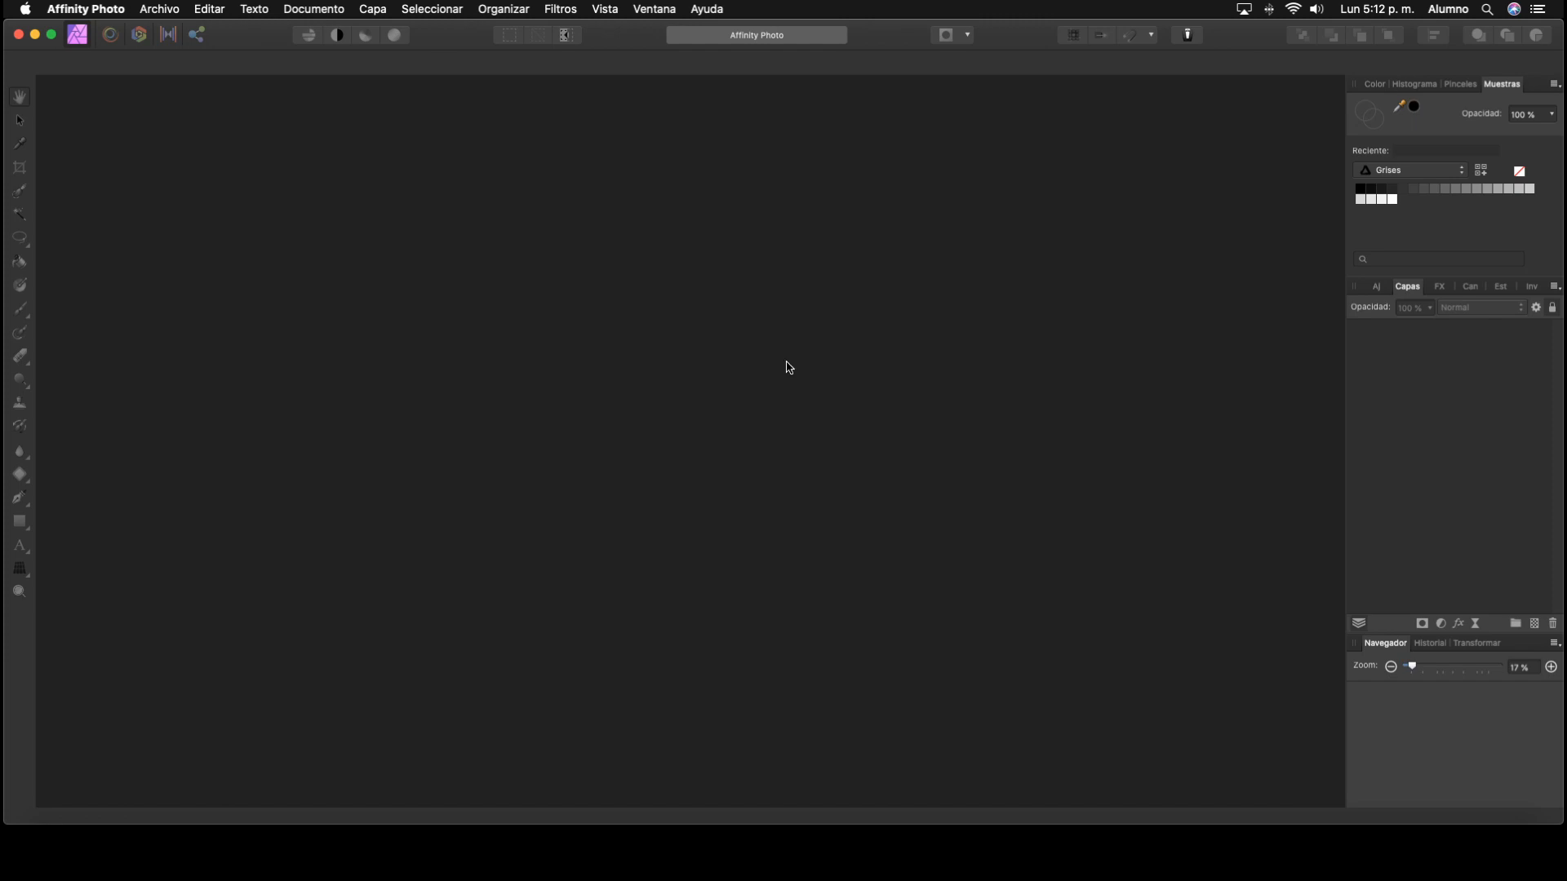
Step: Open cielo.JPG from the 10 pp AF folder on the desktop
key("super+o")
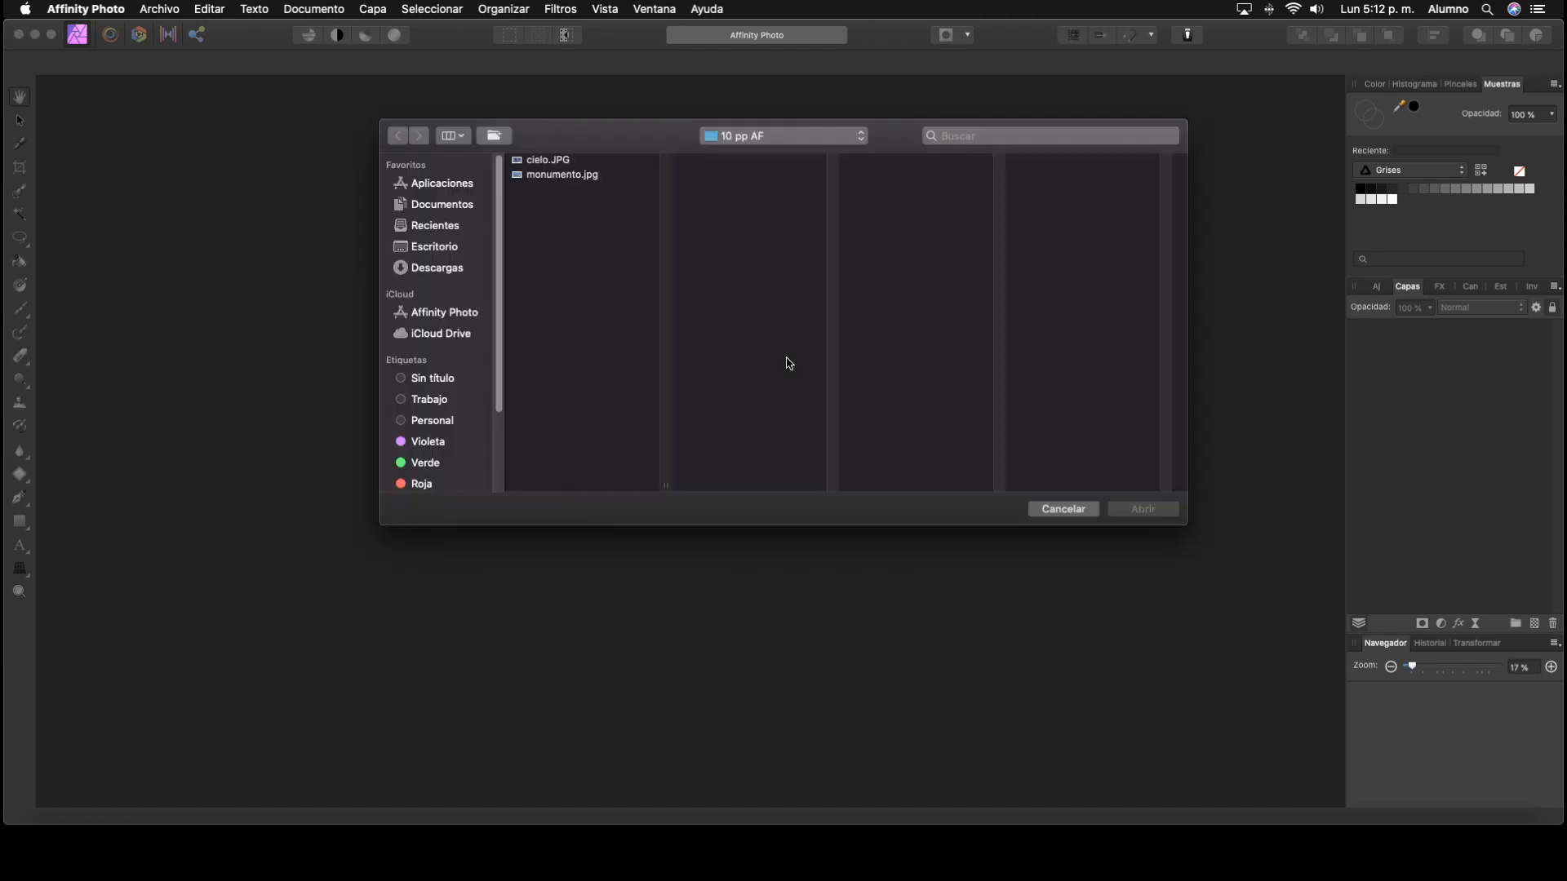
left_click(435, 248)
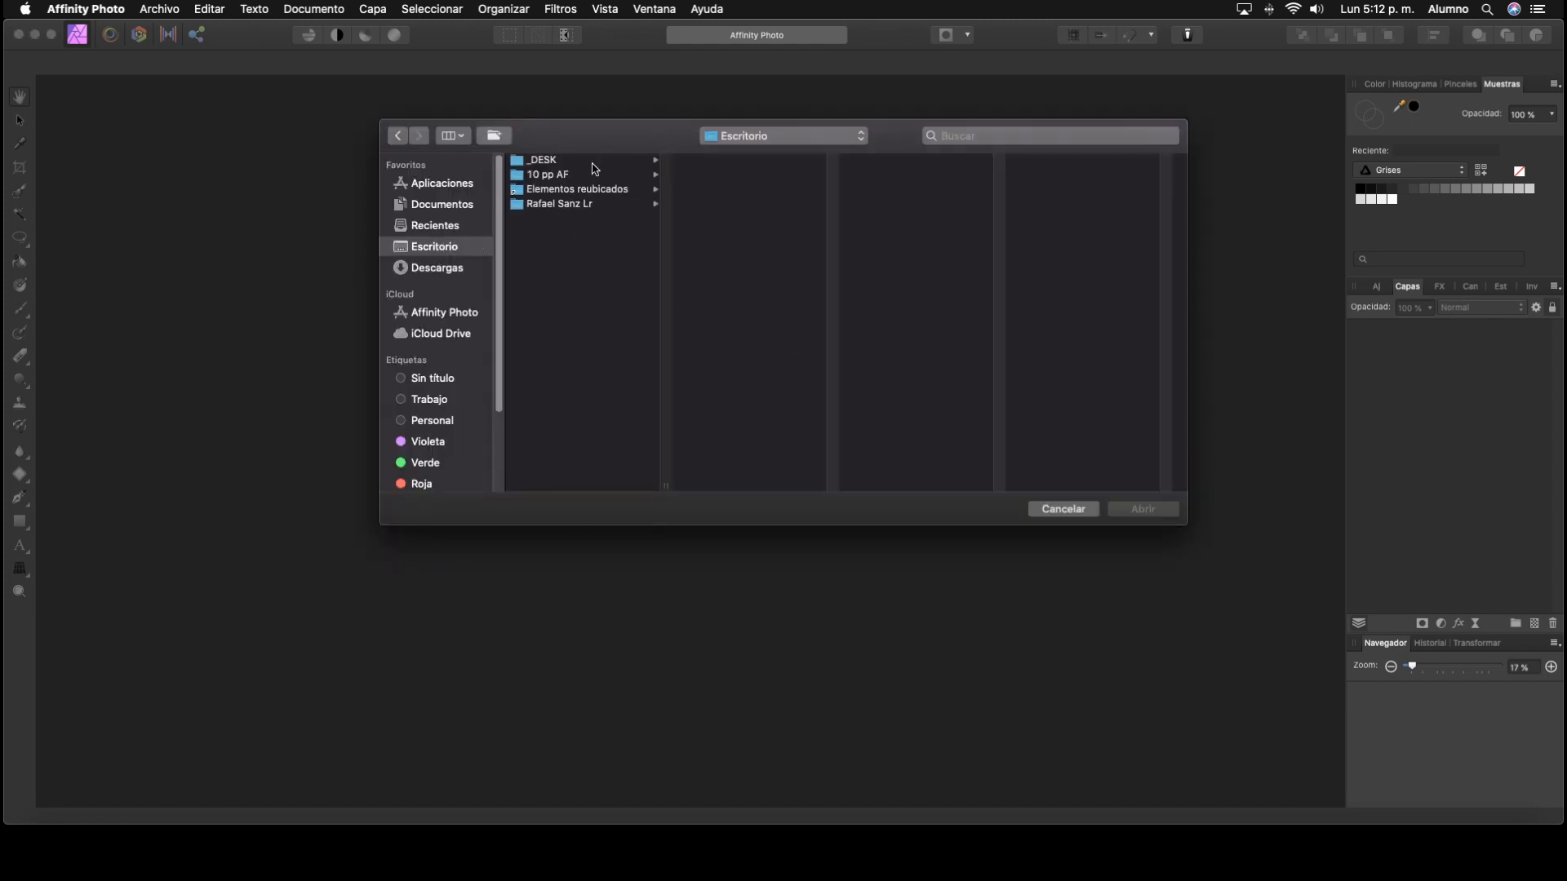
left_click(561, 163)
left_click(568, 176)
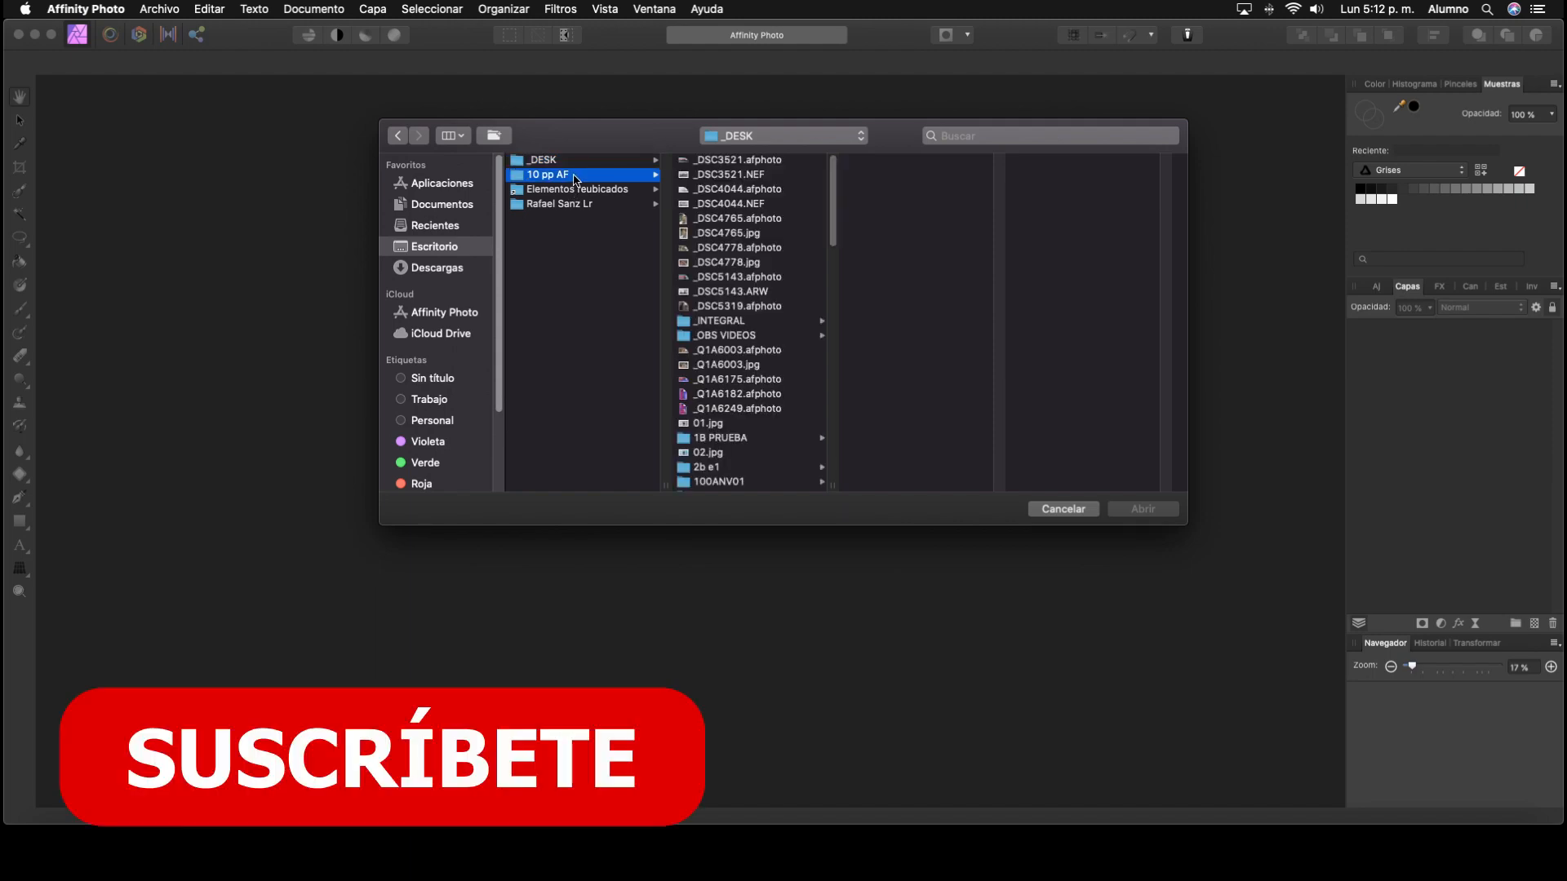
left_click(727, 162)
left_click(1144, 512)
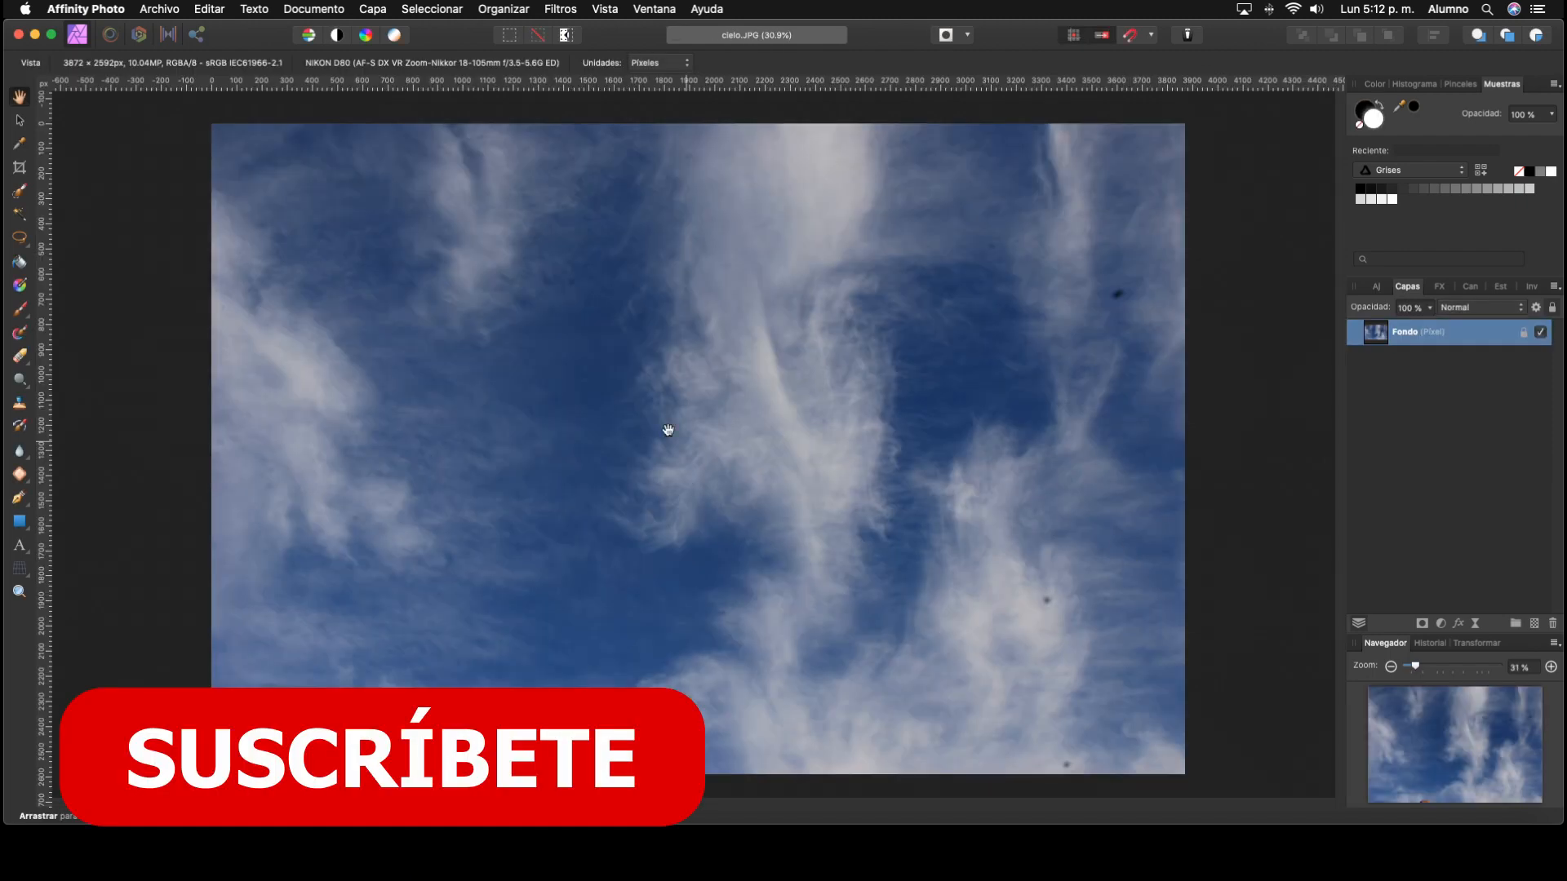
Step: Open monumento.jpg from the 10 pp AF folder as a second document
left_click(160, 9)
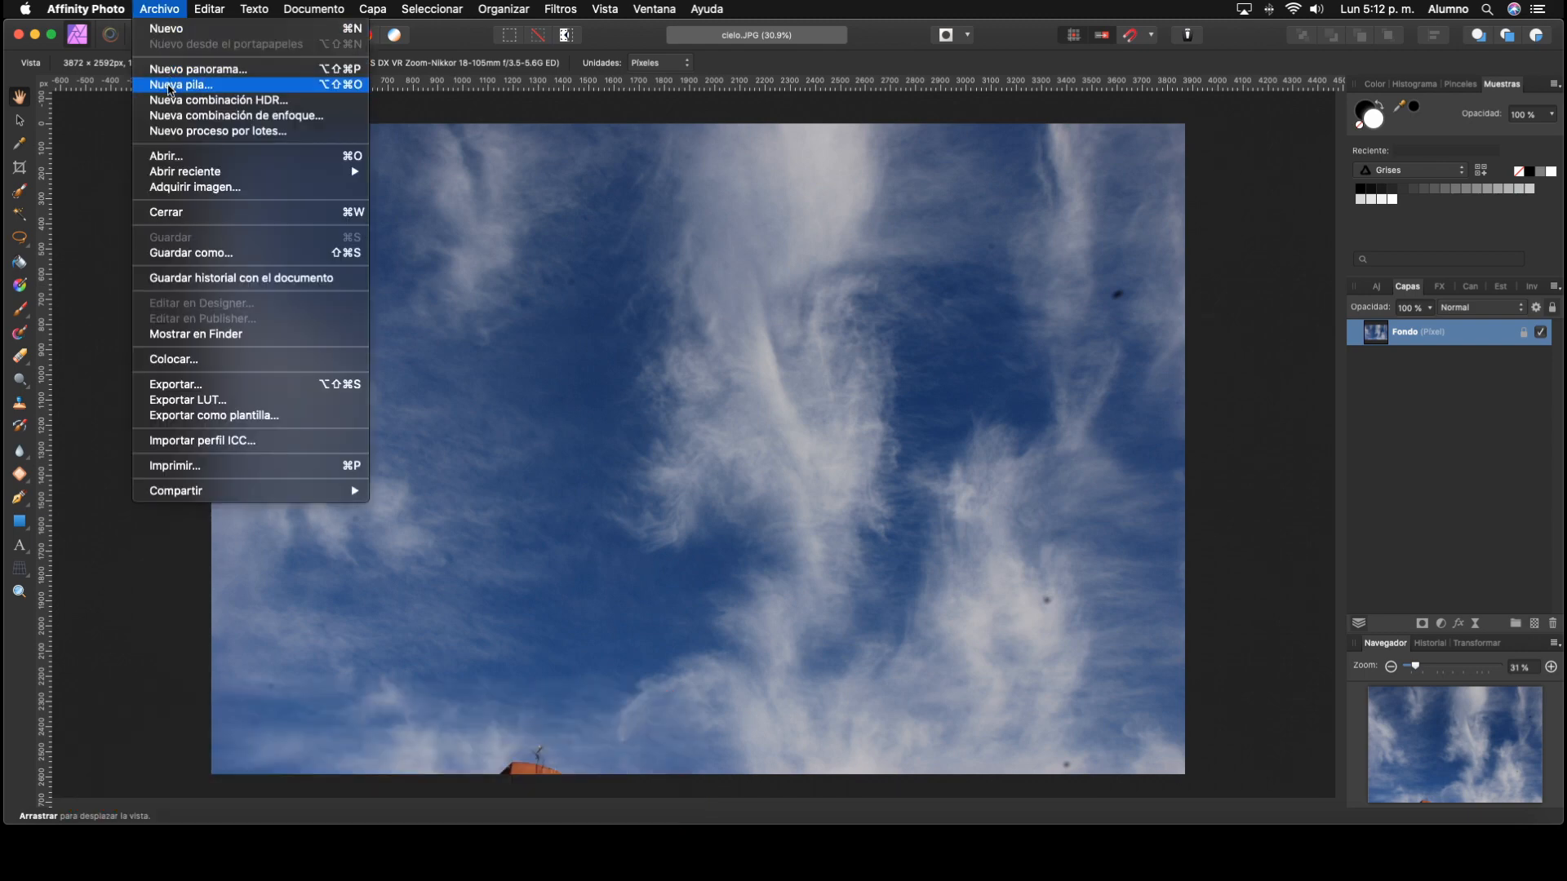
left_click(178, 155)
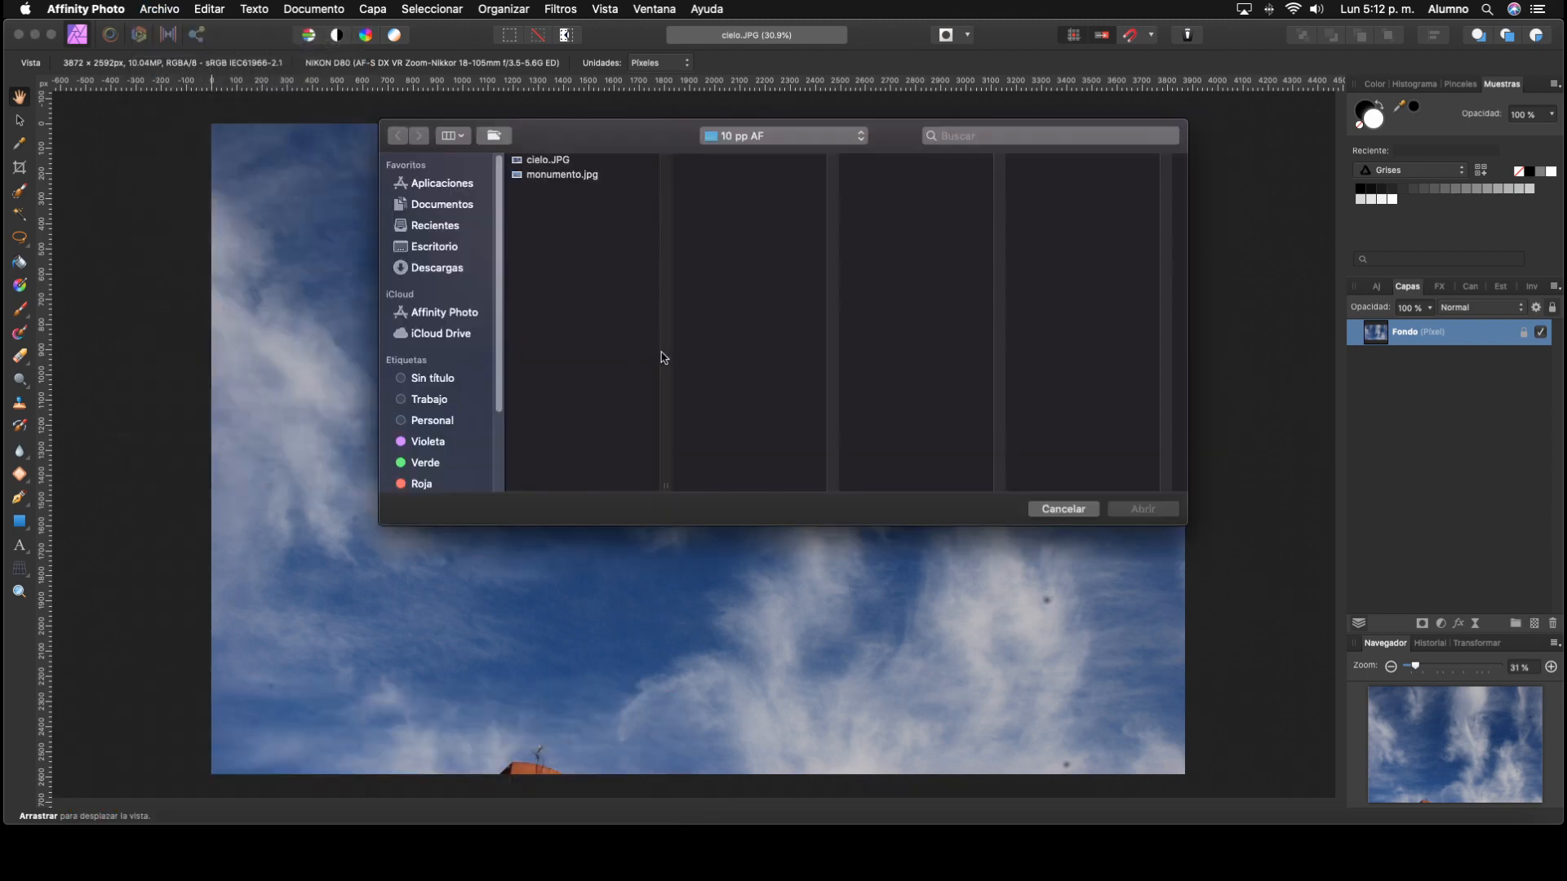
left_click(563, 175)
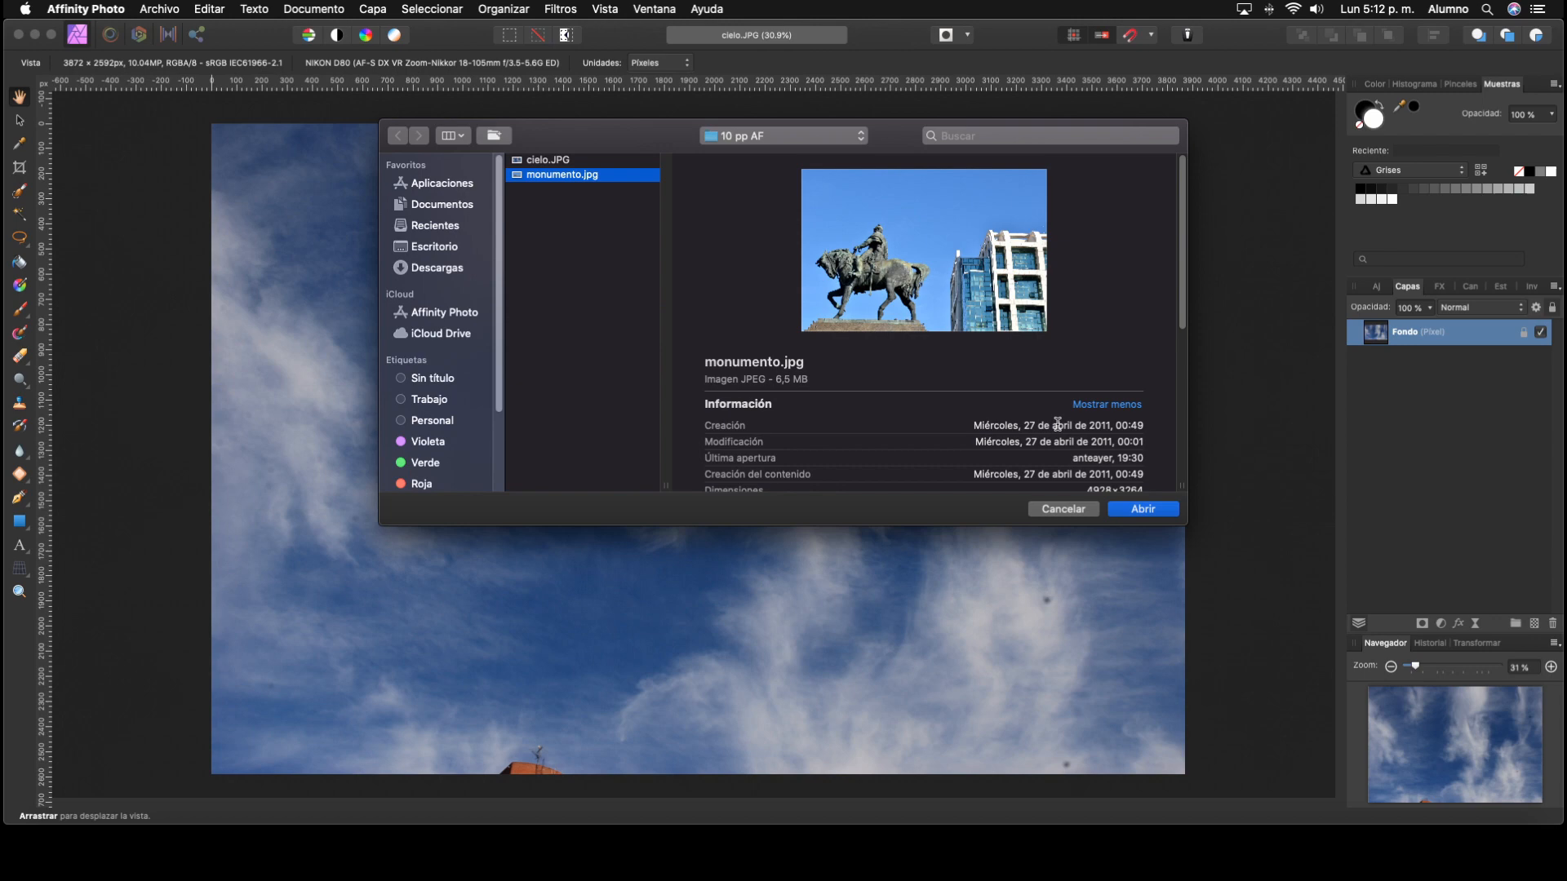
left_click(1143, 509)
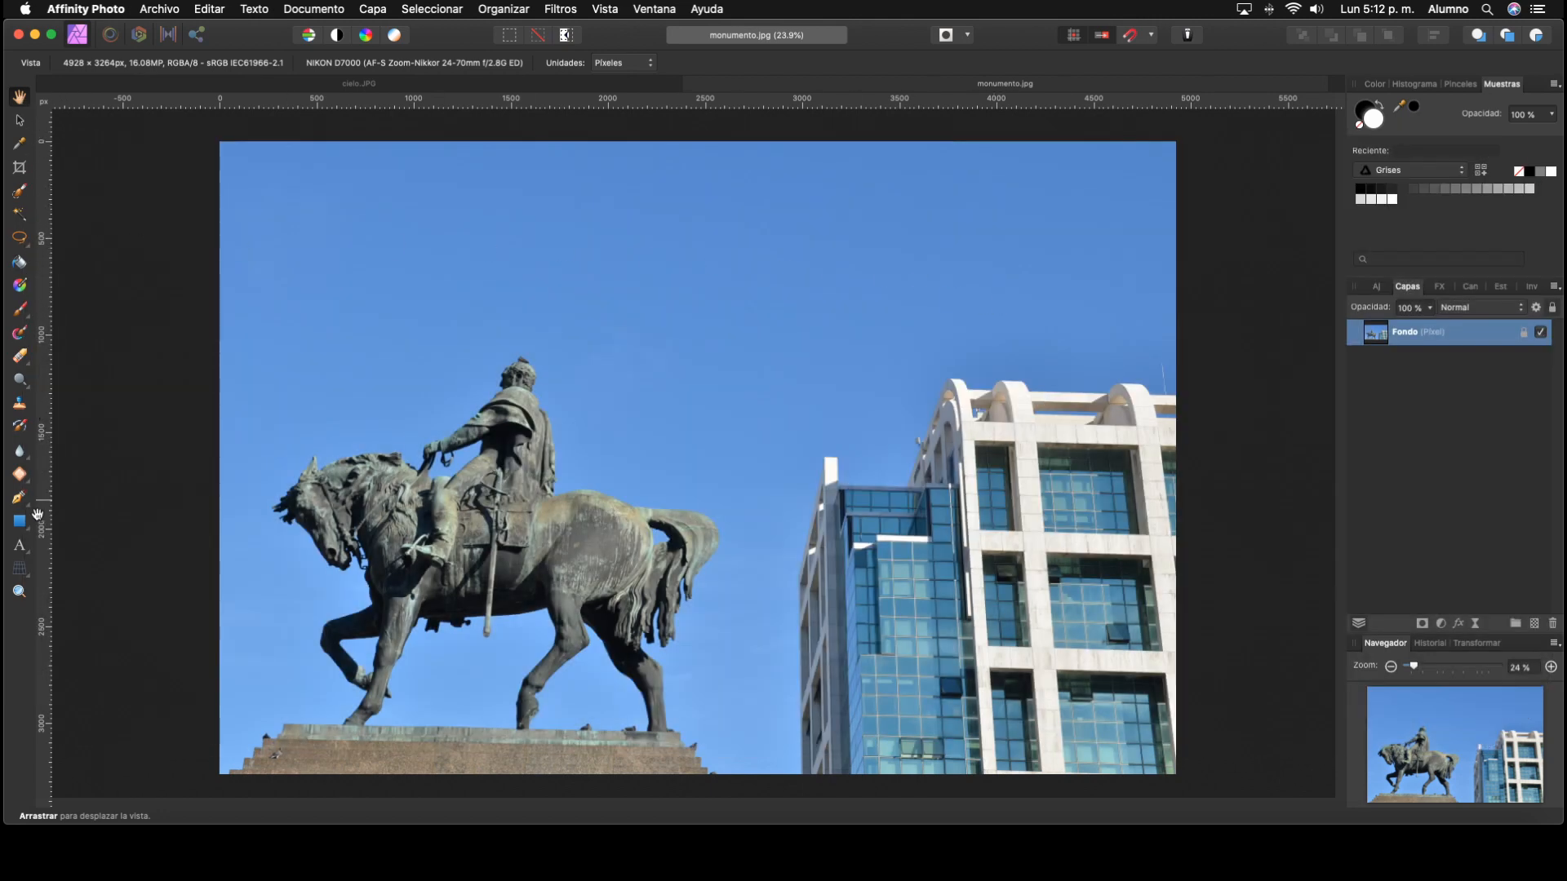
Step: Try an unrestricted crop of the monument photo by pulling in its upper-right corner, and undo it
left_click(21, 169)
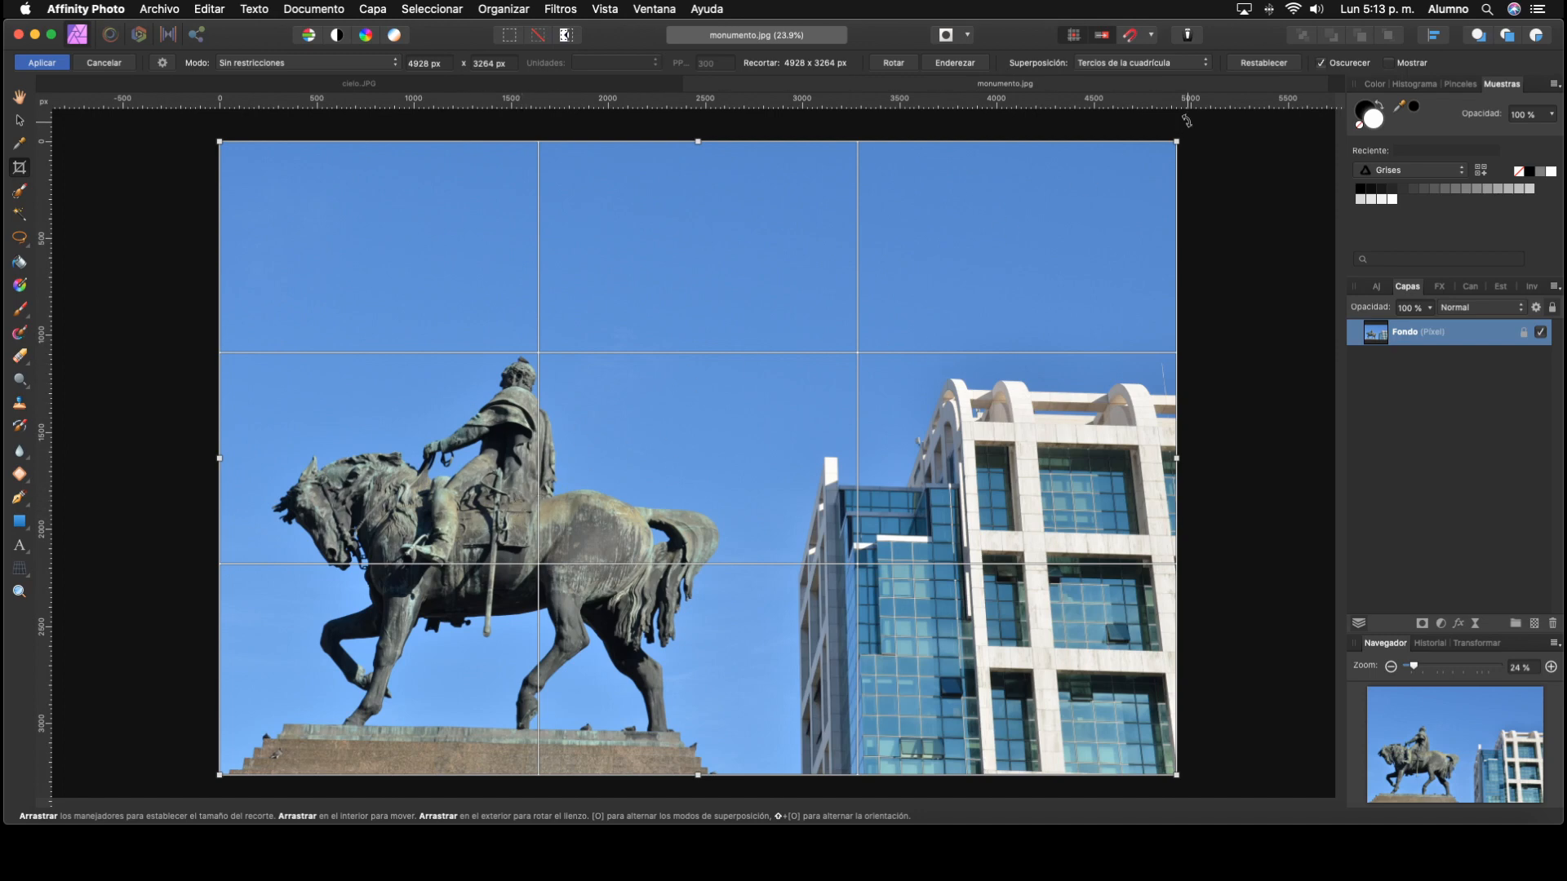
left_click_drag(1176, 142, 806, 303)
key("super+z")
key("super+z")
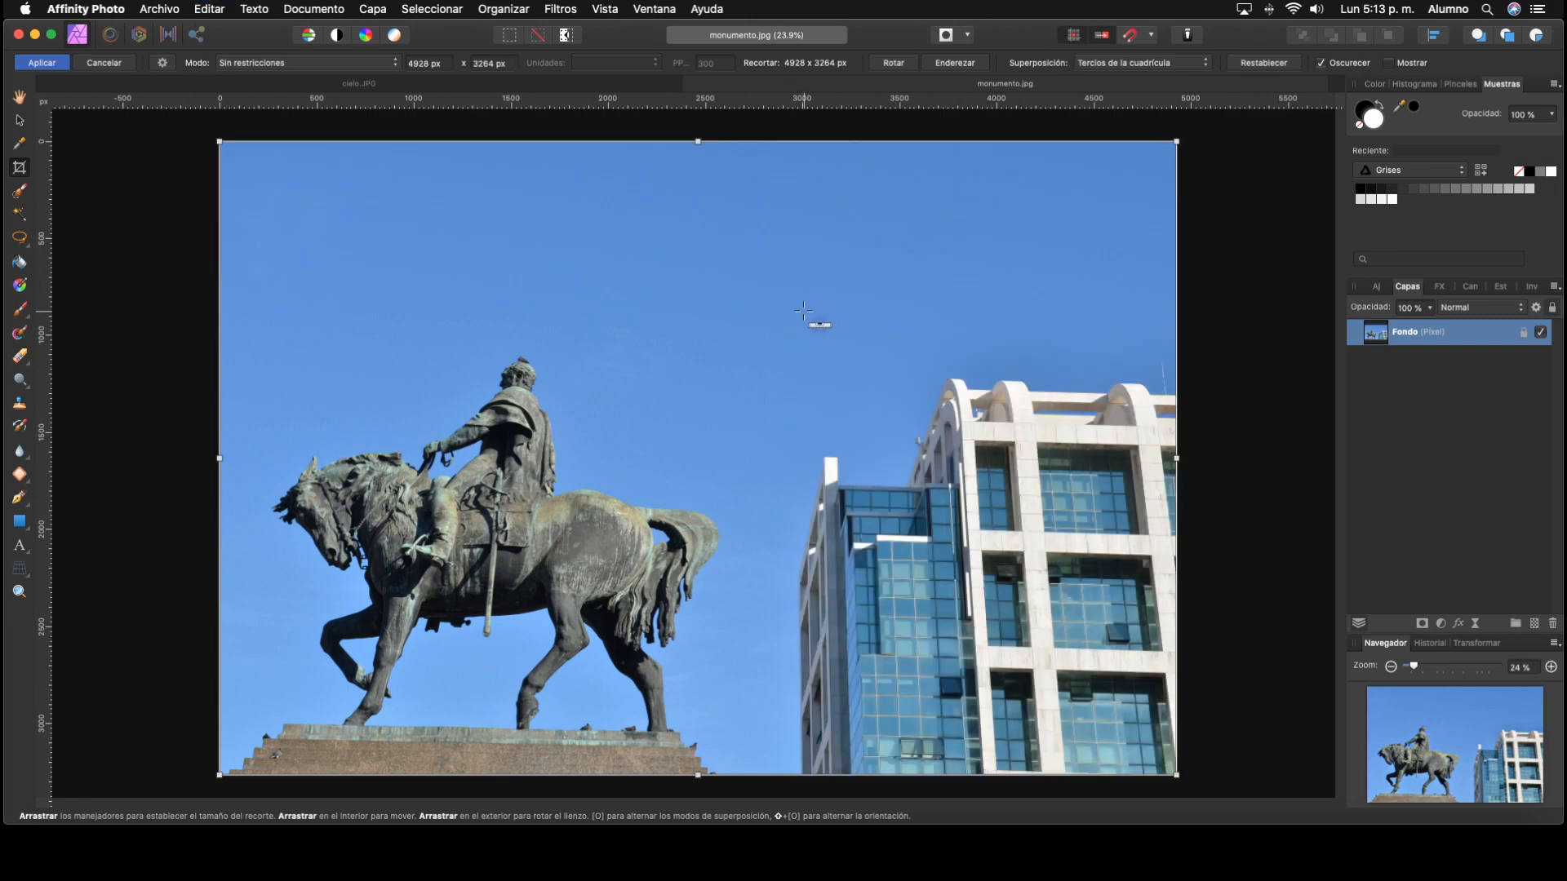
Step: Set the crop mode to Relación de aspecto original, try shrinking the crop around the horse statue, and undo it
left_click(389, 65)
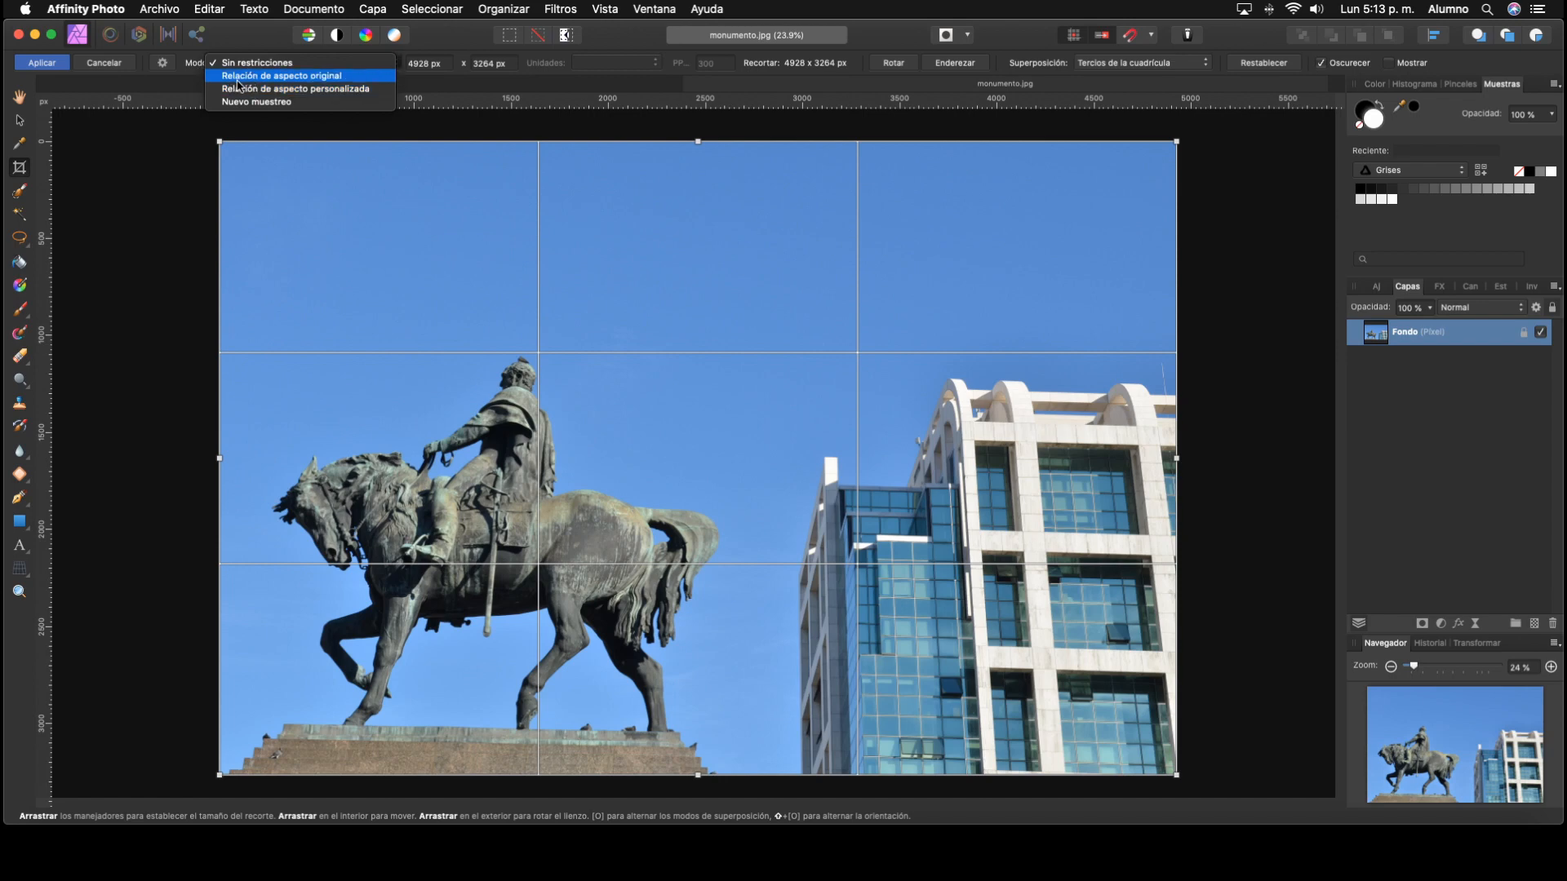
left_click(327, 77)
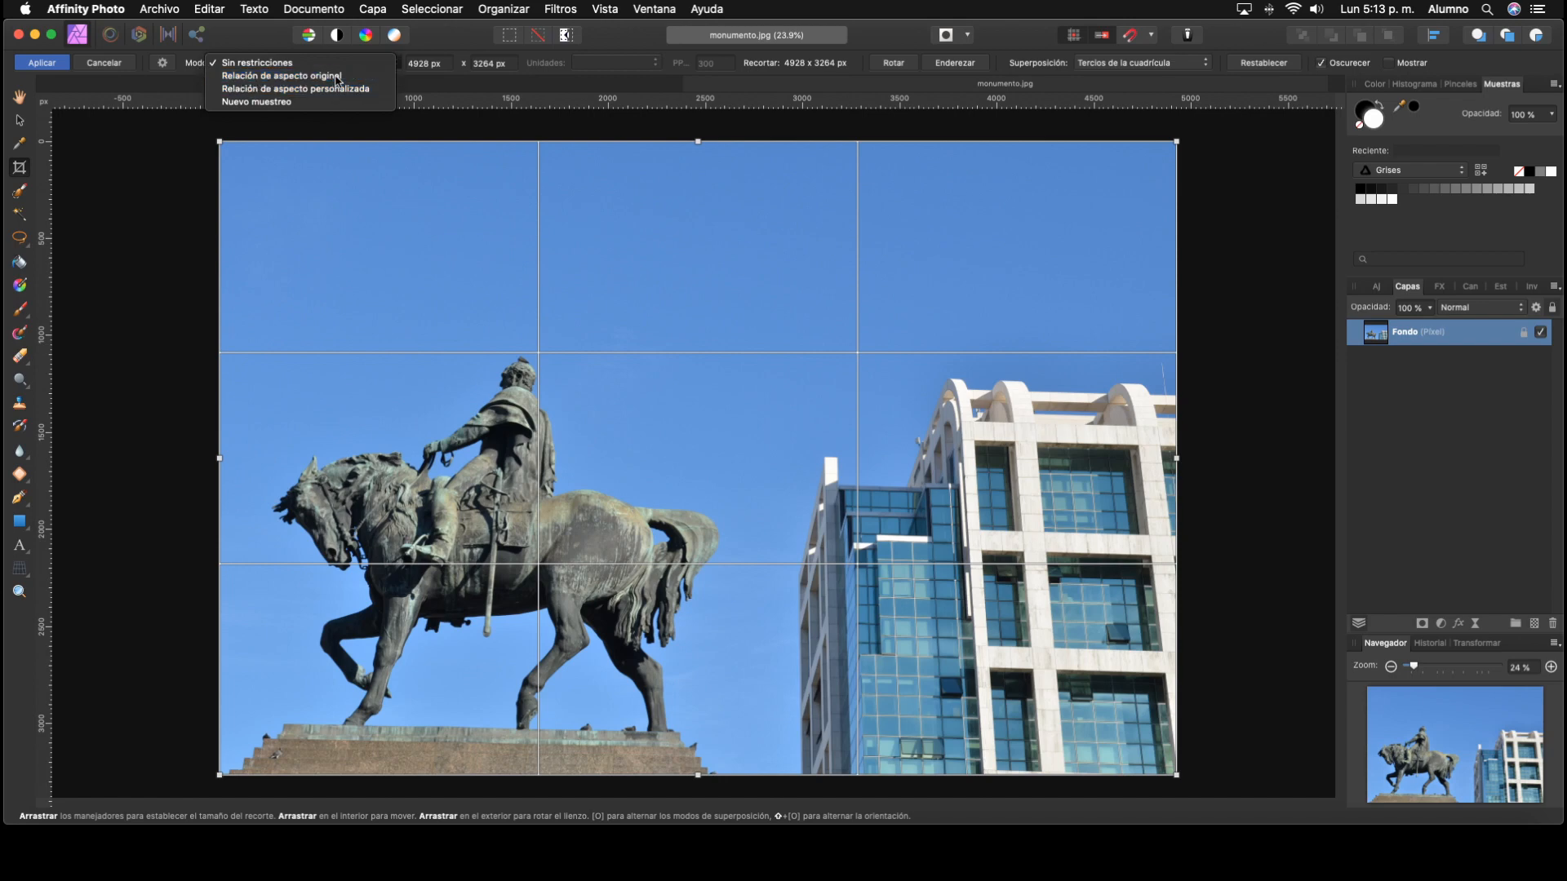
left_click_drag(1176, 141, 864, 280)
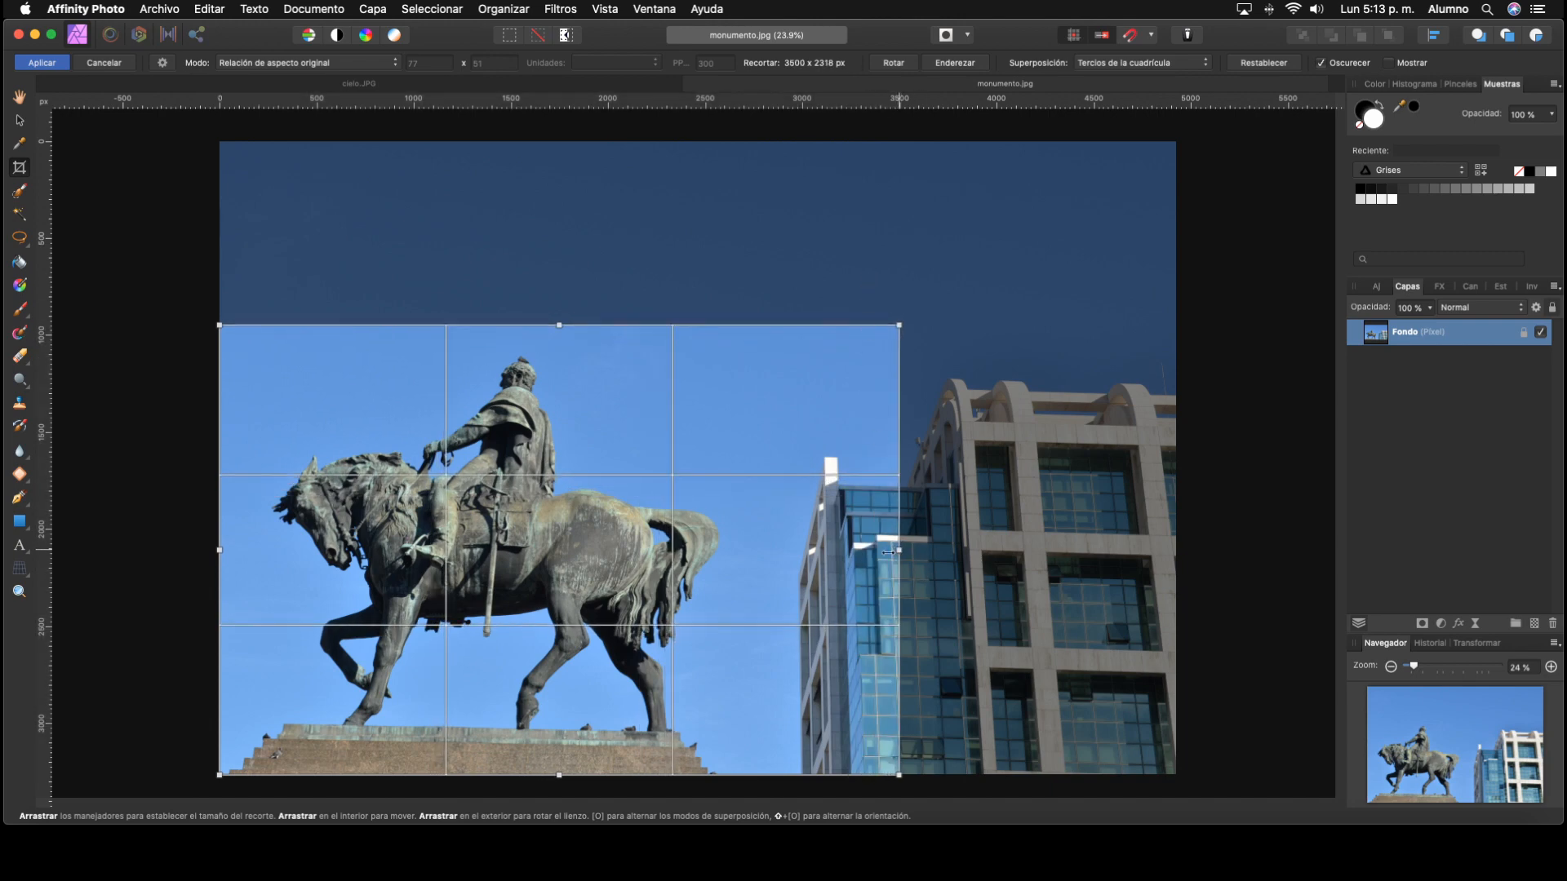
left_click_drag(888, 552, 873, 601)
key("super+z")
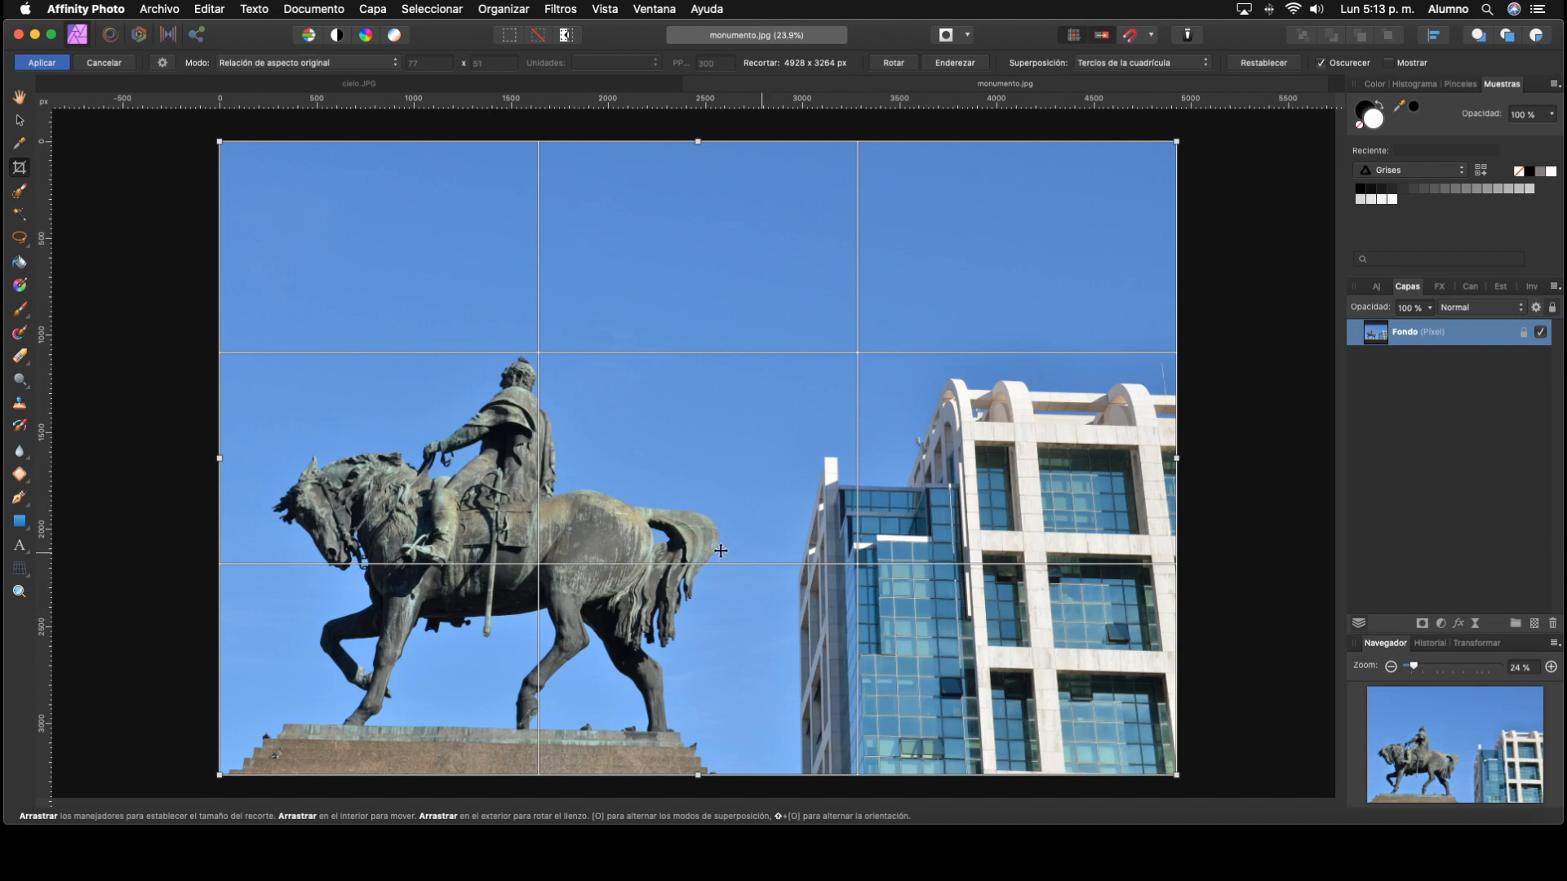
Step: Try the Espiral dorada crop overlay, reduce the crop to about 4499 × 2980 px, and switch the overlay to Diagonales
left_click(1177, 65)
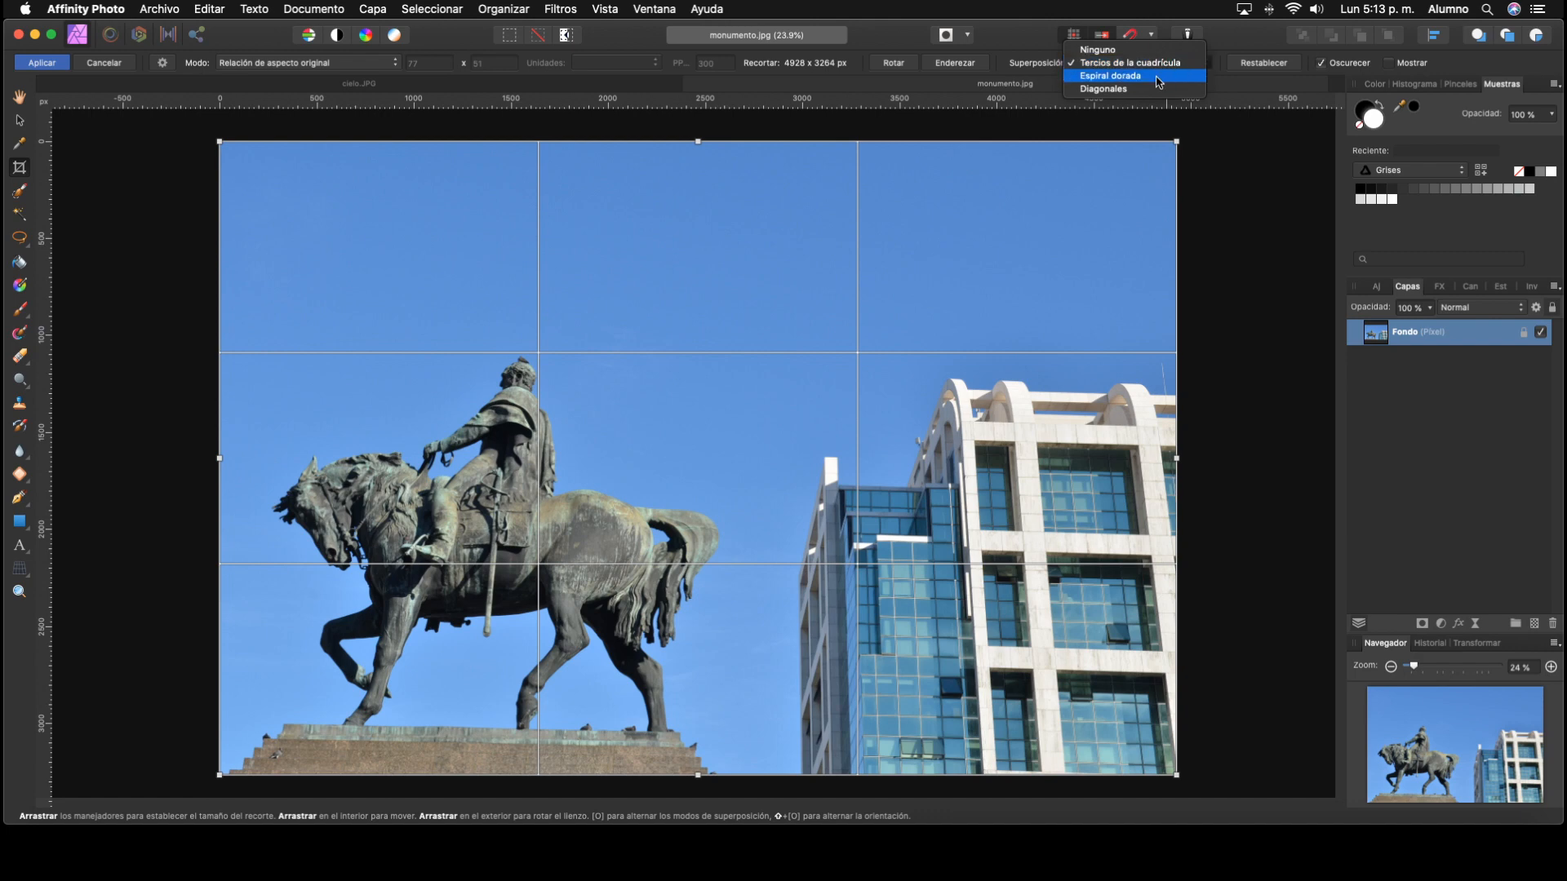
left_click(1152, 78)
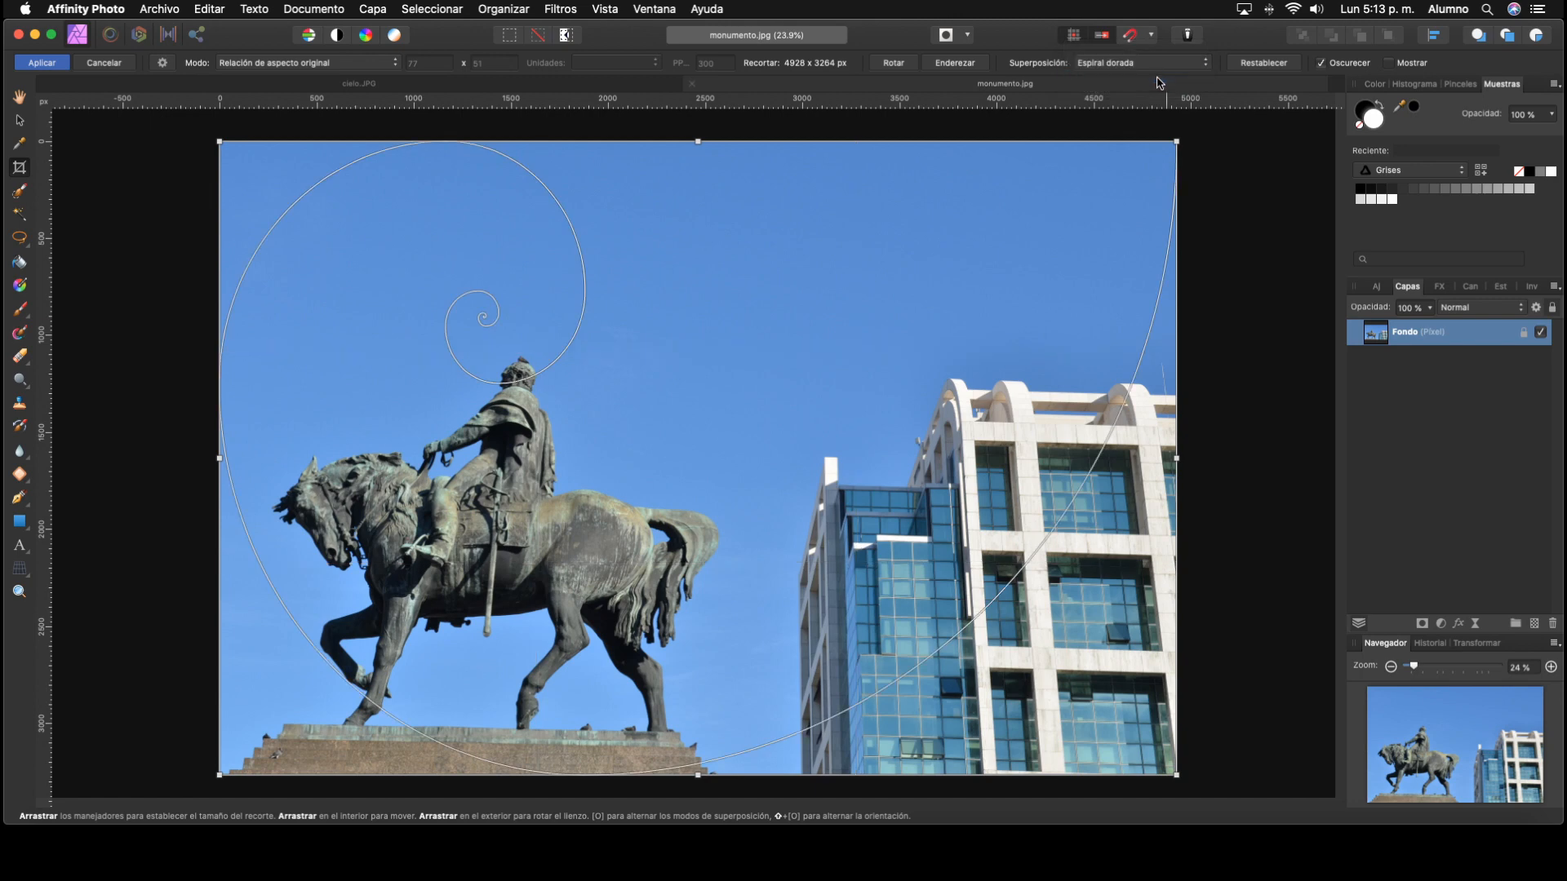
left_click_drag(1178, 138, 1146, 248)
left_click(1158, 63)
left_click(1110, 81)
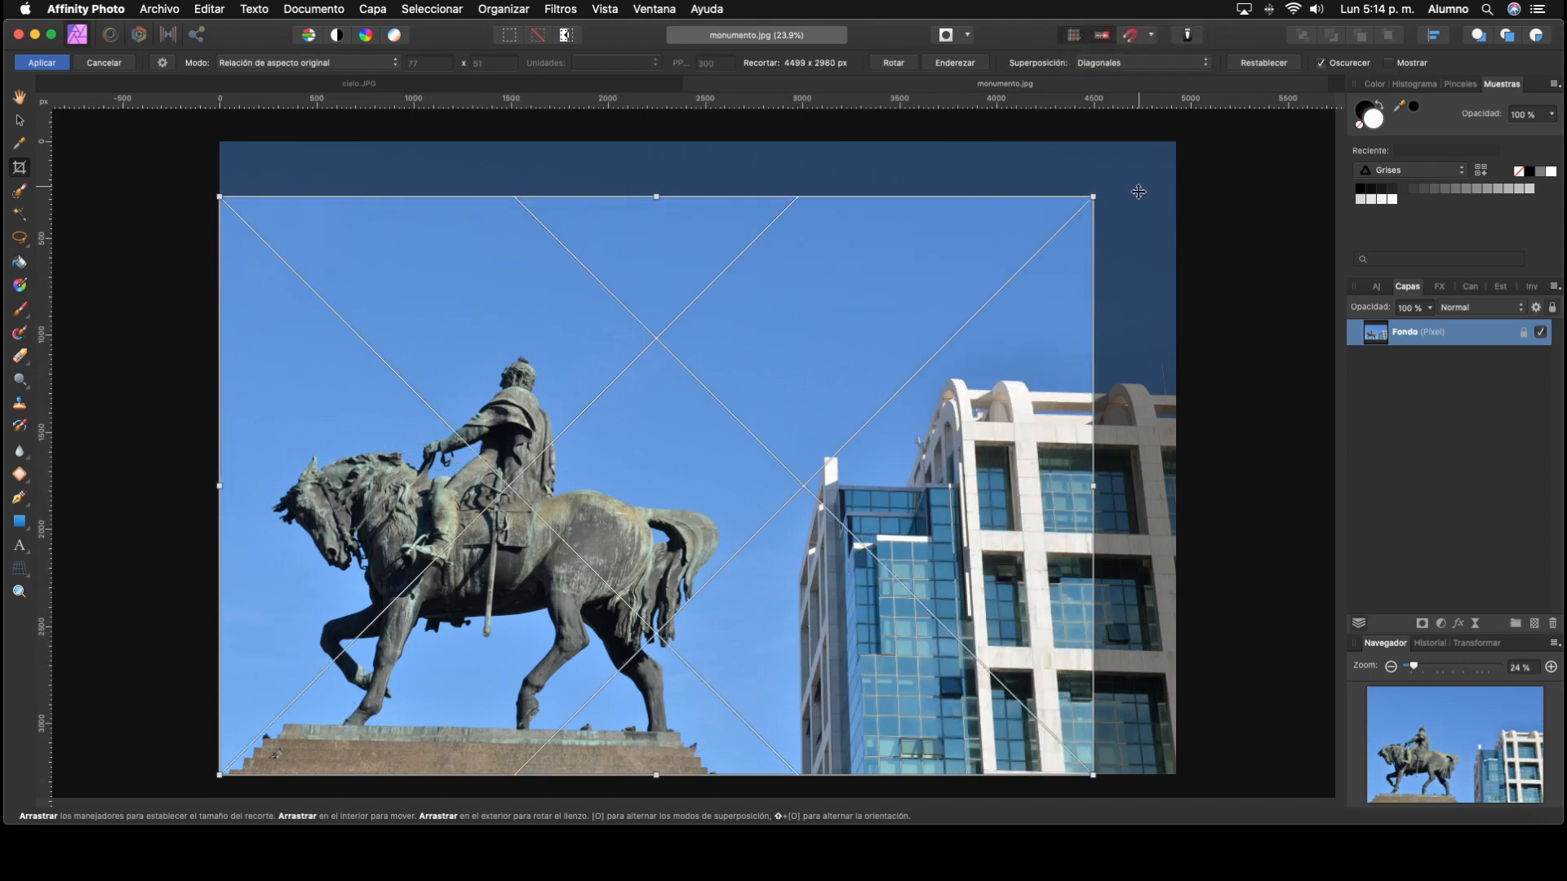
Step: Enlarge the crop to about 4764 × 3155 px, try the Ninguno overlay, and return to Tercios de la cuadrícula
left_click_drag(1093, 197, 1144, 162)
left_click(1134, 62)
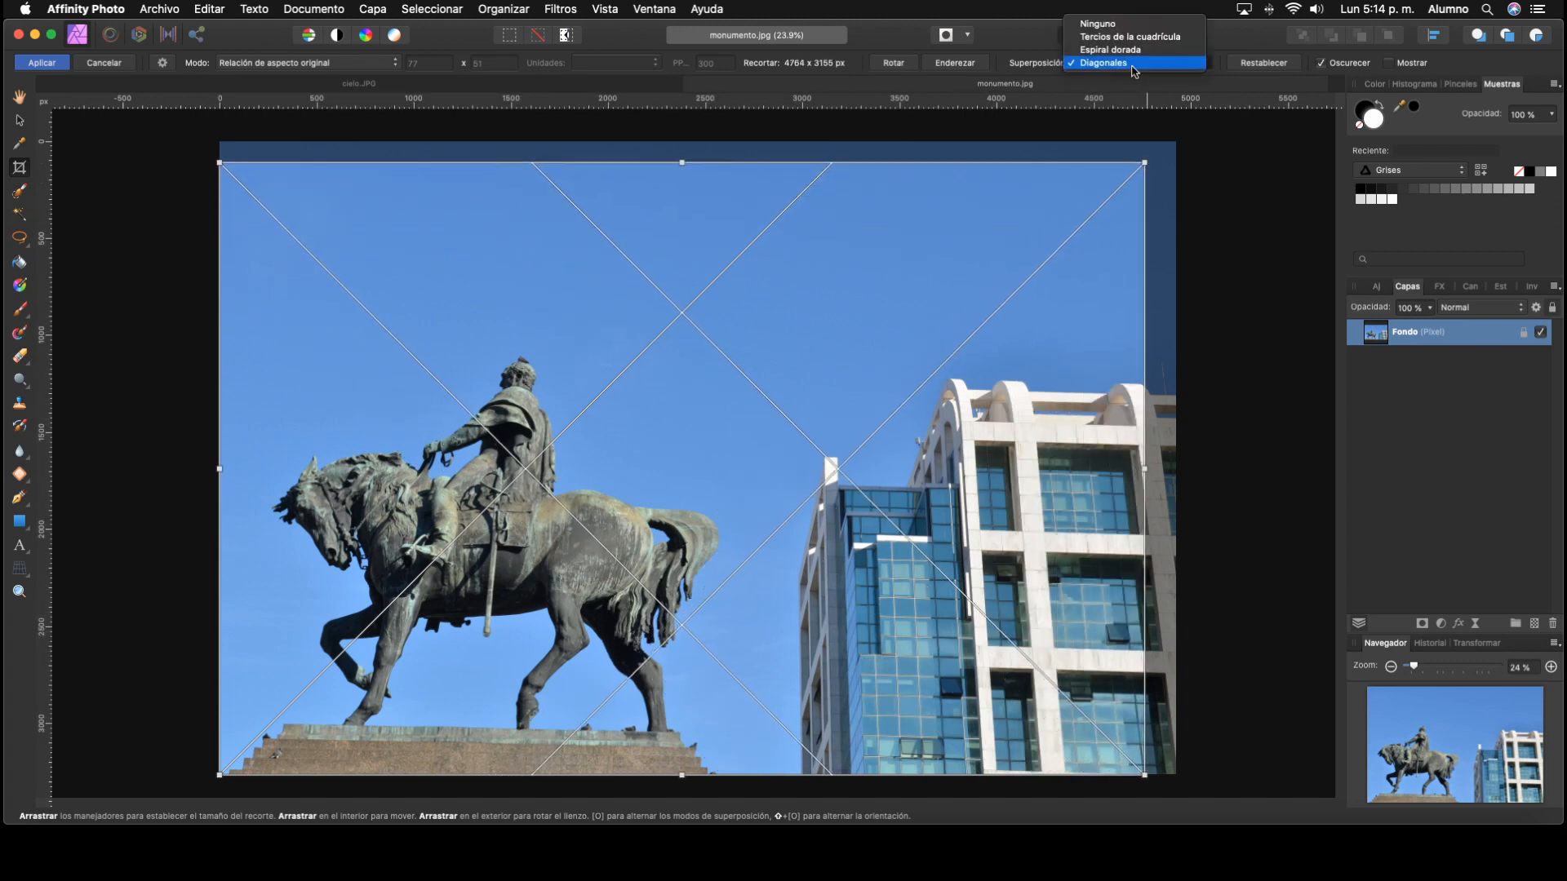
left_click(1114, 18)
left_click(1159, 63)
left_click(1126, 74)
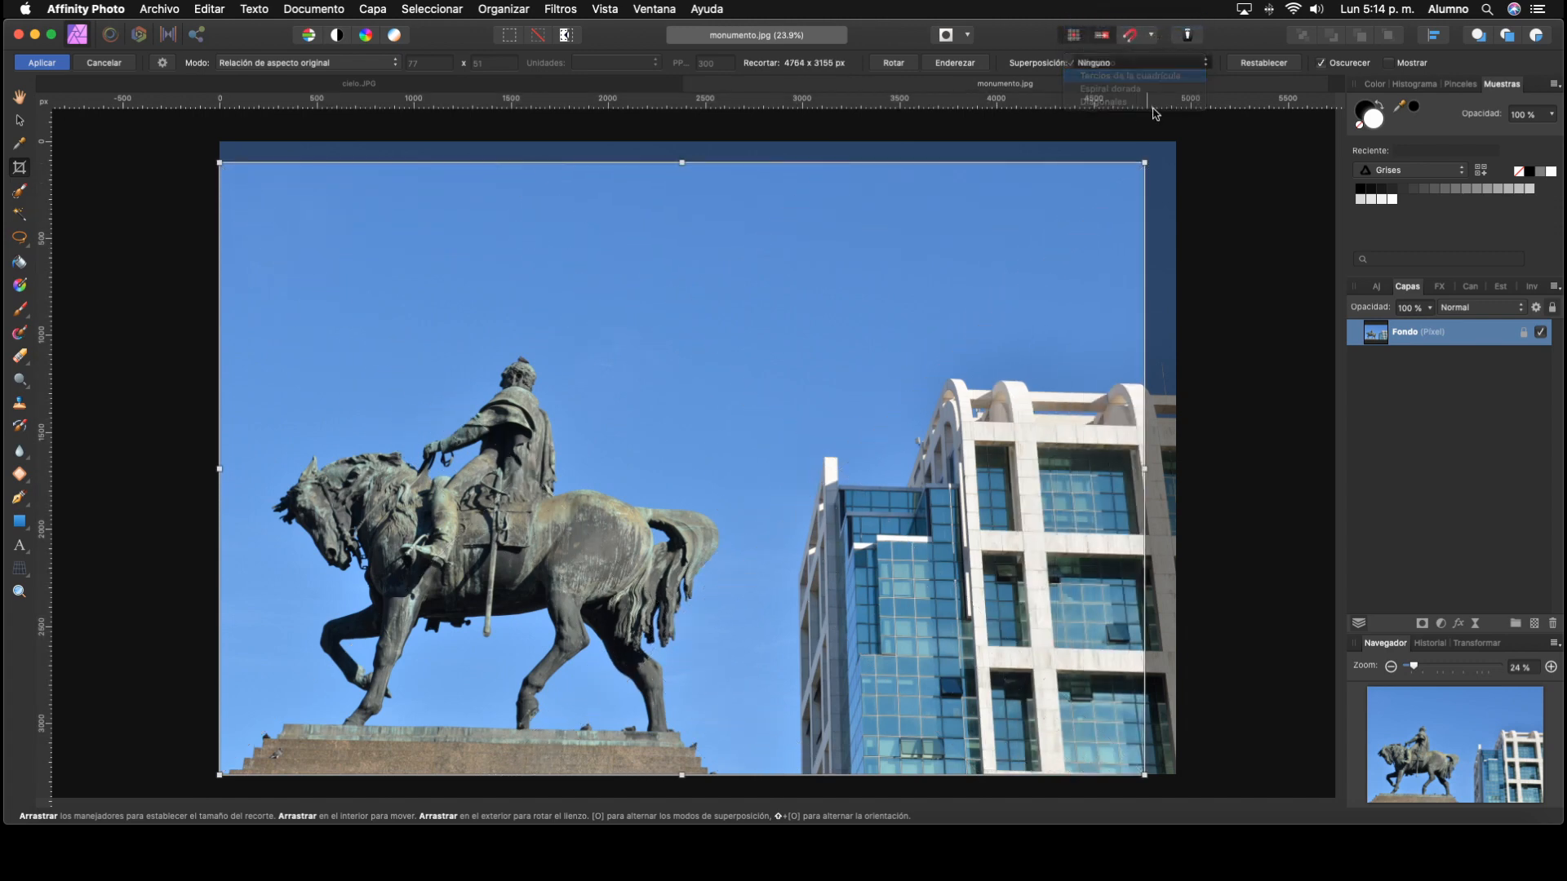
Step: Crop the photo to the equestrian statue at about 2955 × 2326 px in Sin restricciones mode and apply the crop
left_click_drag(1144, 162, 1077, 207)
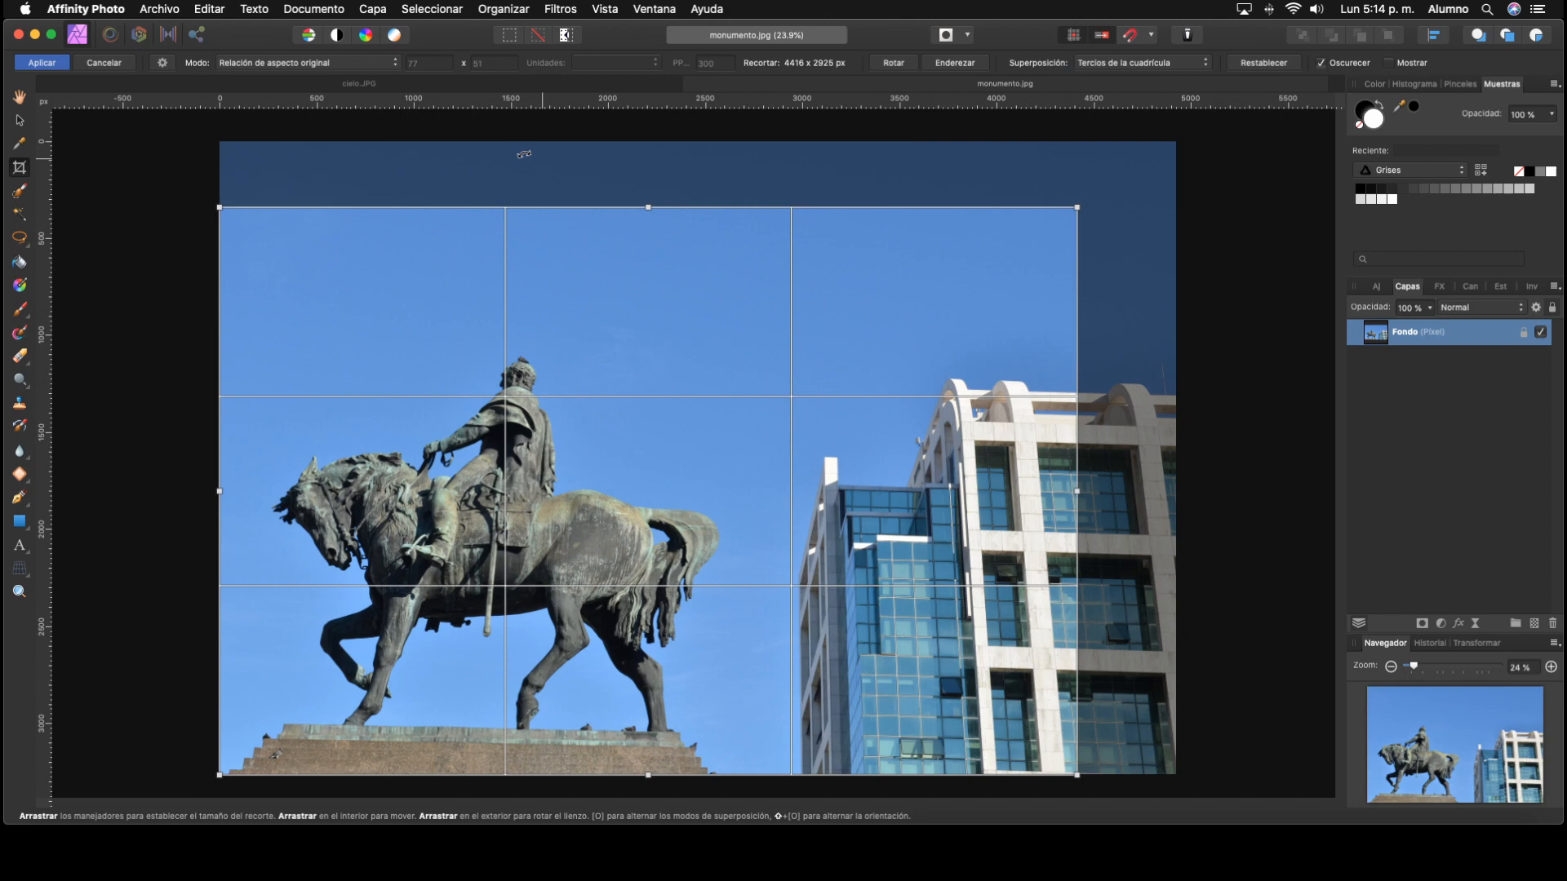
left_click(388, 62)
left_click(383, 50)
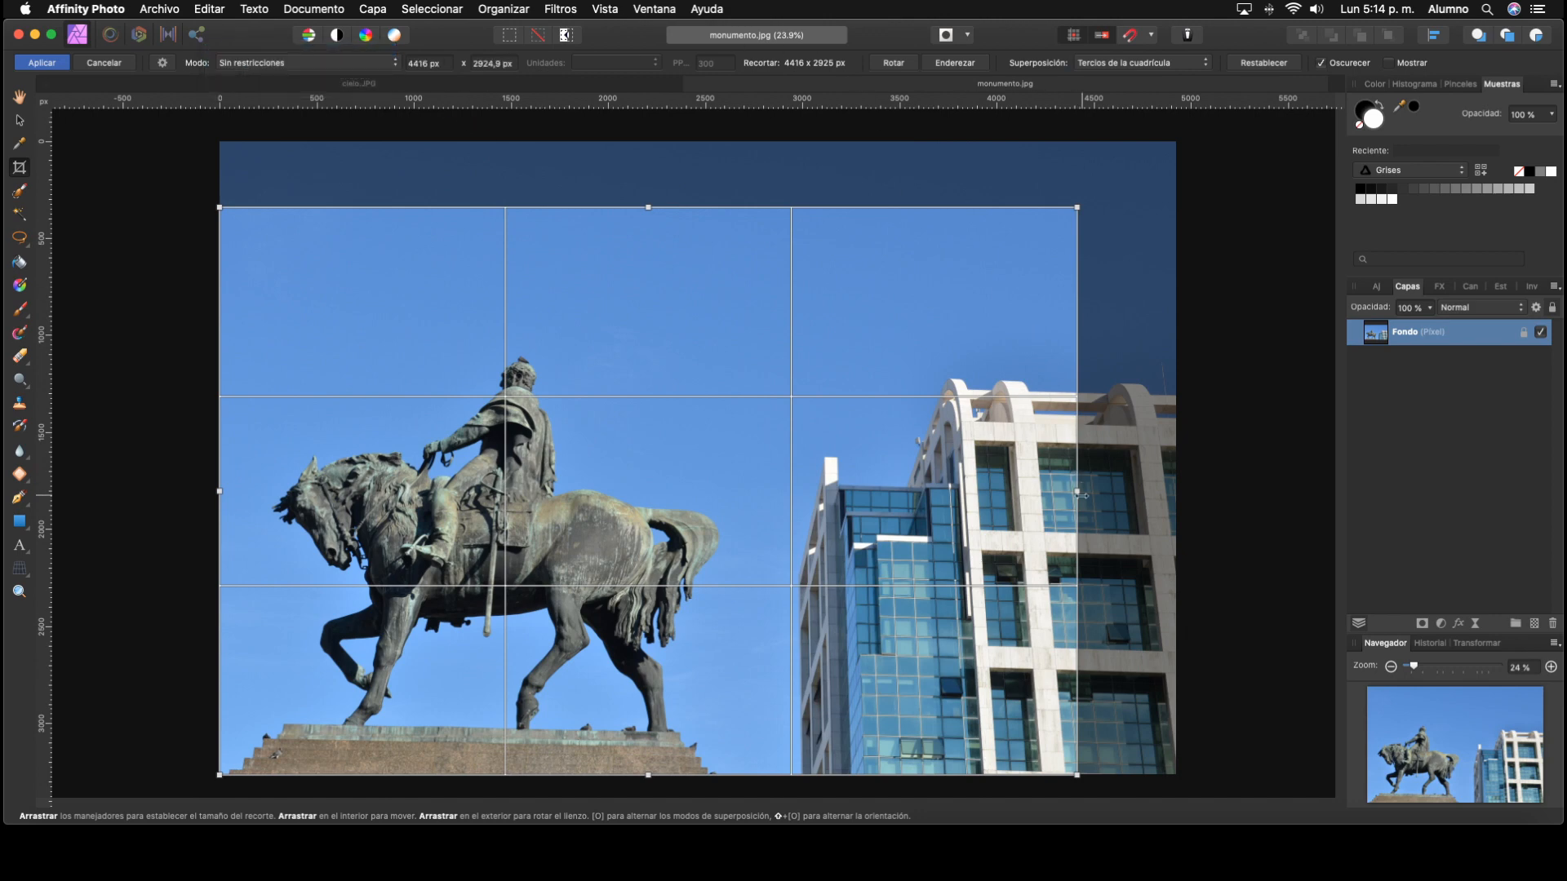
left_click_drag(1077, 491, 793, 553)
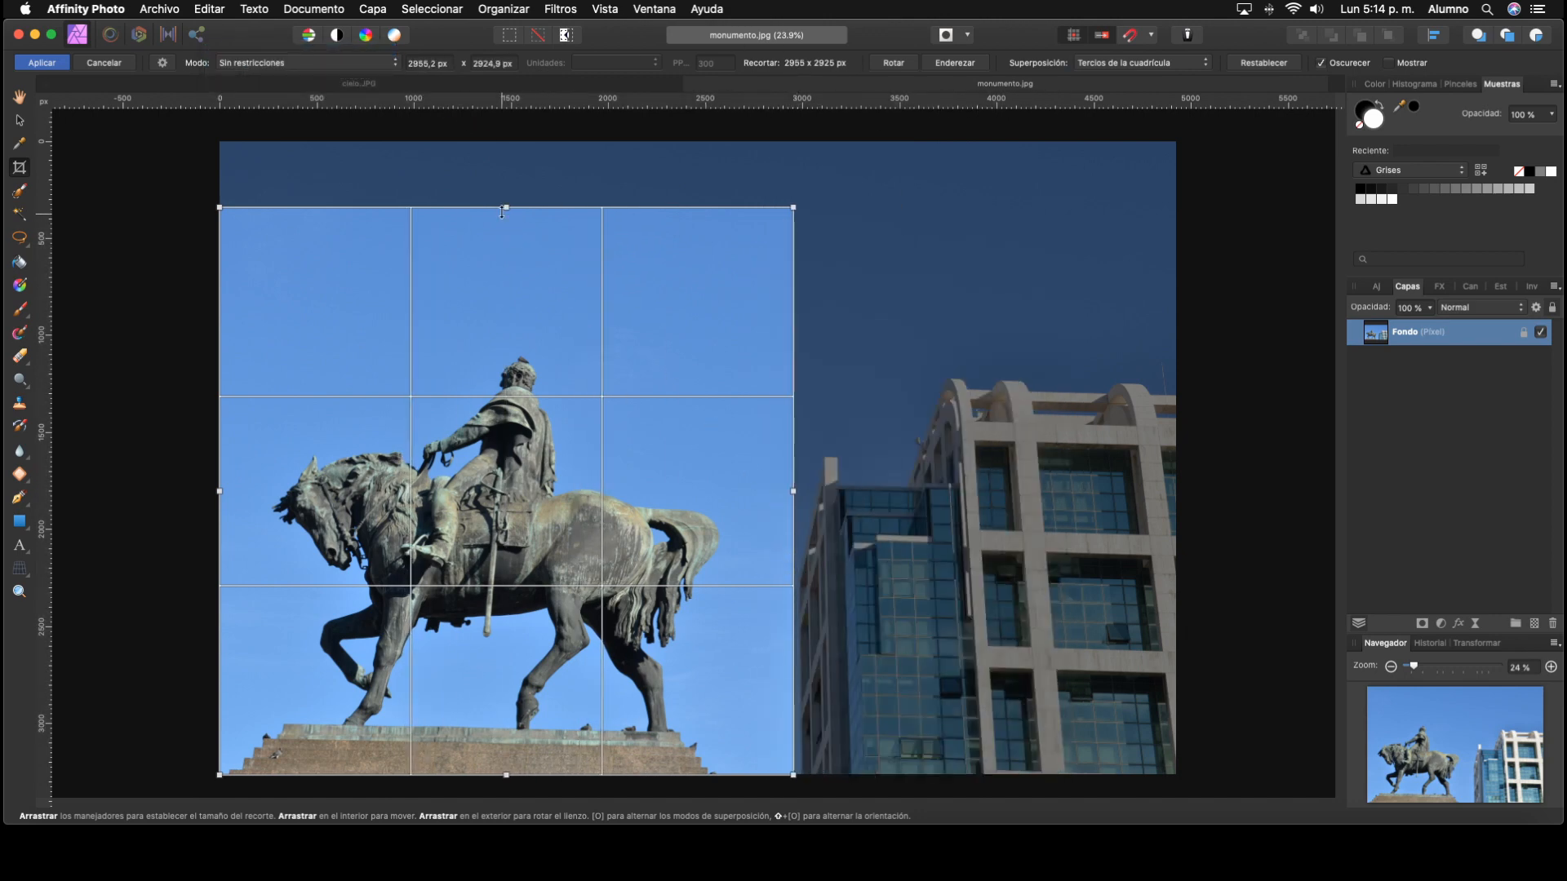
left_click_drag(504, 207, 502, 323)
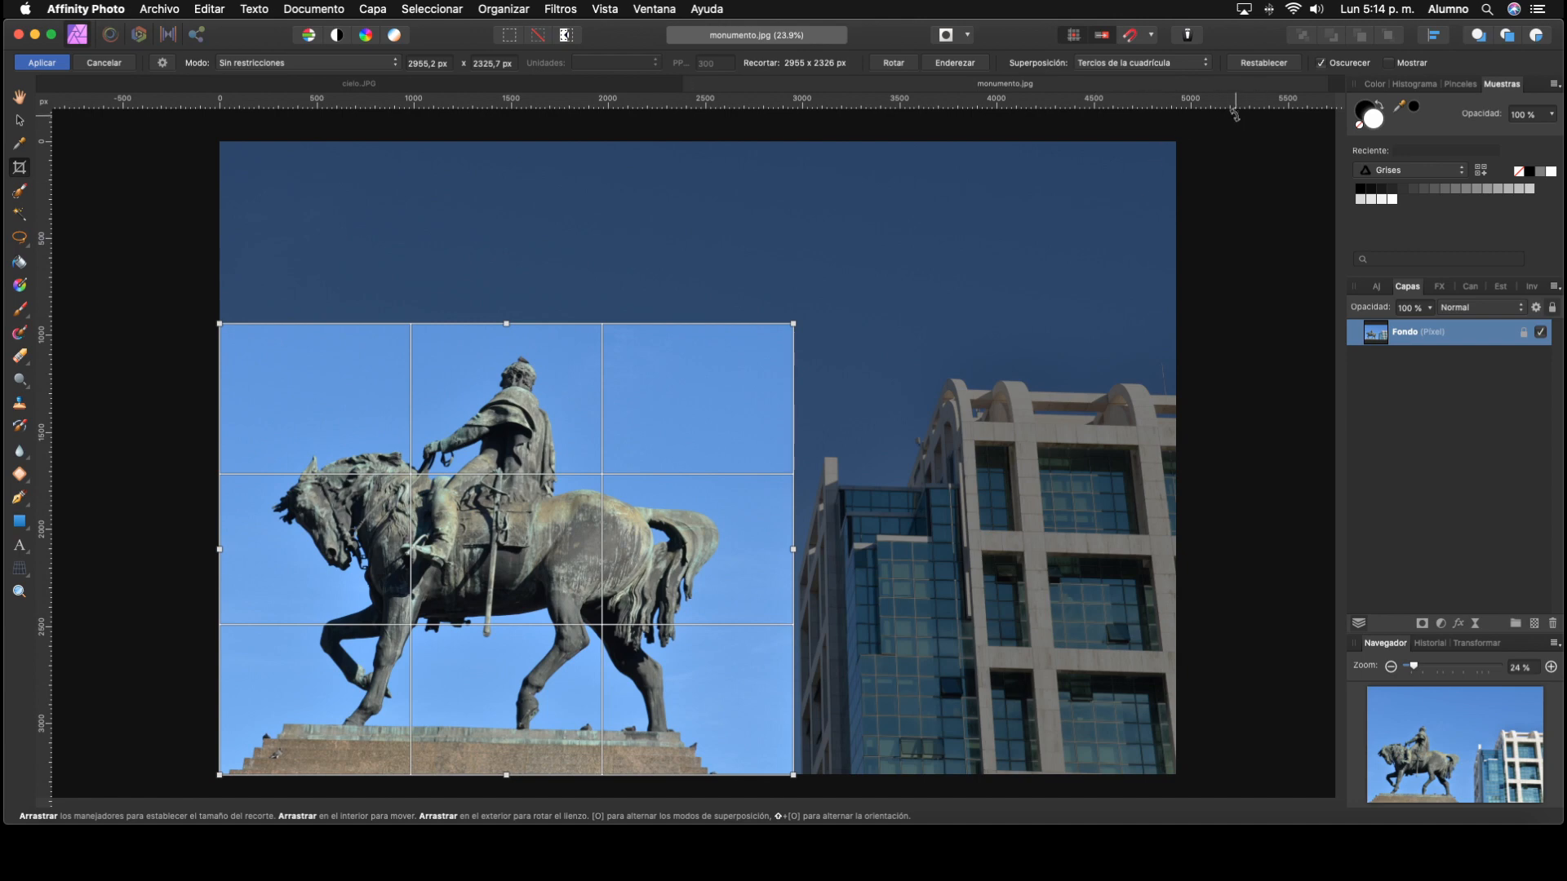
key("Return")
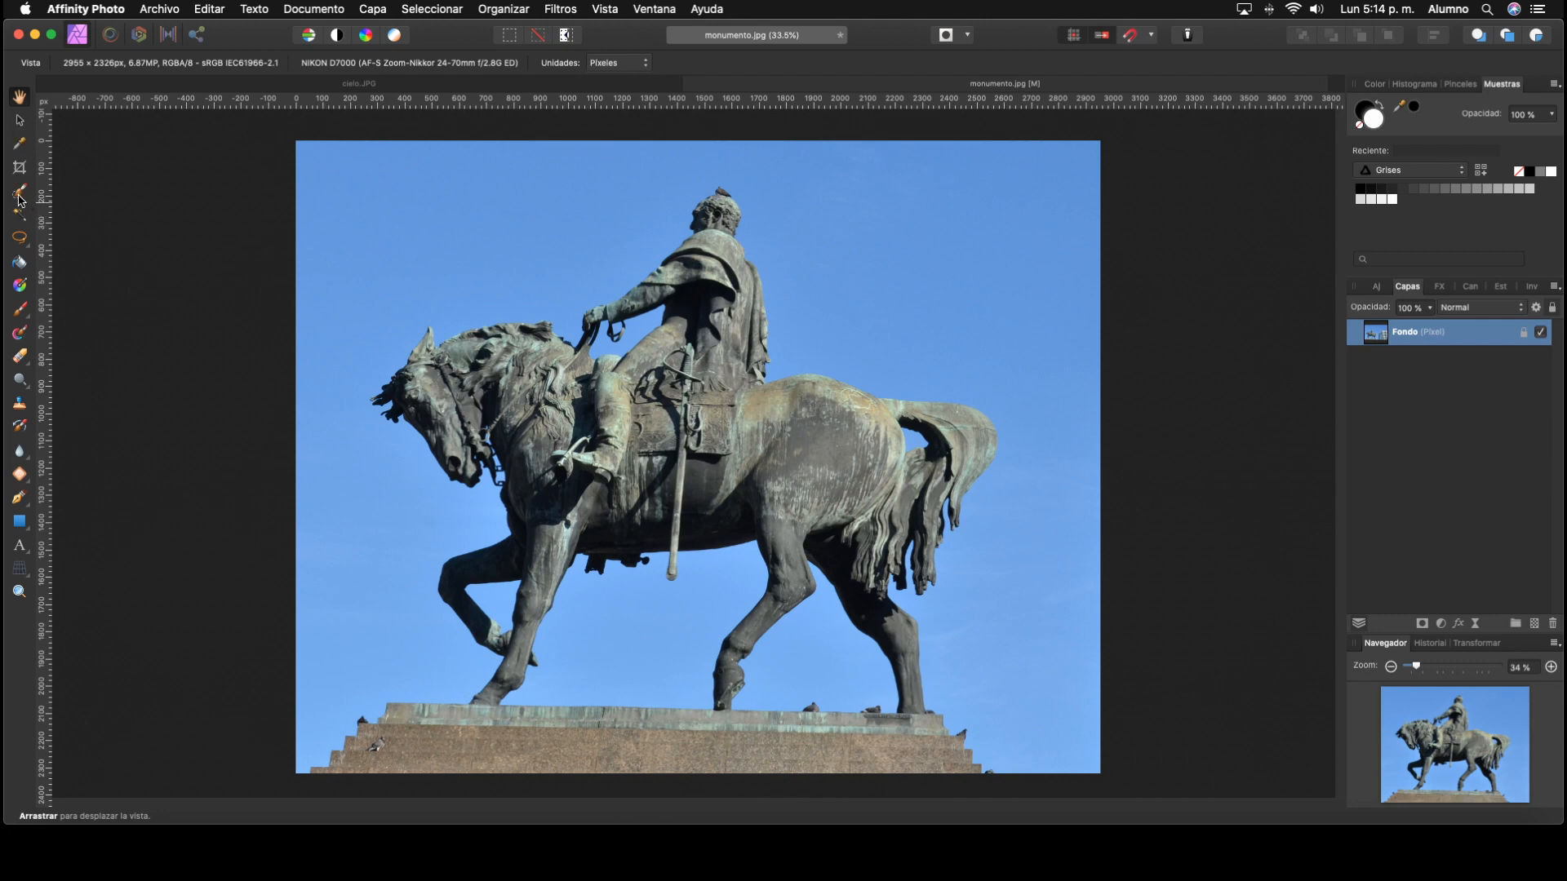
Step: Activate the freehand selection tool and try its polygonal and magnetic types
left_click(20, 237)
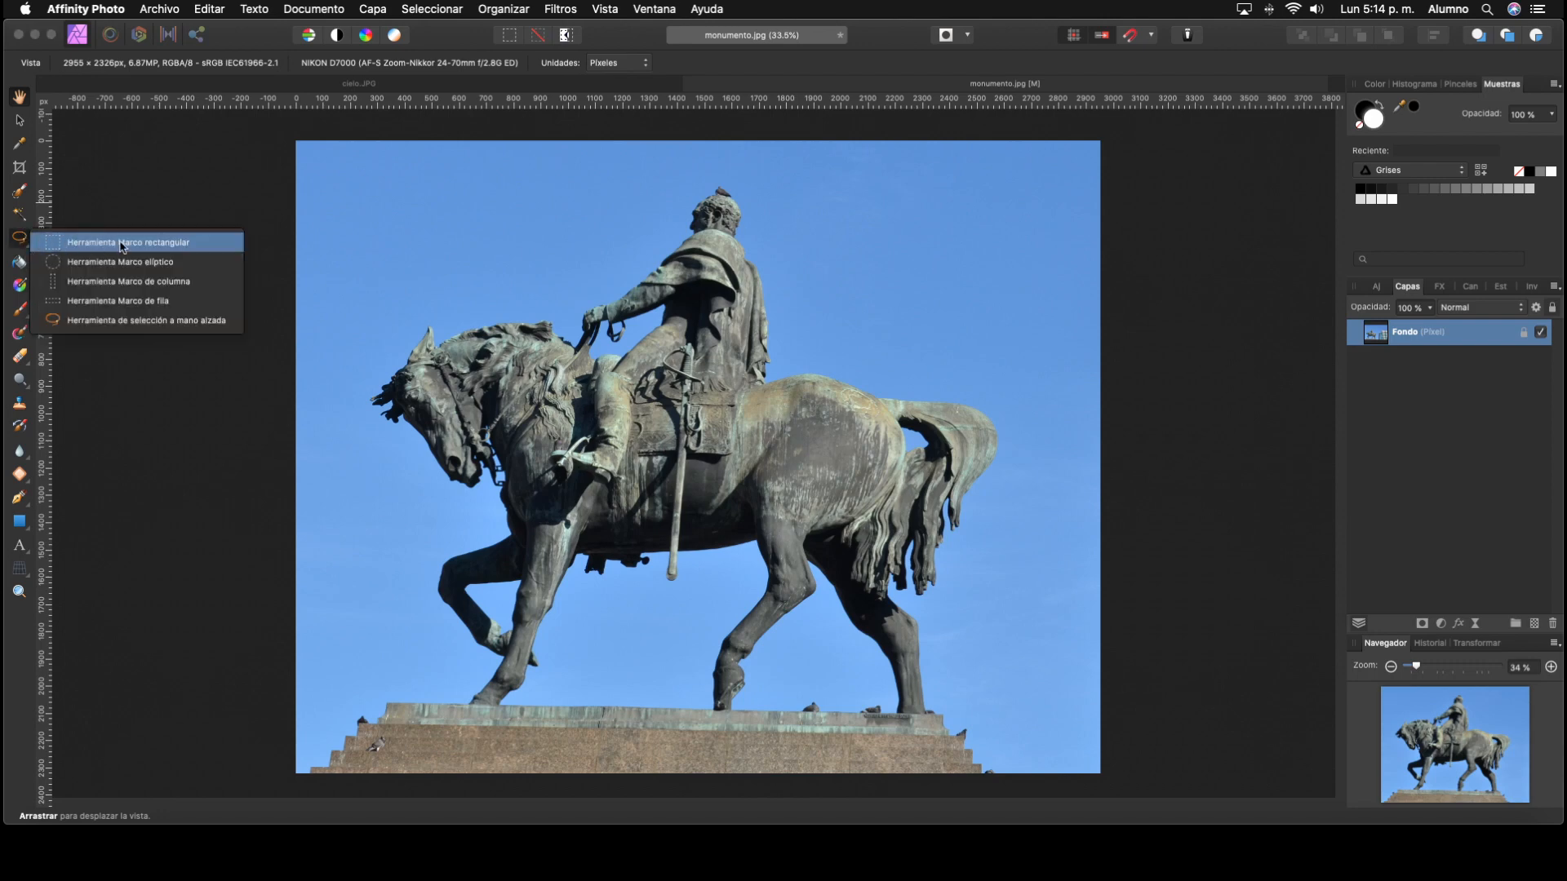
left_click(216, 320)
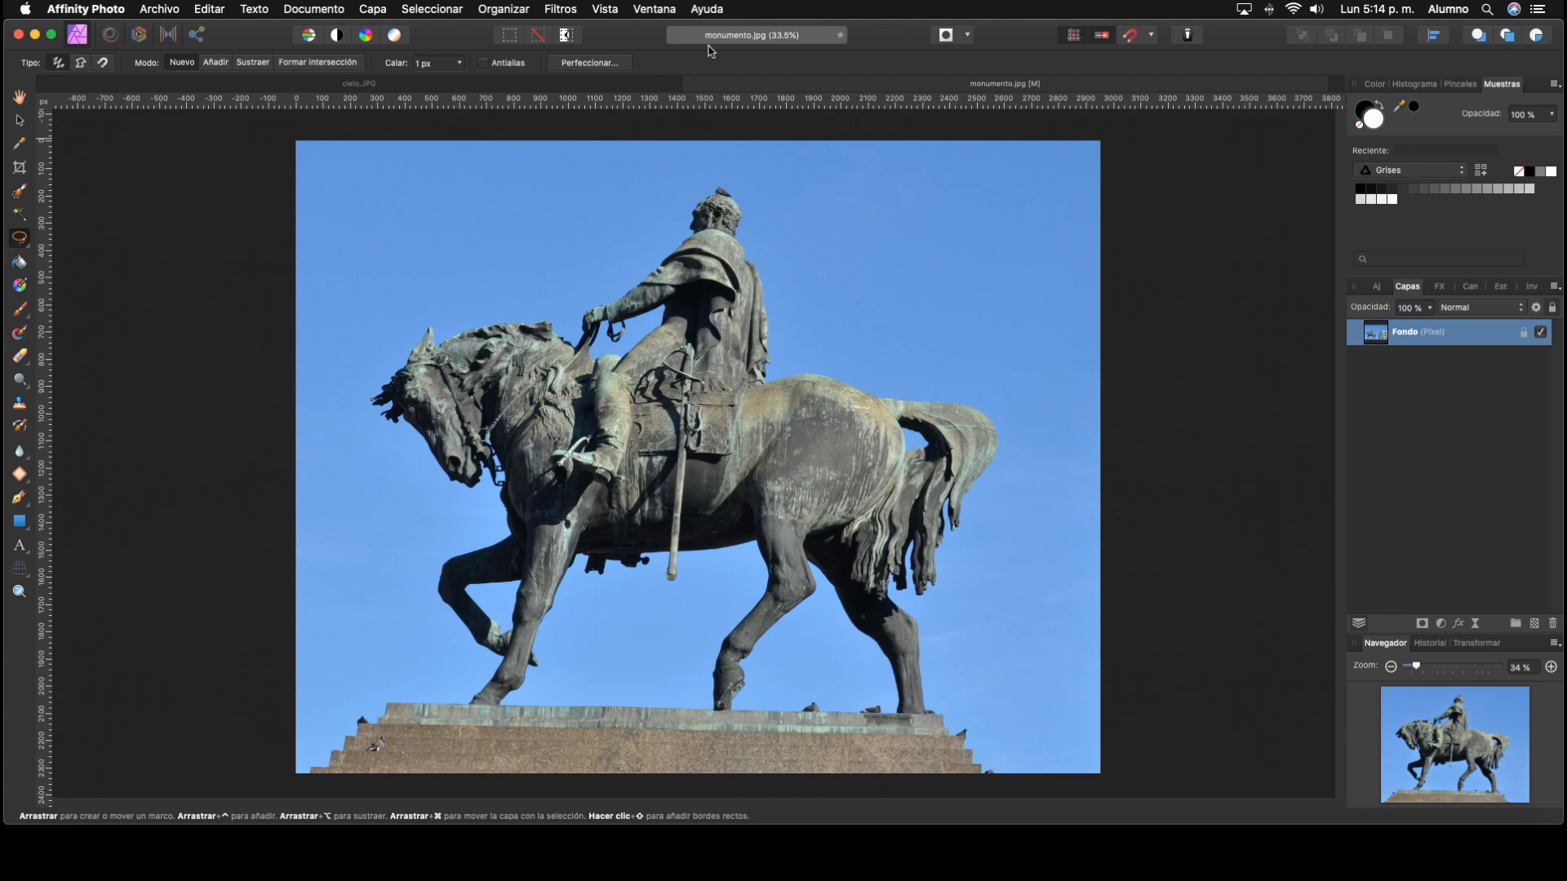
left_click(80, 63)
left_click(101, 65)
Step: Select the horse, rider and pedestal with the 55 px Selection Brush in Añadir mode, snapping to edges
left_click(25, 196)
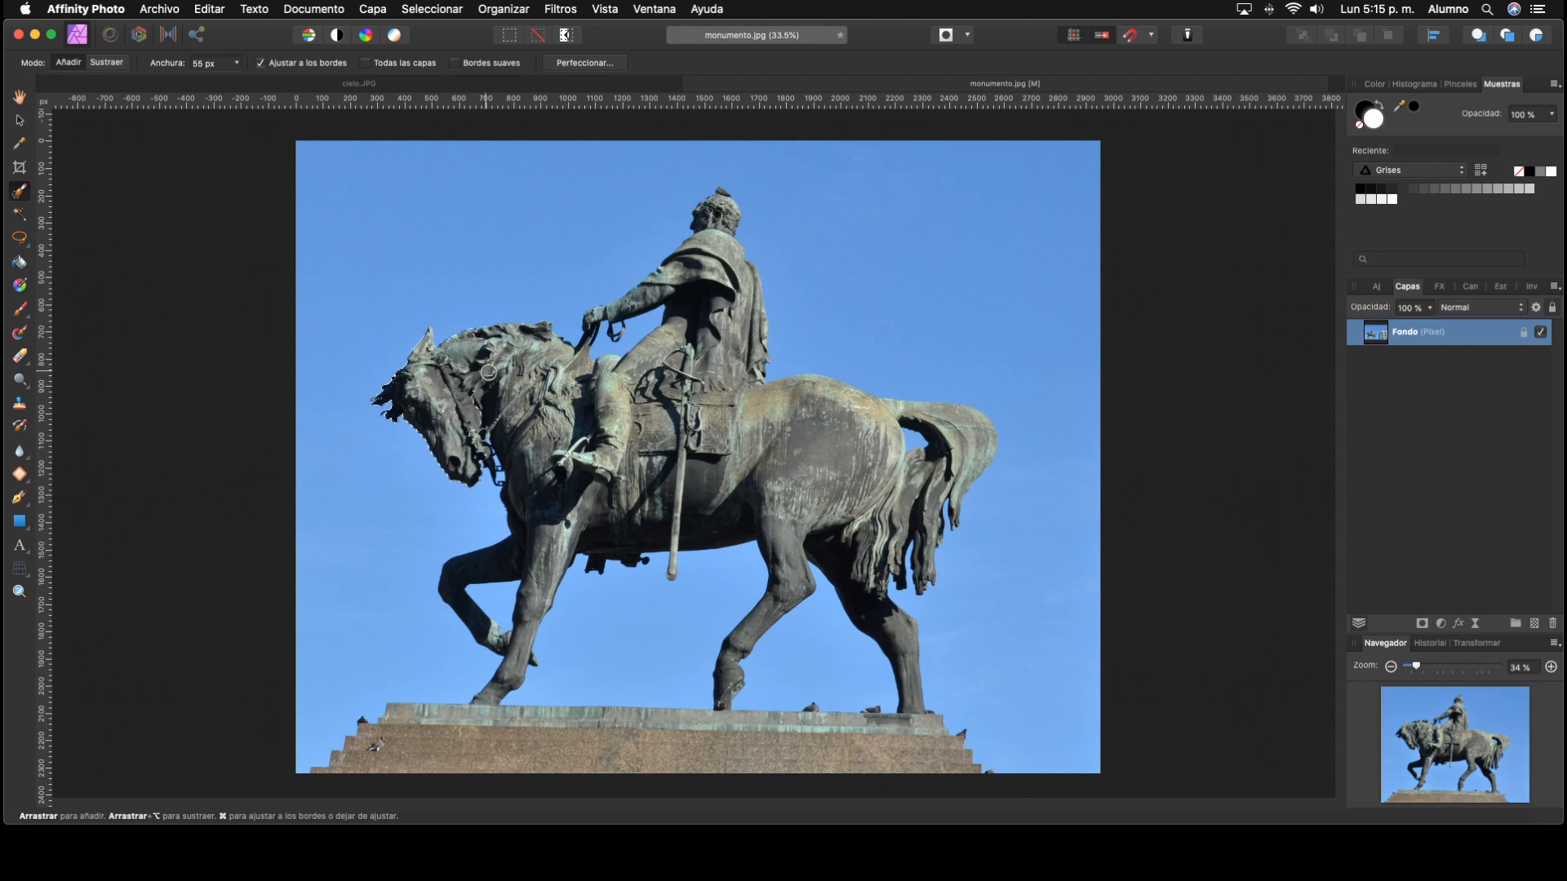
mouse_move(488, 372)
left_mouse_down()
mouse_move(611, 470)
mouse_move(640, 467)
mouse_move(717, 332)
mouse_move(715, 215)
left_mouse_up()
mouse_move(703, 429)
left_mouse_down()
mouse_move(760, 454)
mouse_move(803, 443)
mouse_move(738, 423)
mouse_move(746, 334)
mouse_move(737, 388)
mouse_move(562, 485)
mouse_move(553, 466)
mouse_move(534, 491)
mouse_move(541, 530)
mouse_move(683, 490)
mouse_move(703, 469)
mouse_move(779, 487)
mouse_move(708, 501)
mouse_move(736, 484)
mouse_move(754, 483)
mouse_move(686, 509)
mouse_move(691, 422)
mouse_move(773, 413)
mouse_move(891, 490)
mouse_move(971, 450)
mouse_move(965, 435)
mouse_move(892, 521)
mouse_move(780, 548)
mouse_move(851, 554)
mouse_move(860, 616)
mouse_move(415, 758)
mouse_move(820, 757)
left_mouse_up()
Step: Reduce the Selection Brush width to 3 px and add the light tip in front of the horse's head to the selection
left_click_drag(1419, 671, 1481, 669)
left_click_drag(1453, 743, 1410, 733)
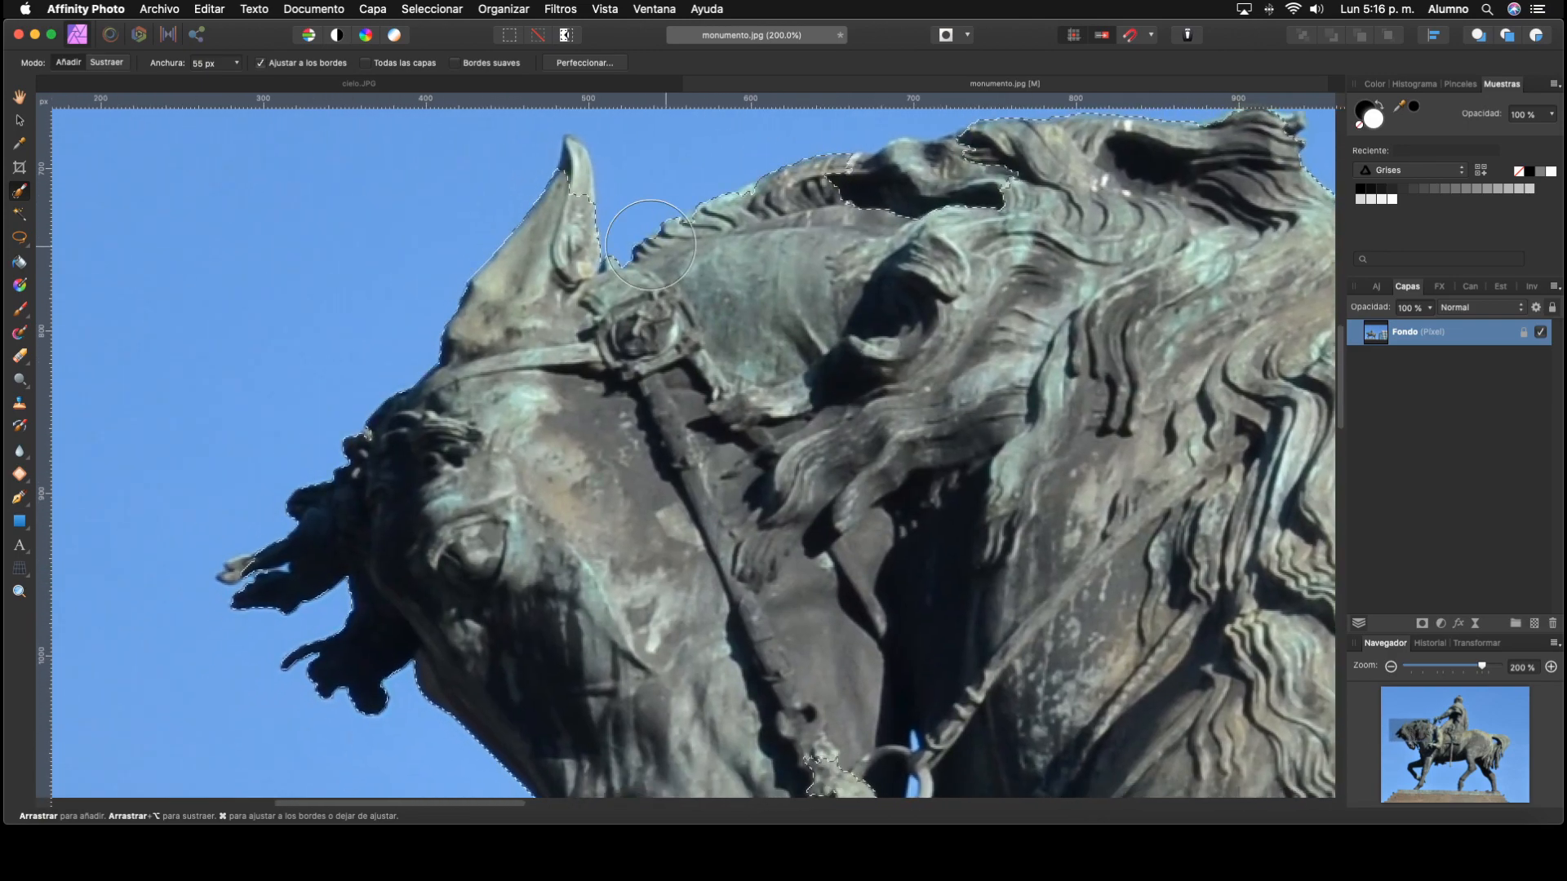
left_click(237, 64)
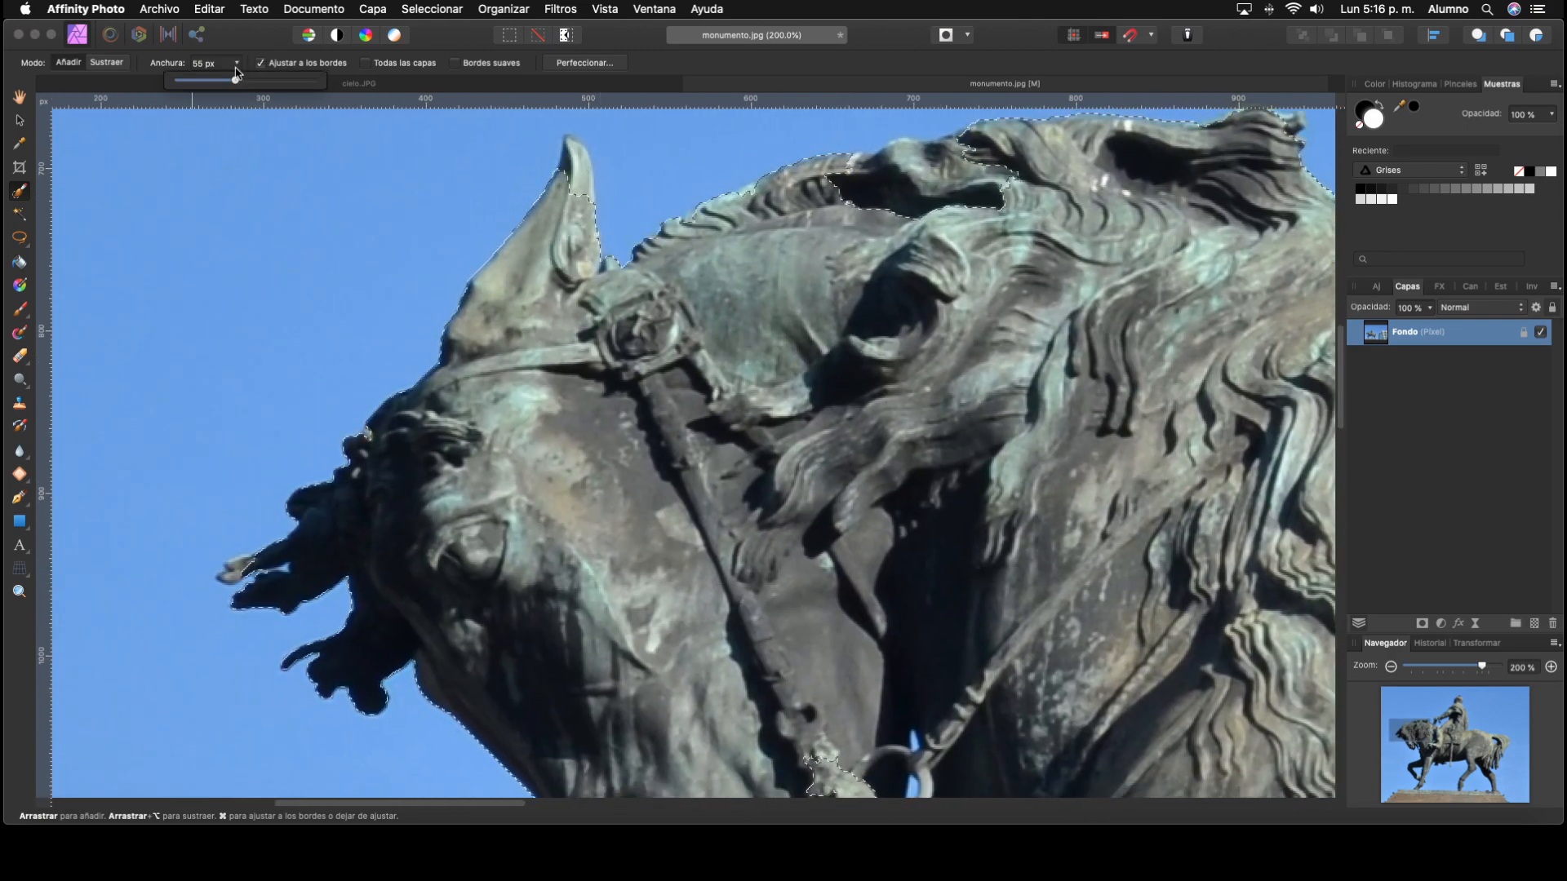
left_click_drag(201, 92, 221, 92)
left_click(236, 64)
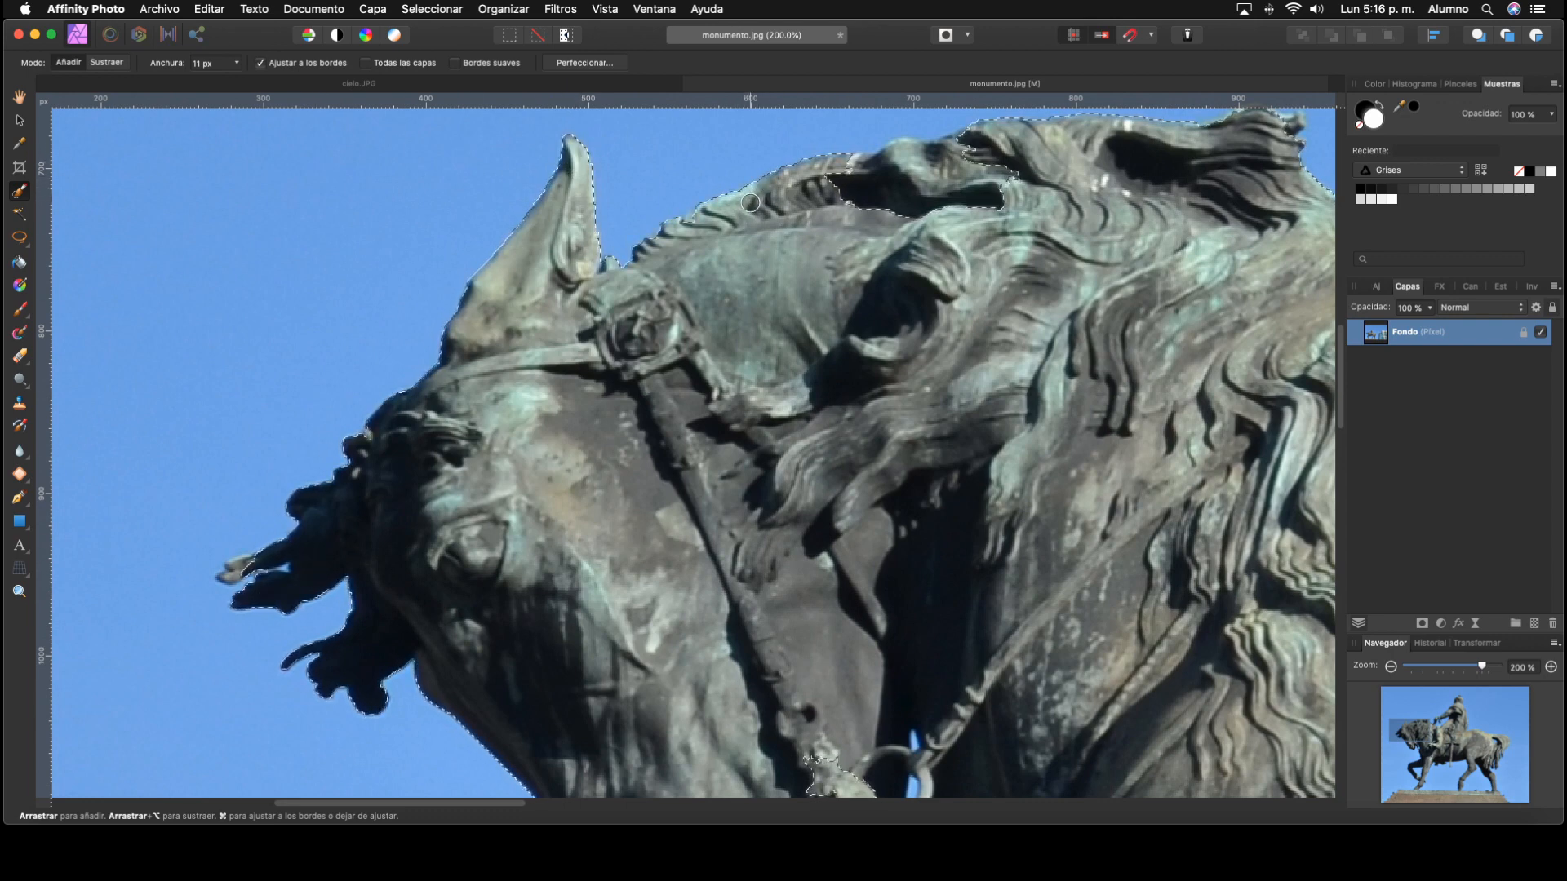
mouse_move(519, 438)
left_mouse_down()
mouse_move(656, 366)
mouse_move(591, 368)
left_mouse_up()
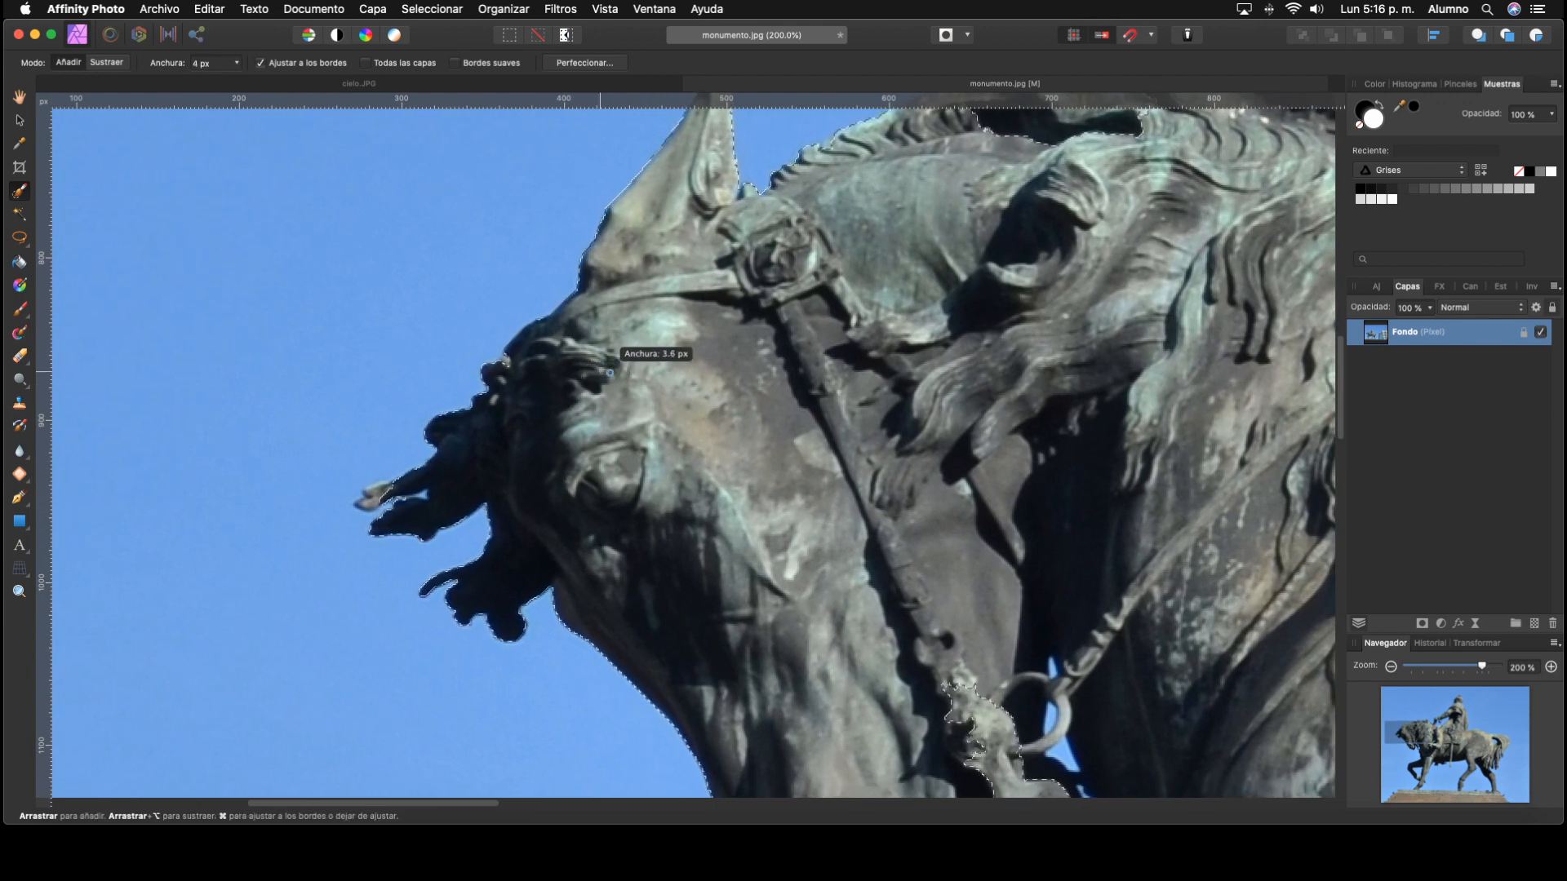
left_click_drag(387, 493, 377, 498)
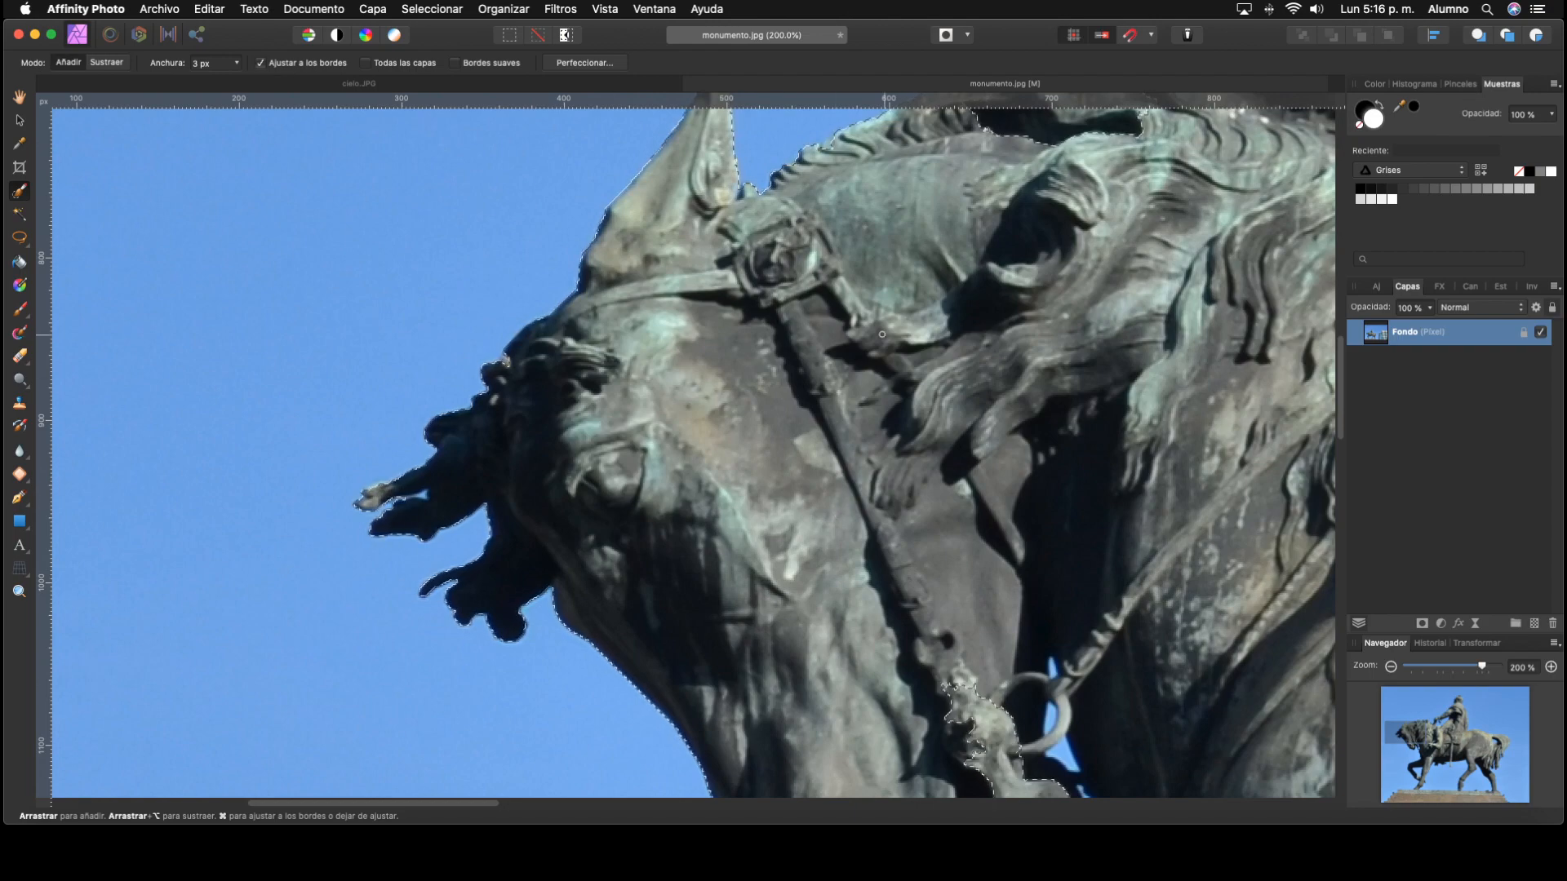
Step: Add the dark missed tufts between the horse's mane and the rider's hand to the selection
scroll(843, 519, "up", 5)
scroll(843, 520, "right", 4)
scroll(667, 355, "right", 4)
scroll(667, 355, "up", 2)
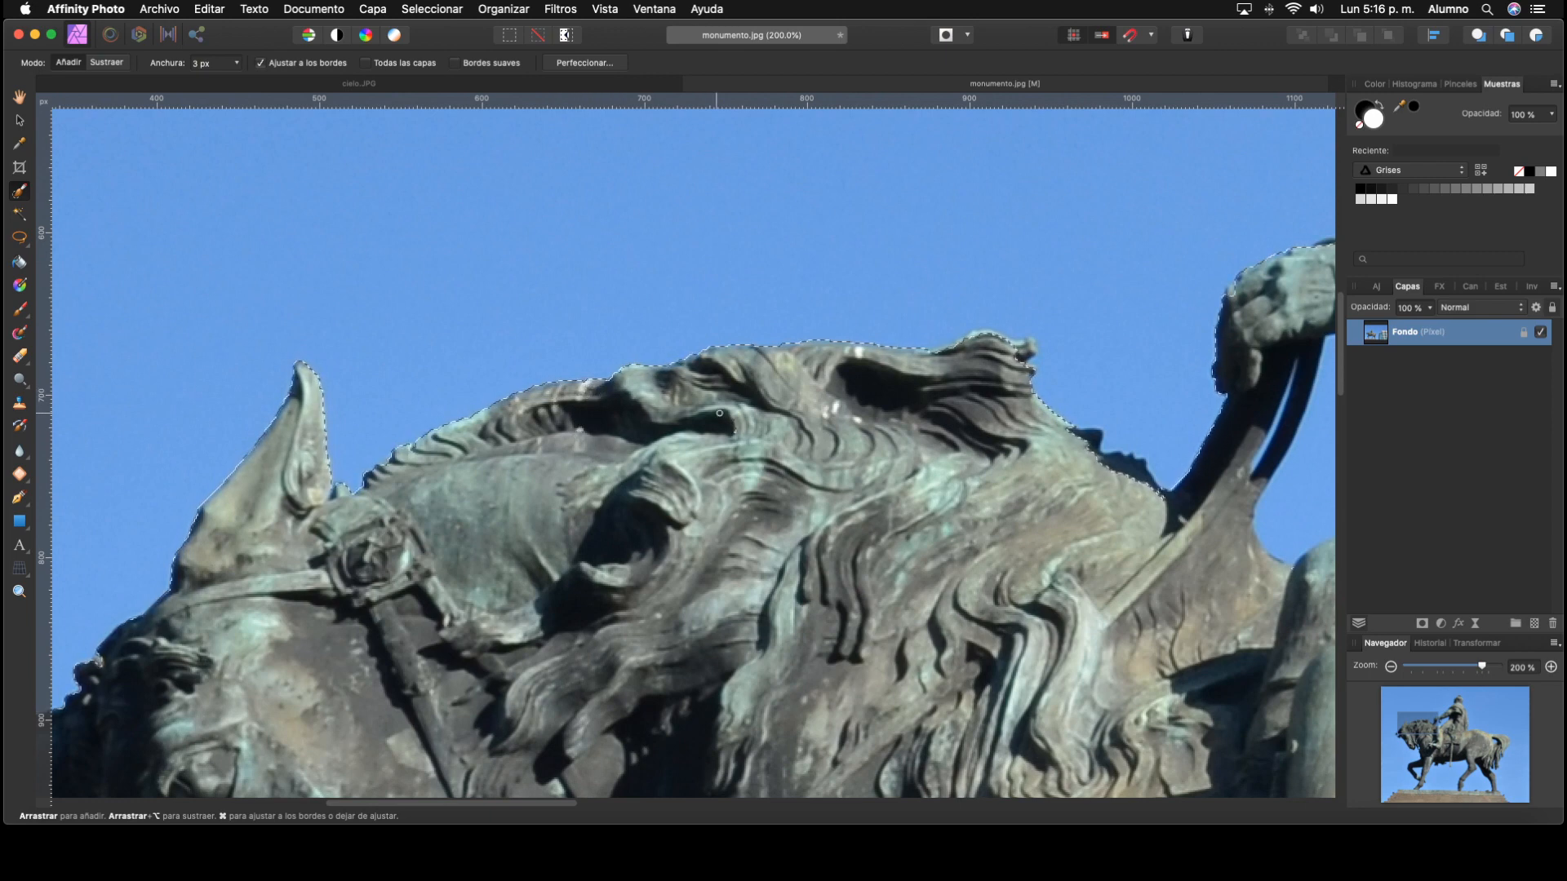
scroll(587, 386, "right", 4)
scroll(586, 386, "up", 1)
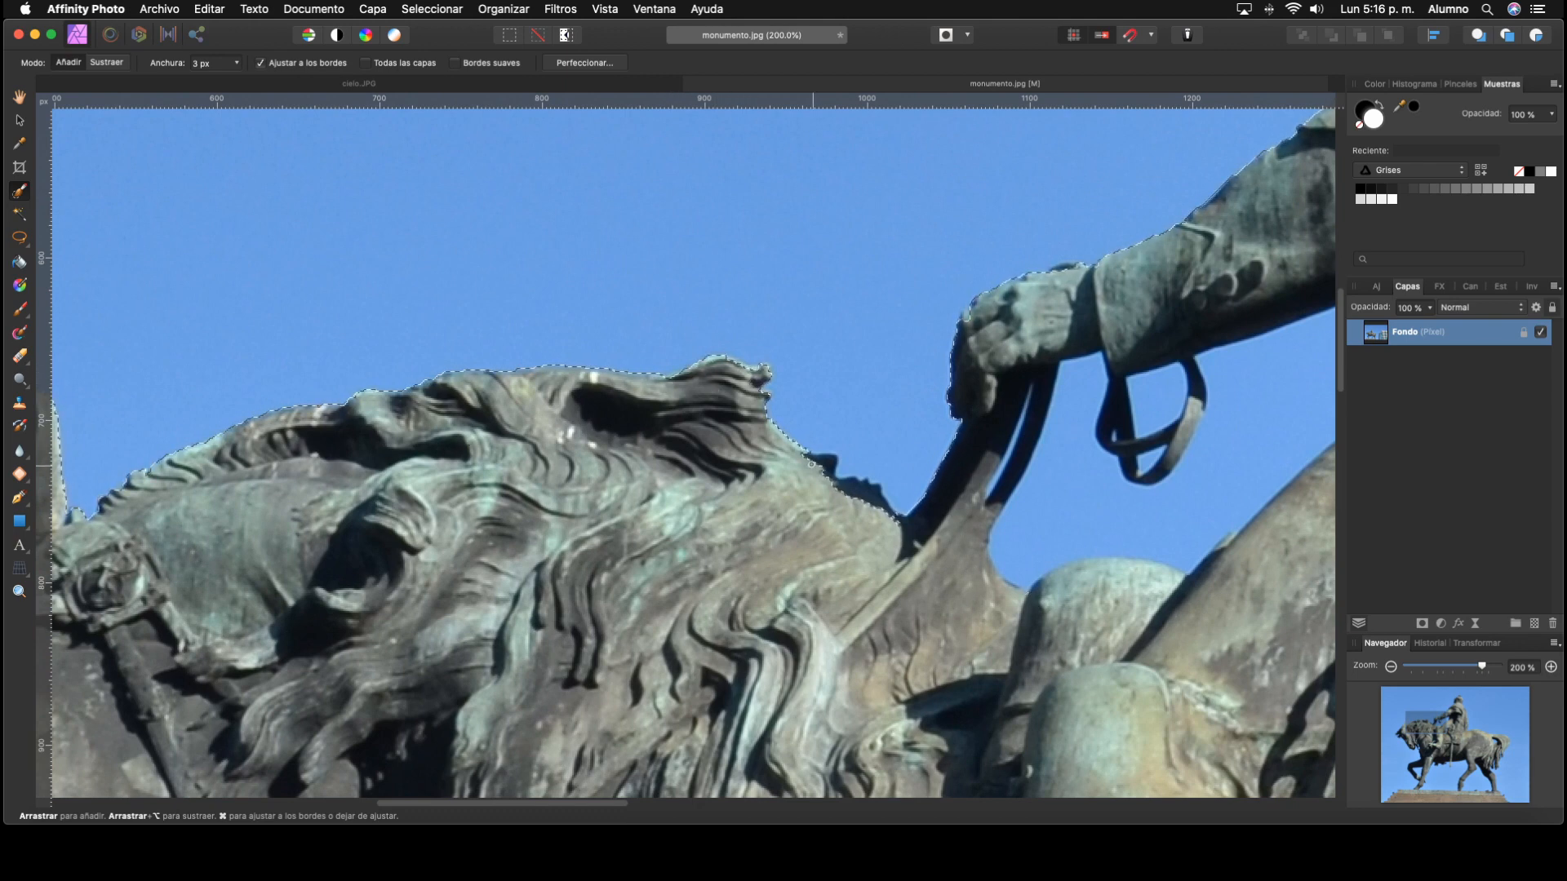
mouse_move(815, 462)
left_mouse_down()
mouse_move(876, 502)
mouse_move(545, 548)
left_mouse_up()
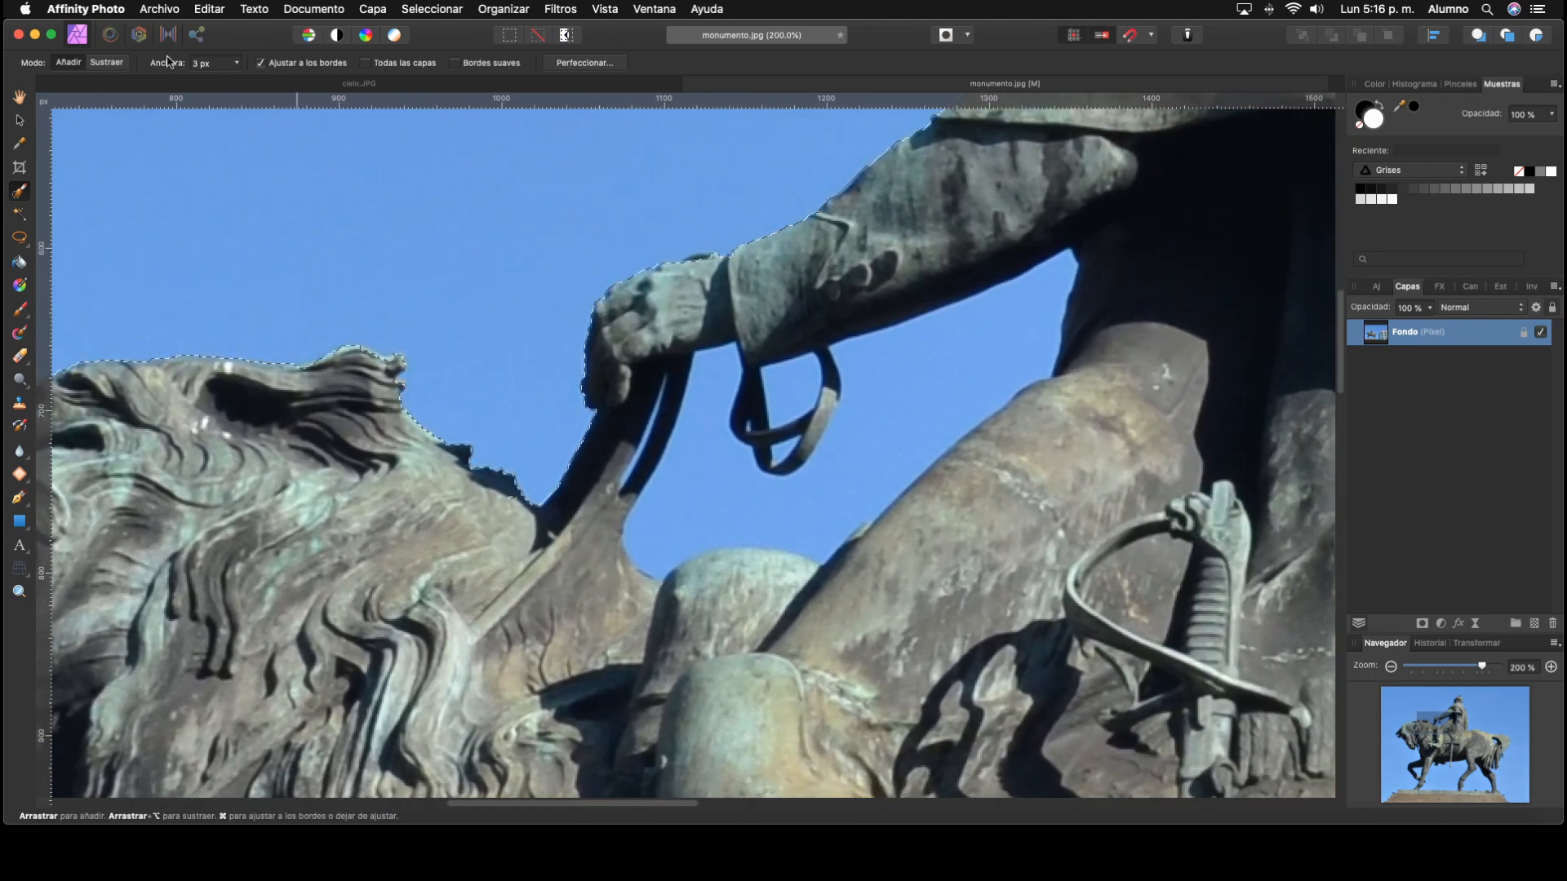
Step: Subtract the sky gap between the rider's arm and leg from the selection using a 13 px brush in Sustraer mode
left_click(236, 63)
left_click_drag(232, 80, 245, 81)
left_click(113, 64)
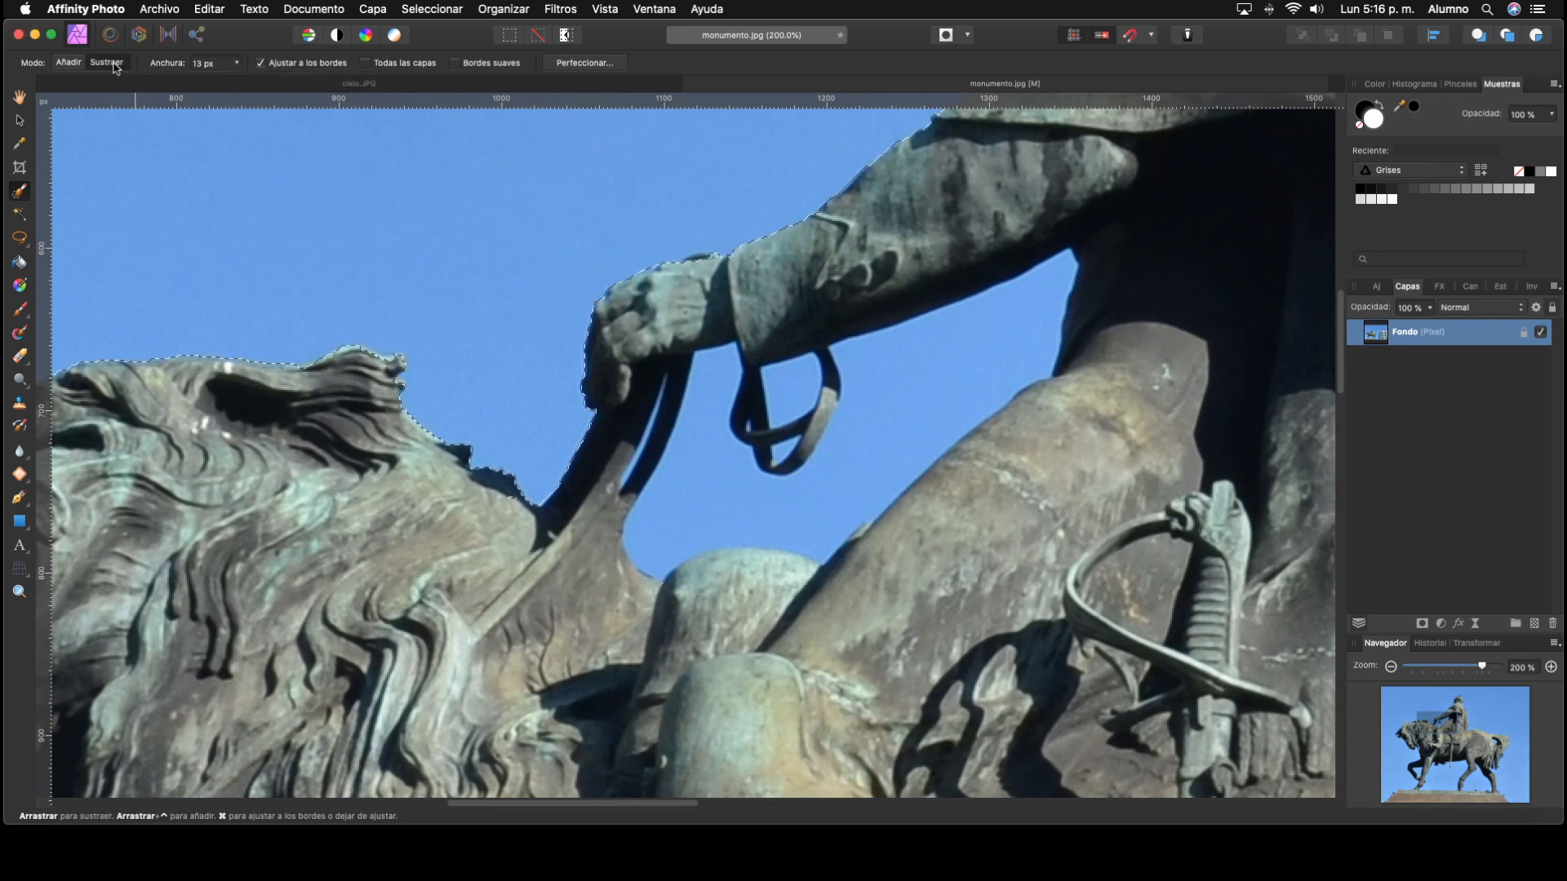
mouse_move(713, 496)
left_mouse_down()
mouse_move(778, 508)
mouse_move(850, 464)
mouse_move(856, 395)
mouse_move(788, 386)
left_mouse_up()
Step: Reduce the Selection Brush to 4 px and add the loop of reins hanging below the rider's hand to the selection
left_click(69, 63)
mouse_move(921, 362)
left_mouse_down("ctrl+alt")
mouse_move(832, 394)
mouse_move(804, 449)
left_mouse_up("ctrl+alt")
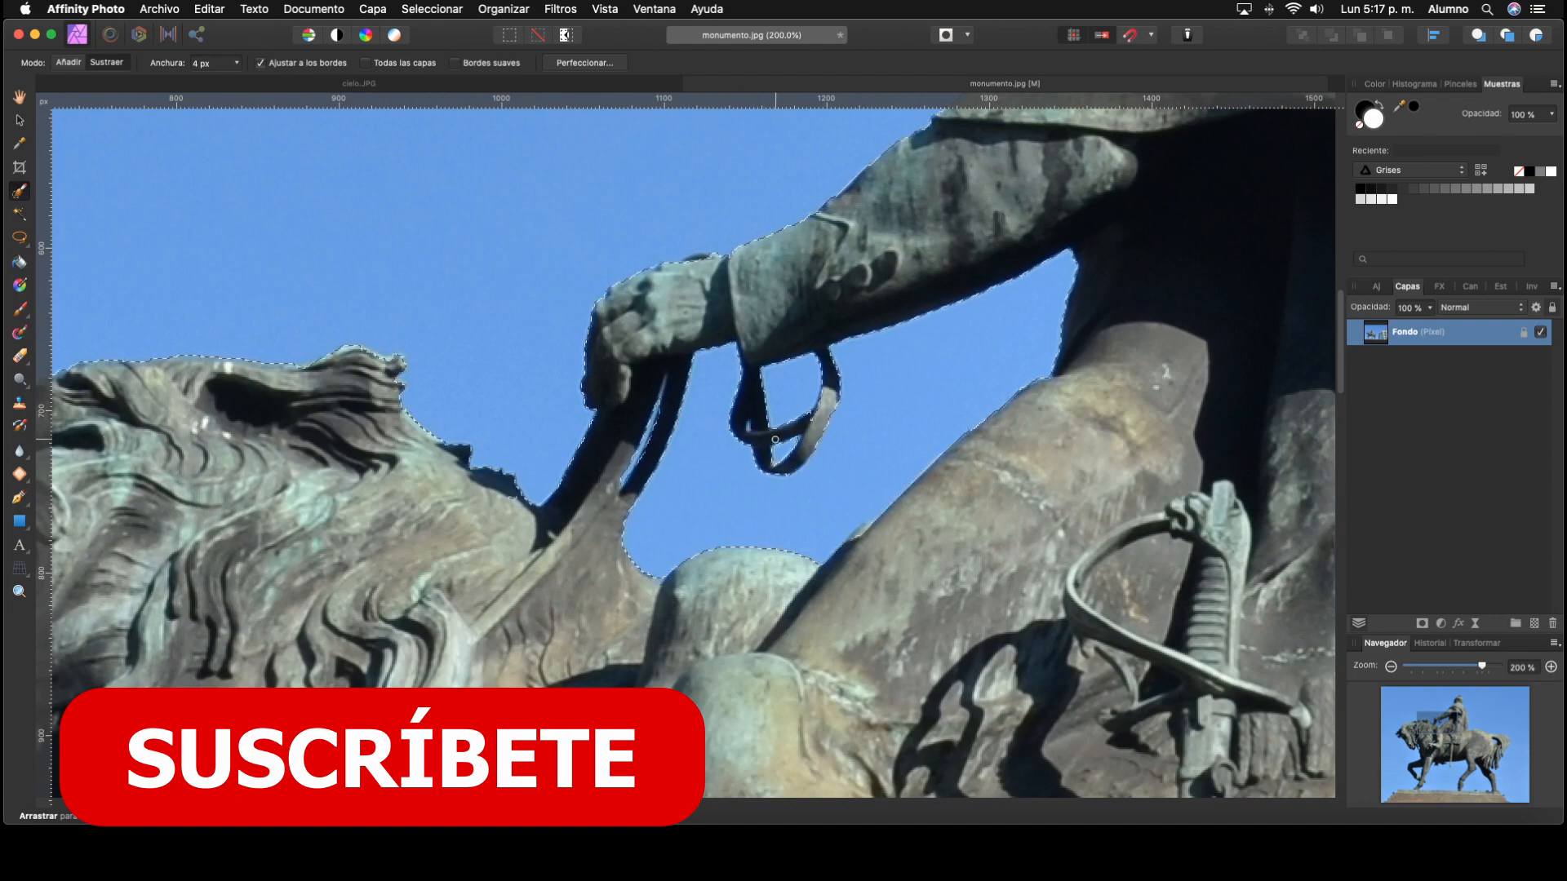
left_click_drag(775, 440, 759, 472)
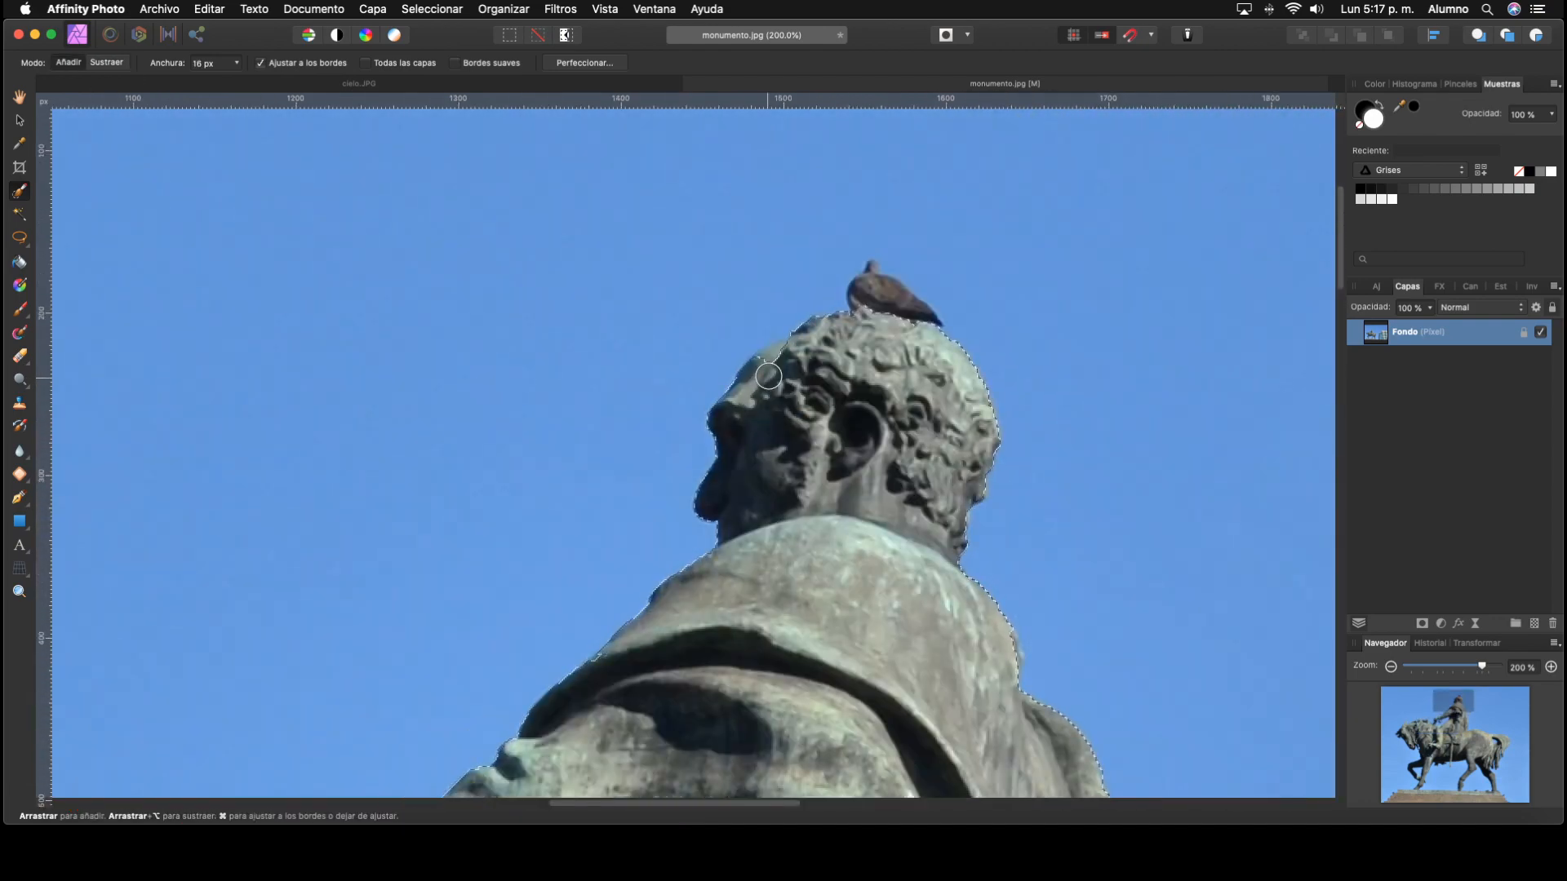
left_click_drag(769, 377, 778, 359)
Step: Add the missed outer edge of the rider's cape to the selection with a 3 px brush
key("[")
key("[")
key("[")
key("[")
key("[")
key("[")
key("[")
key("[")
key("[")
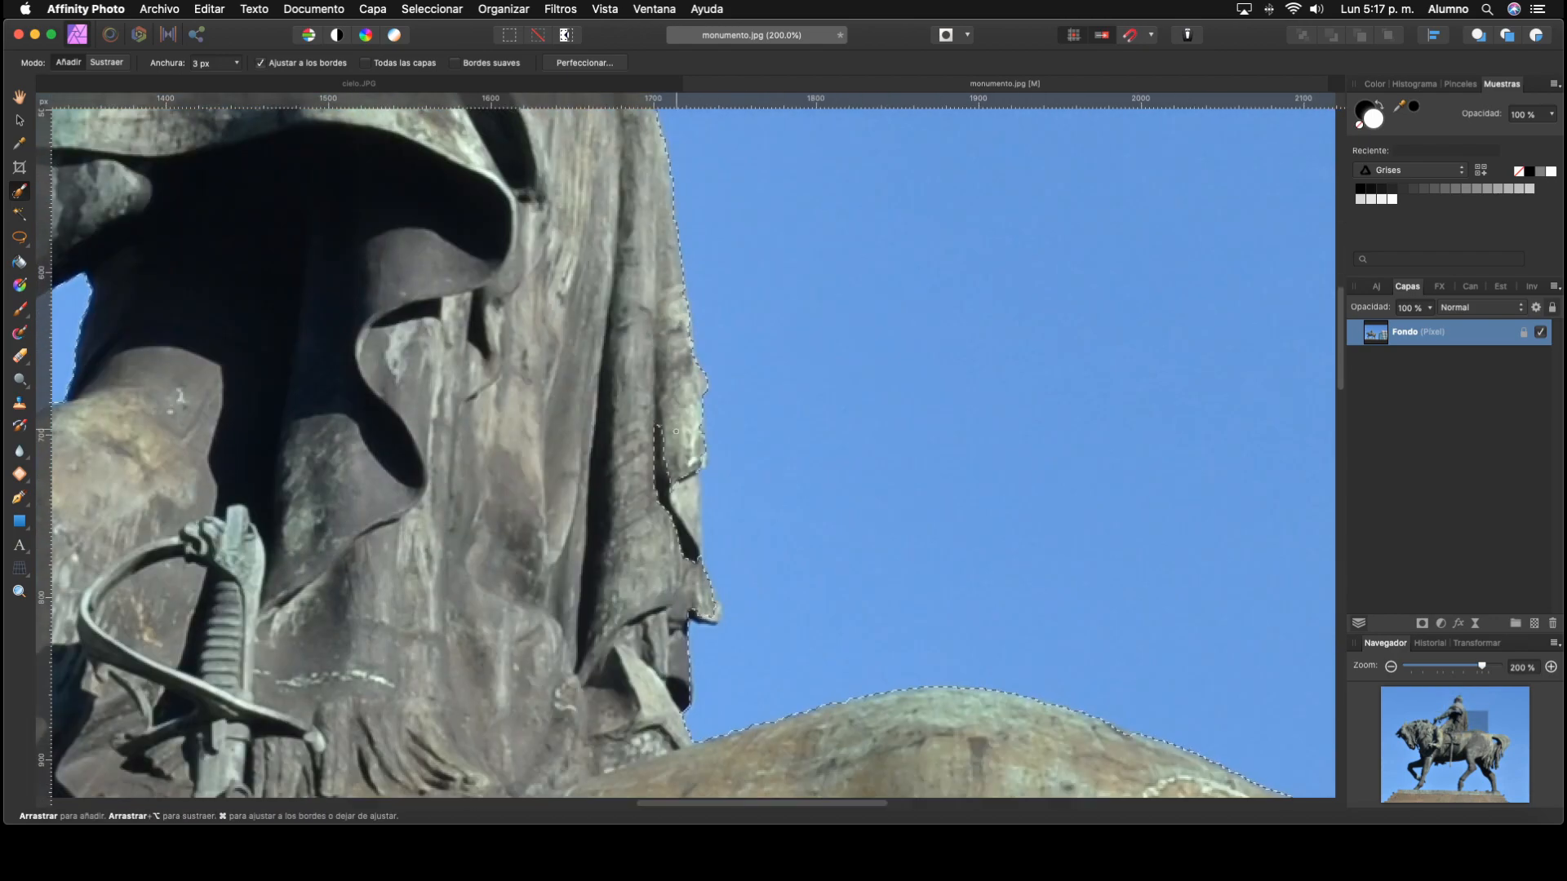
scroll(675, 431, "down", 8)
scroll(675, 431, "right", 10)
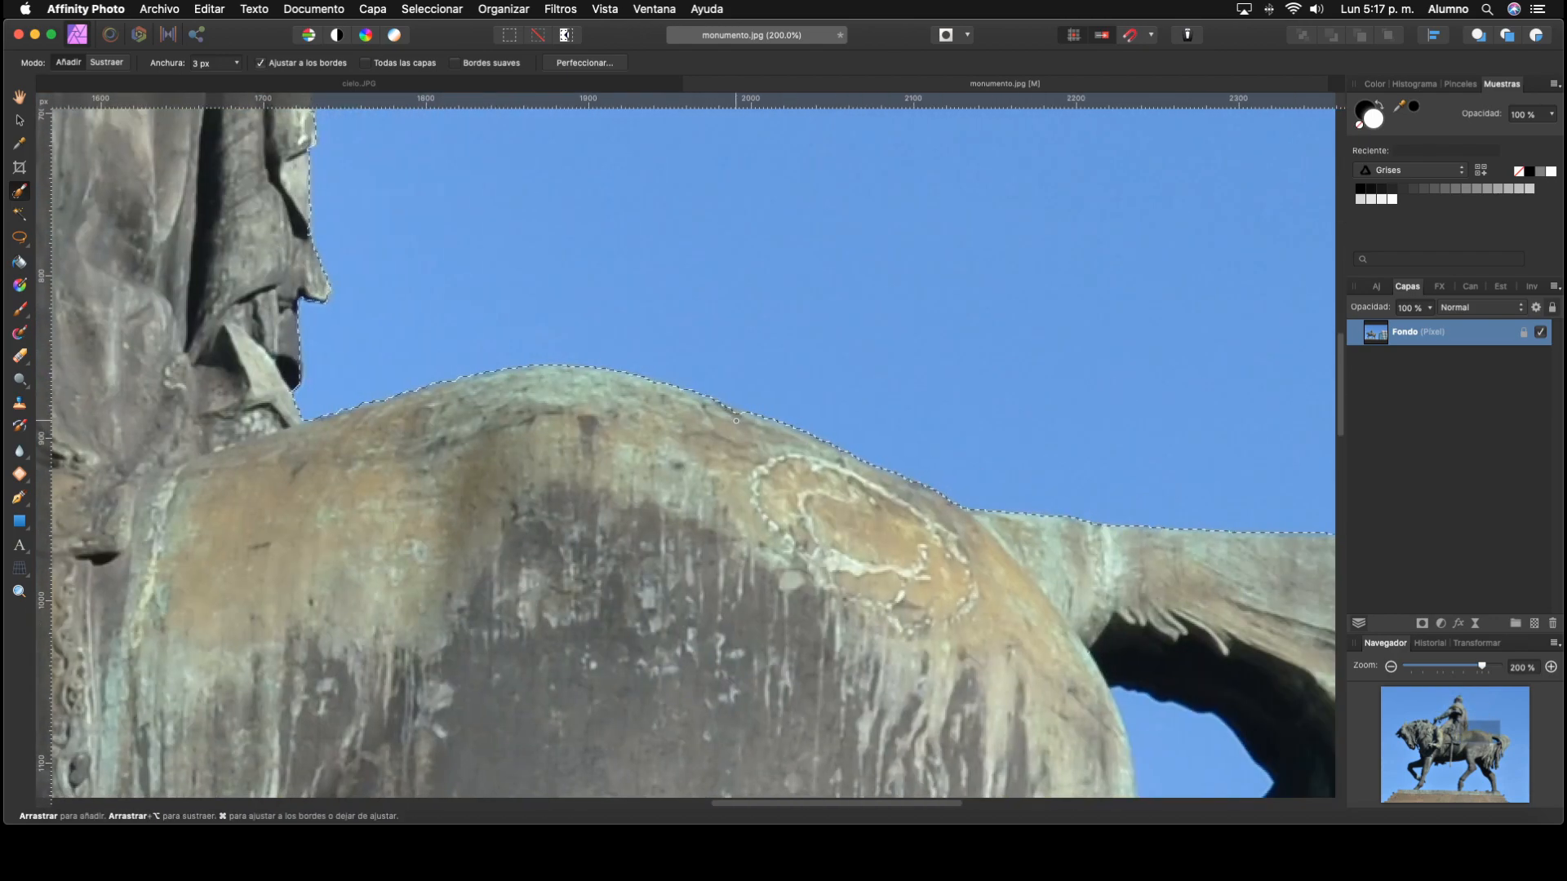
Step: Widen the Selection Brush to 15 px and add the missed strands of the horse's tail to the selection
scroll(735, 421, "right", 6)
scroll(735, 421, "down", 4)
key("]")
key("]")
key("]")
key("]")
key("]")
key("]")
key("]")
key("]")
key("]")
key("]")
key("]")
key("]")
scroll(906, 307, "down", 7)
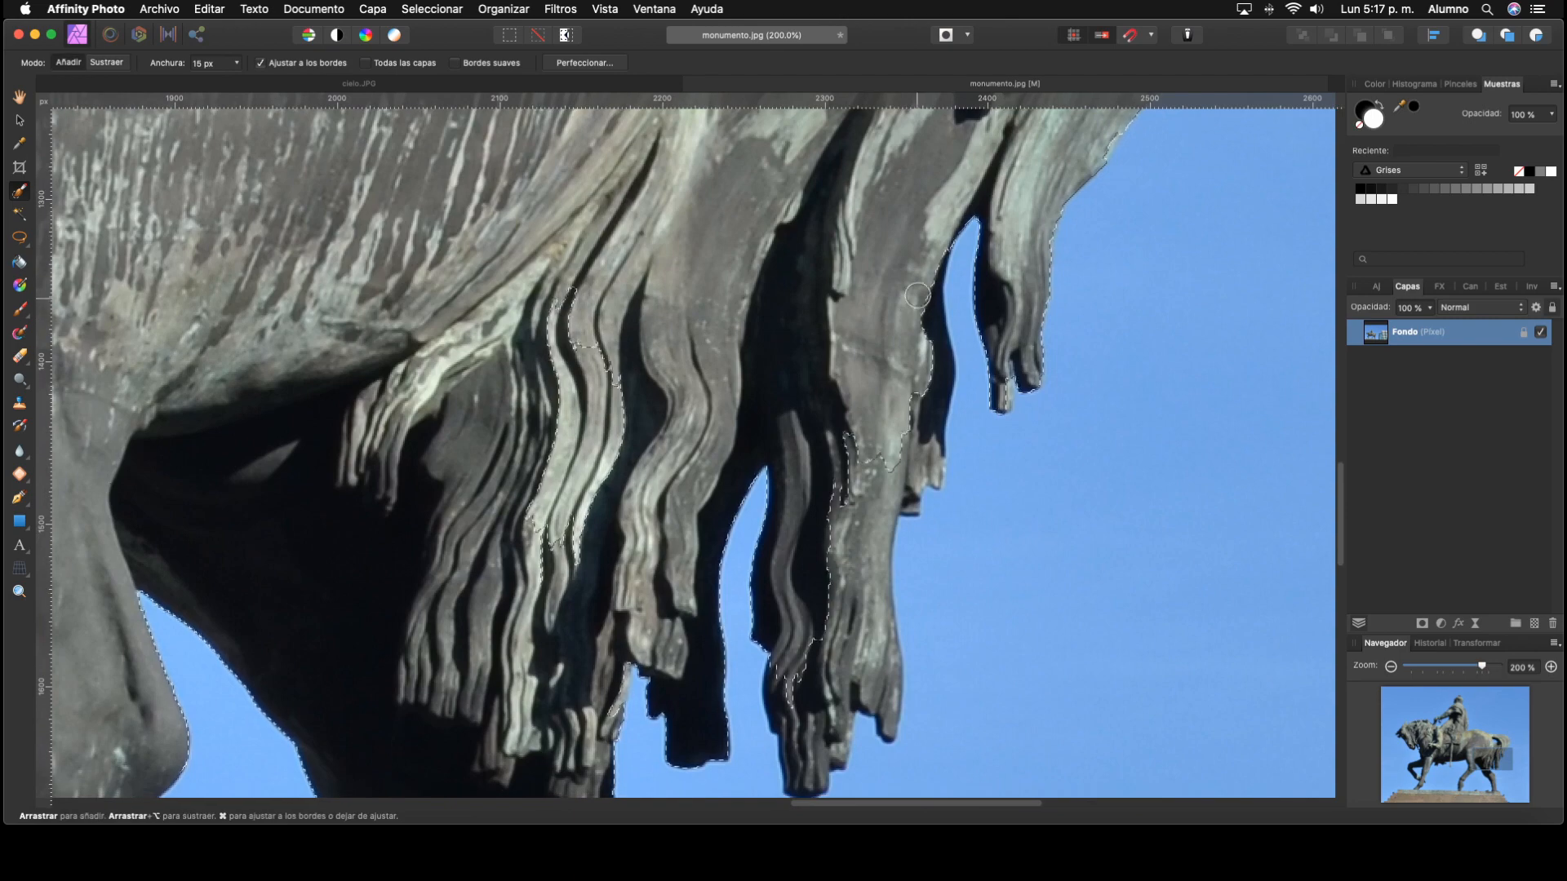
scroll(918, 295, "down", 10)
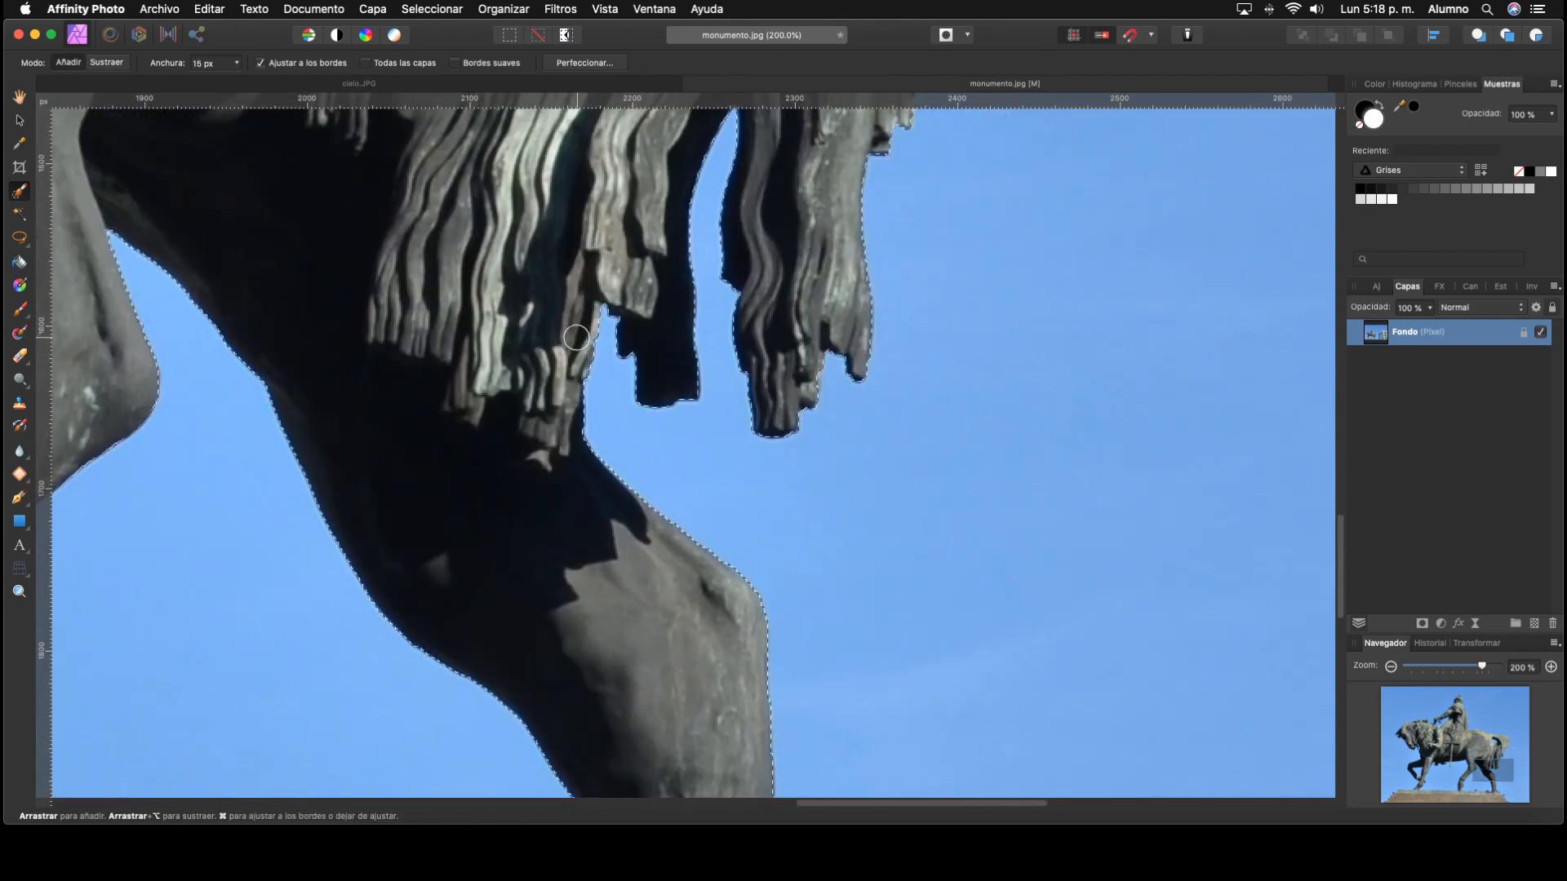
Step: Include the pigeons perched on the pedestal in the selection and check the outline along the pedestal's stepped edge
scroll(576, 337, "down", 10)
scroll(576, 337, "right", 2)
scroll(747, 508, "up", 2)
scroll(747, 507, "left", 6)
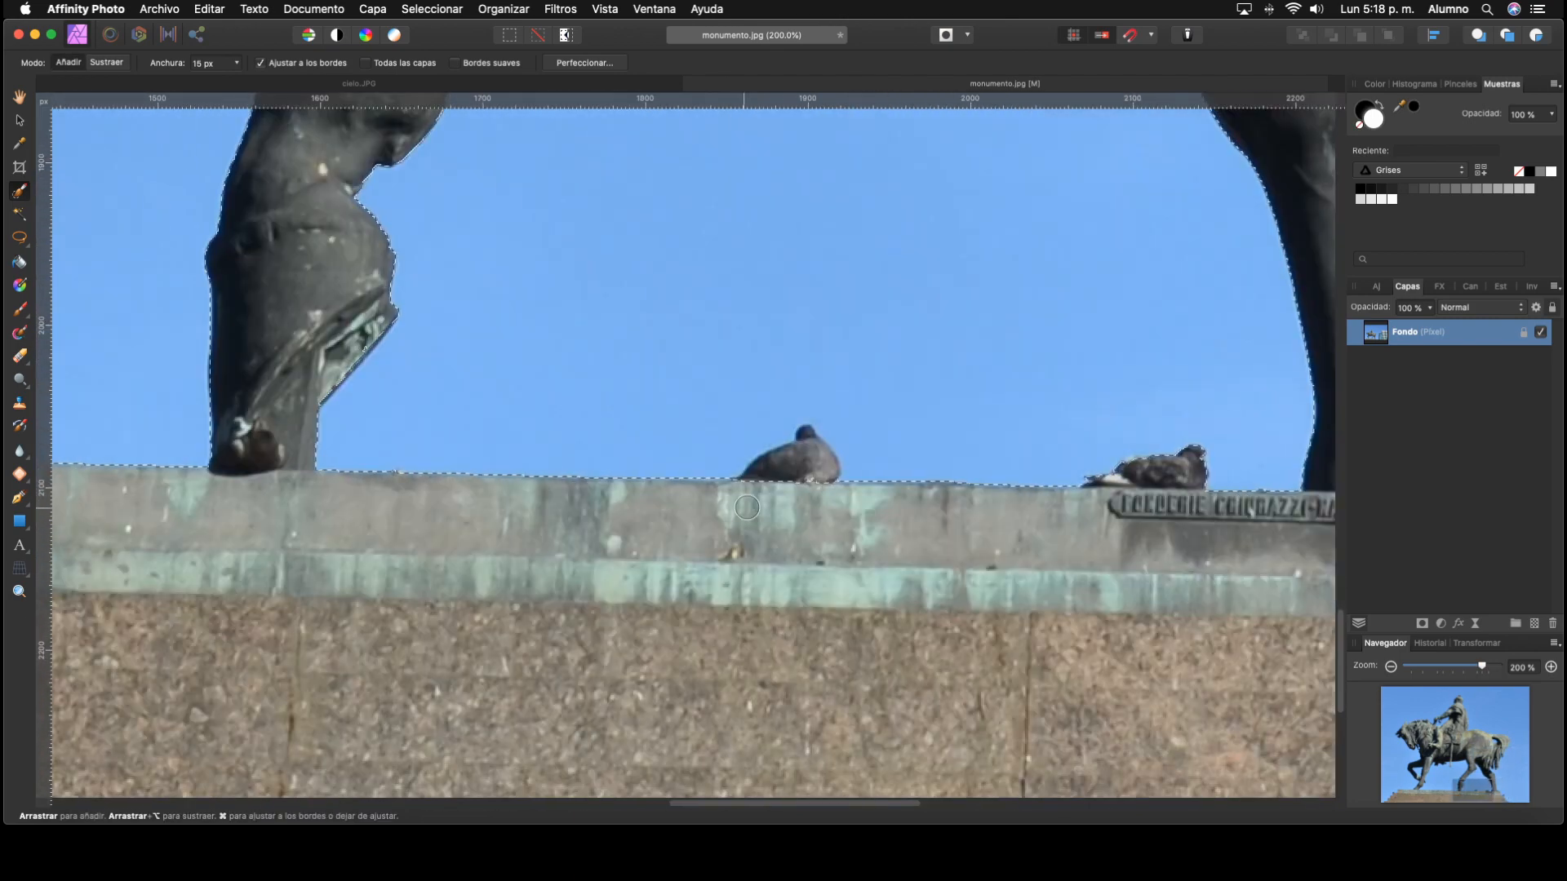
scroll(747, 508, "left", 15)
scroll(571, 563, "down", 5)
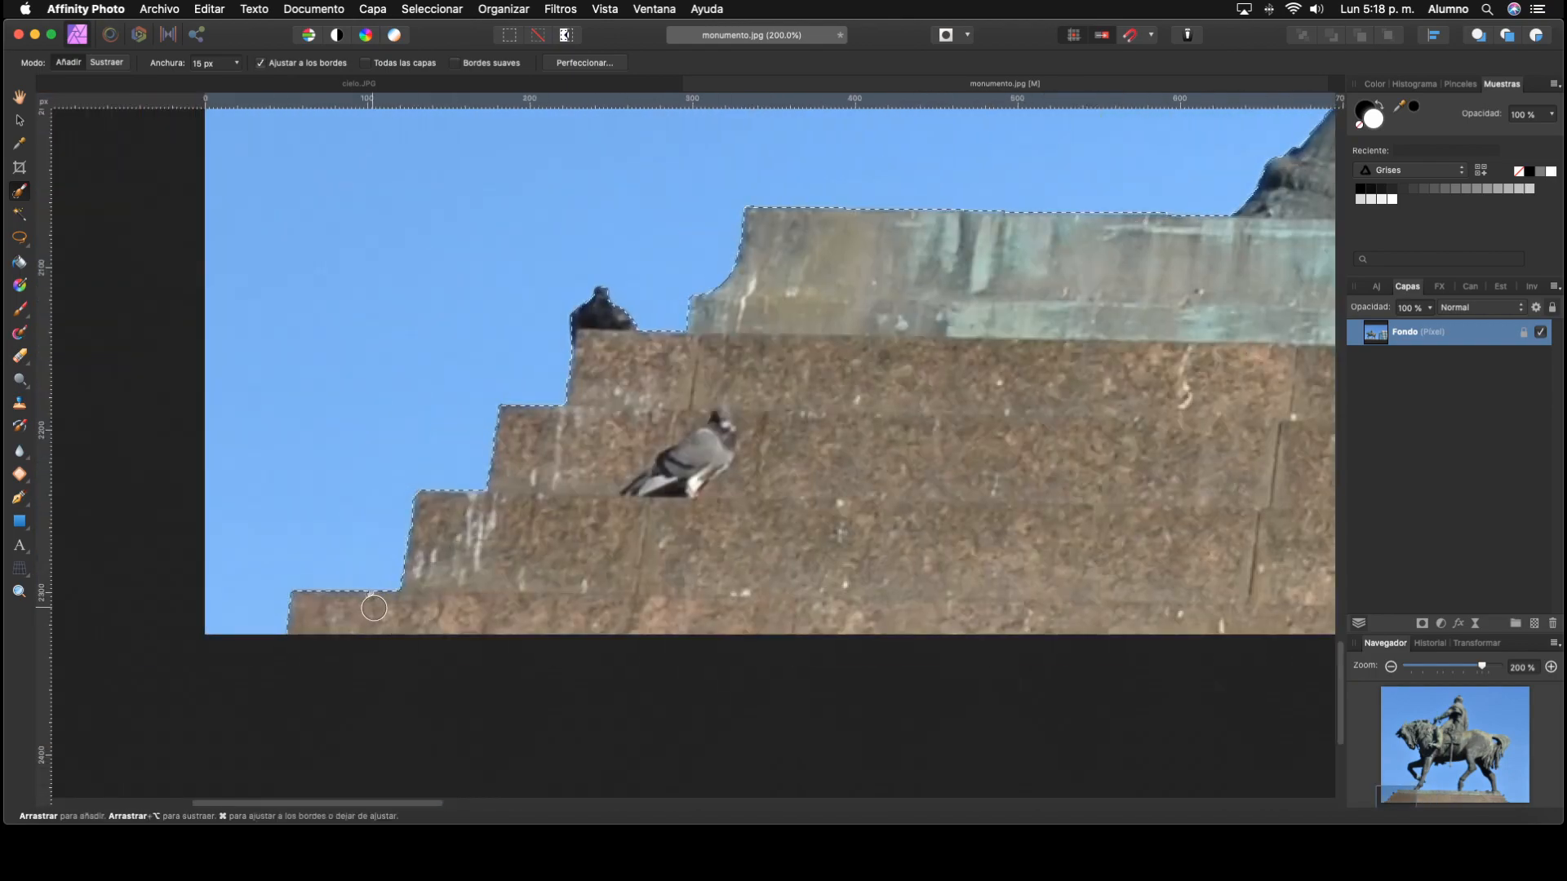
Step: Subtract the sky enclosed by the horse's raised front leg from the selection using the 15 px brush in Sustraer mode
scroll(373, 609, "up", 10)
scroll(374, 609, "right", 5)
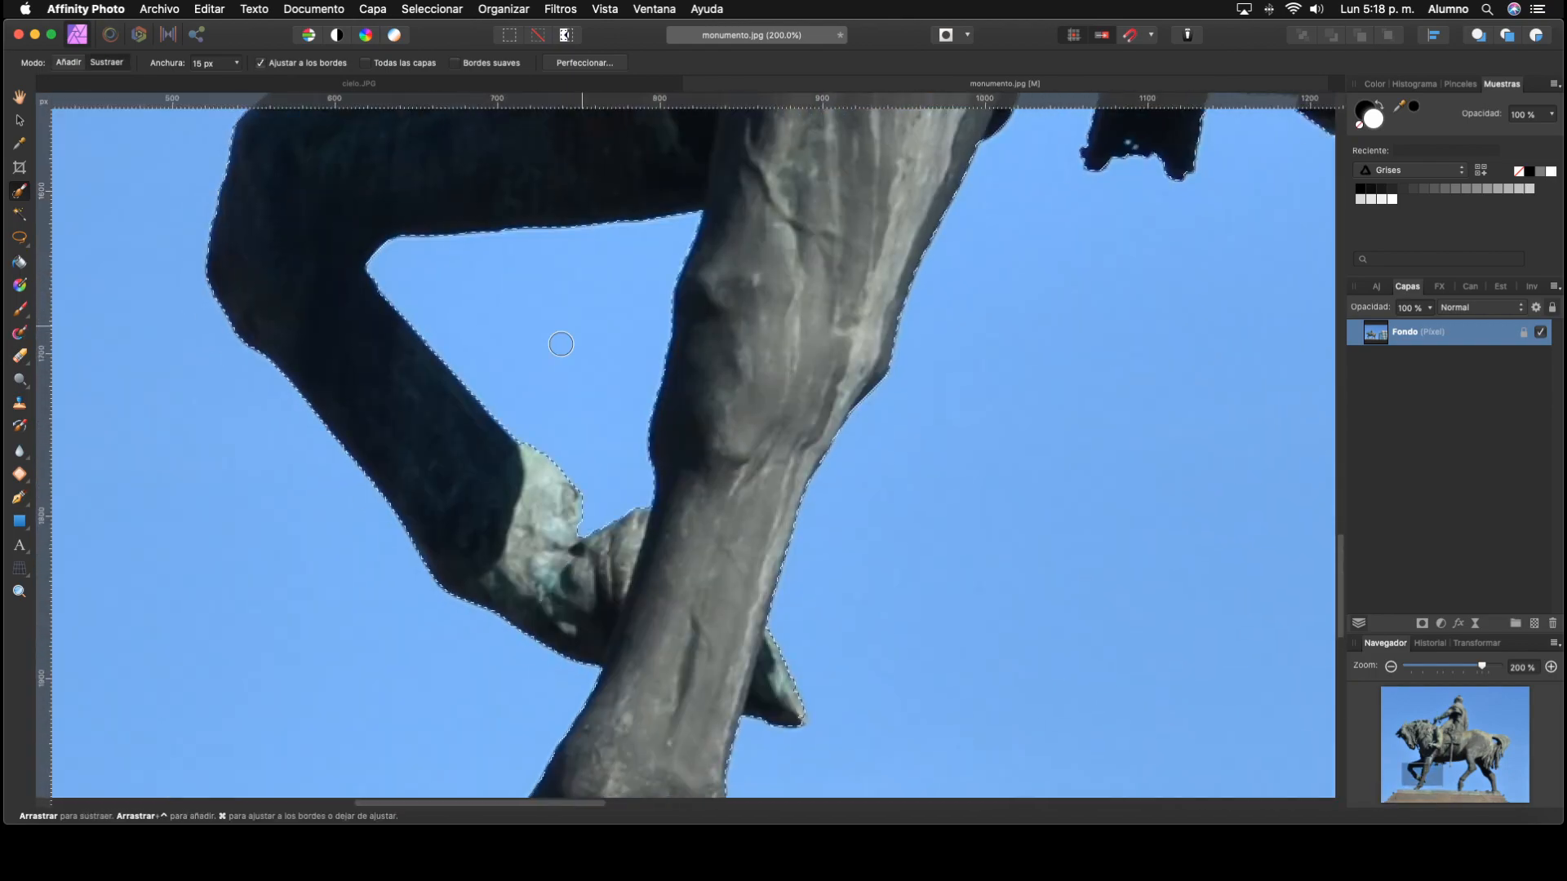
left_click_drag(1306, 163, 860, 492)
left_click_drag(1245, 526, 686, 444)
mouse_move(1249, 775)
left_mouse_down()
mouse_move(999, 162)
mouse_move(1007, 142)
left_mouse_up()
Step: Subtract the sky gaps around the bridle ring and chain with a 4 px brush, keeping the metal bit selected
left_click_drag(599, 385, 618, 384)
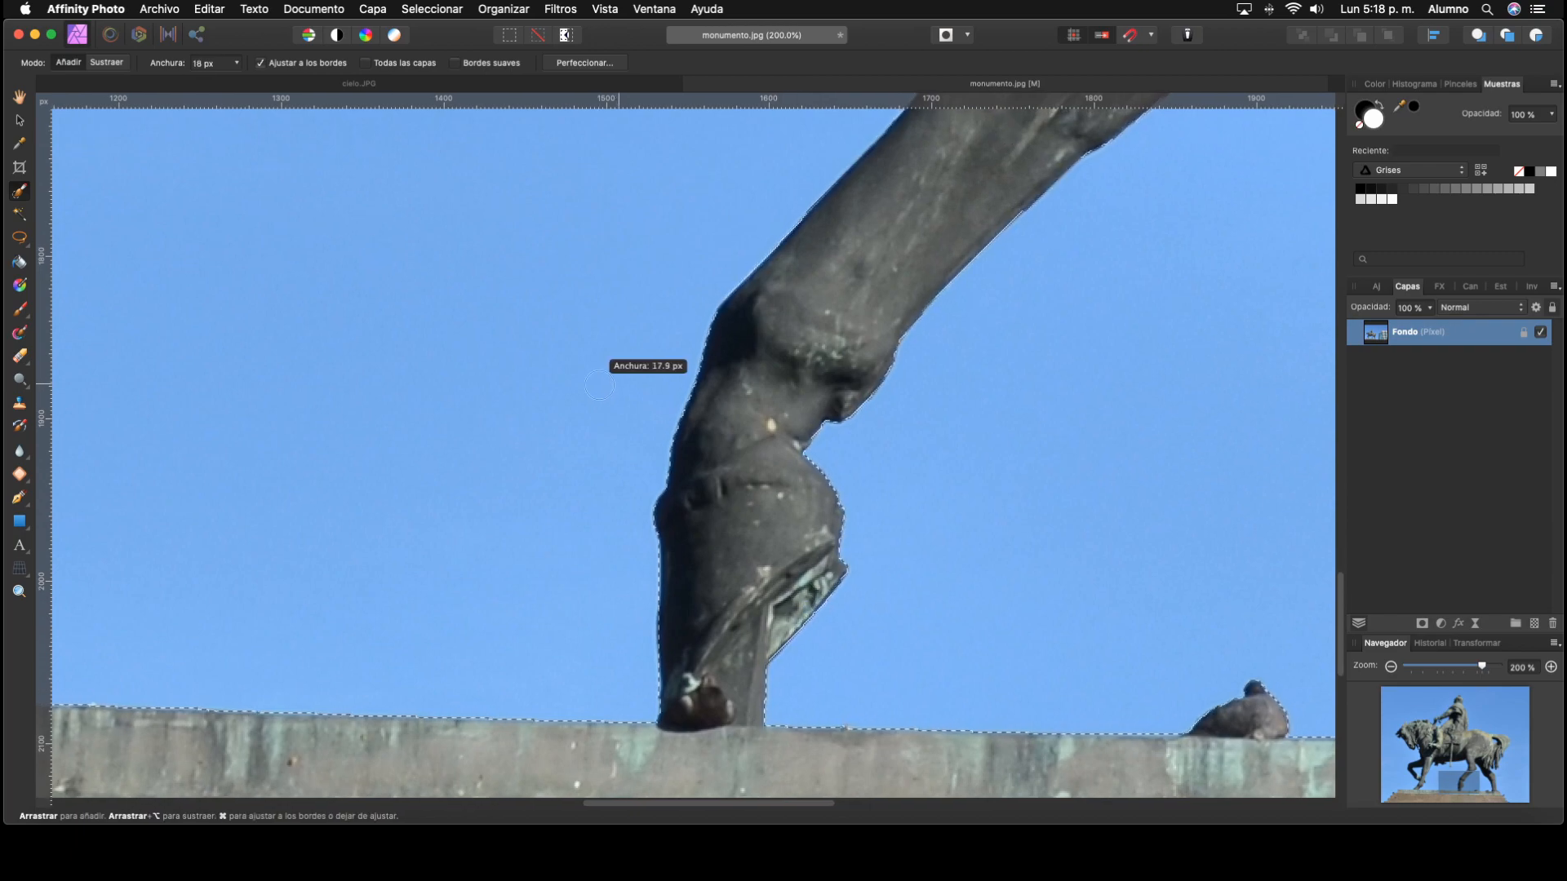
left_click_drag(645, 245, 816, 734)
mouse_move(935, 130)
left_mouse_down()
mouse_move(1088, 340)
mouse_move(1289, 359)
left_mouse_up()
mouse_move(163, 538)
left_mouse_down()
mouse_move(819, 576)
mouse_move(897, 734)
left_mouse_up()
mouse_move(816, 212)
left_mouse_down()
mouse_move(958, 577)
mouse_move(819, 524)
left_mouse_up()
left_click_drag(819, 523, 798, 524)
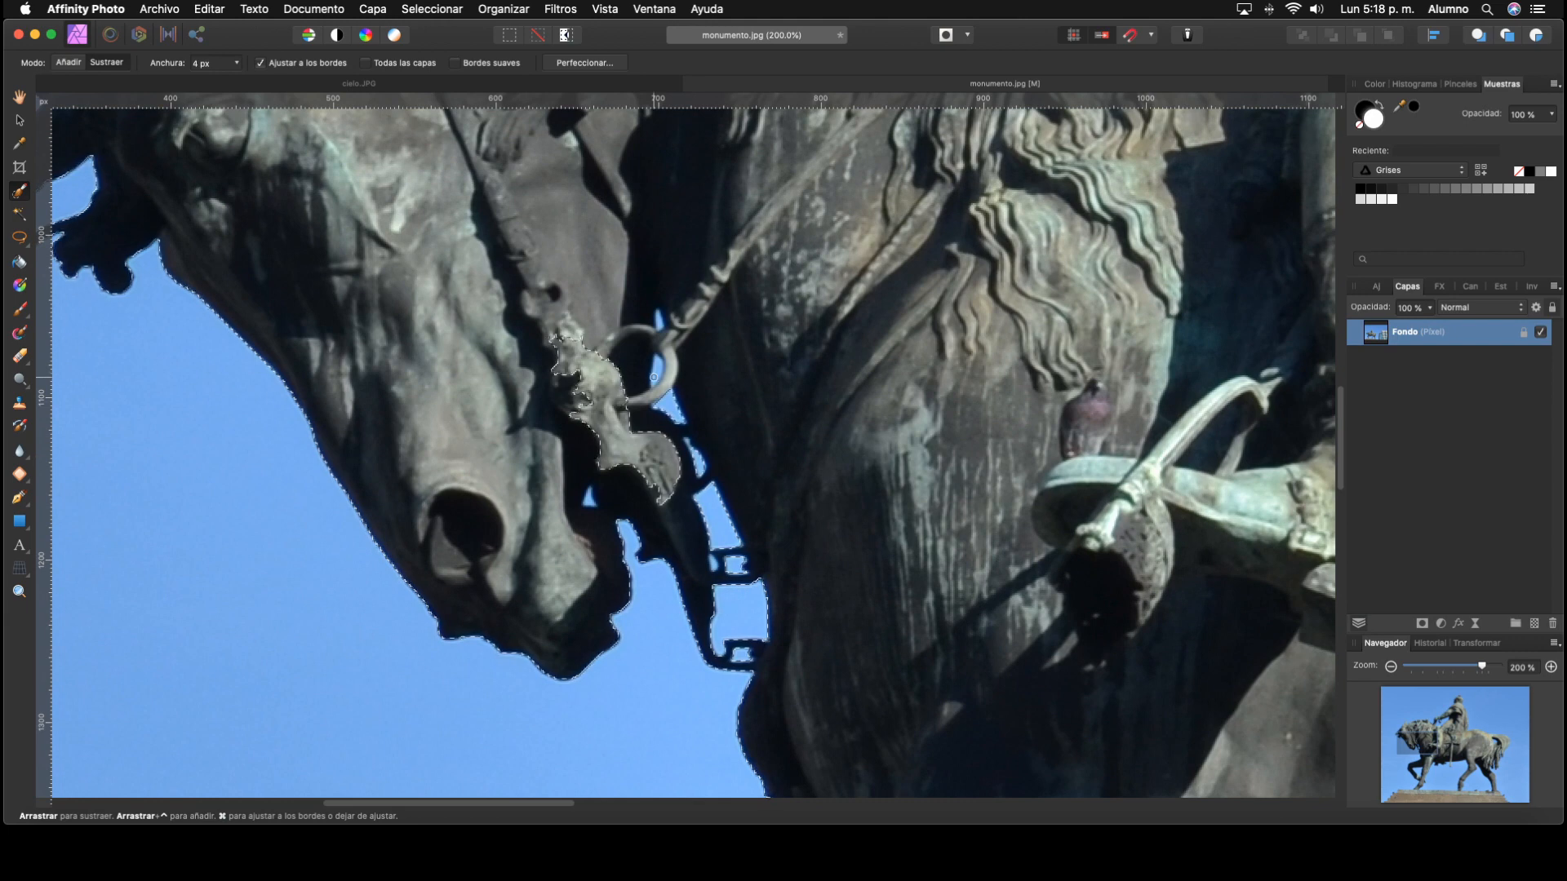
mouse_move(653, 377)
left_mouse_down()
mouse_move(664, 333)
mouse_move(645, 399)
left_mouse_up()
key("super+z")
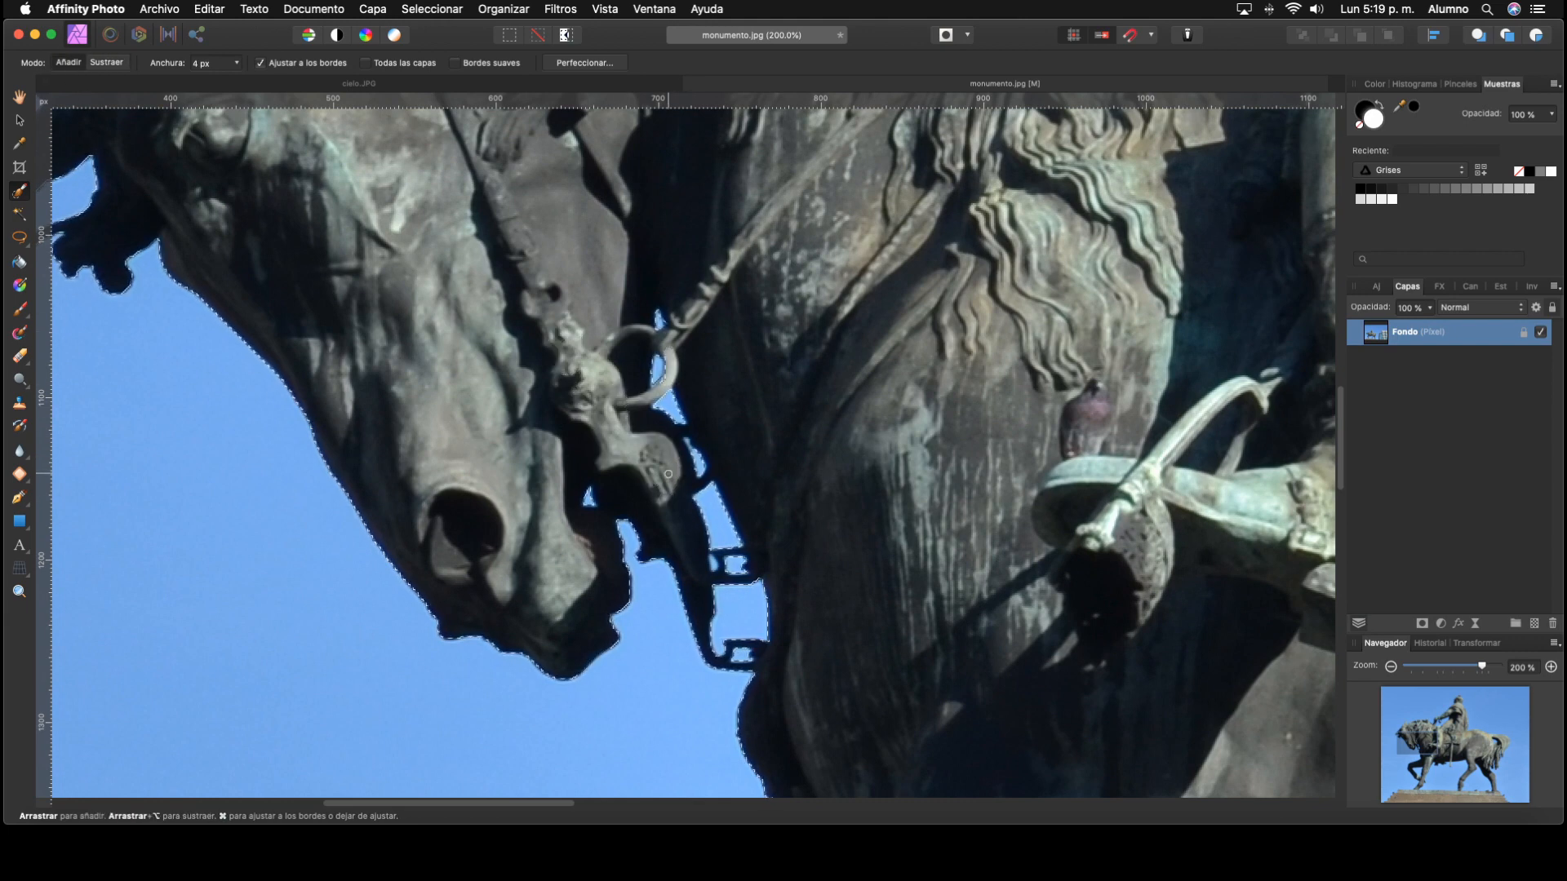
Step: Open the Perfeccionar refinement for the whole statue selection and move its dialog away from the statue
mouse_move(650, 451)
left_mouse_down()
mouse_move(879, 644)
mouse_move(883, 816)
left_mouse_up()
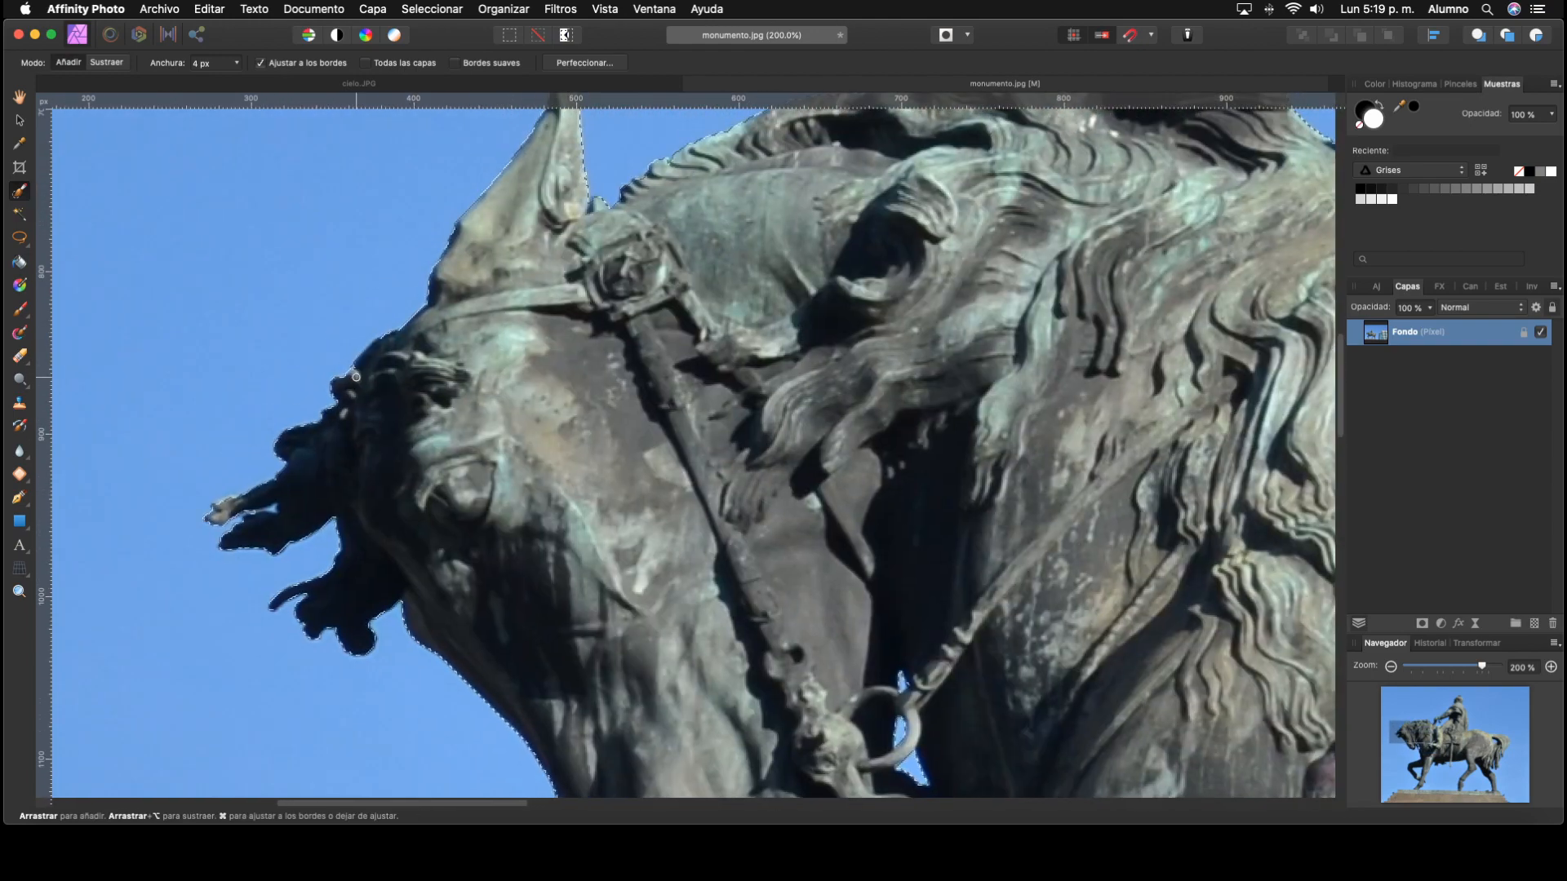
left_click_drag(1114, 229, 1006, 428)
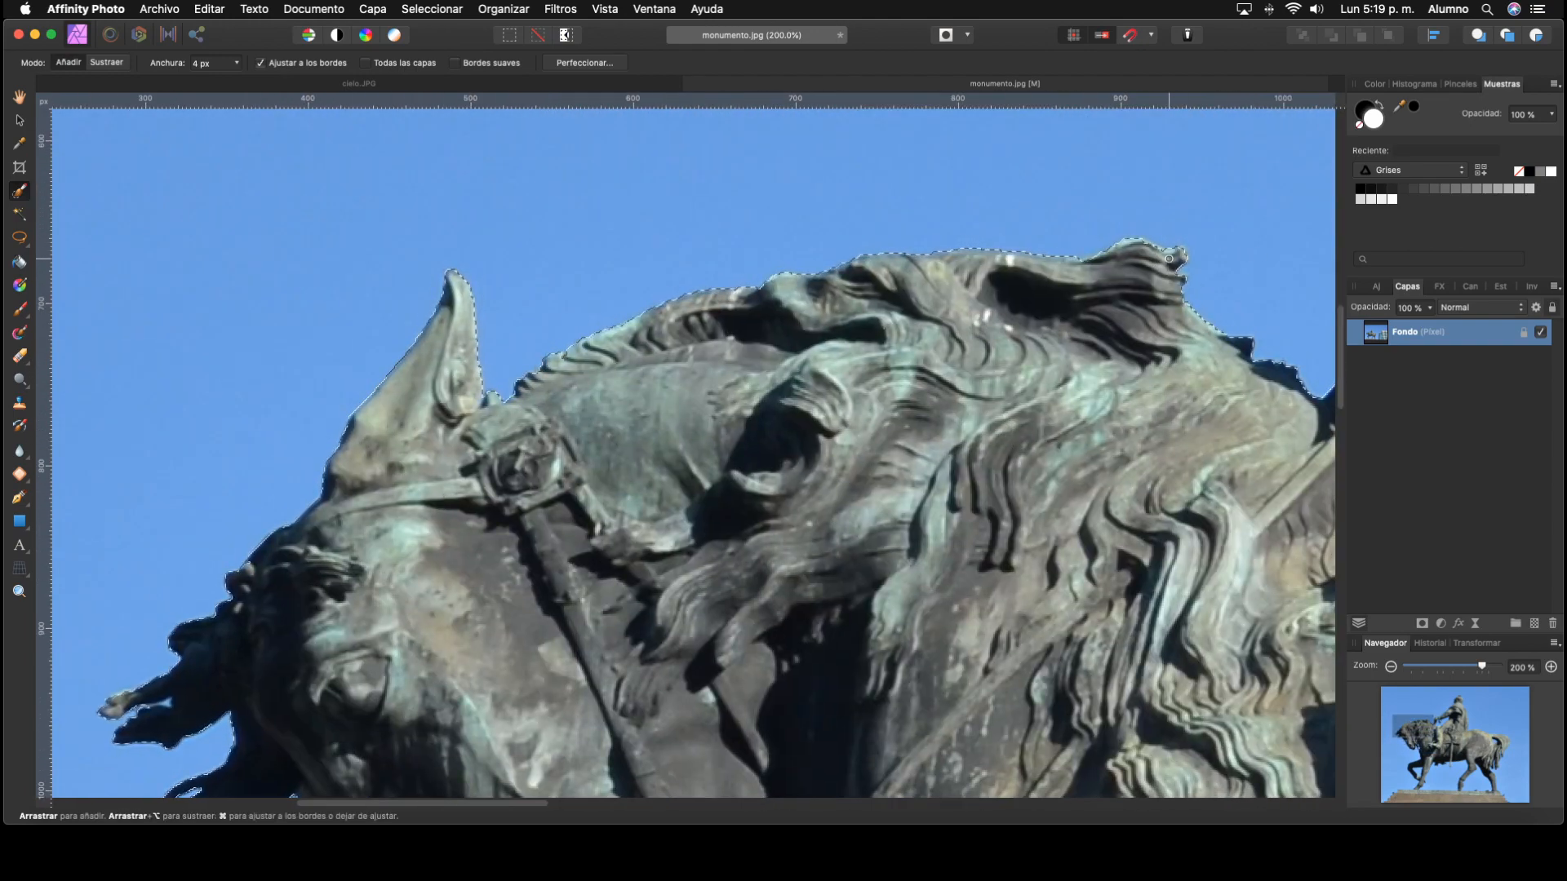
key("super+0")
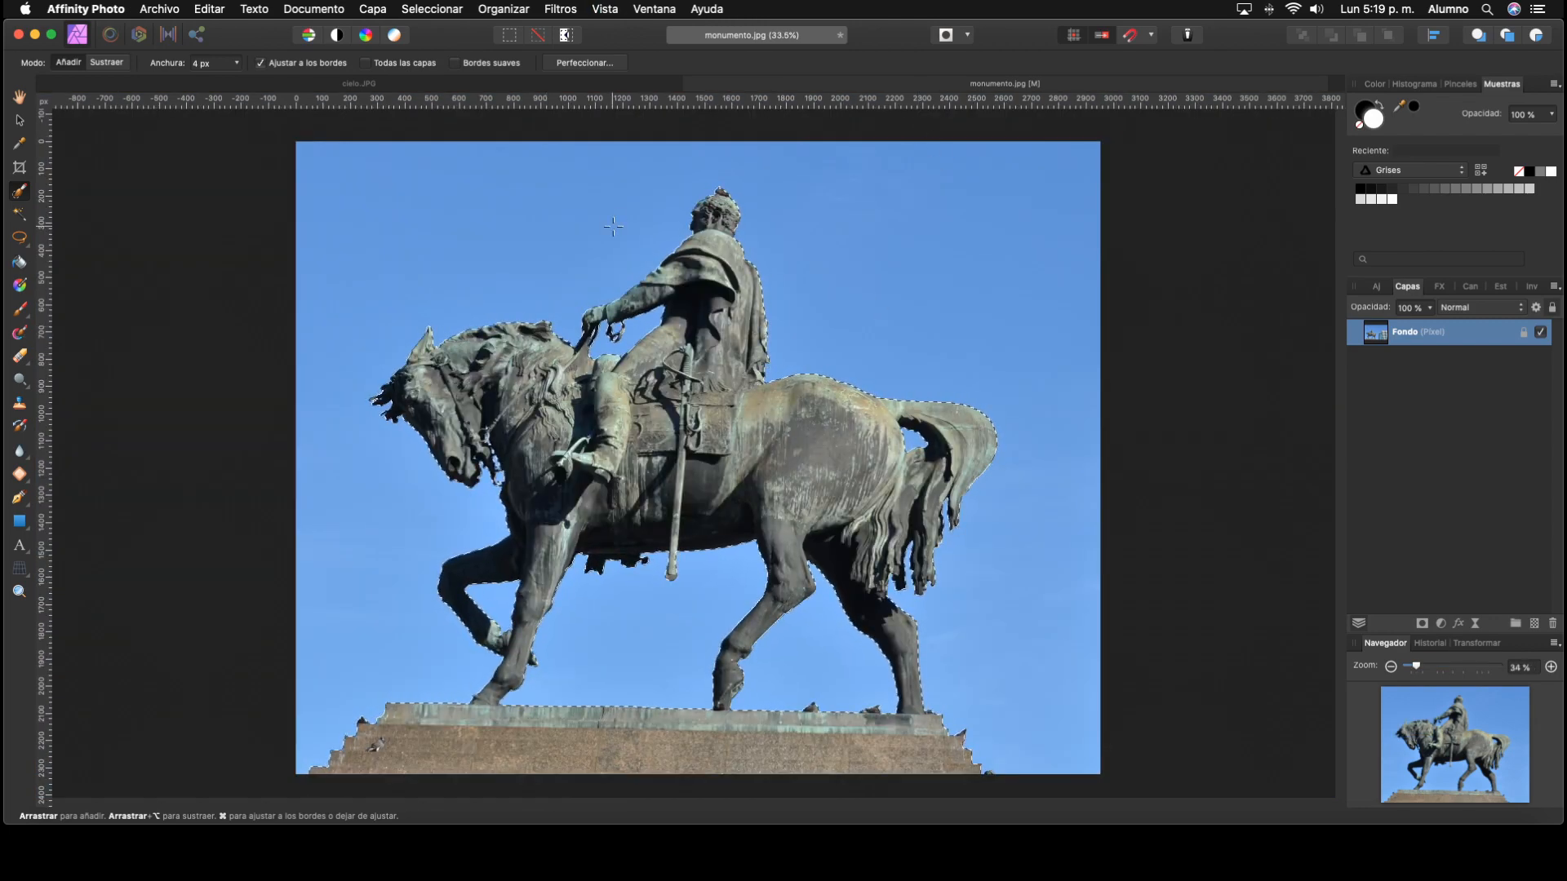
left_click(584, 64)
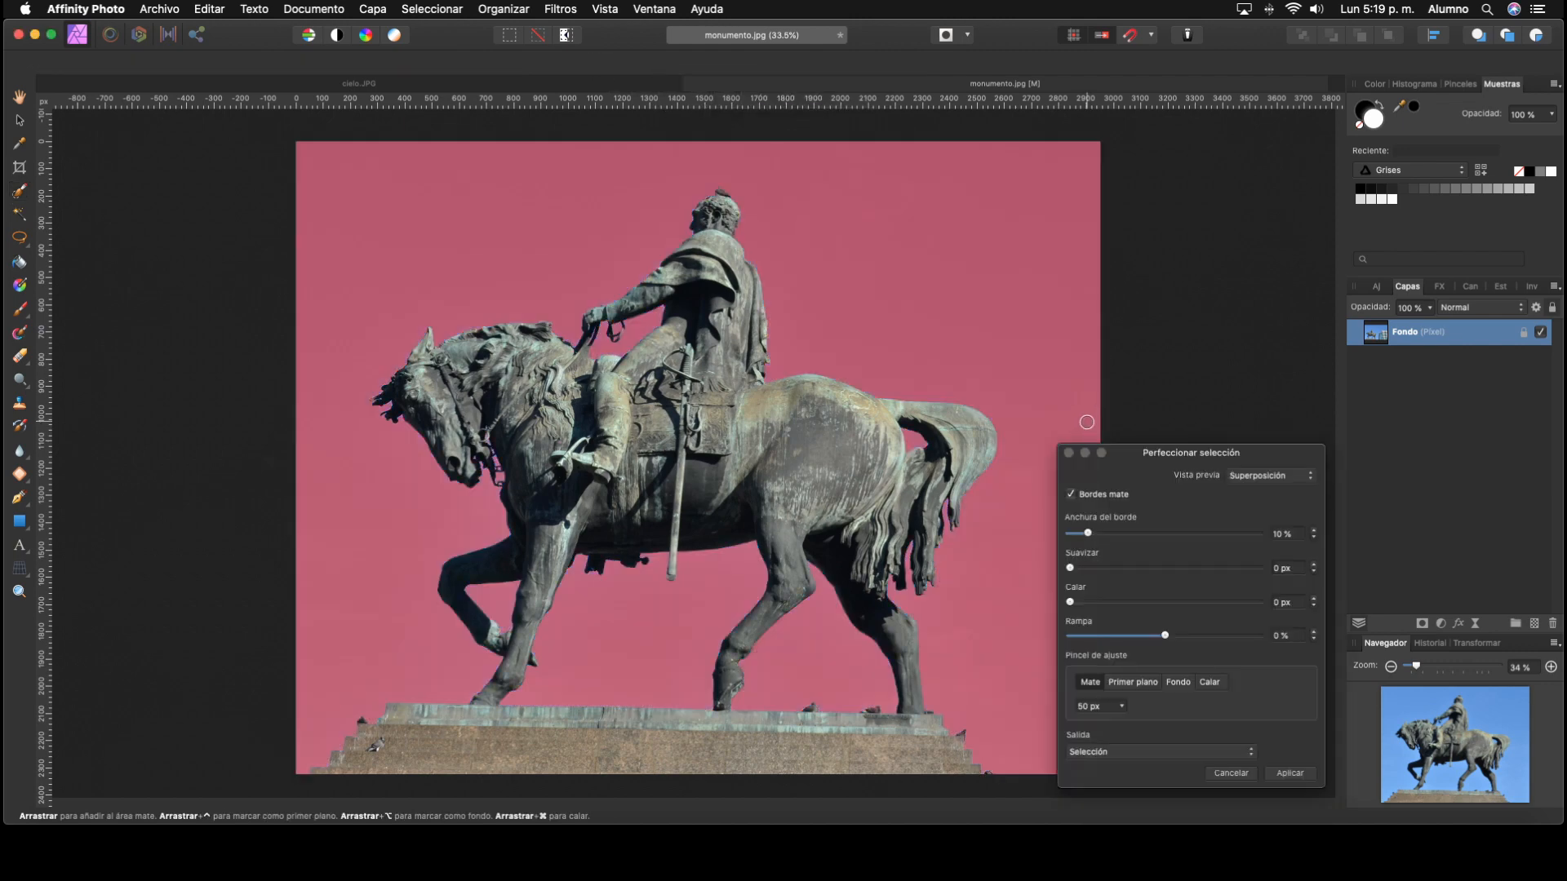
left_click_drag(1180, 461, 1199, 157)
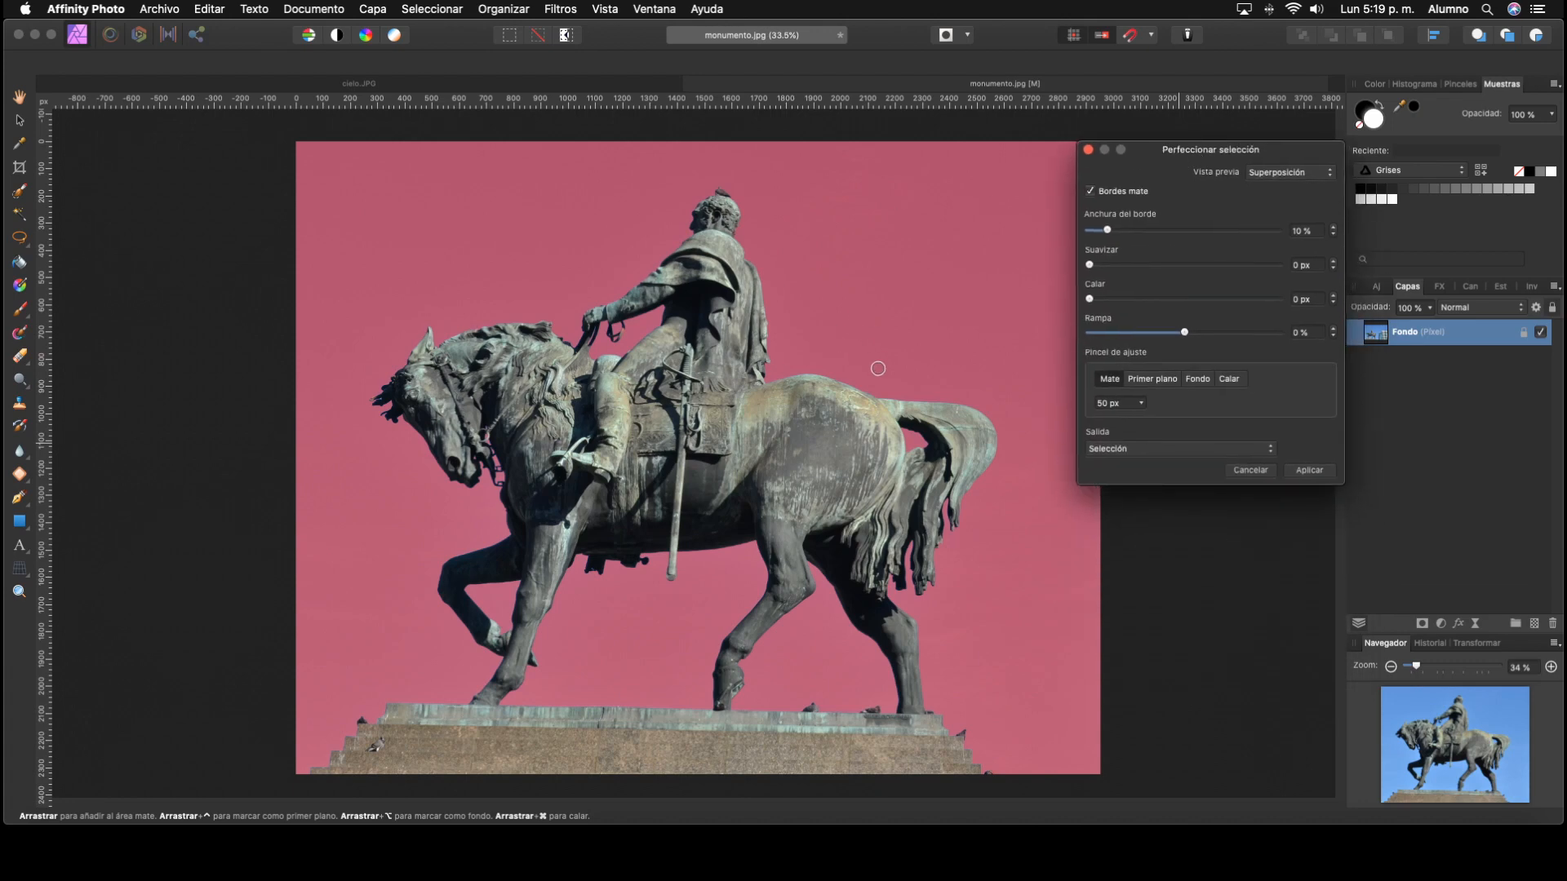
Step: Preview the selection as Mate negro, Mate blanco, Blanco y negro and Transparente, then return to Superposición
left_click(1278, 181)
left_click(1282, 183)
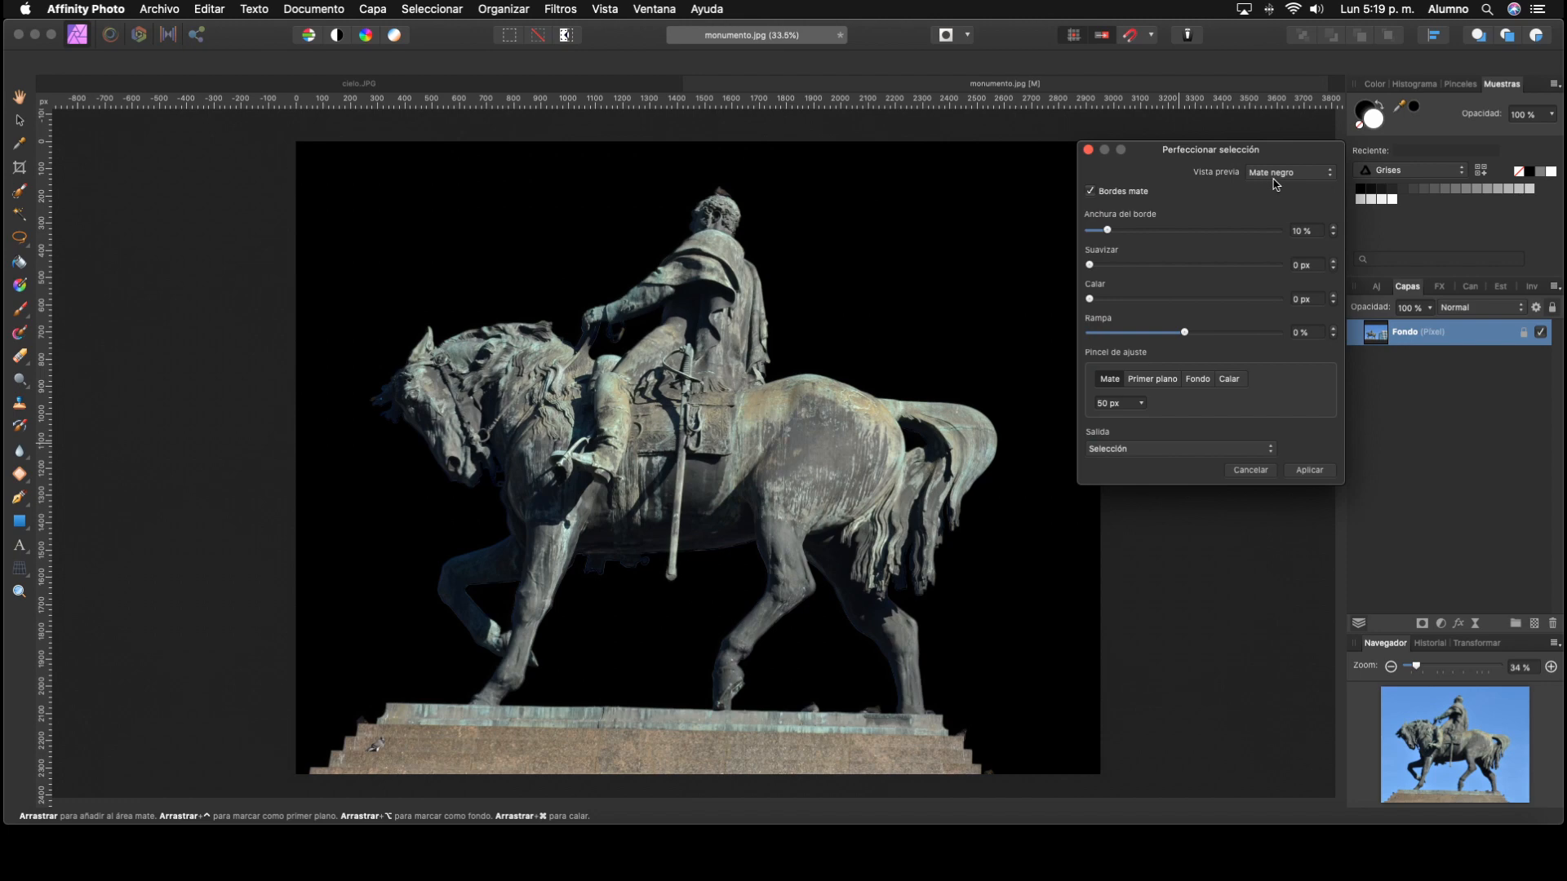
left_click(1275, 183)
left_click(1279, 194)
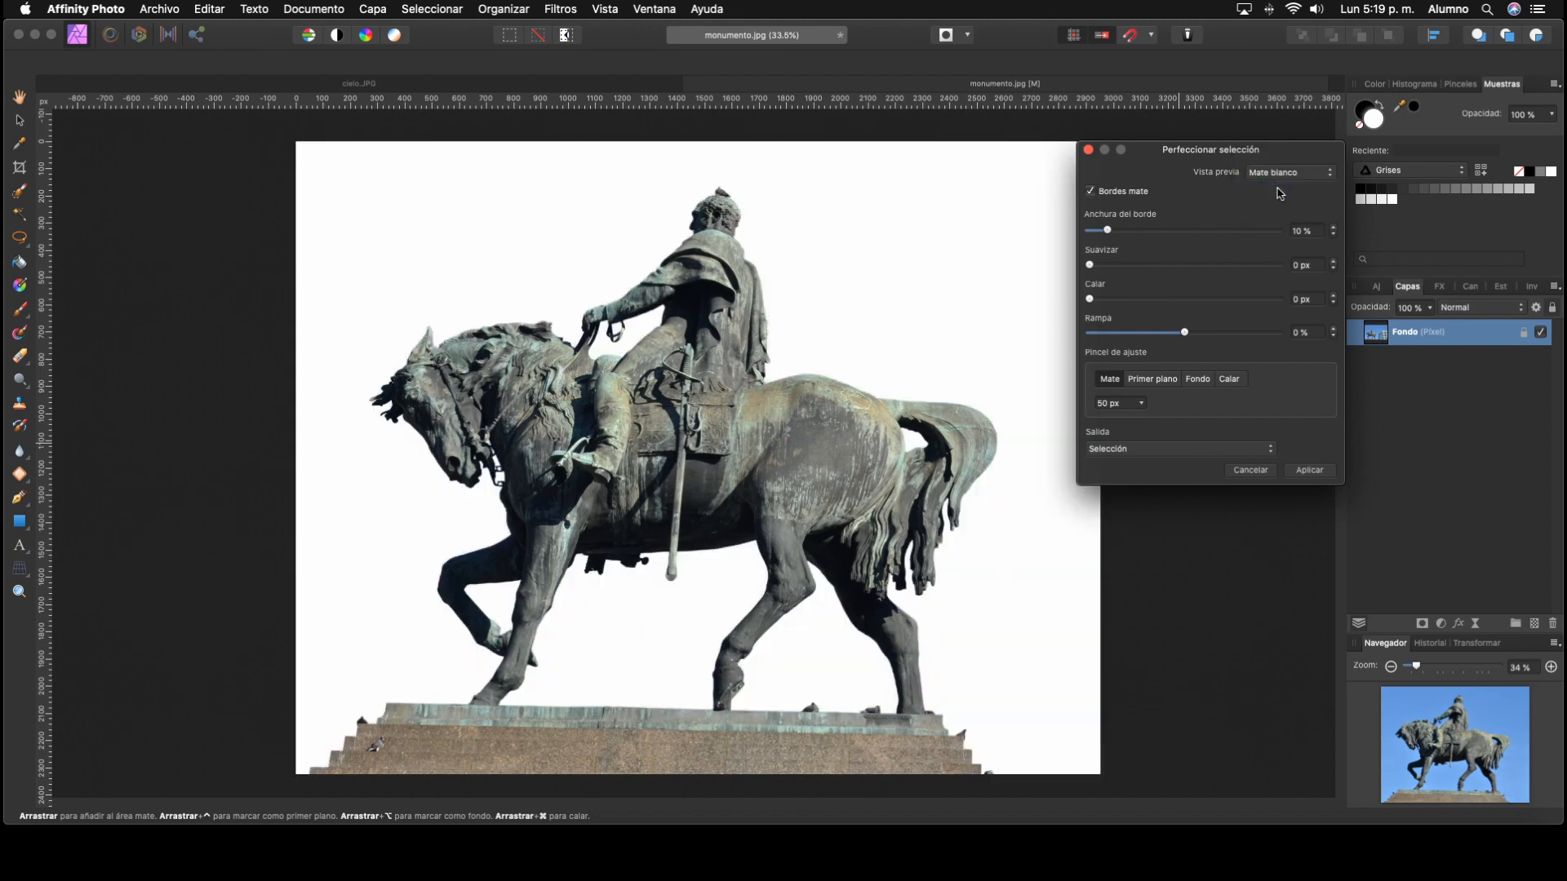
left_click(1277, 182)
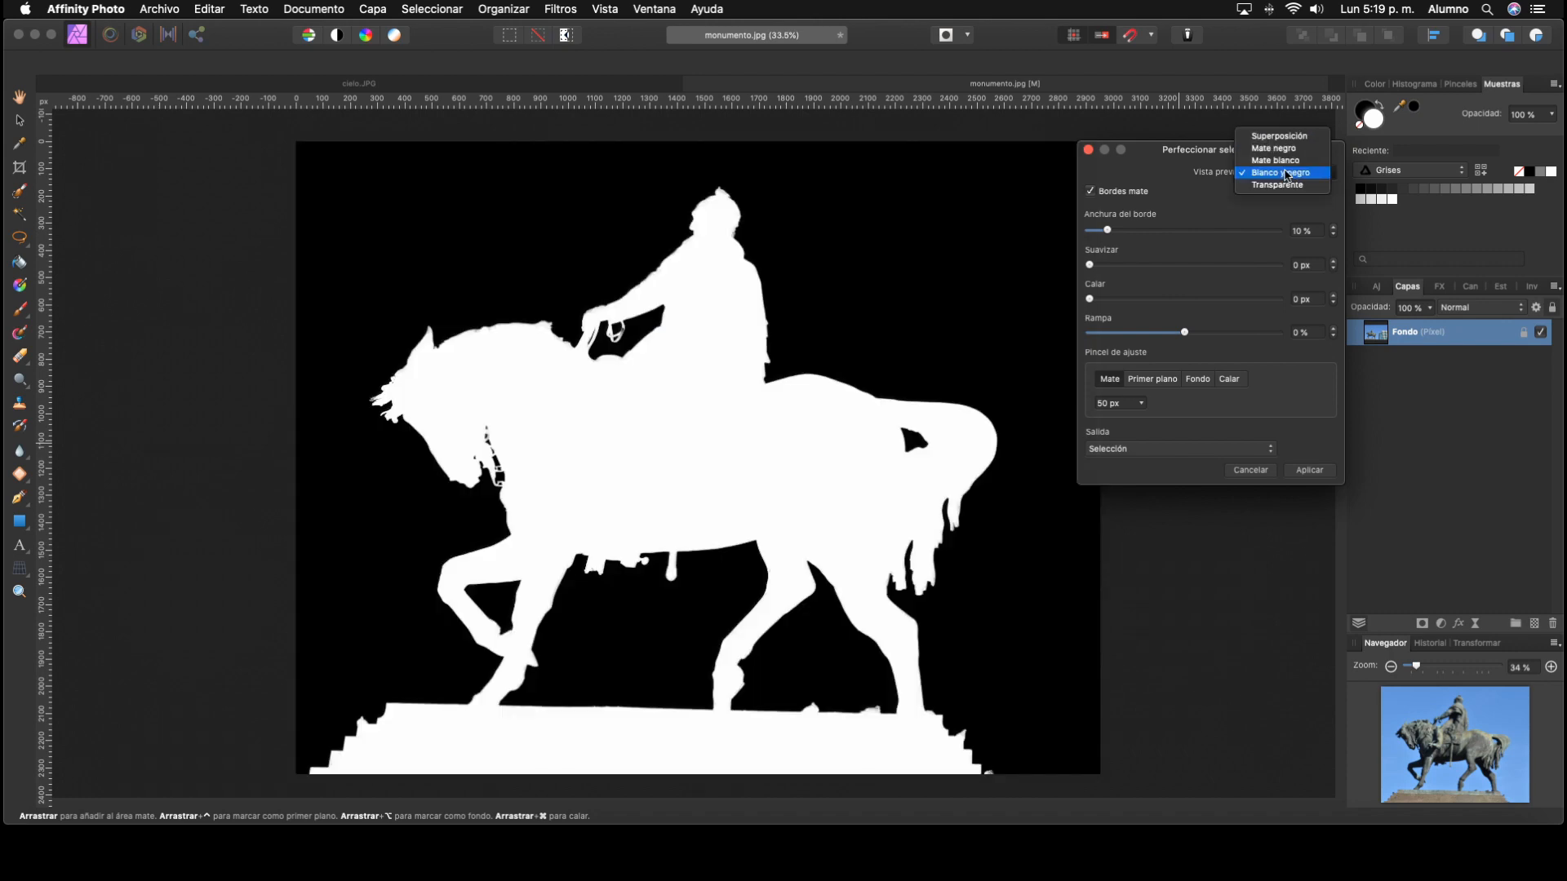
left_click(1283, 187)
left_click(1283, 187)
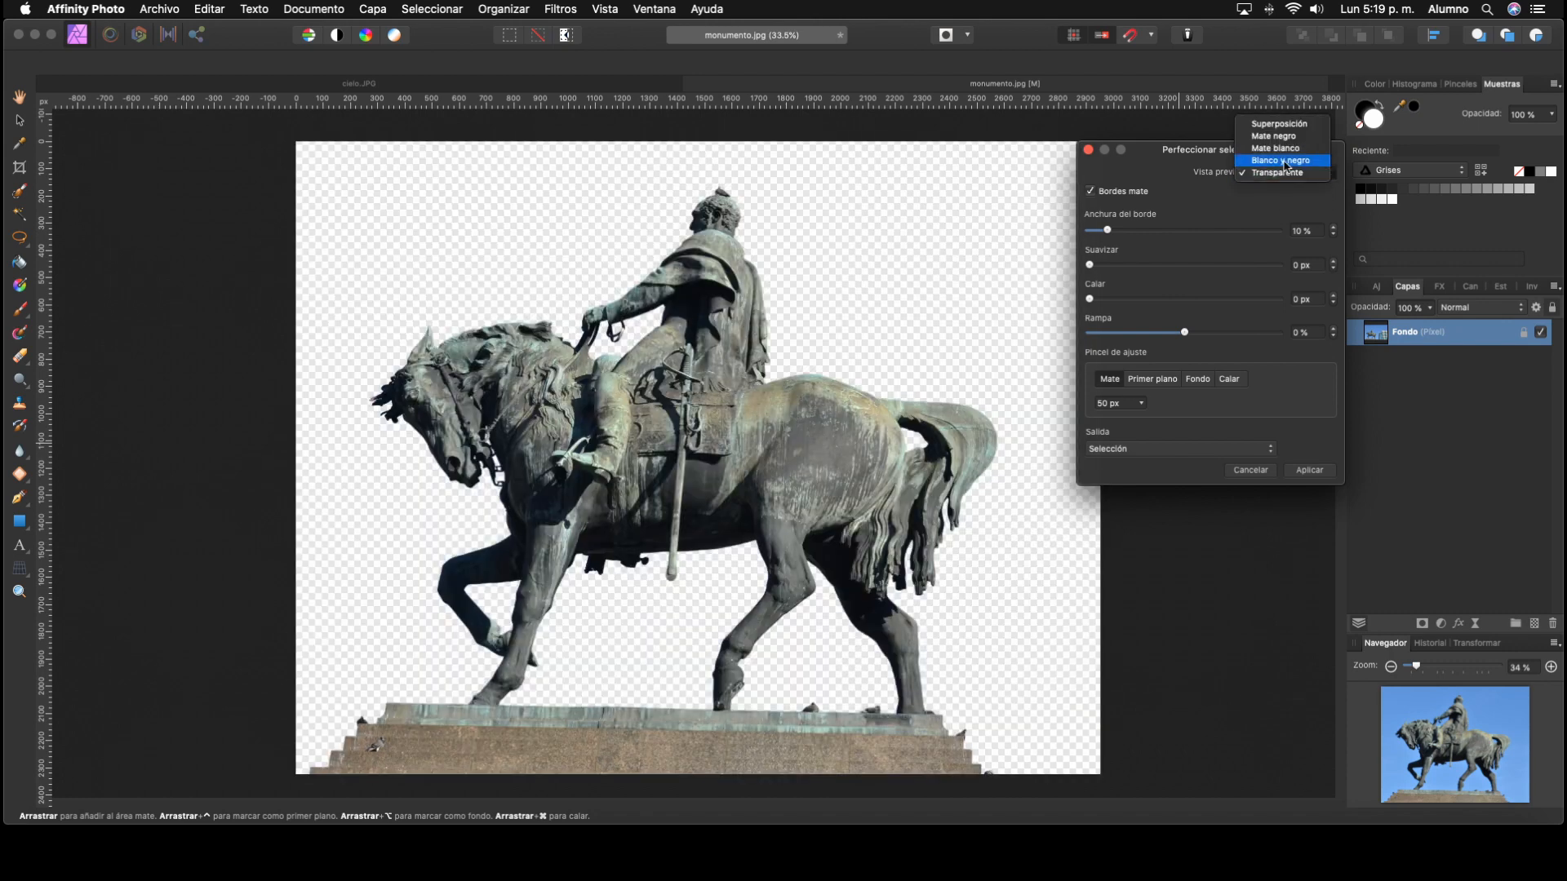
left_click(1281, 133)
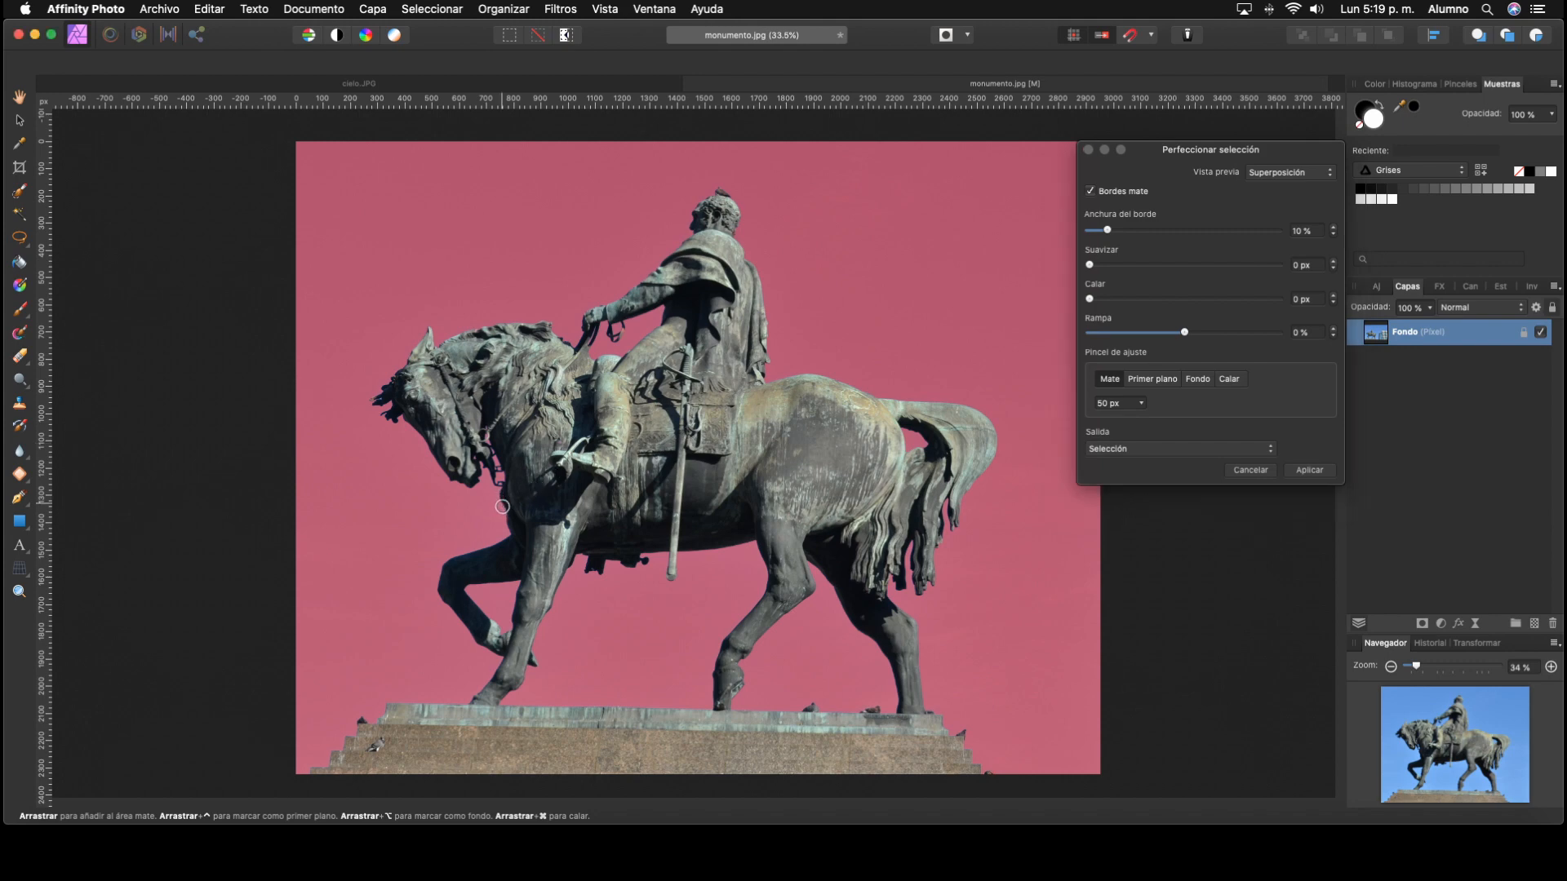
Step: Refine the edge at the horse's chest with the 50 px Mate brush and apply the refinement with Selección as output
left_click_drag(505, 521, 504, 539)
left_click(1308, 471)
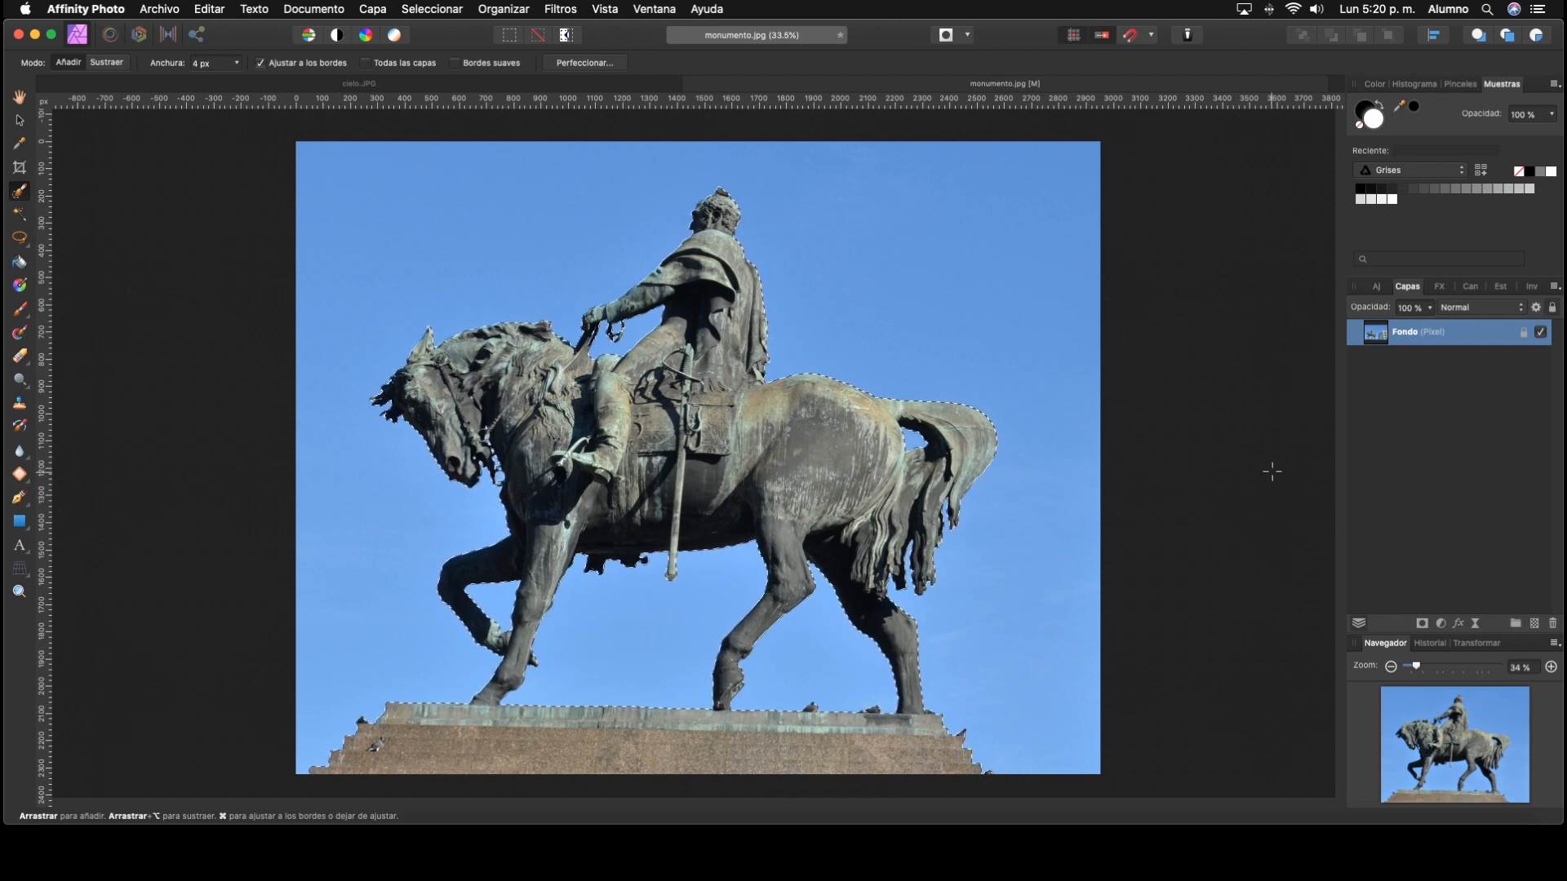
Step: Duplicate the selected statue onto a new layer and deselect
key("super+j")
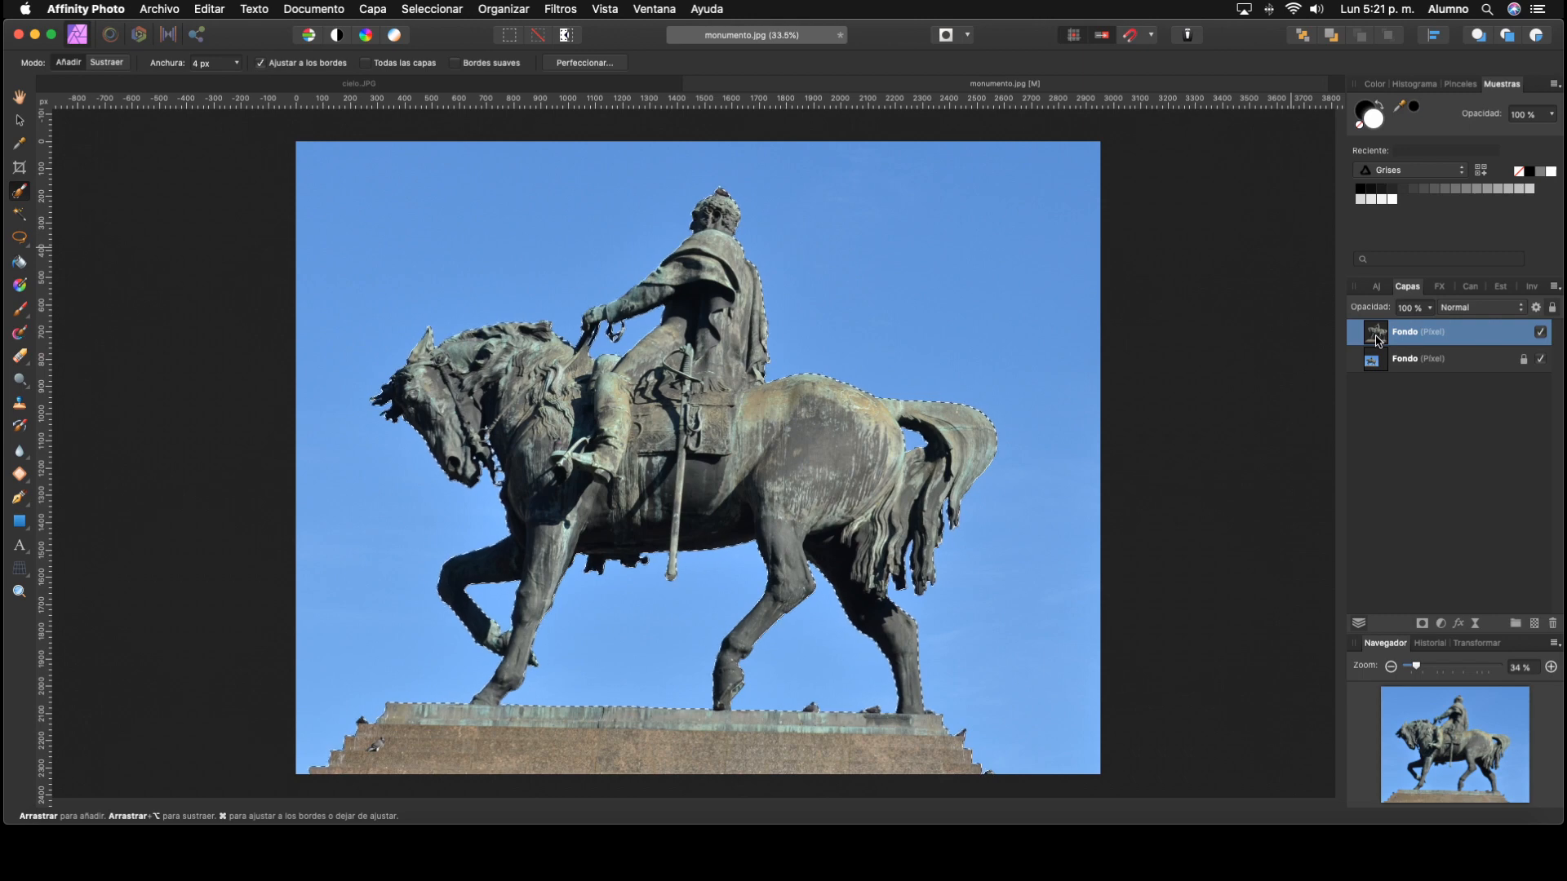
key("super+d")
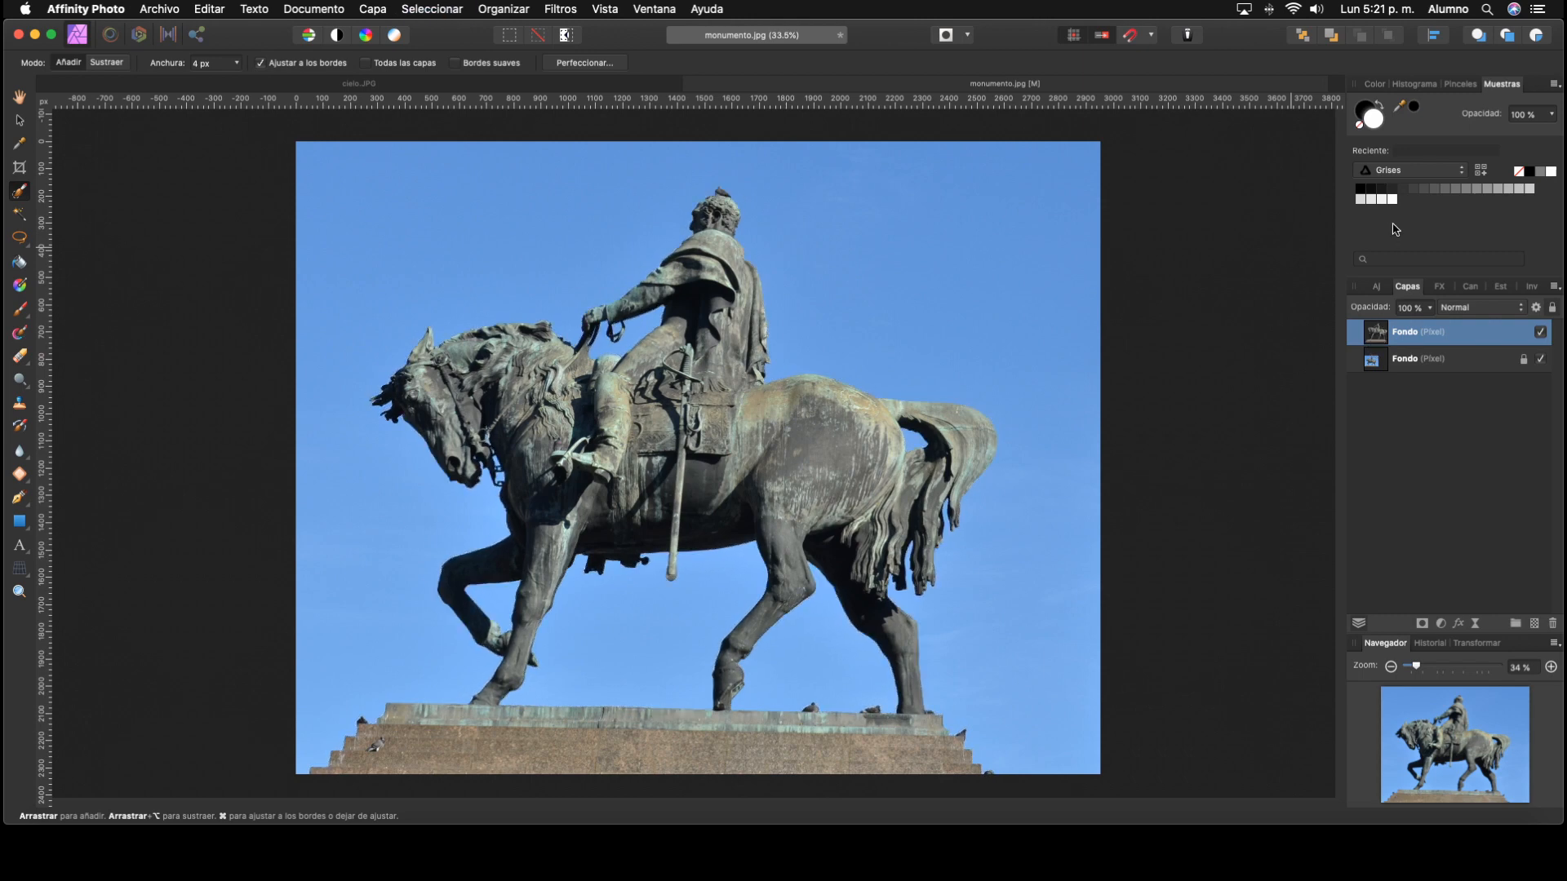
Step: Toggle the visibility of the original photo layer and the statue layer to check the cut-out, leaving both visible
left_click(1540, 359)
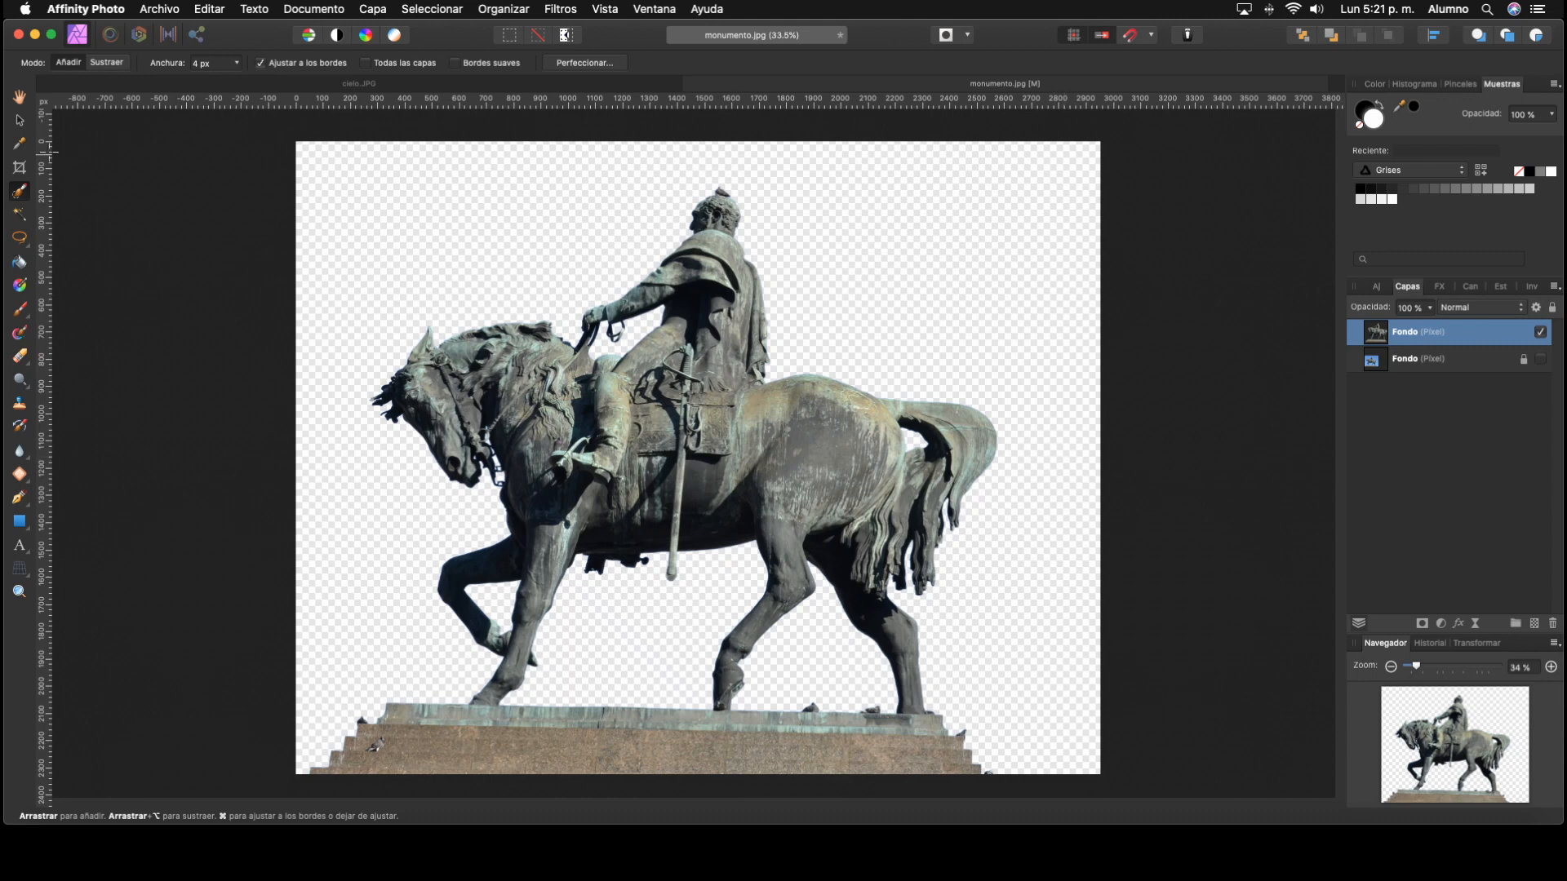
left_click(19, 120)
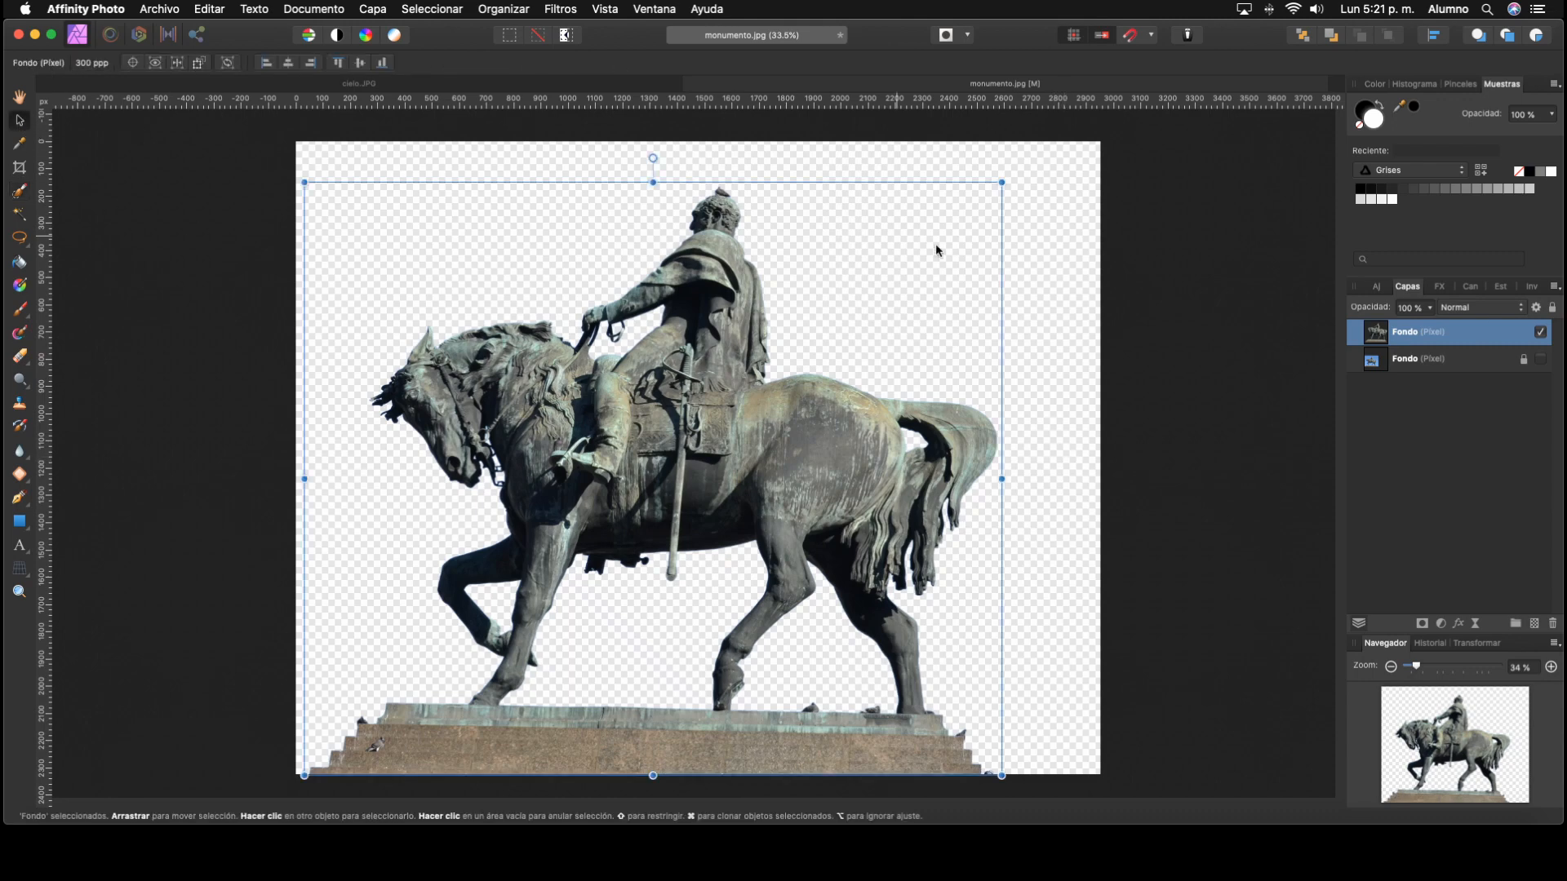
left_click(1541, 359)
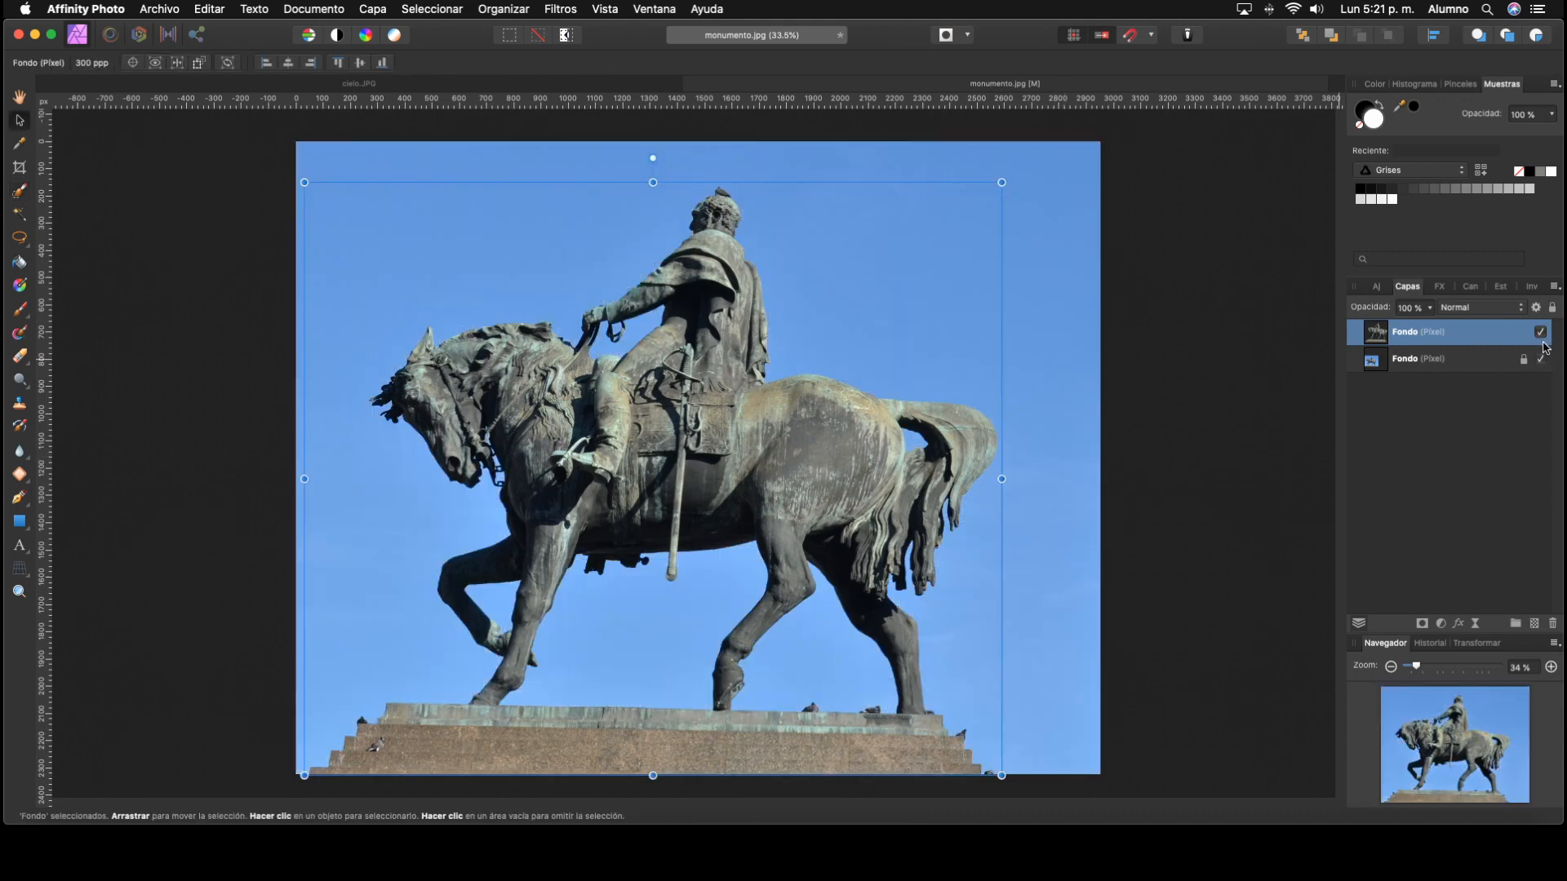
left_click(1541, 360)
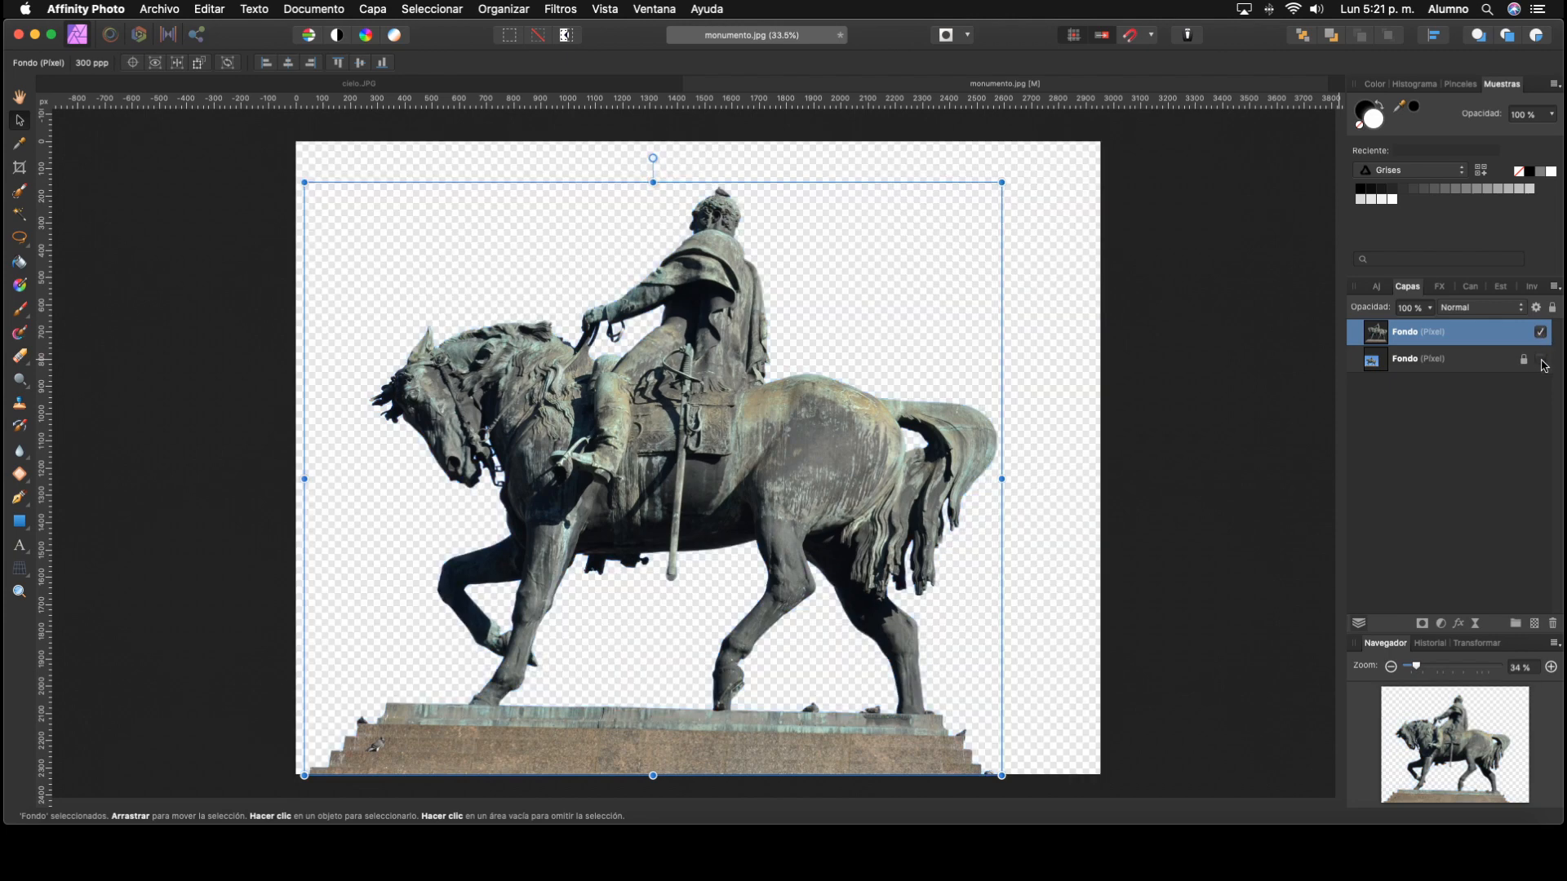
left_click(1542, 359)
left_click(1541, 359)
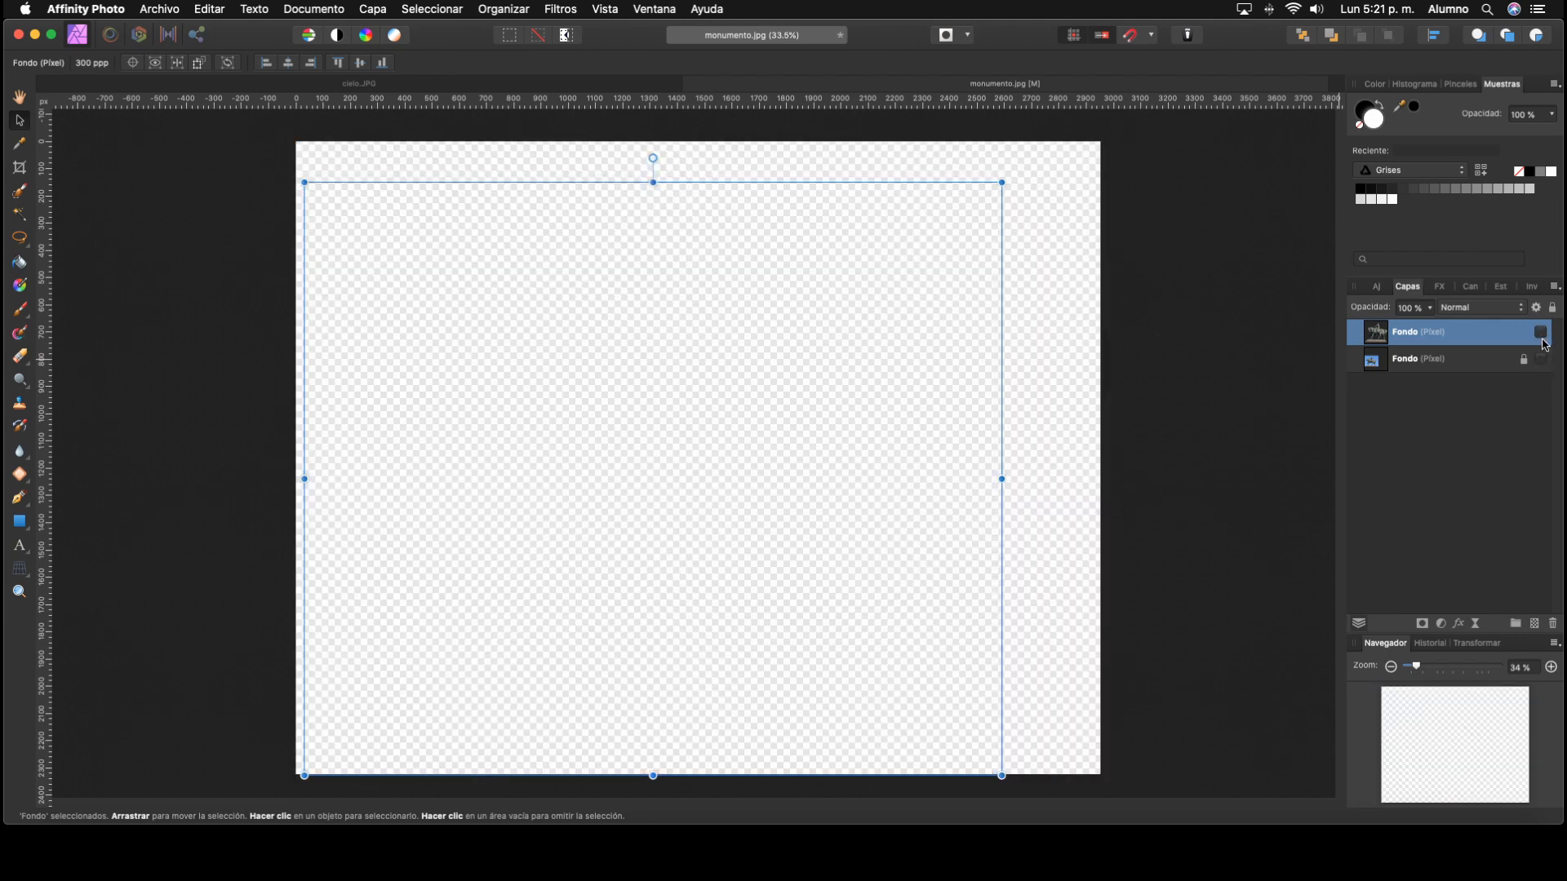
left_click(1542, 332)
left_click(1542, 332)
left_click(1541, 359)
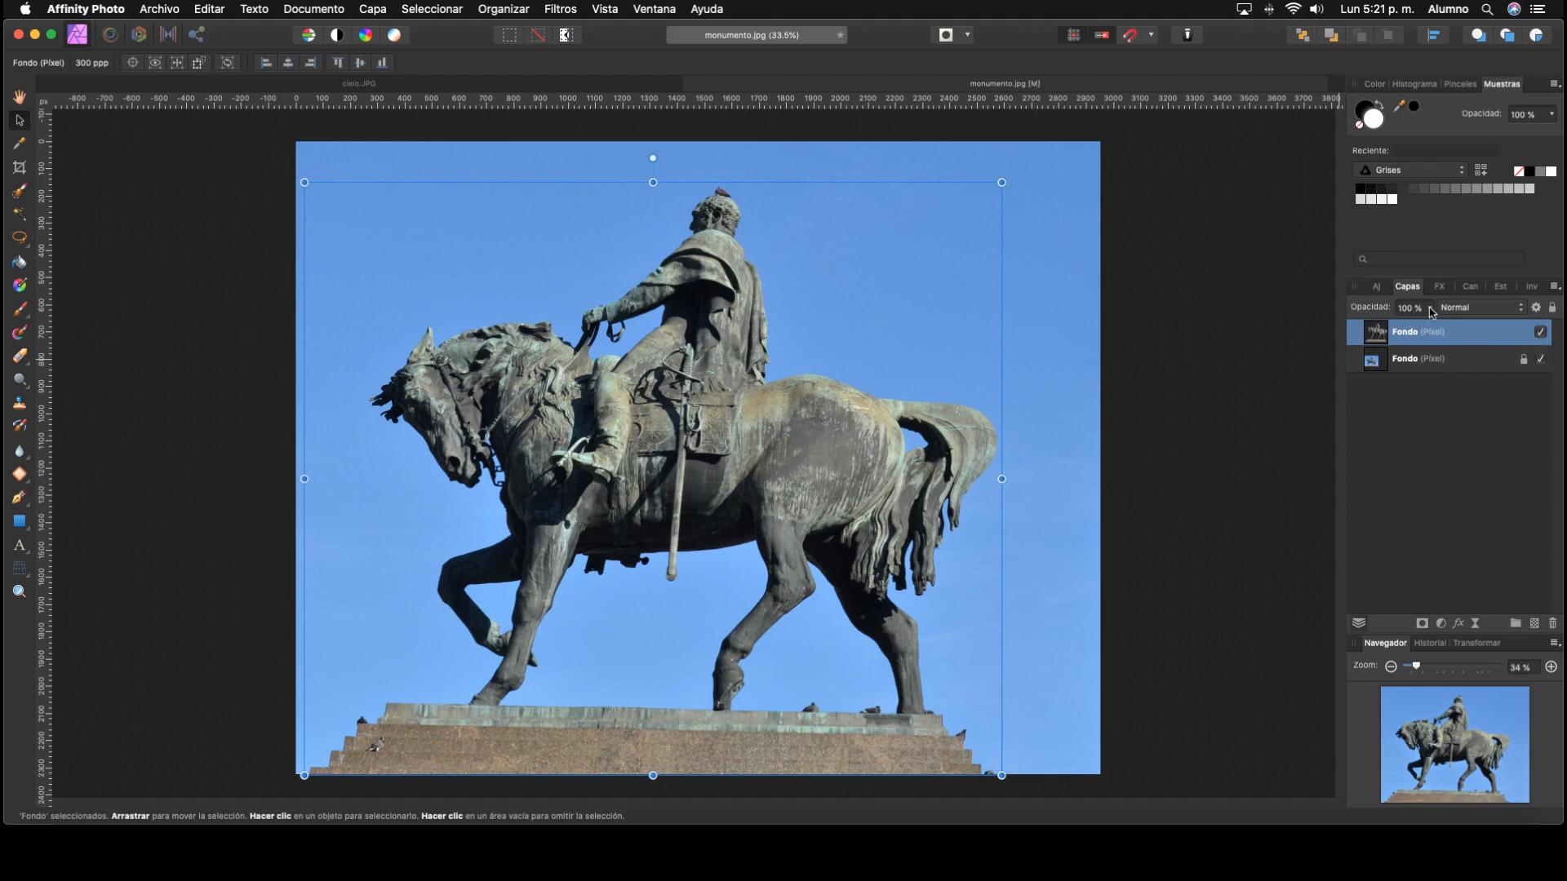
left_click(1459, 364)
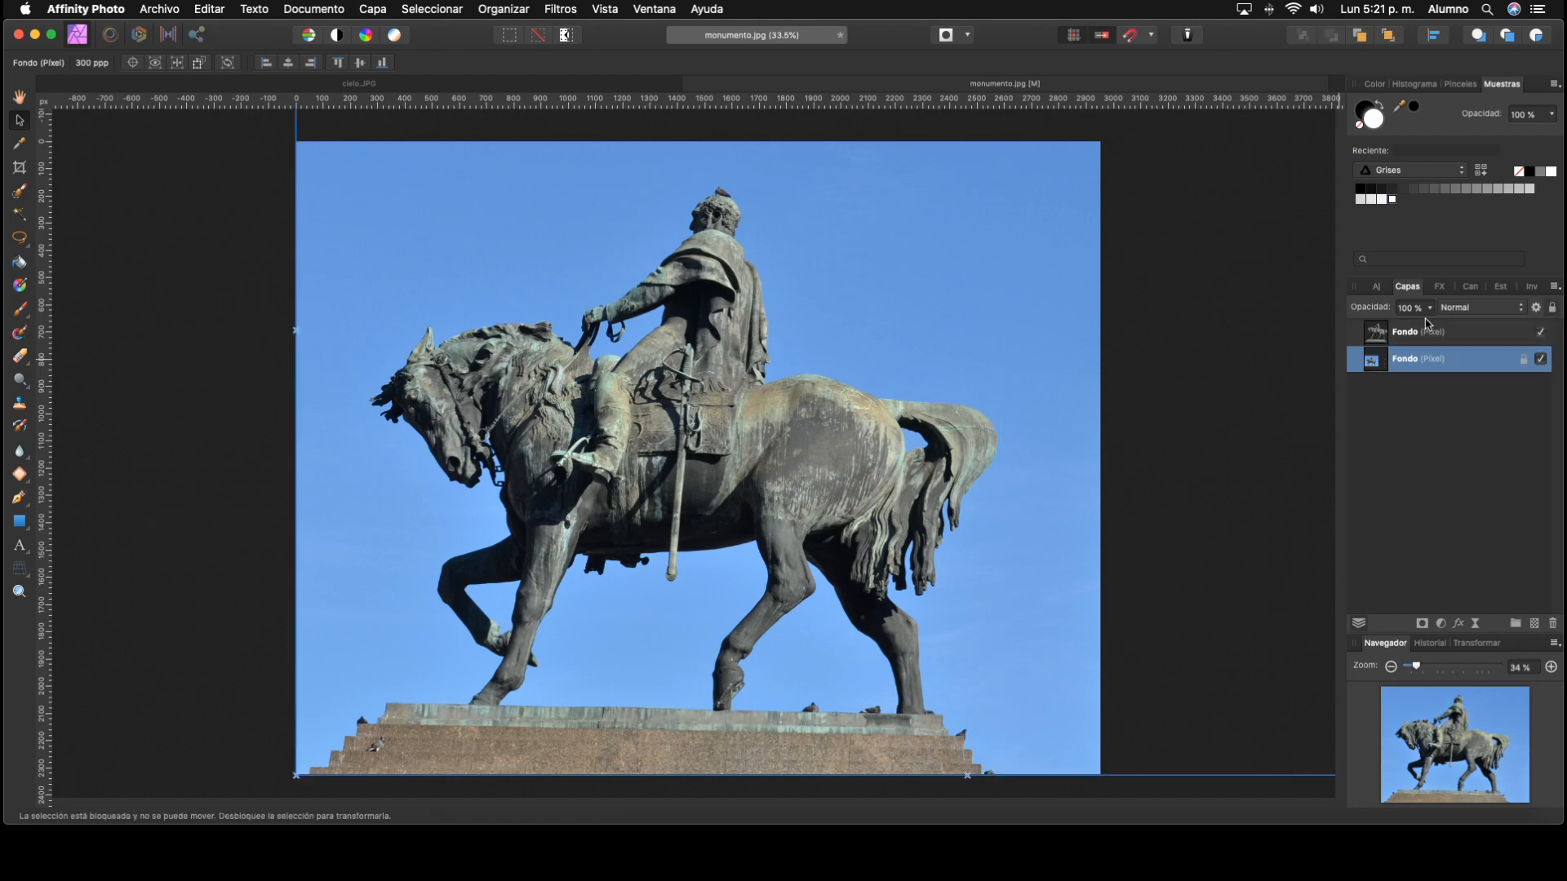
left_click(1428, 308)
mouse_move(1432, 325)
left_mouse_down()
mouse_move(1360, 335)
mouse_move(1459, 337)
left_mouse_up()
left_click(1486, 333)
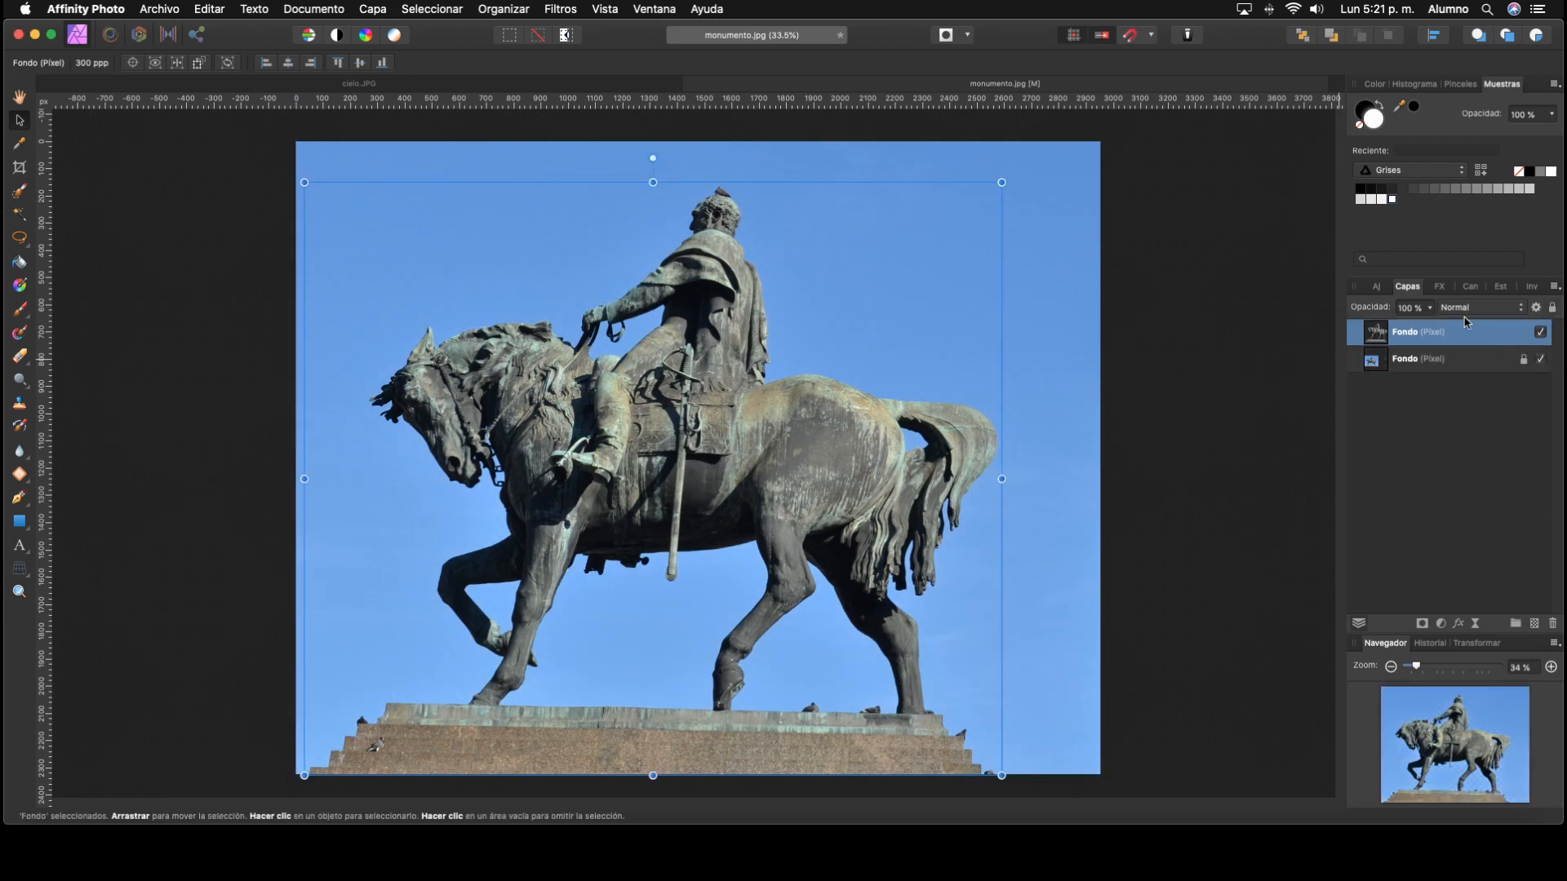
left_click(1469, 308)
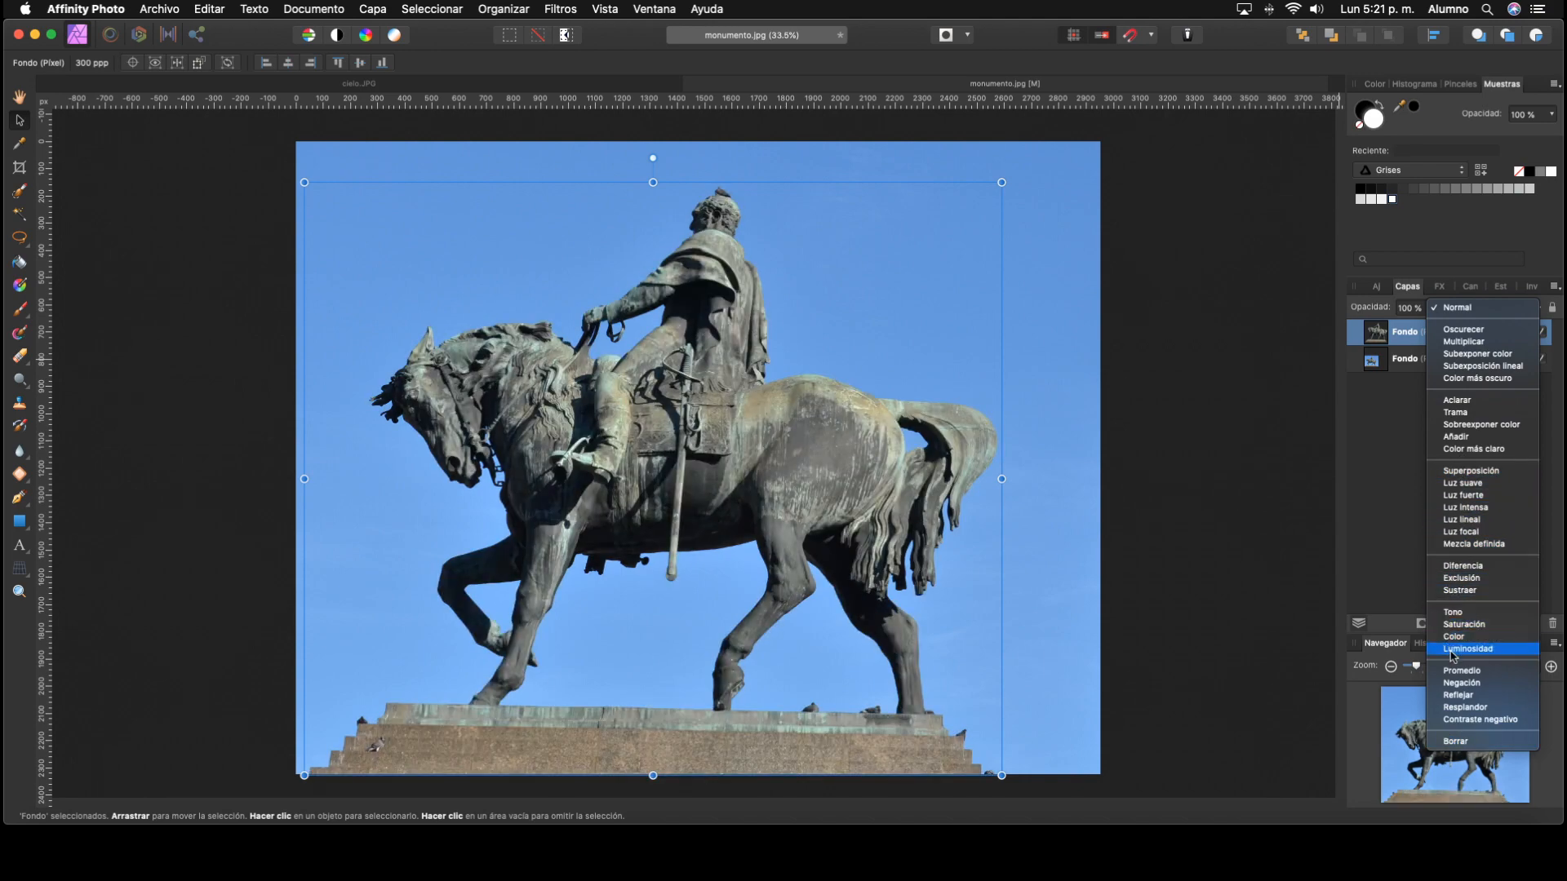
left_click(1381, 488)
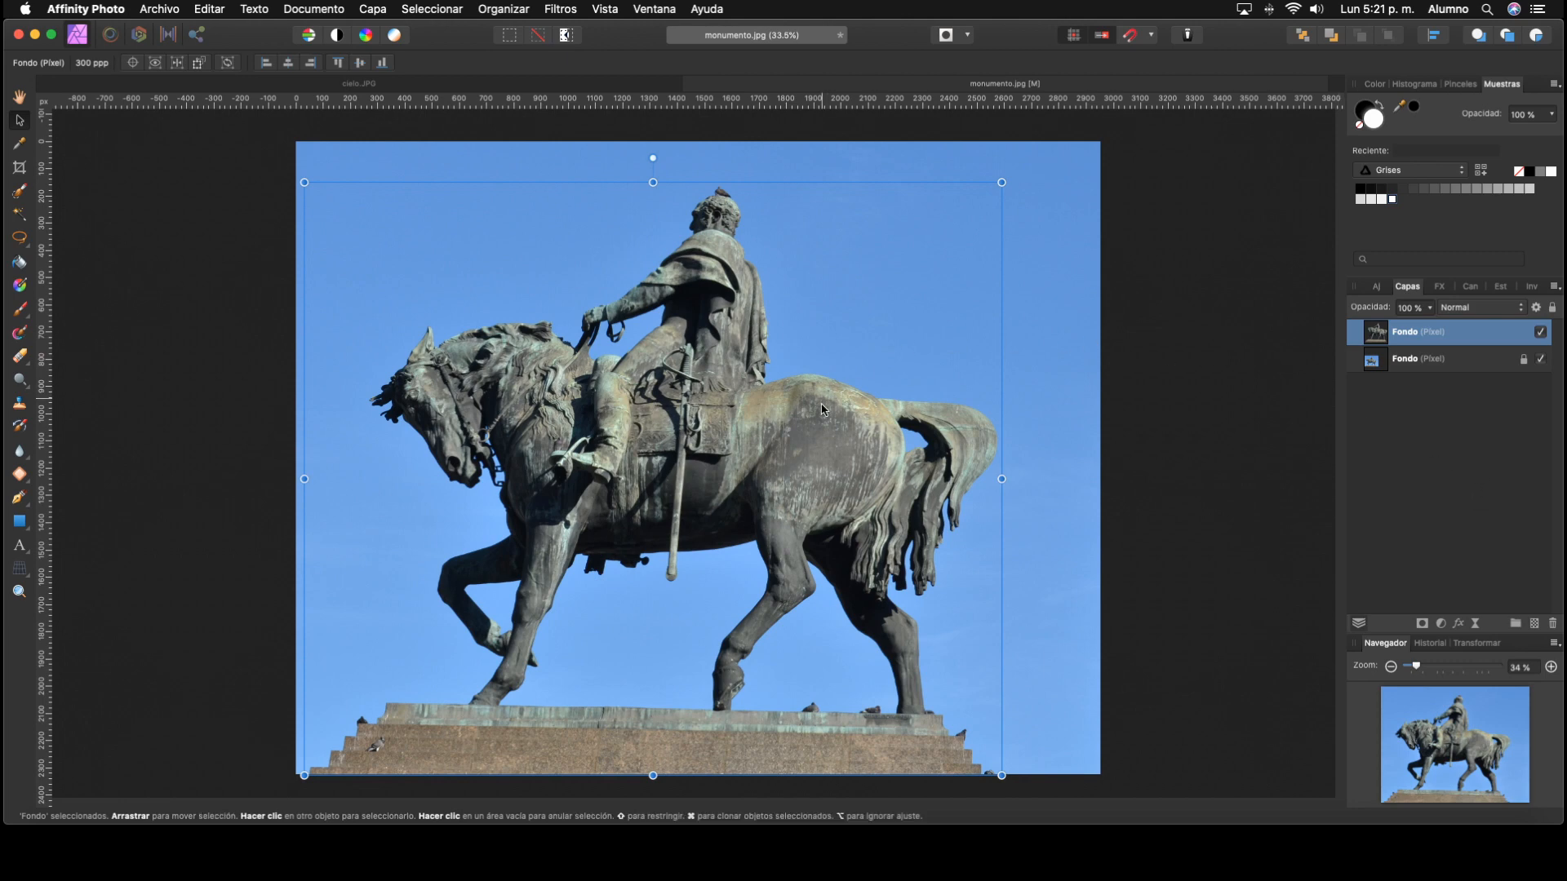
Step: Rename the cut-out statue's layer as monumento
double_click(1410, 337)
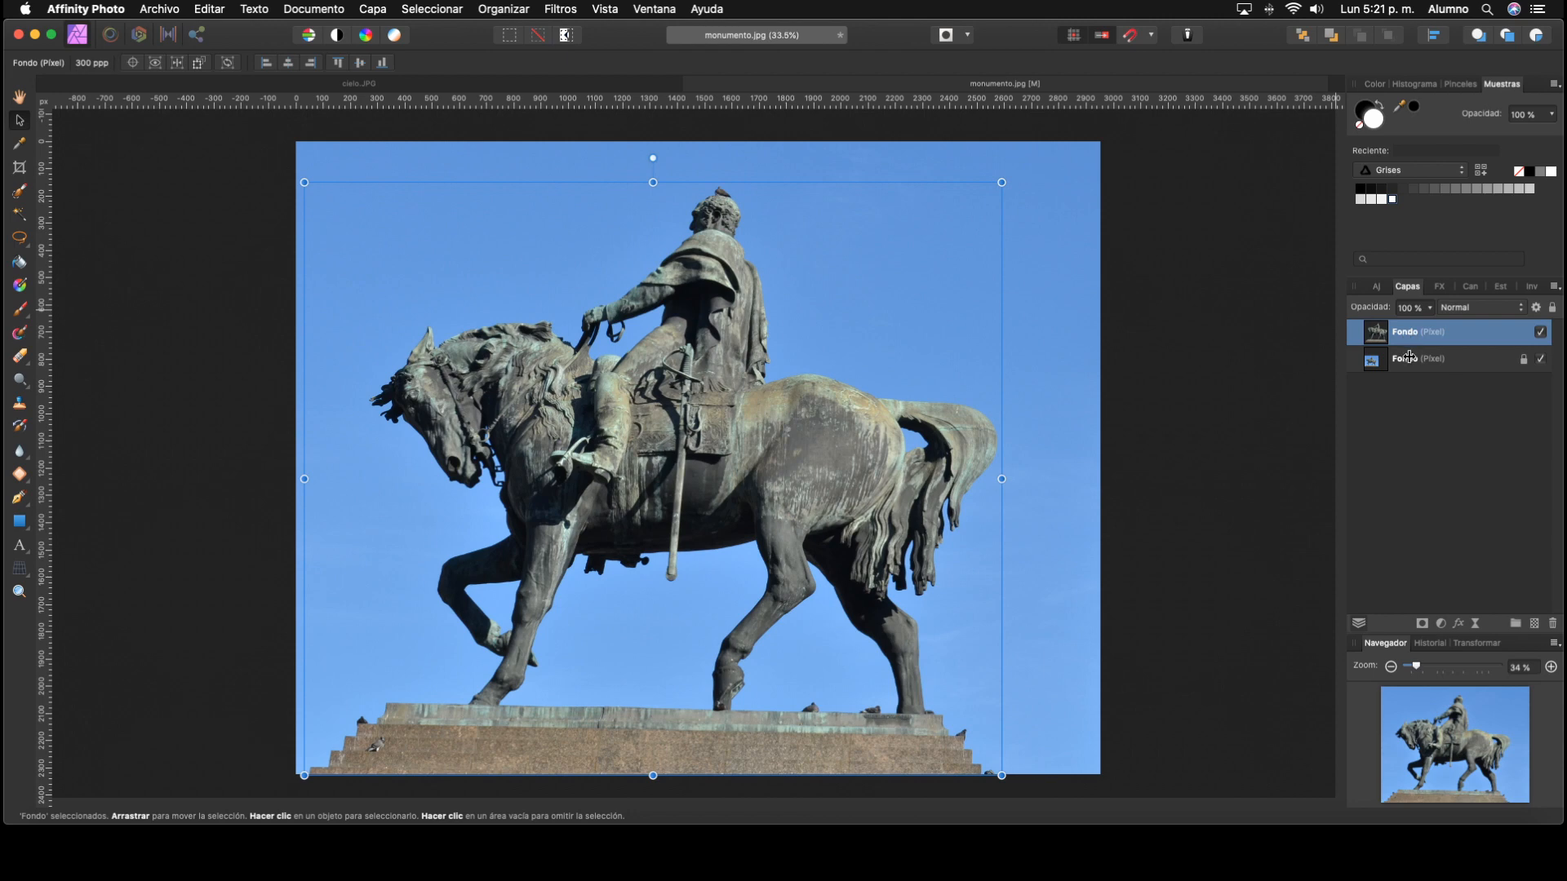
type("monument")
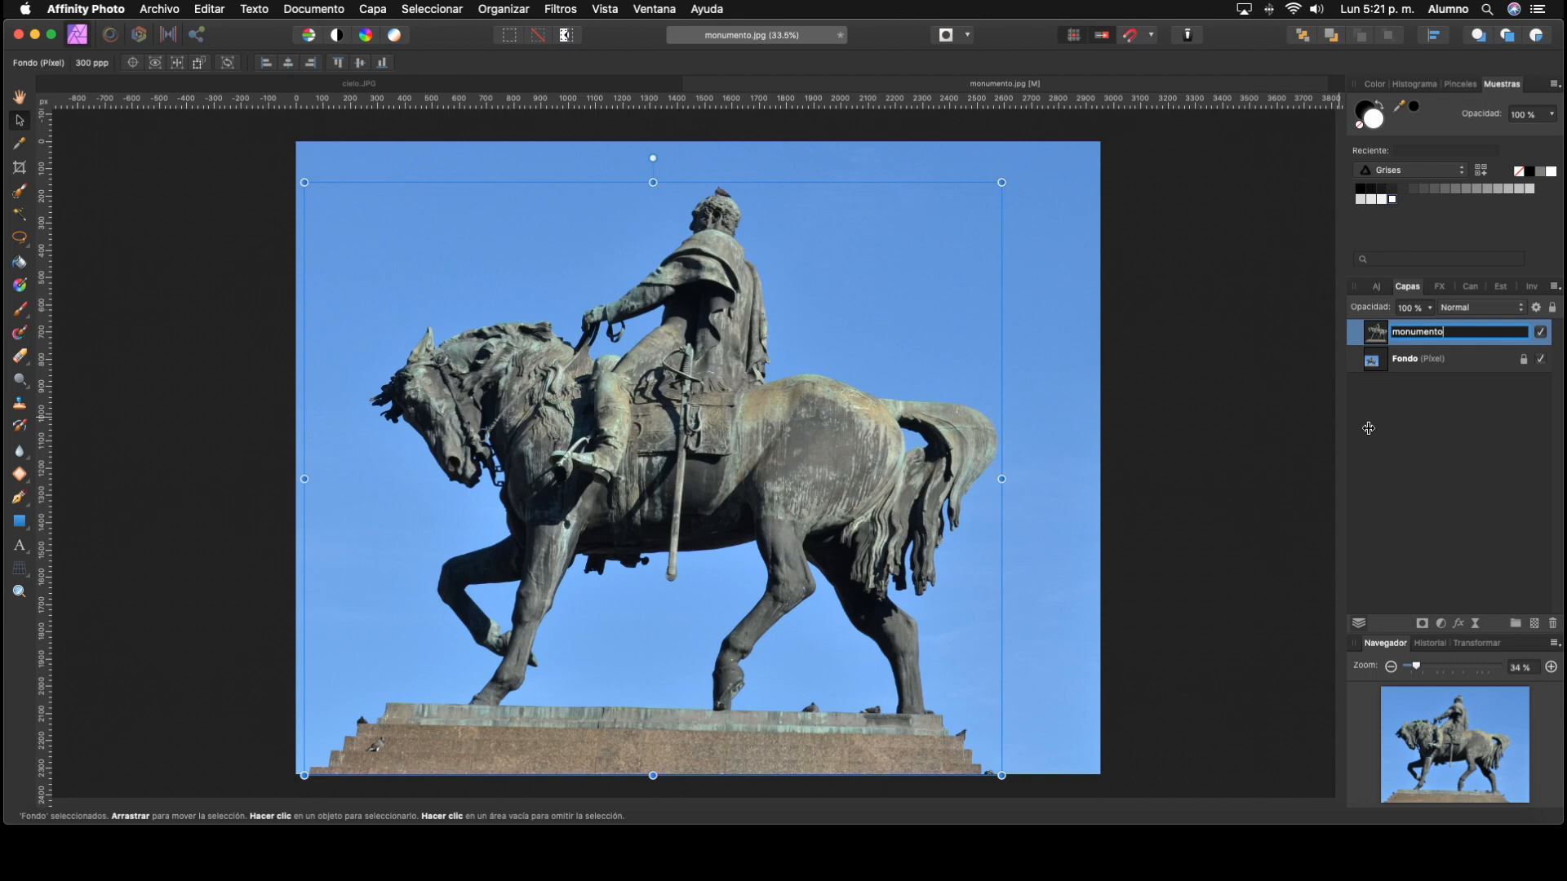
left_click(1422, 473)
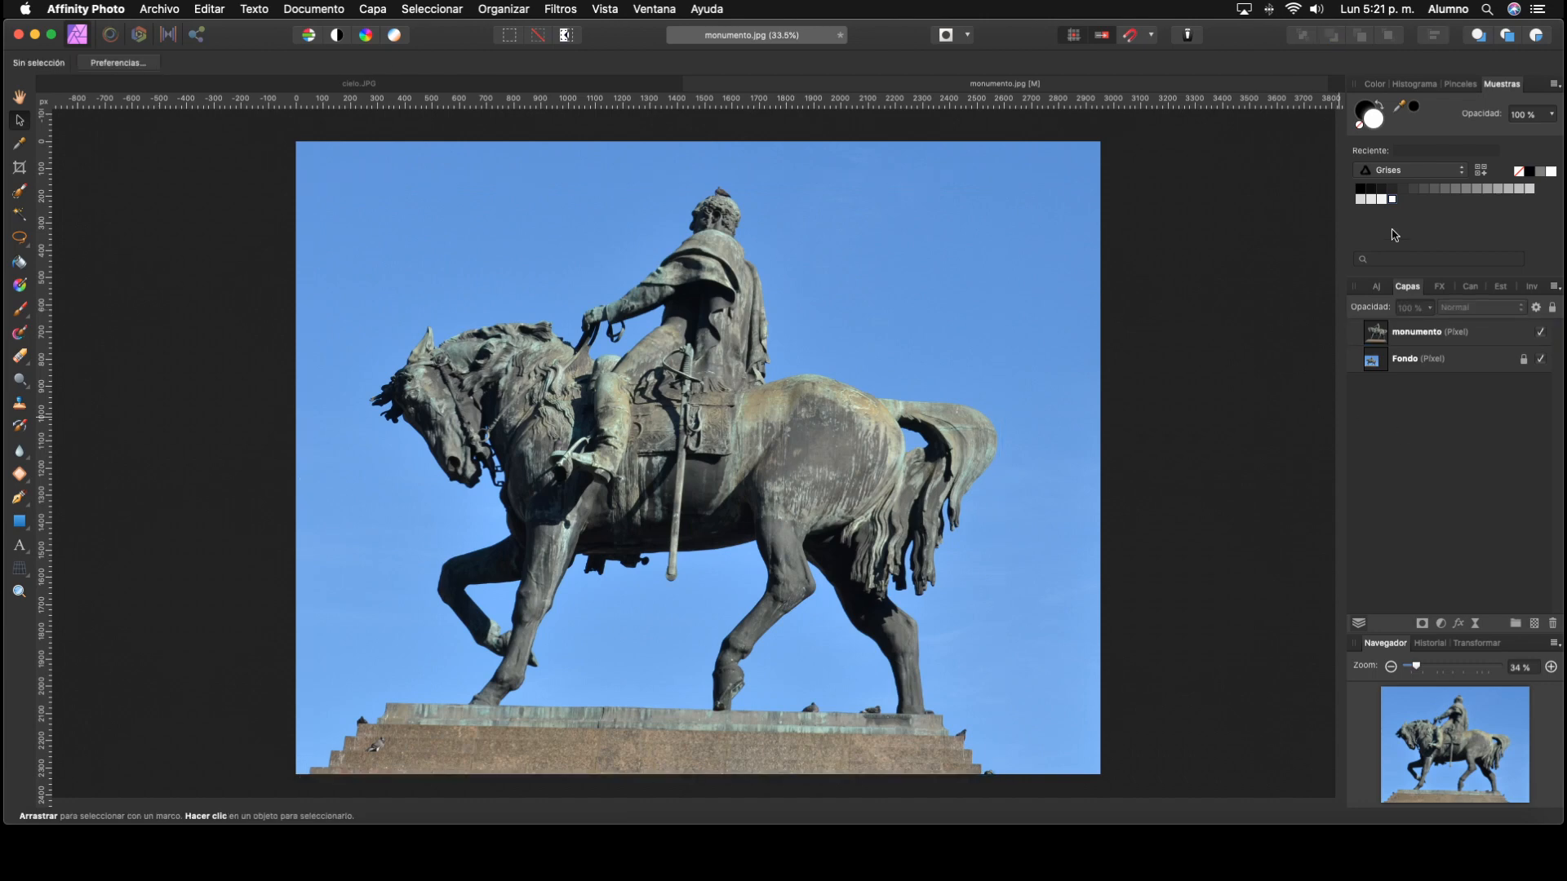
Step: Copy the monumento layer and paste it into the cielo.JPG document
left_click(1381, 342)
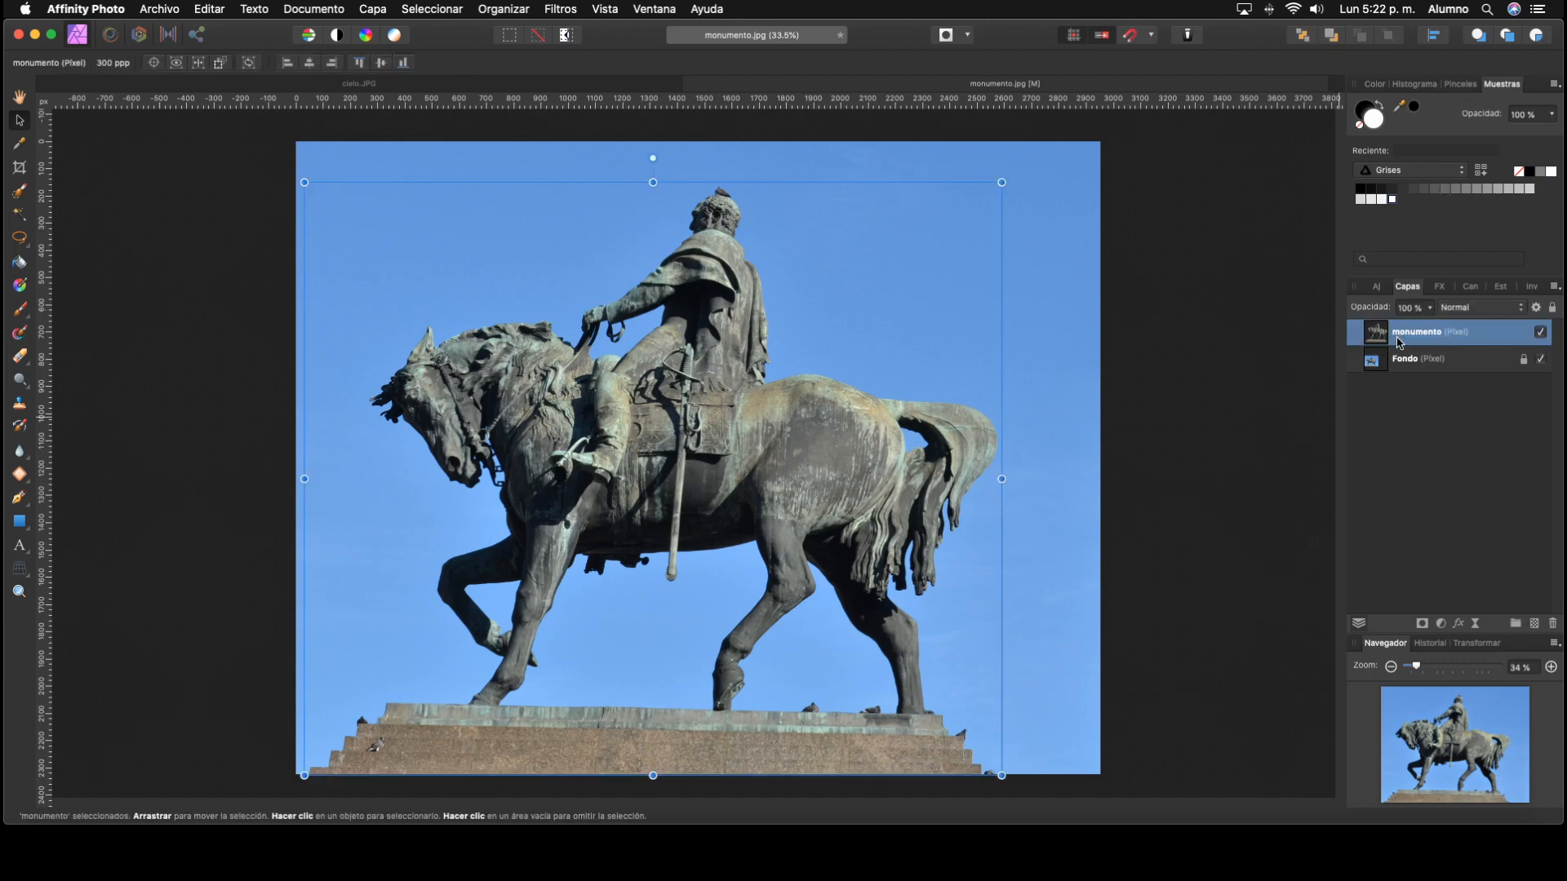
left_click(214, 10)
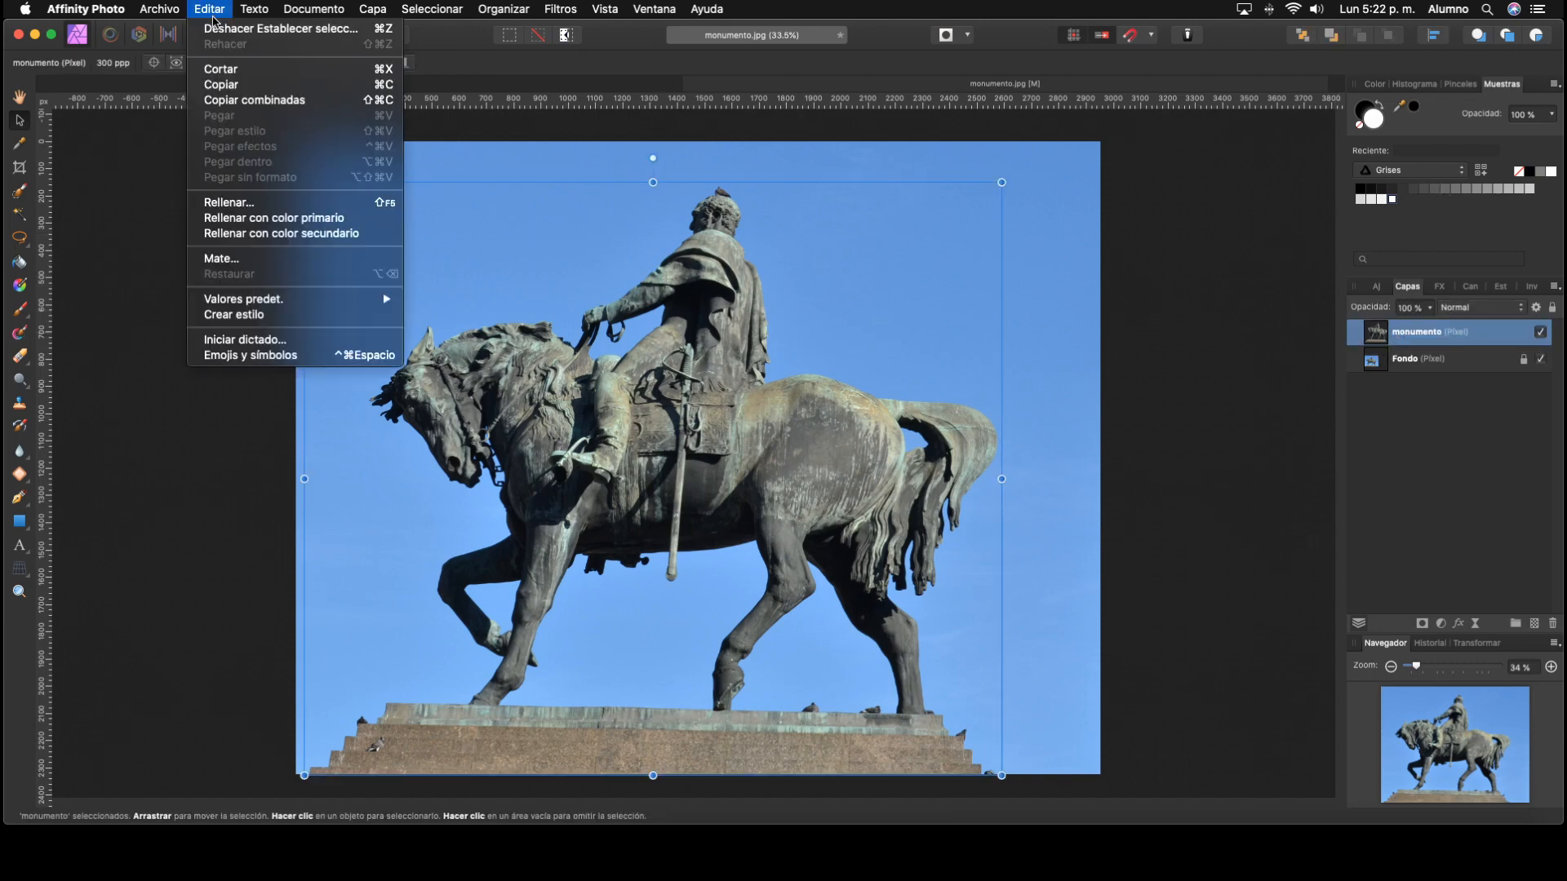
left_click(234, 85)
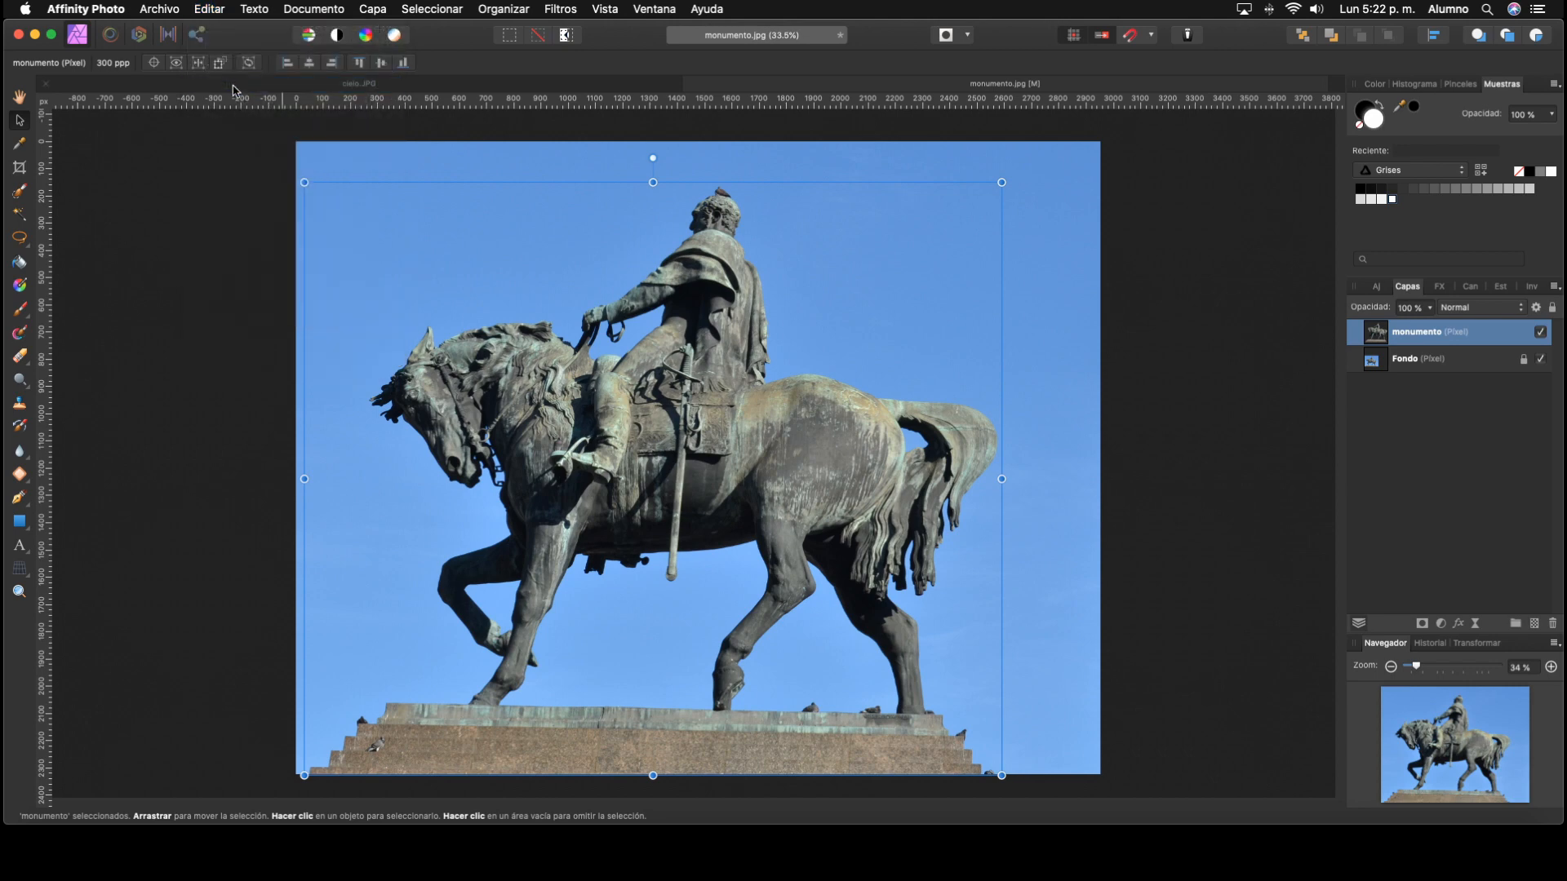
left_click(435, 84)
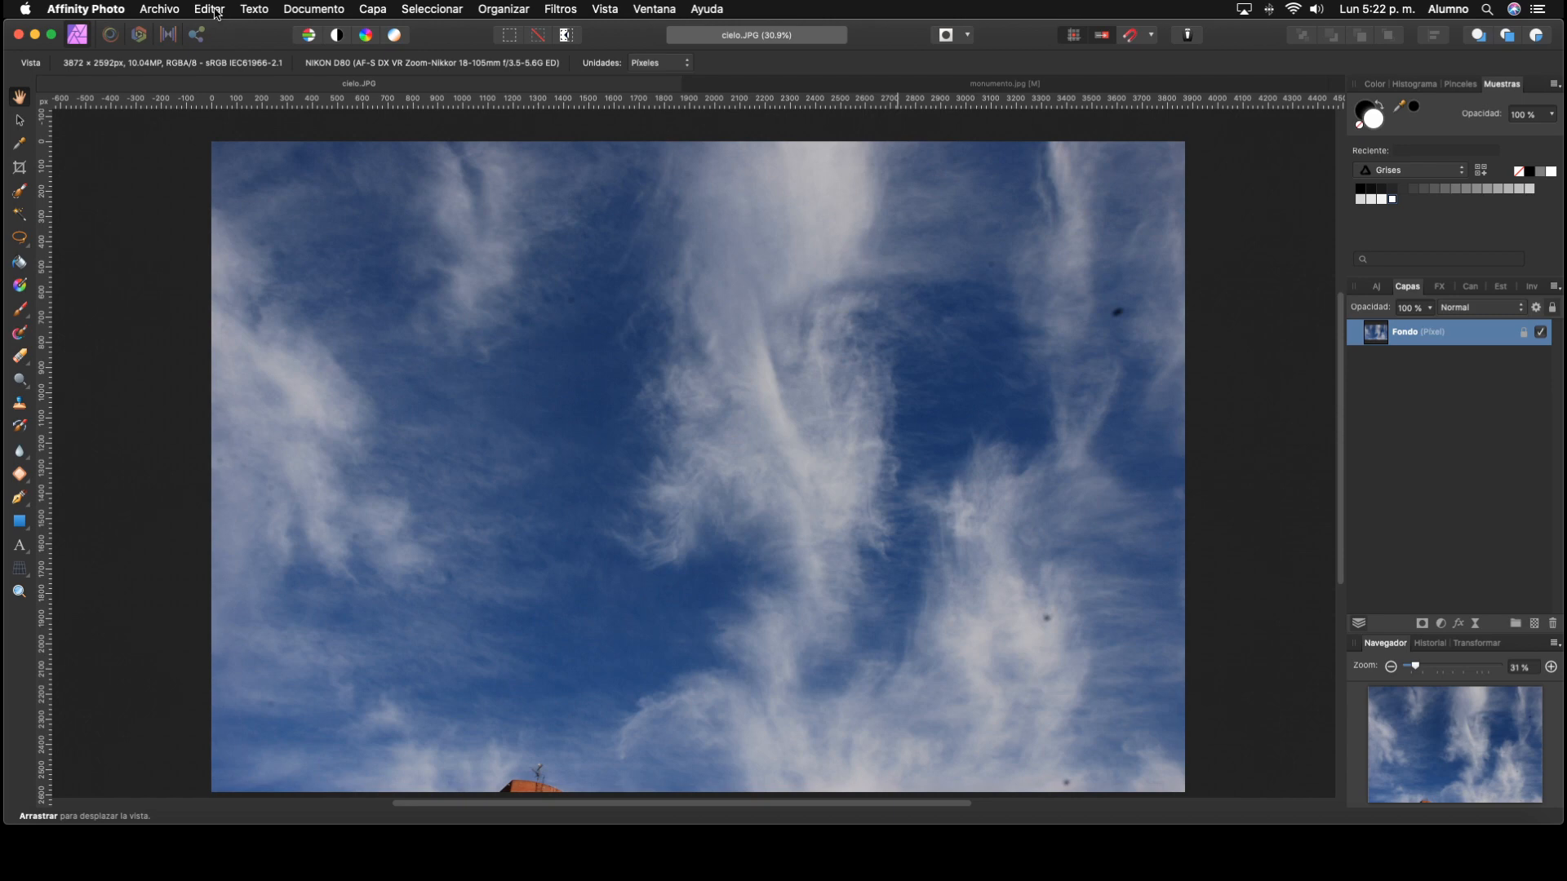
left_click(209, 8)
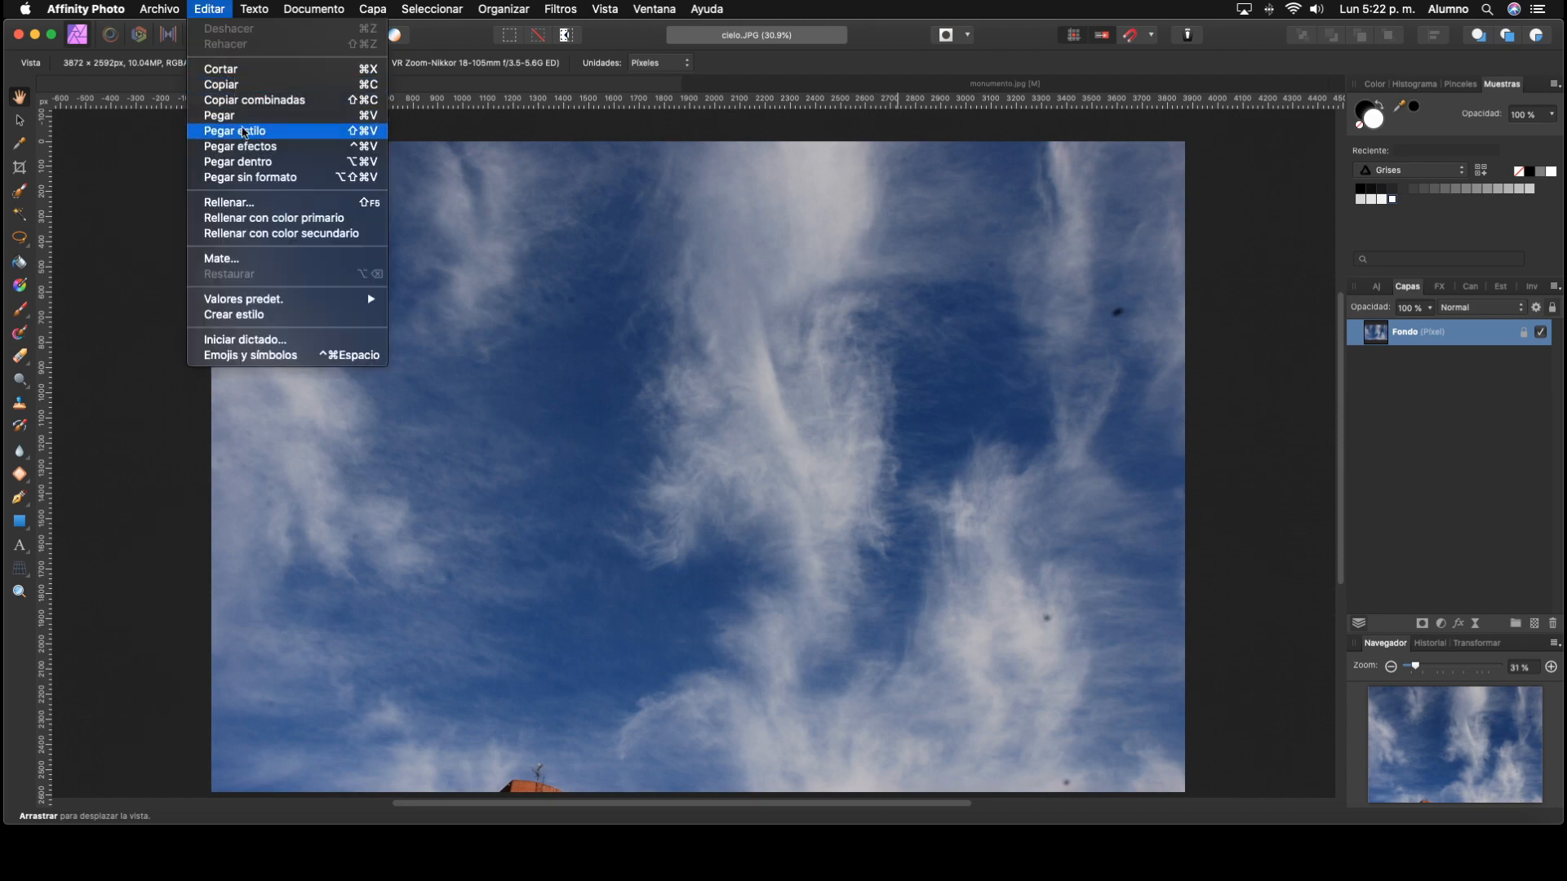
left_click(220, 115)
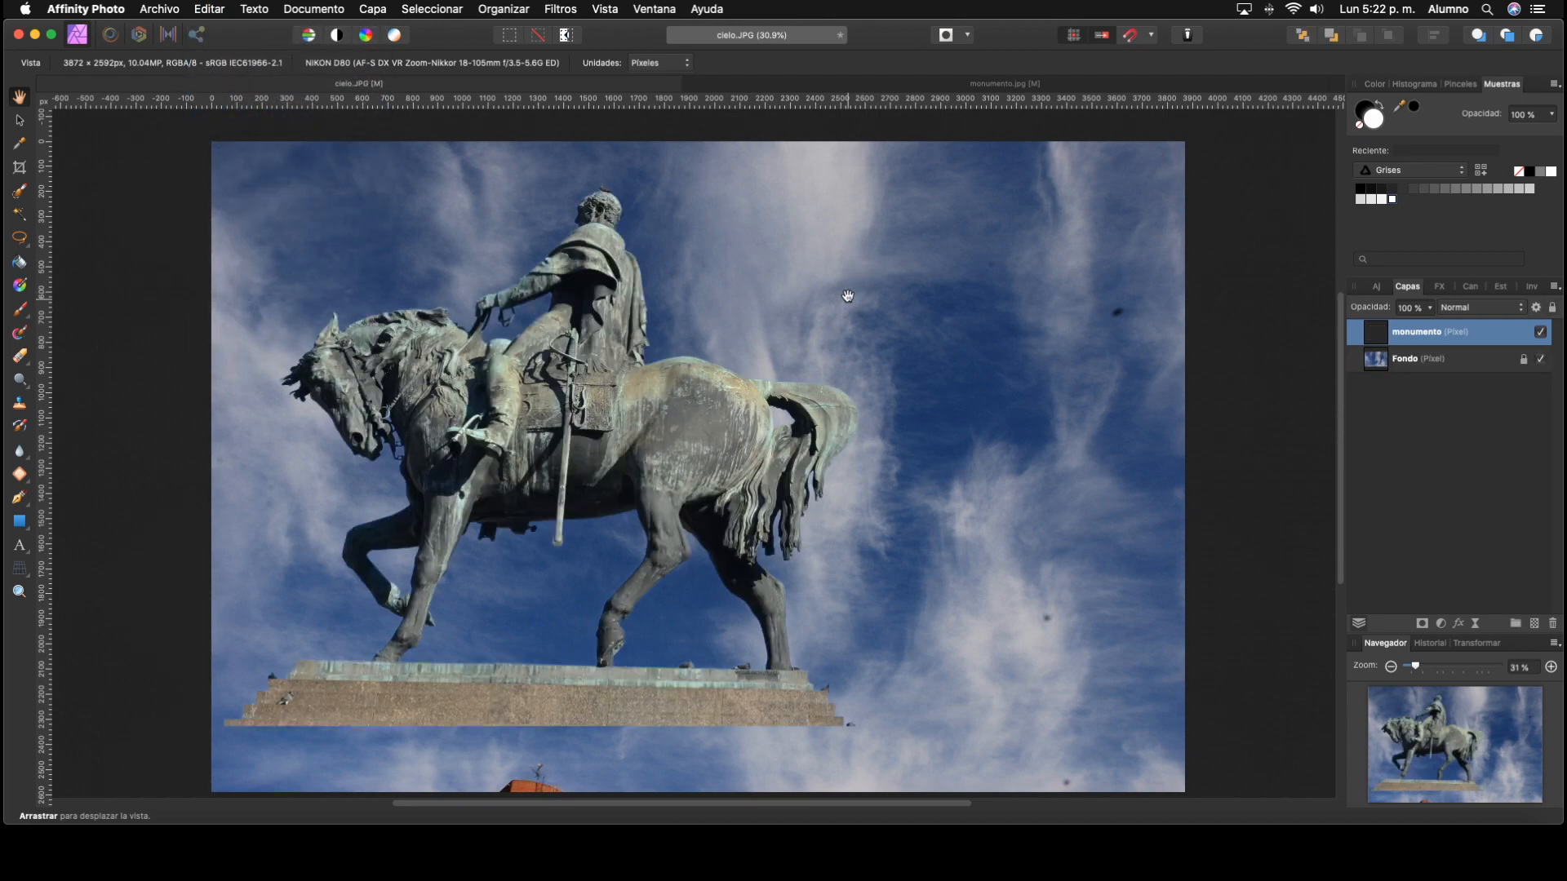
Step: Move the statue down to the sky photo's bottom edge and shrink it slightly to about 307 ppp
left_click(19, 120)
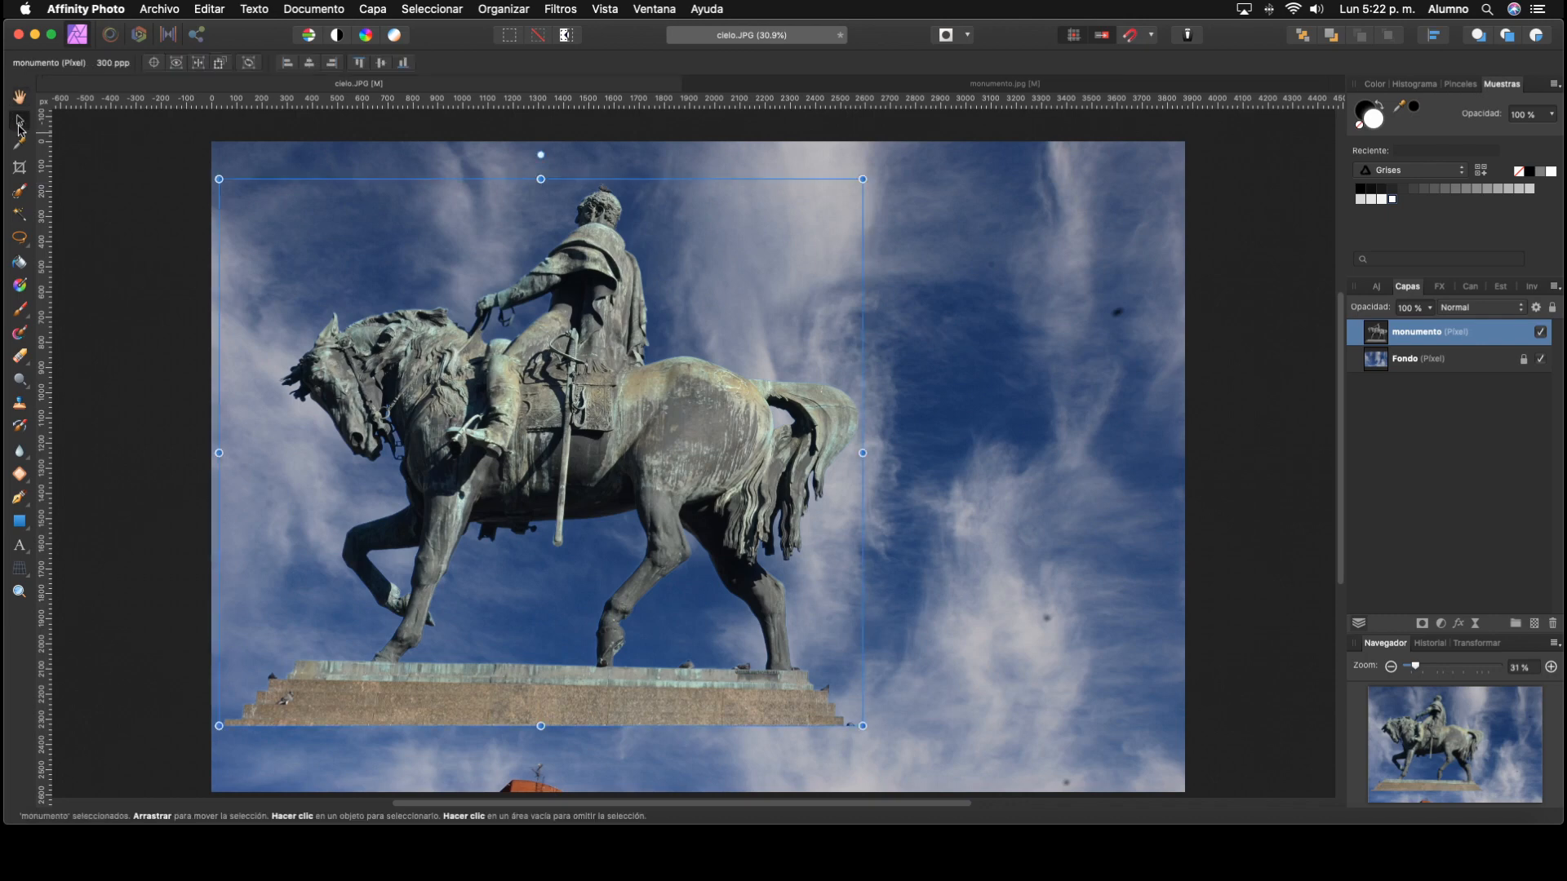
left_click_drag(695, 443, 801, 498)
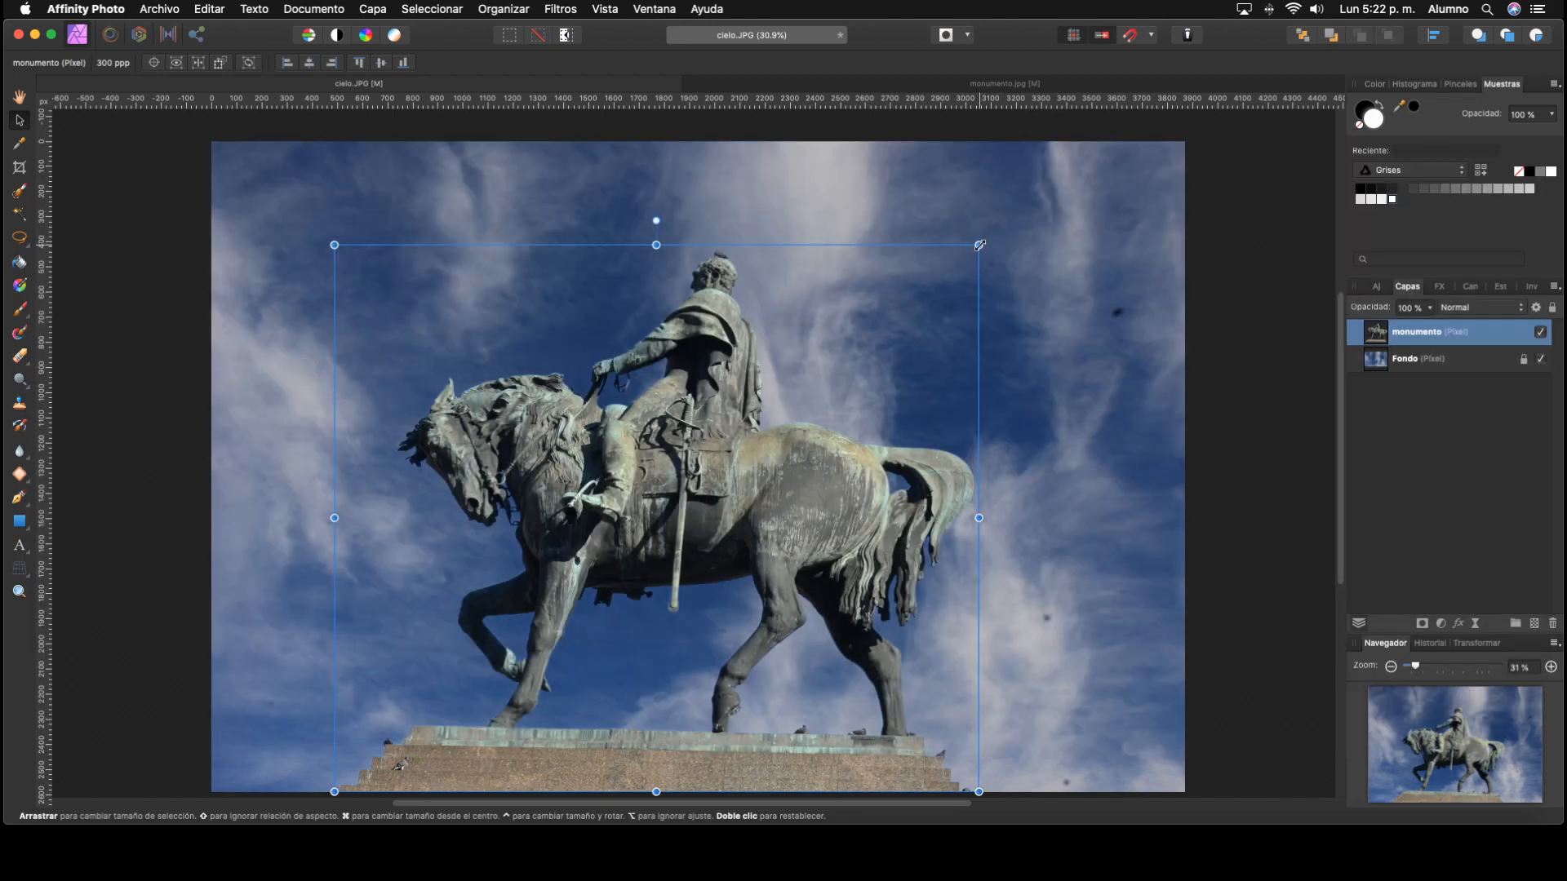
mouse_move(980, 245)
left_mouse_down()
mouse_move(1086, 187)
mouse_move(767, 490)
mouse_move(935, 375)
mouse_move(979, 257)
left_mouse_up()
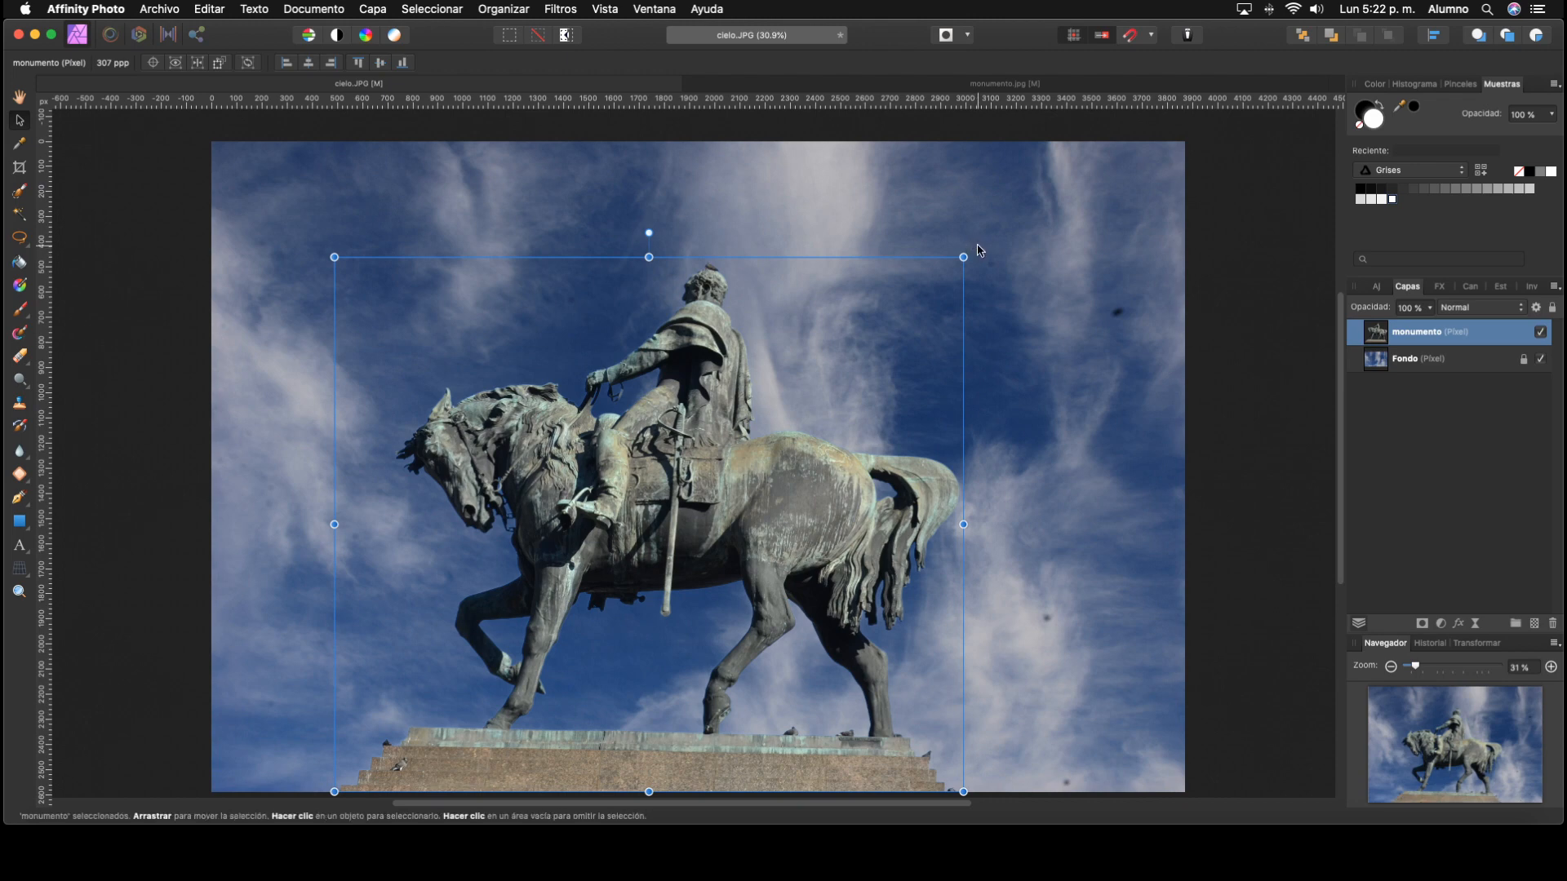
left_click_drag(976, 246, 947, 293)
double_click(947, 292)
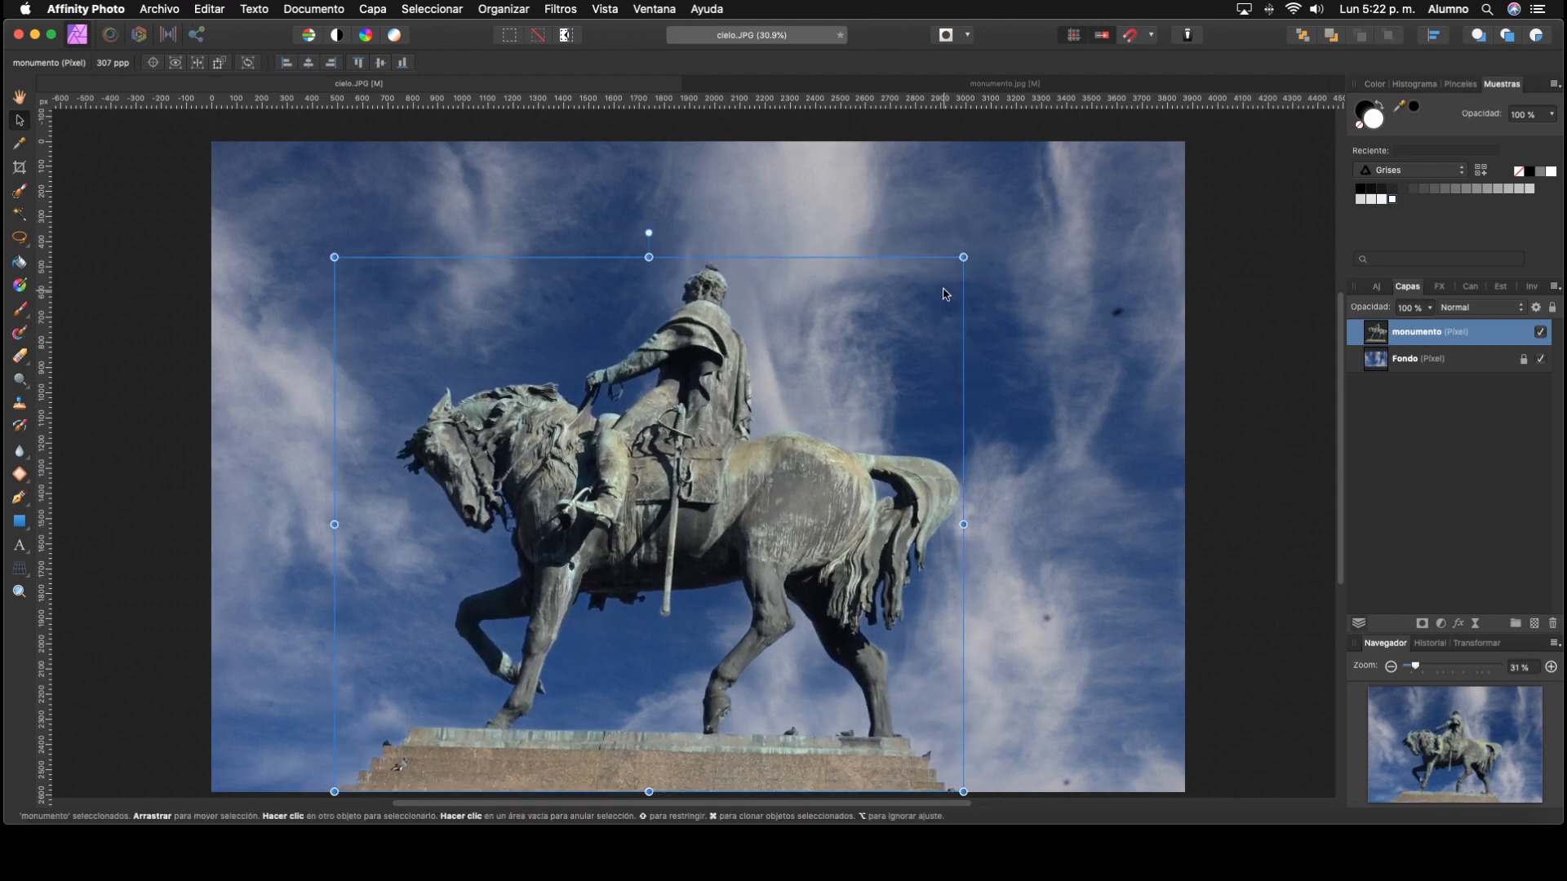
Step: Try flipping the statue horizontally and undo the flip
right_click(670, 427)
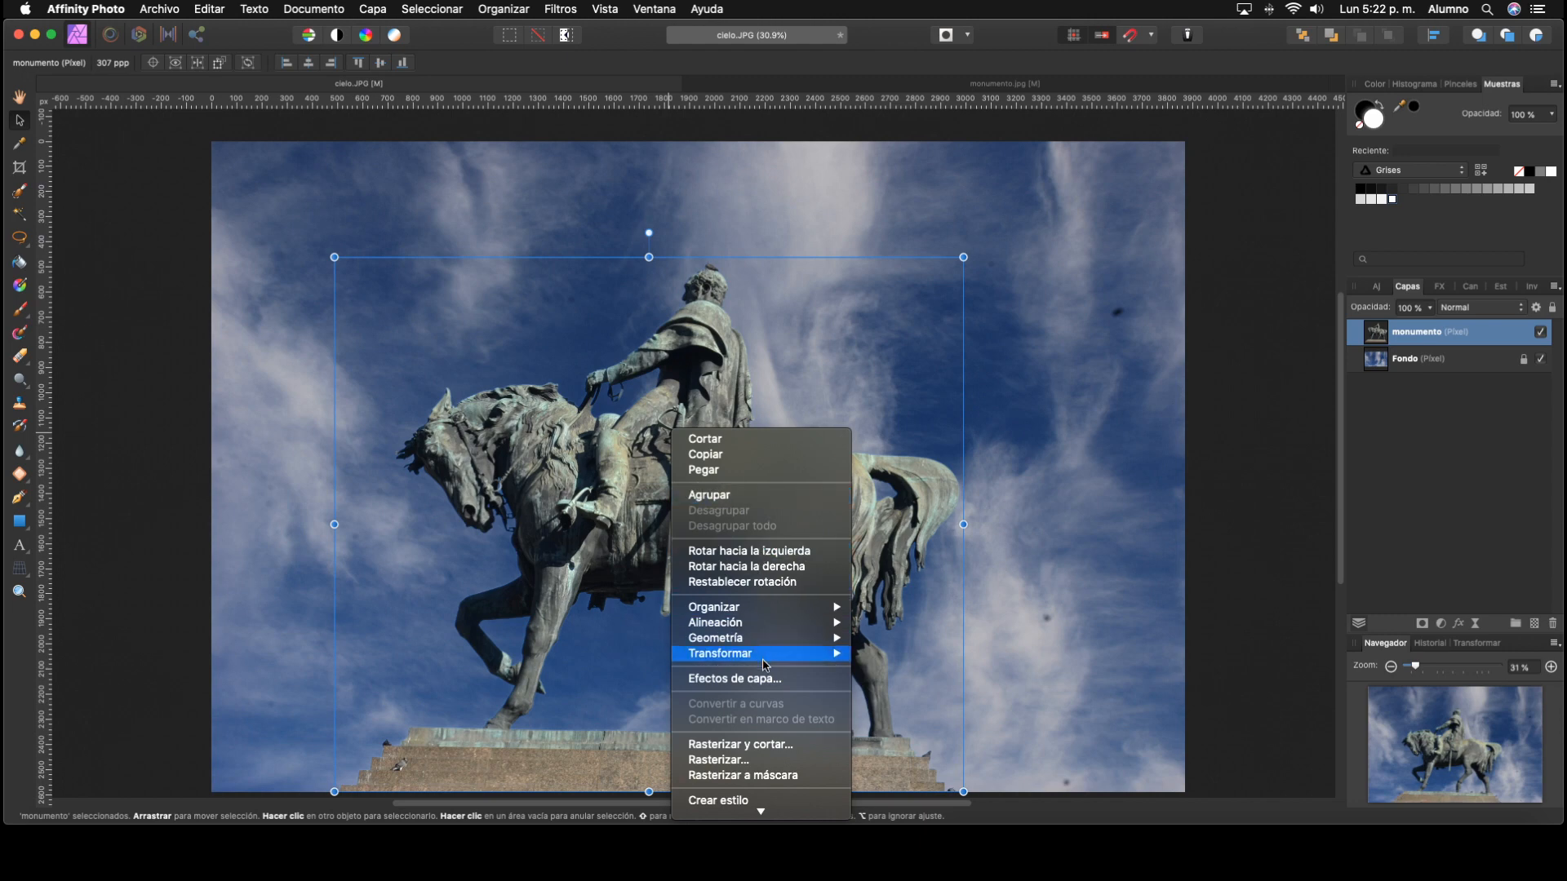
mouse_move(764, 659)
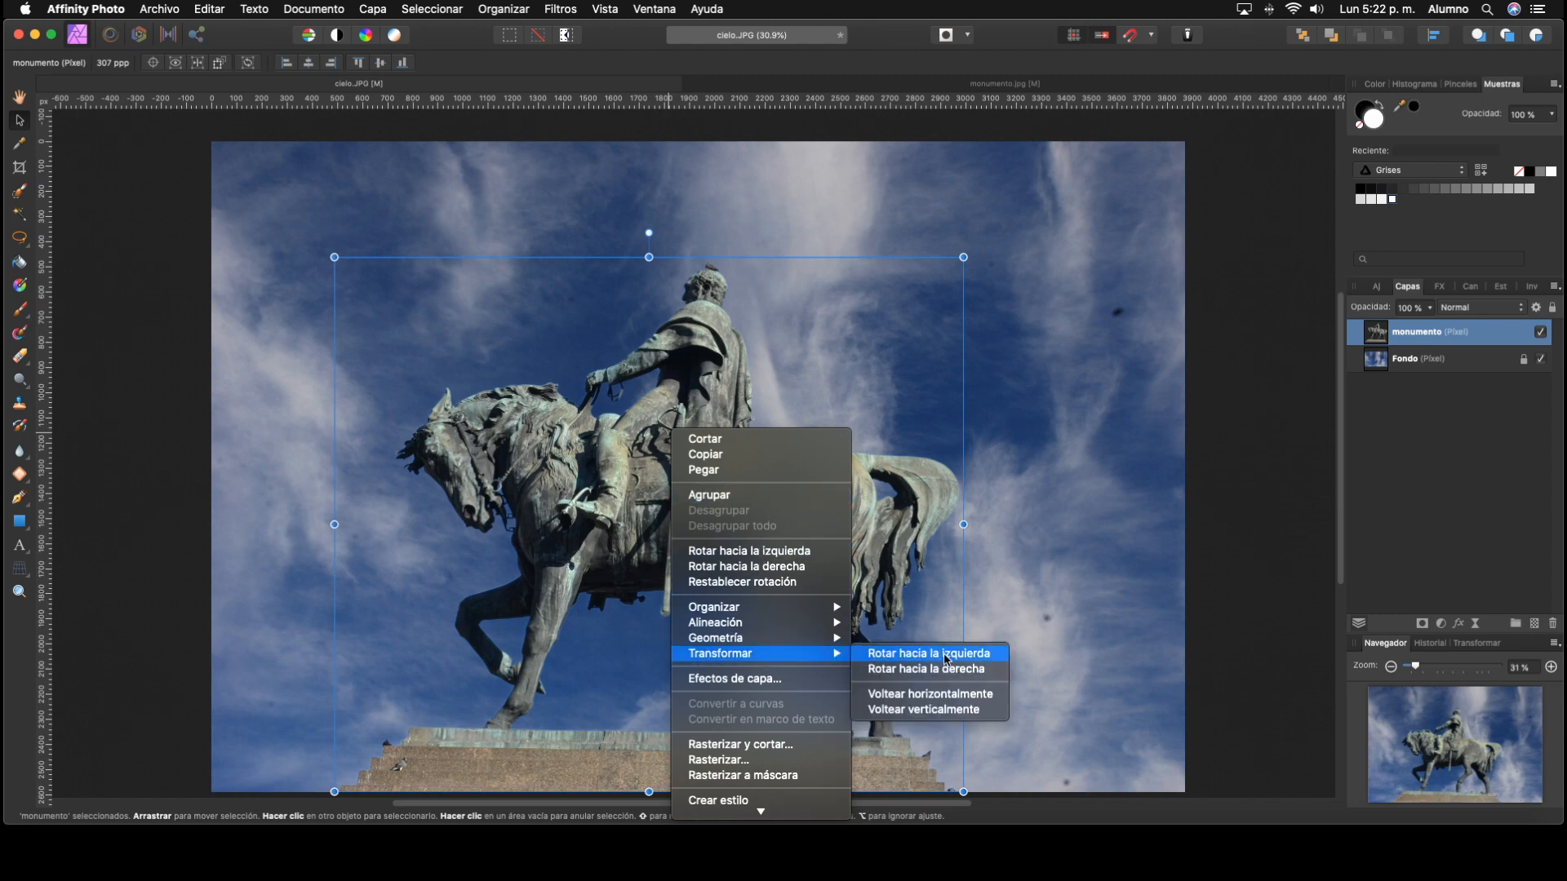
left_click(948, 698)
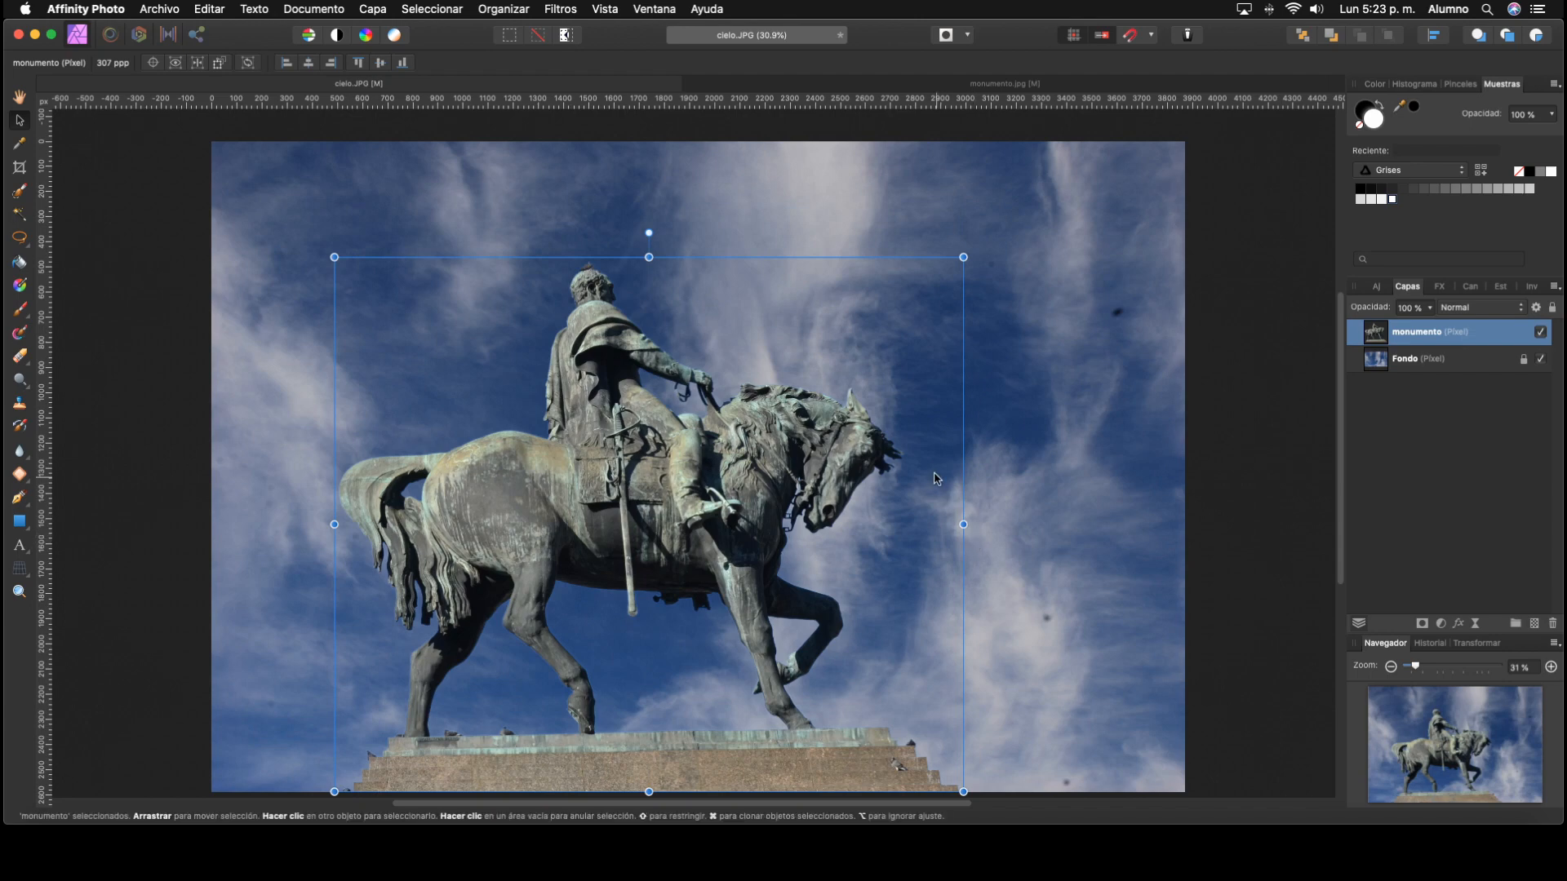
key("super+z")
right_click(787, 481)
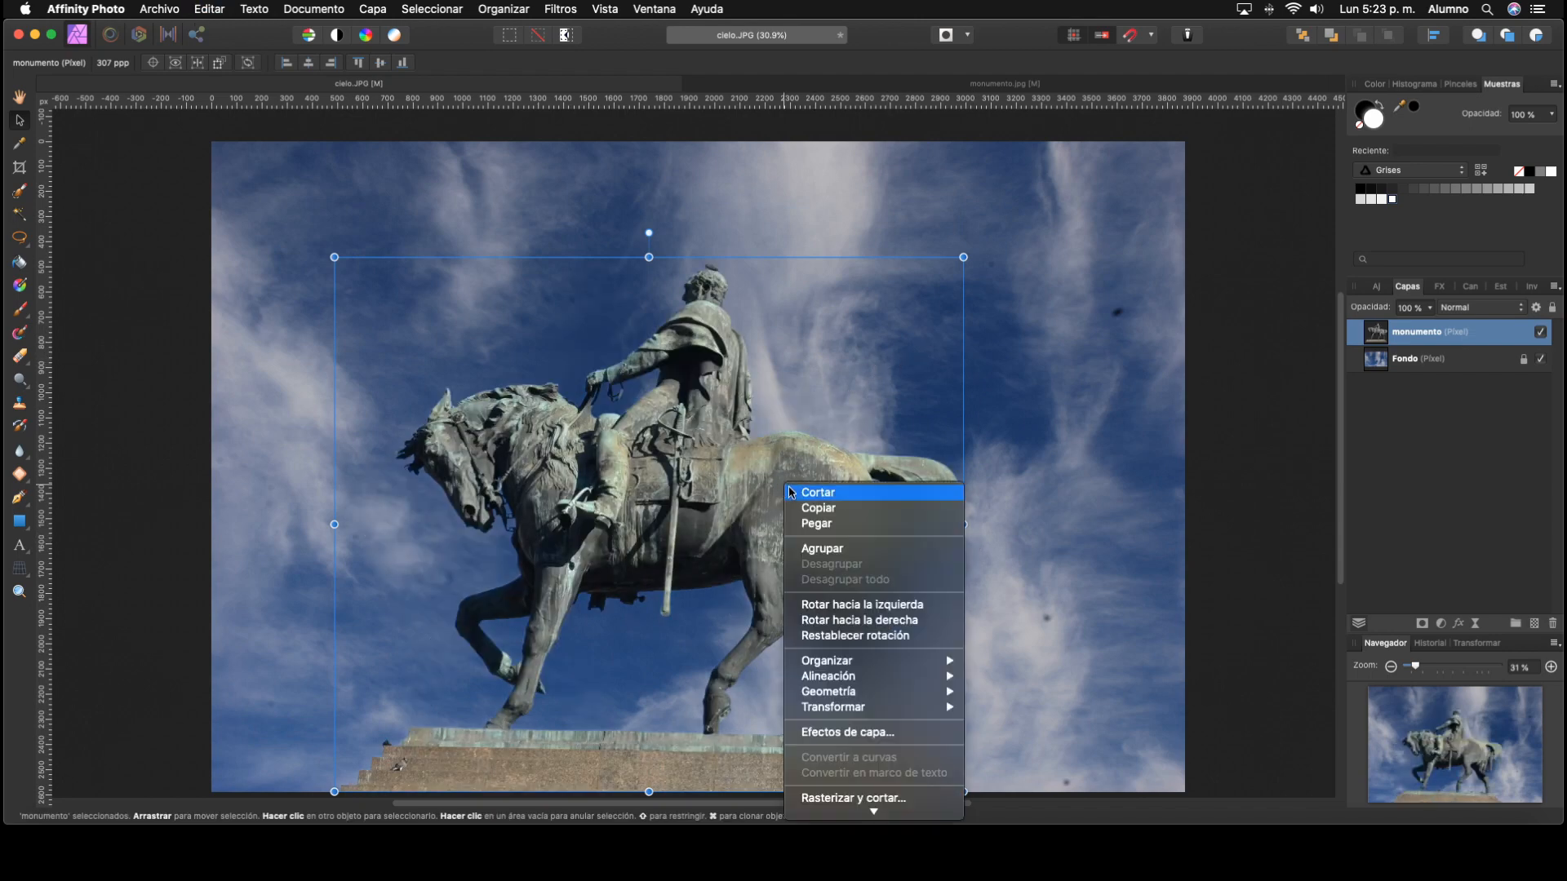
left_click(793, 493)
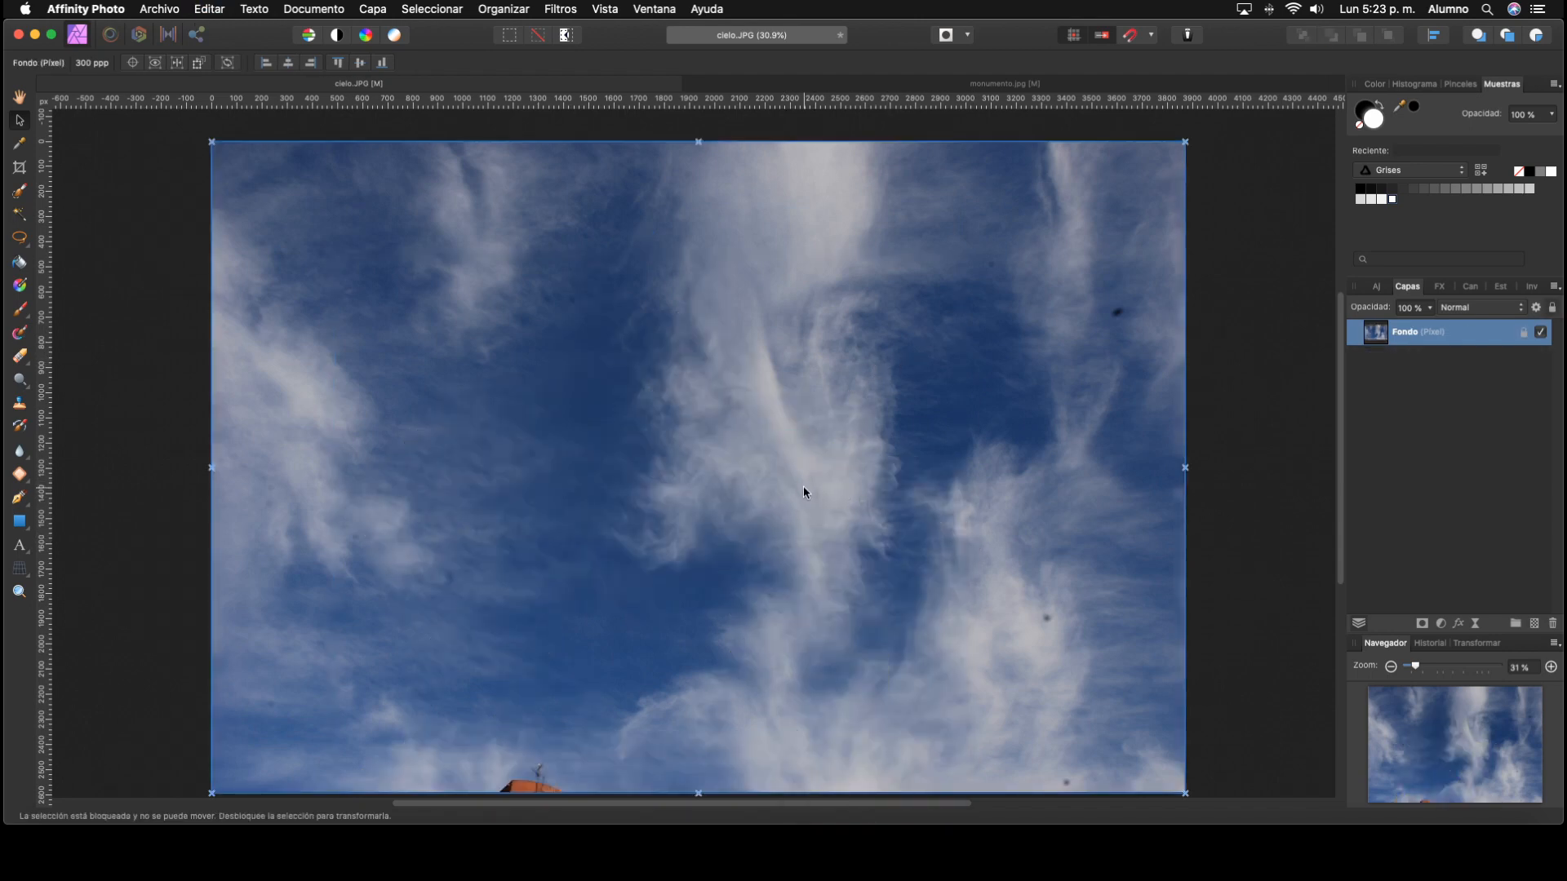
key("super+v")
Step: Try flipping the statue vertically with its base at the photo's upper edge, and undo both the move and the flip
right_click(793, 486)
mouse_move(927, 722)
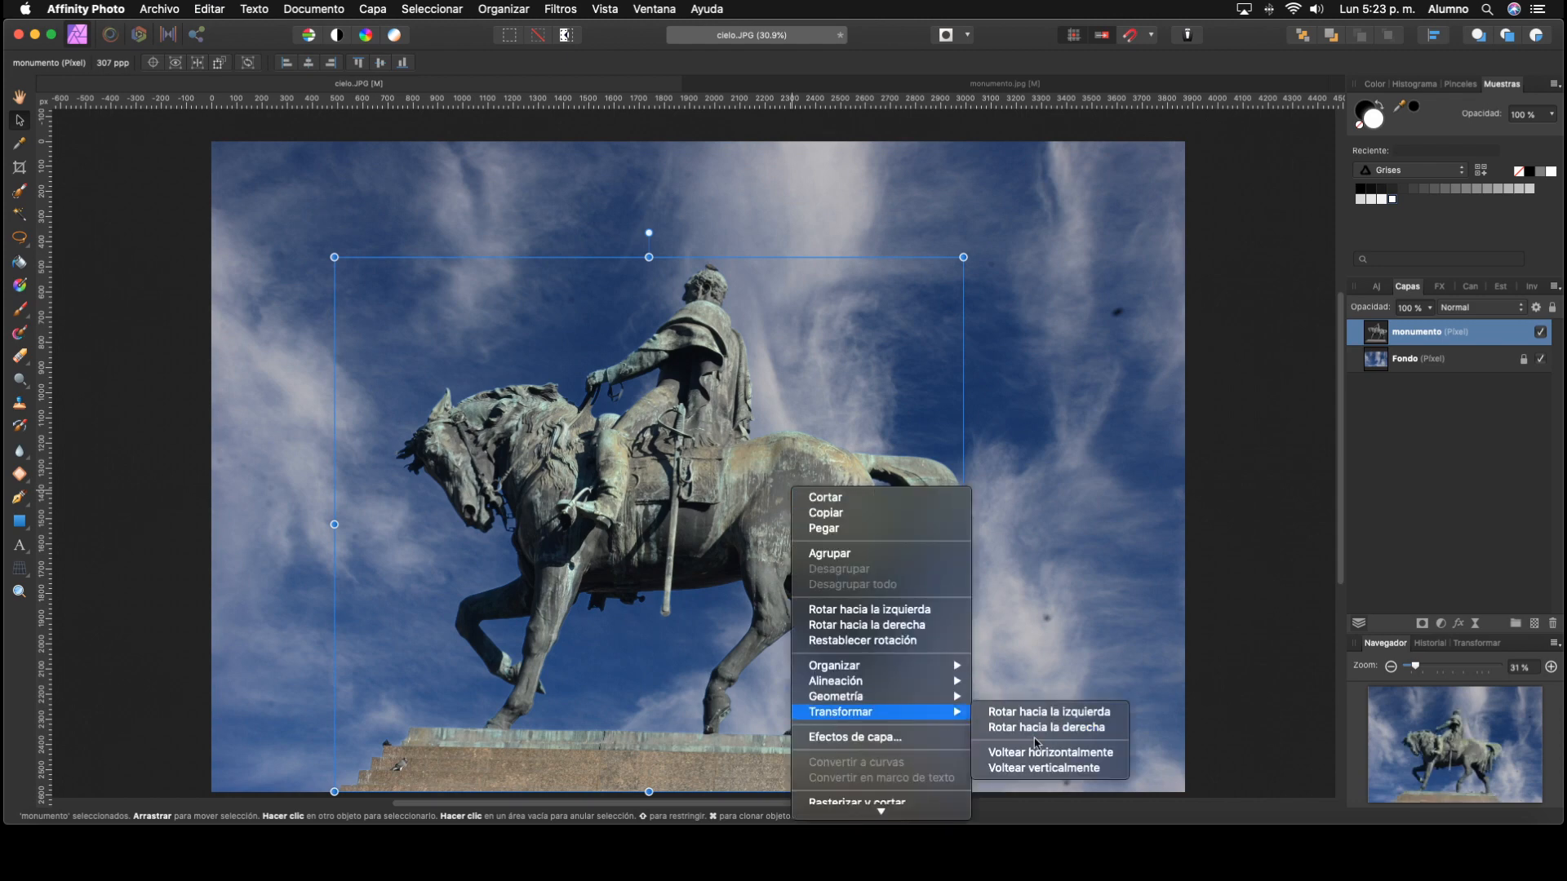
left_click(1041, 768)
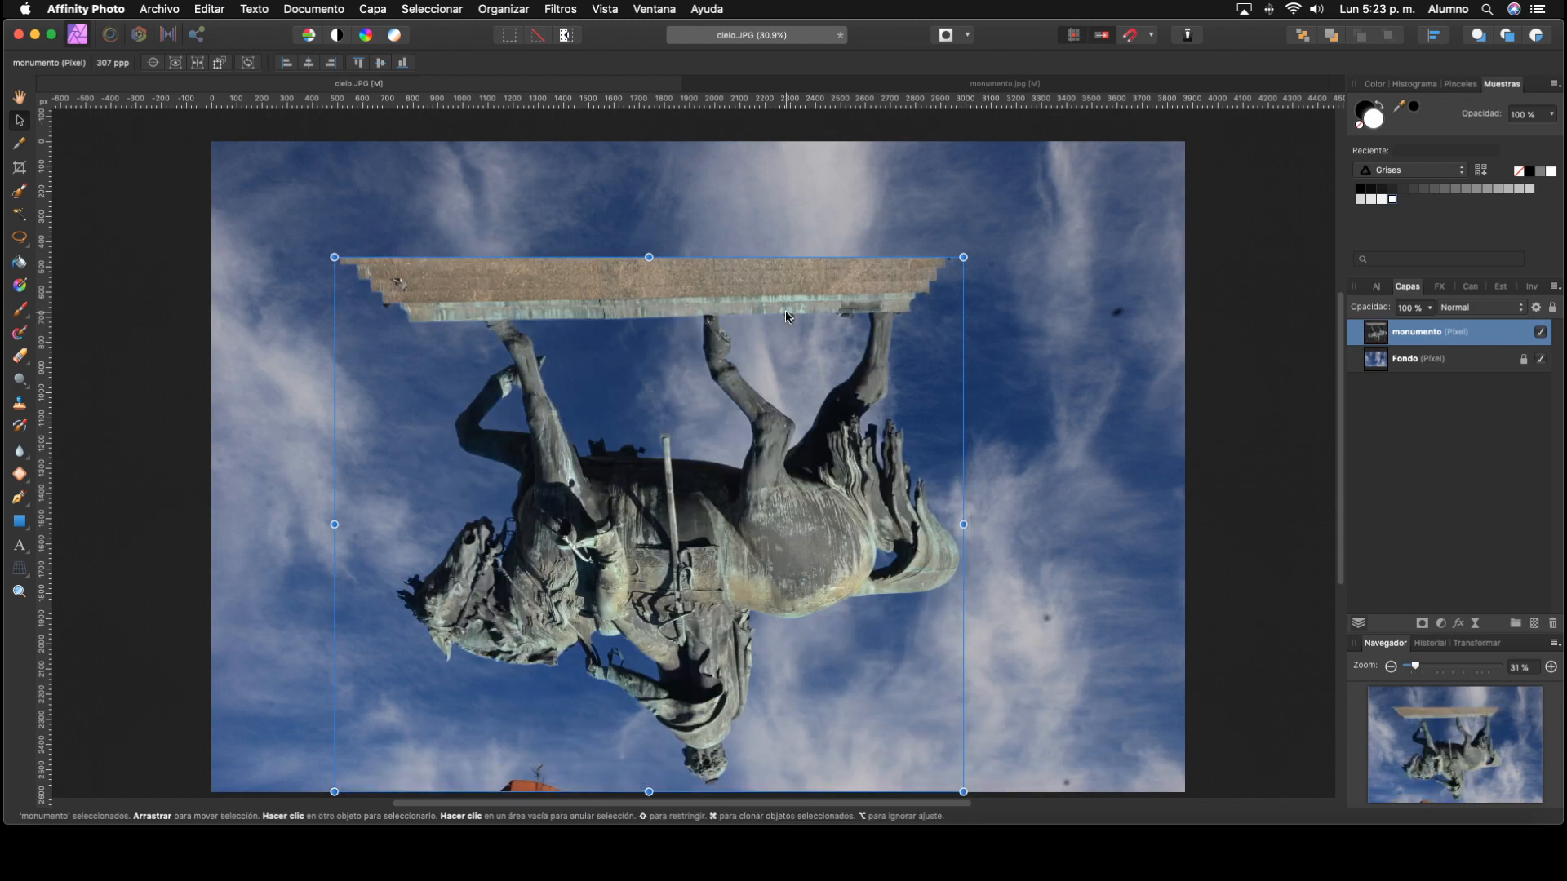
left_click_drag(785, 310, 816, 162)
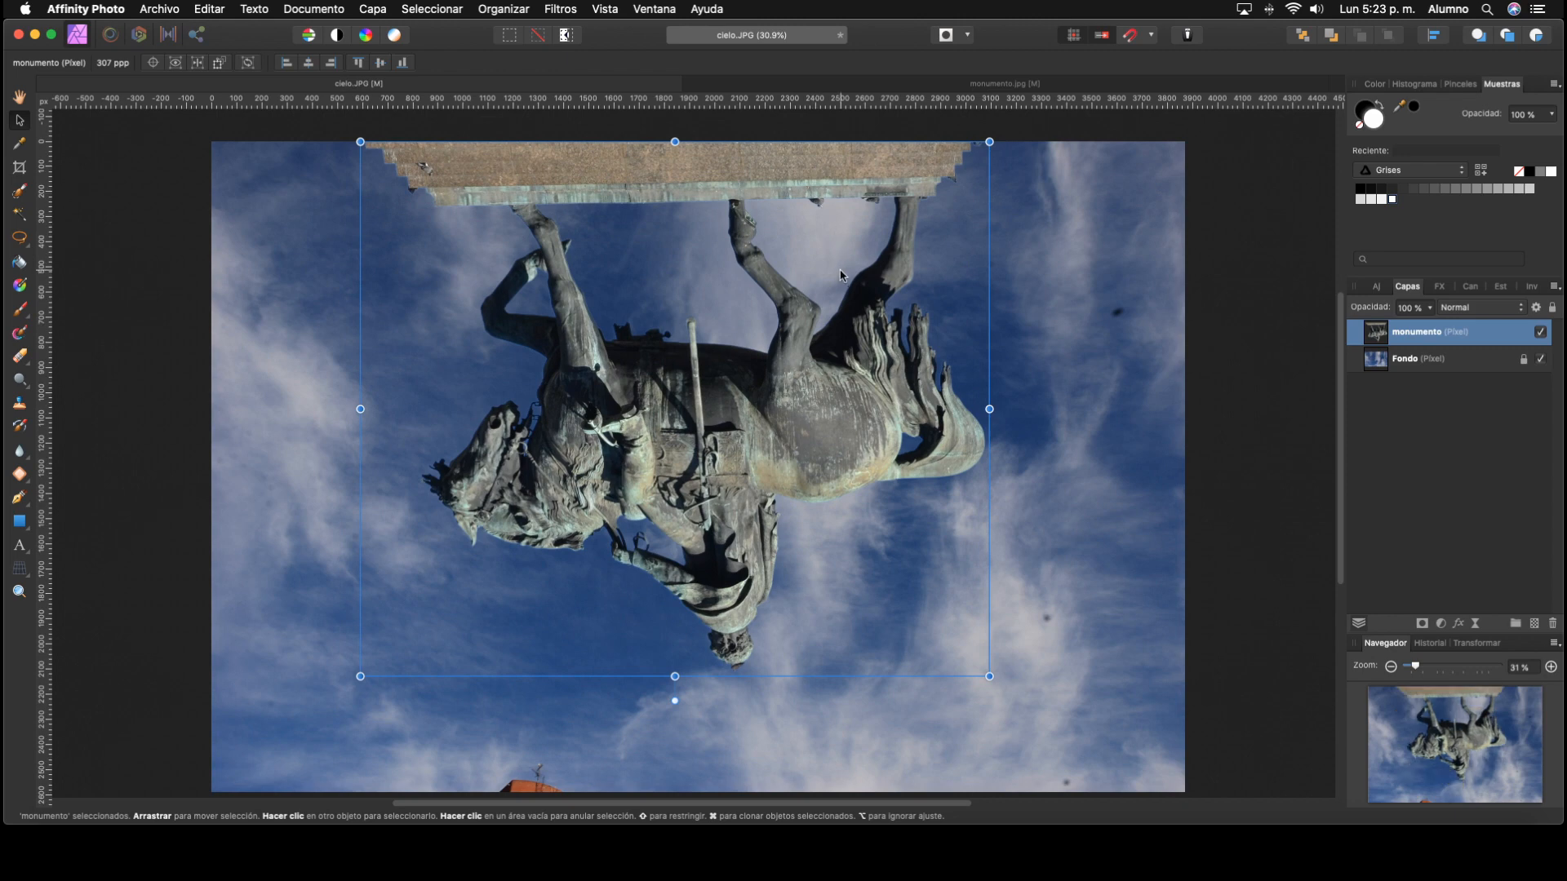
key("super+z")
key("super+z")
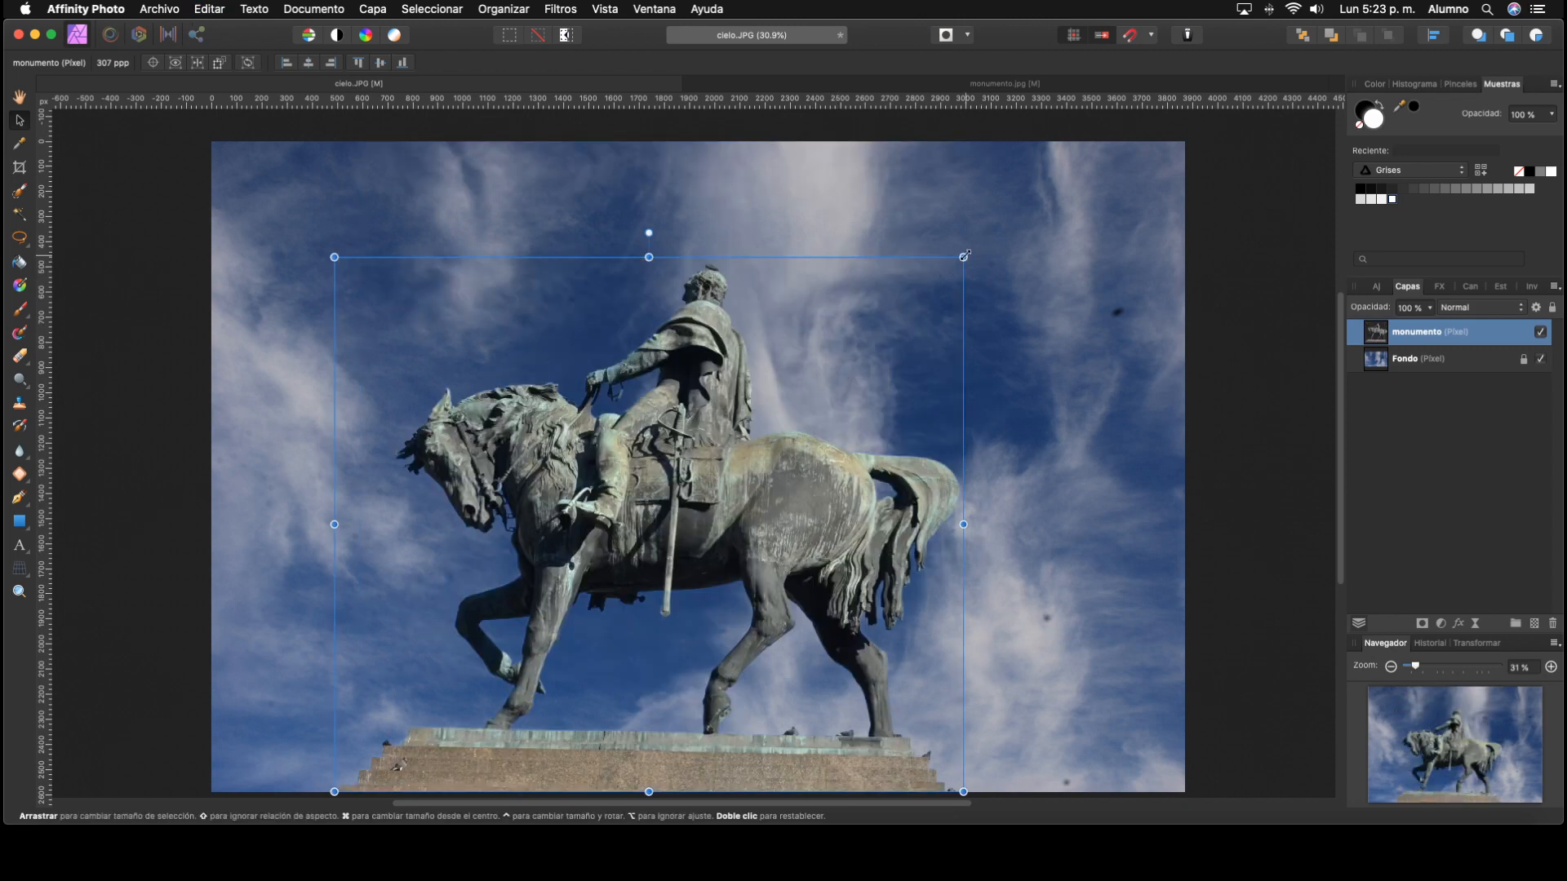
Step: Enlarge the statue to about 273 ppp and align it to the bottom edge and horizontal centre of the sky photo
left_click_drag(964, 255, 1042, 190)
left_click_drag(844, 469, 831, 466)
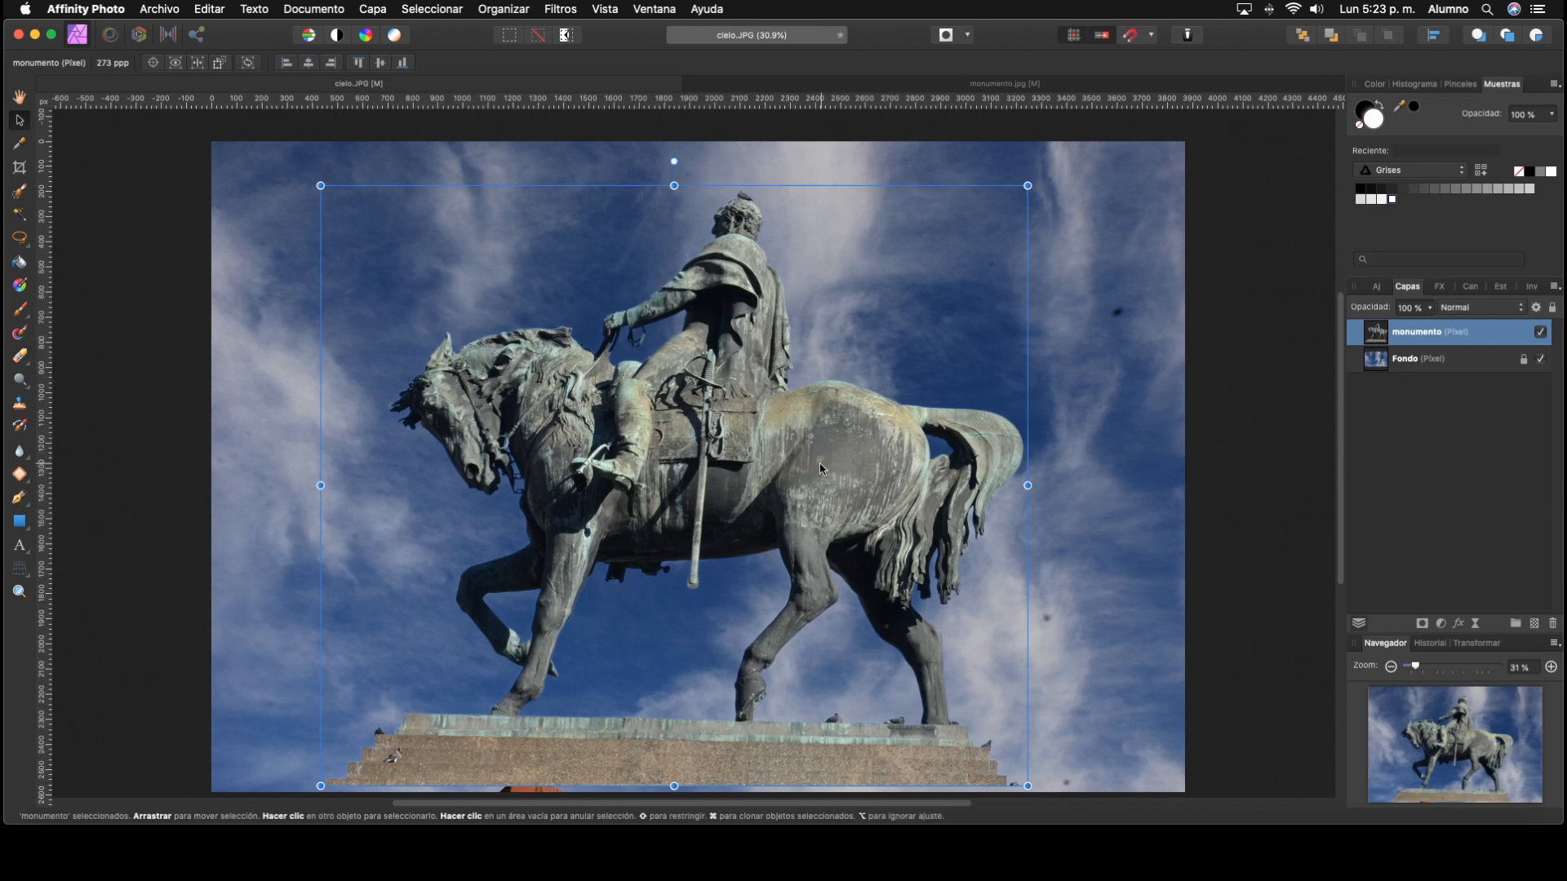
left_click(1436, 36)
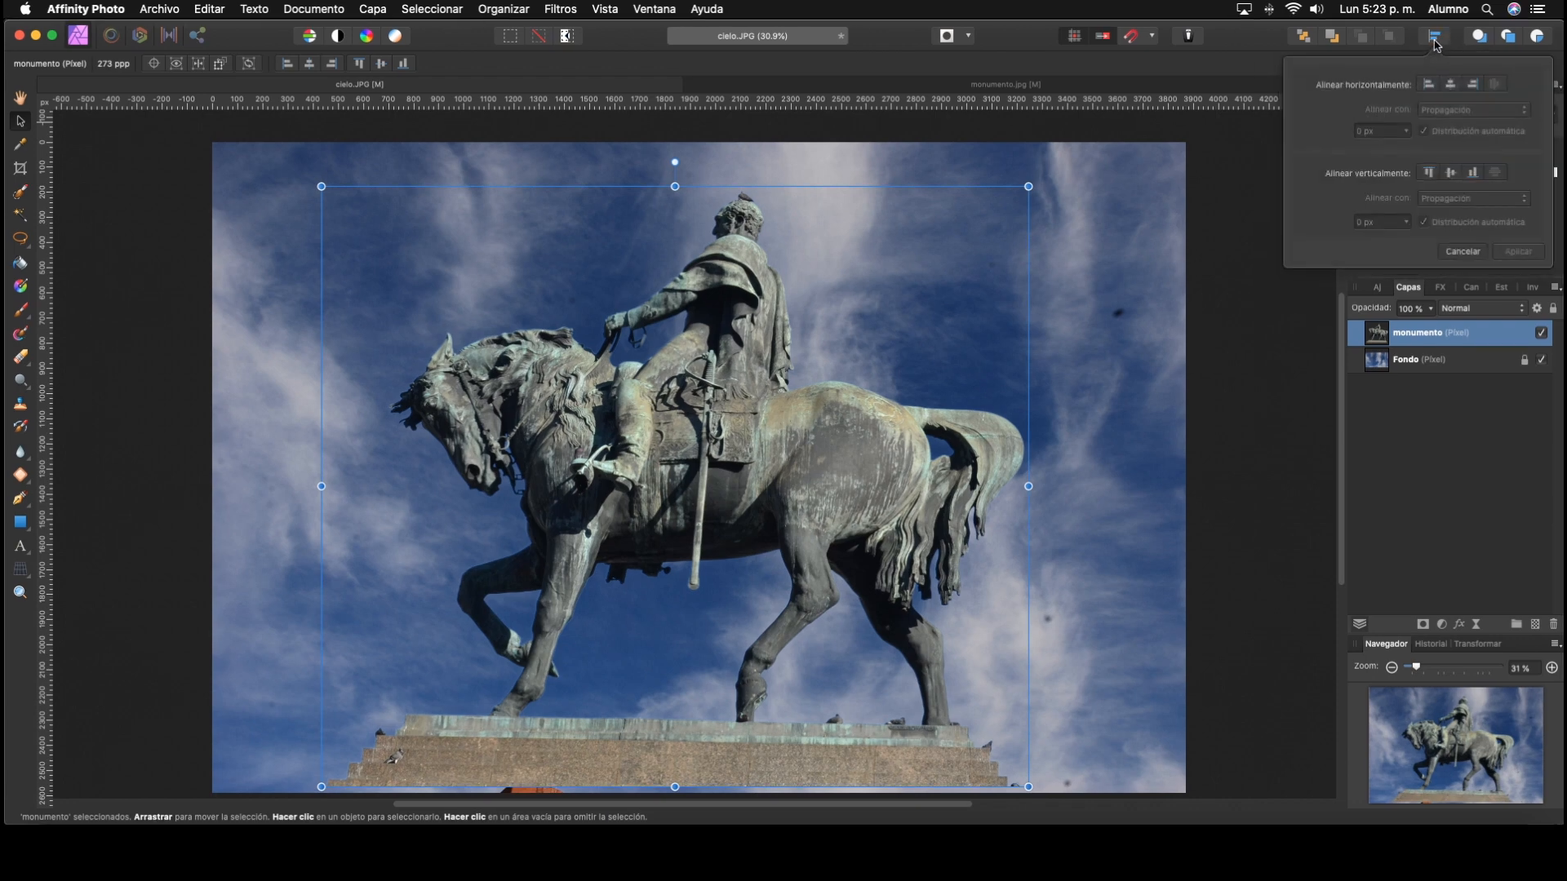
left_click(1474, 174)
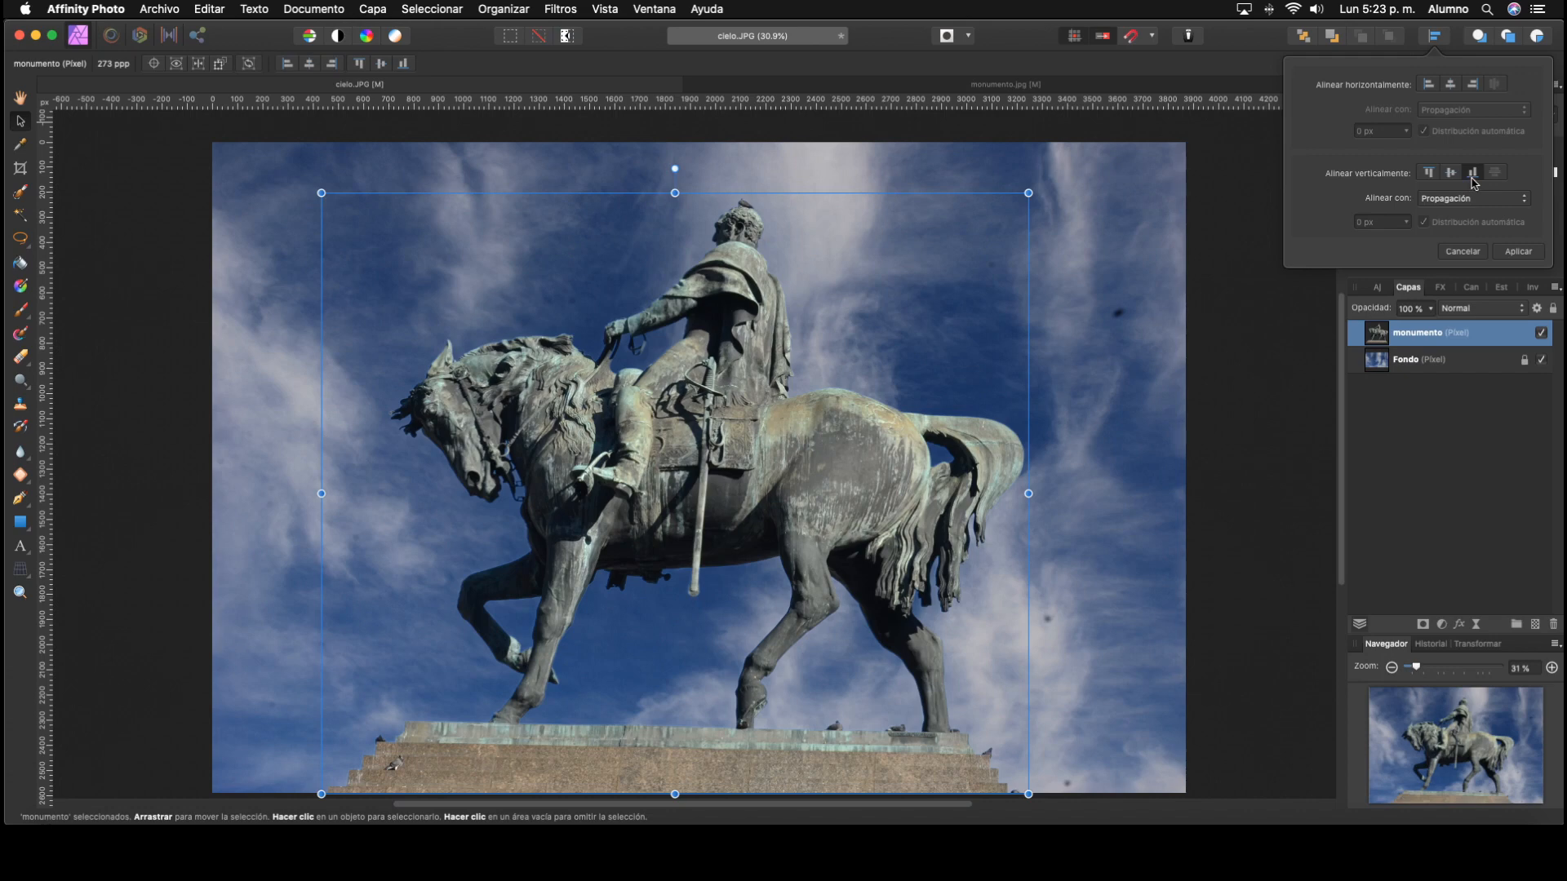
left_click(1451, 85)
left_click(1250, 385)
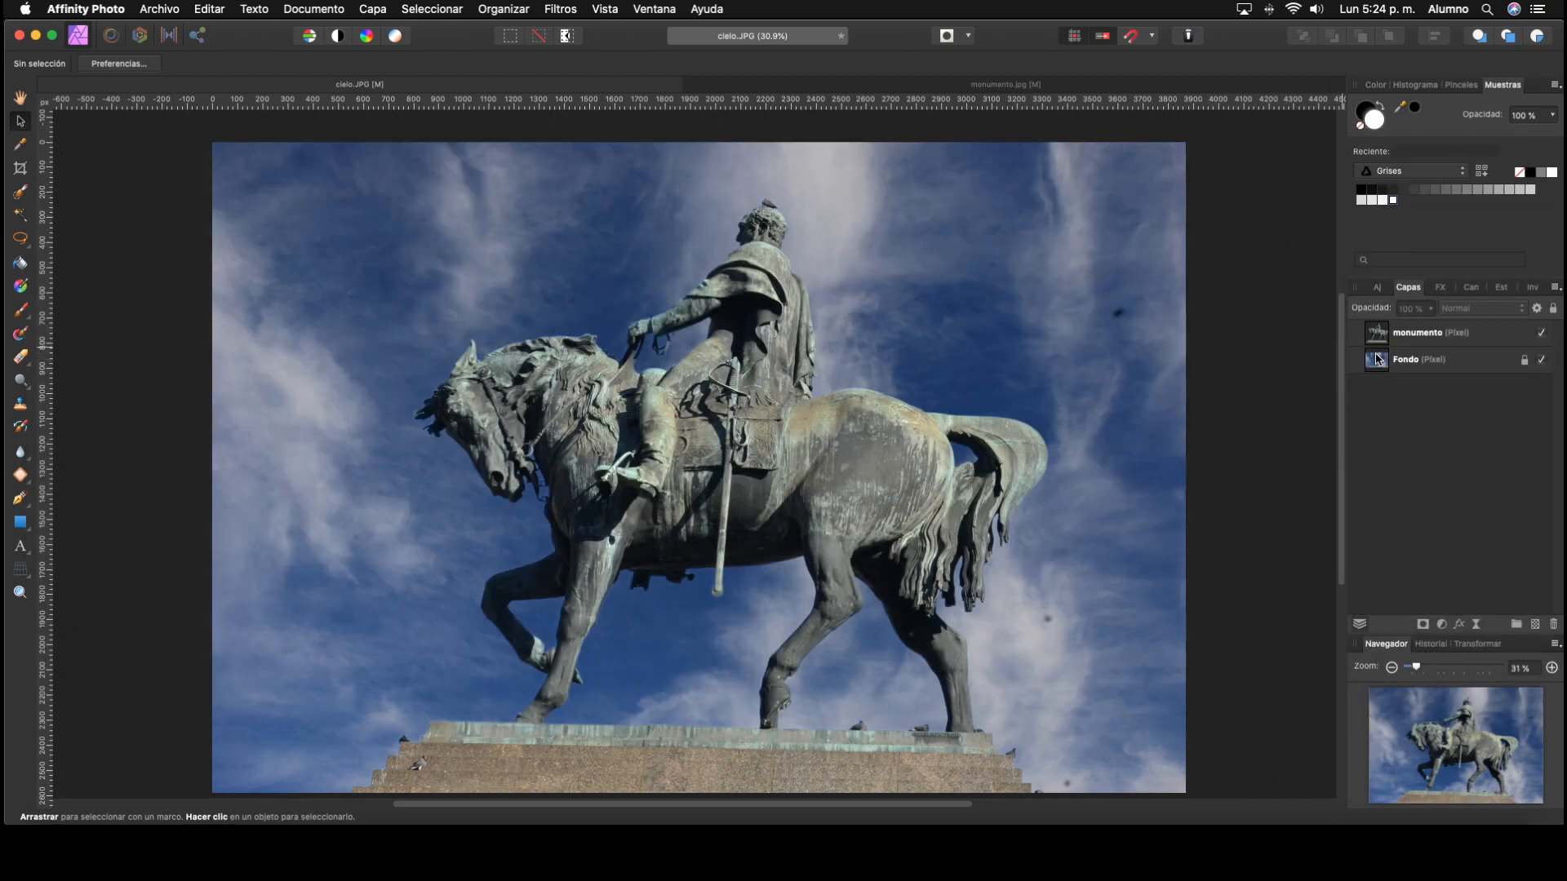
Step: Rename the sky photo's Fondo layer as Cielo
left_click(1383, 361)
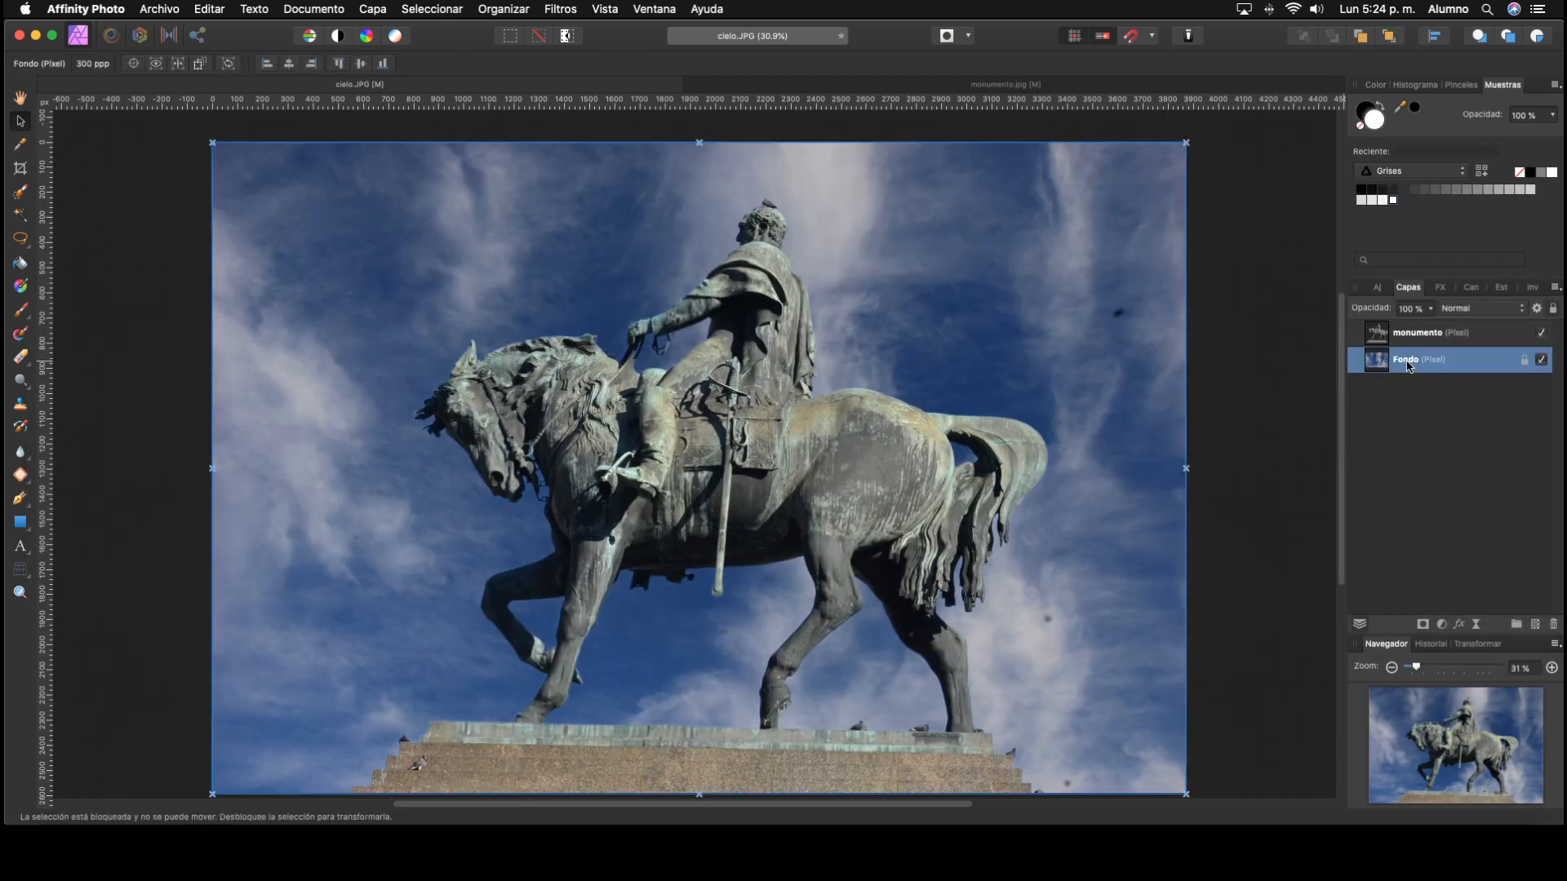
double_click(1406, 361)
type("Cielo")
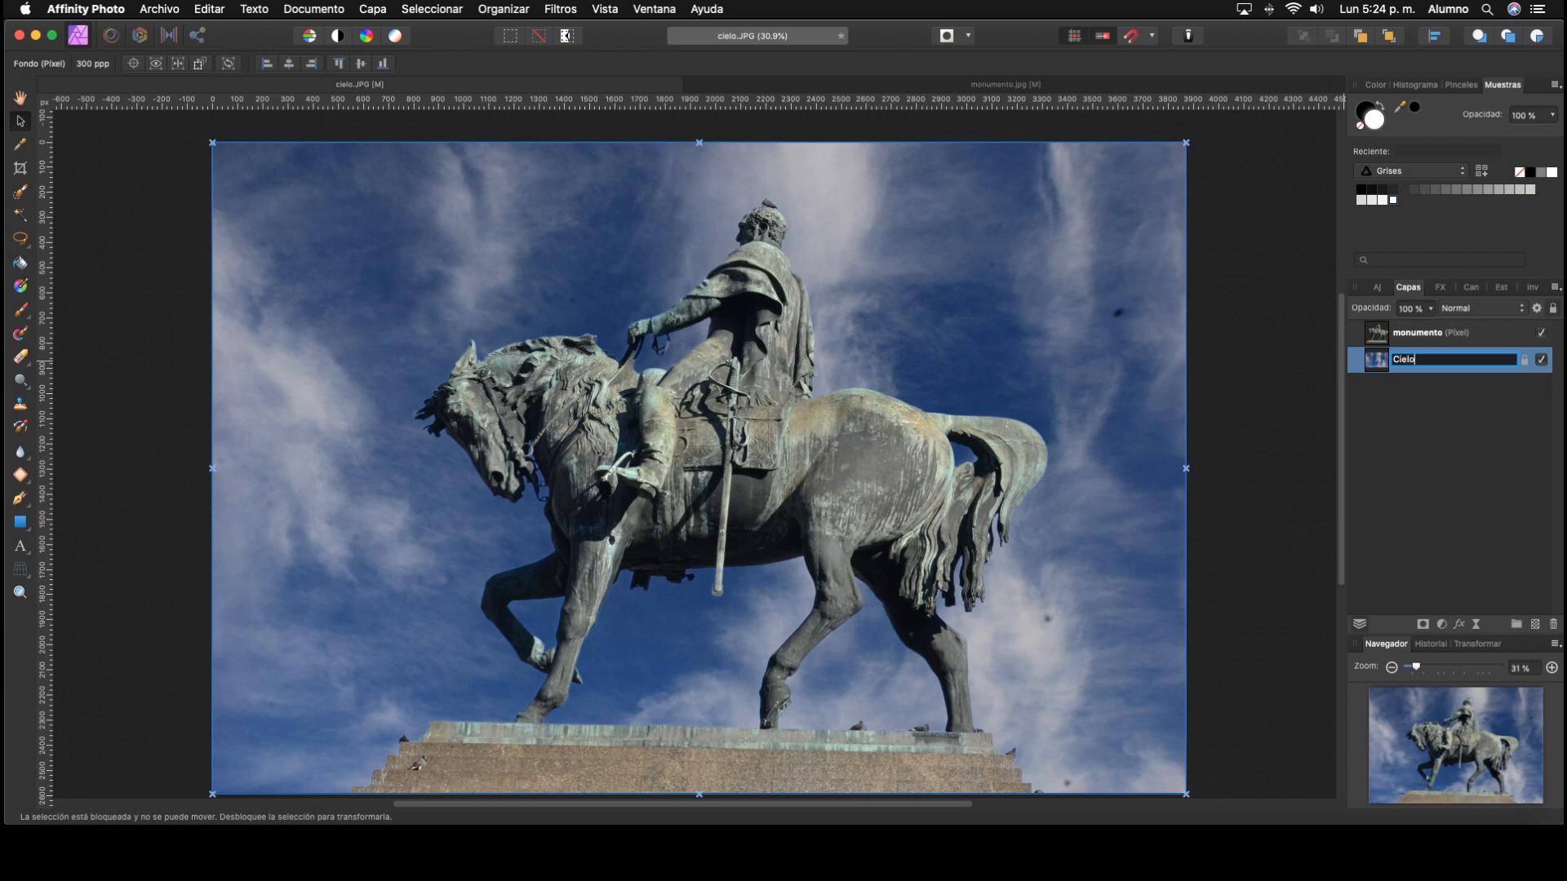
key("Return")
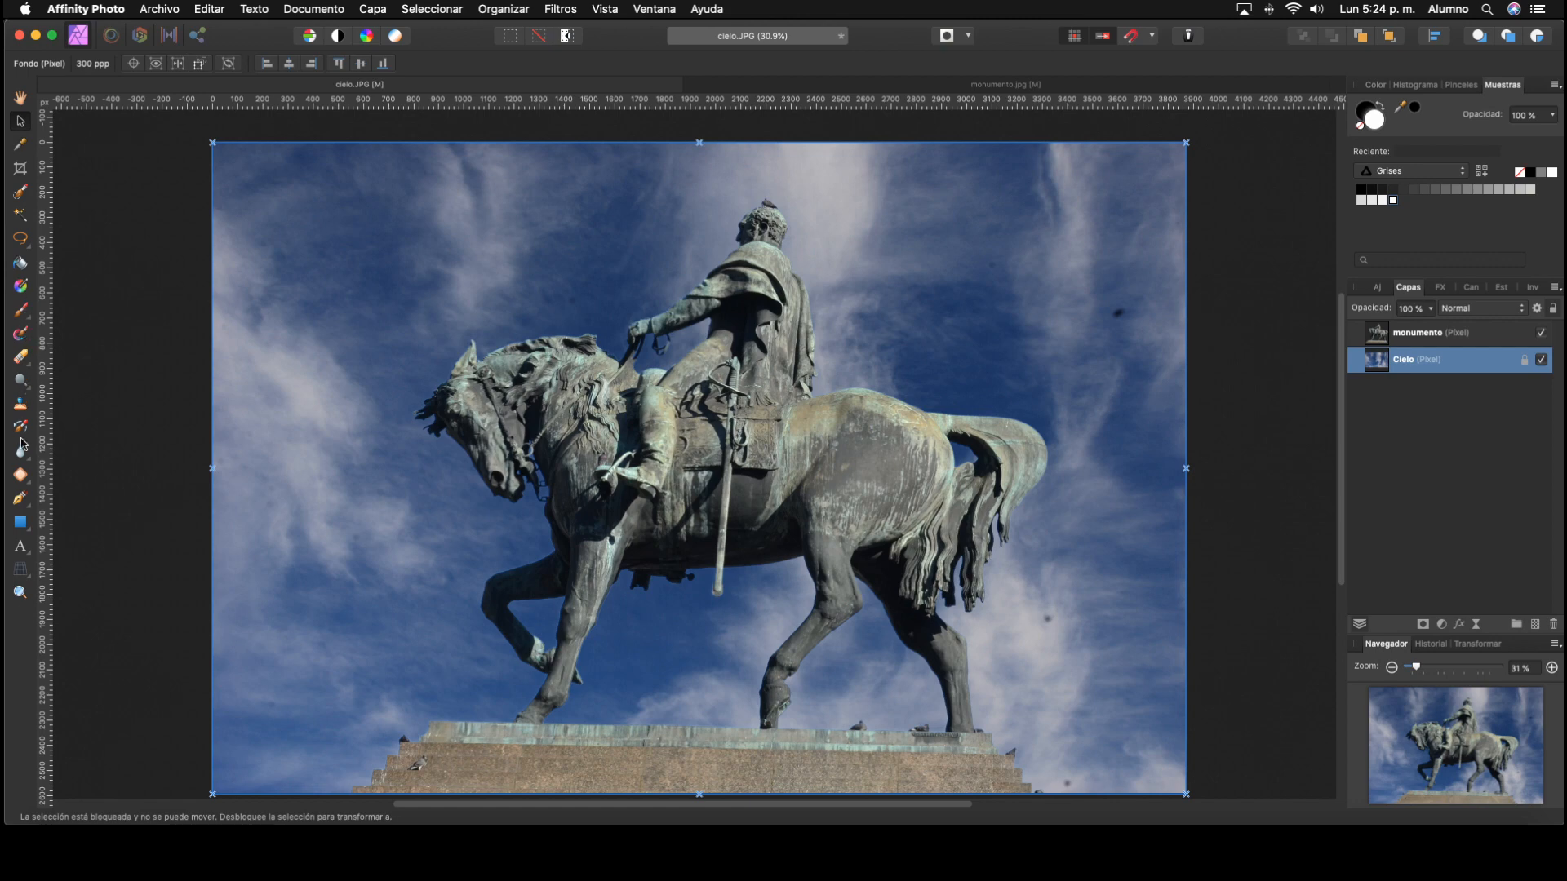
Step: With the Inpainting Brush, remove the two dark spots from the sky behind the rider on the Cielo layer
left_click(23, 477)
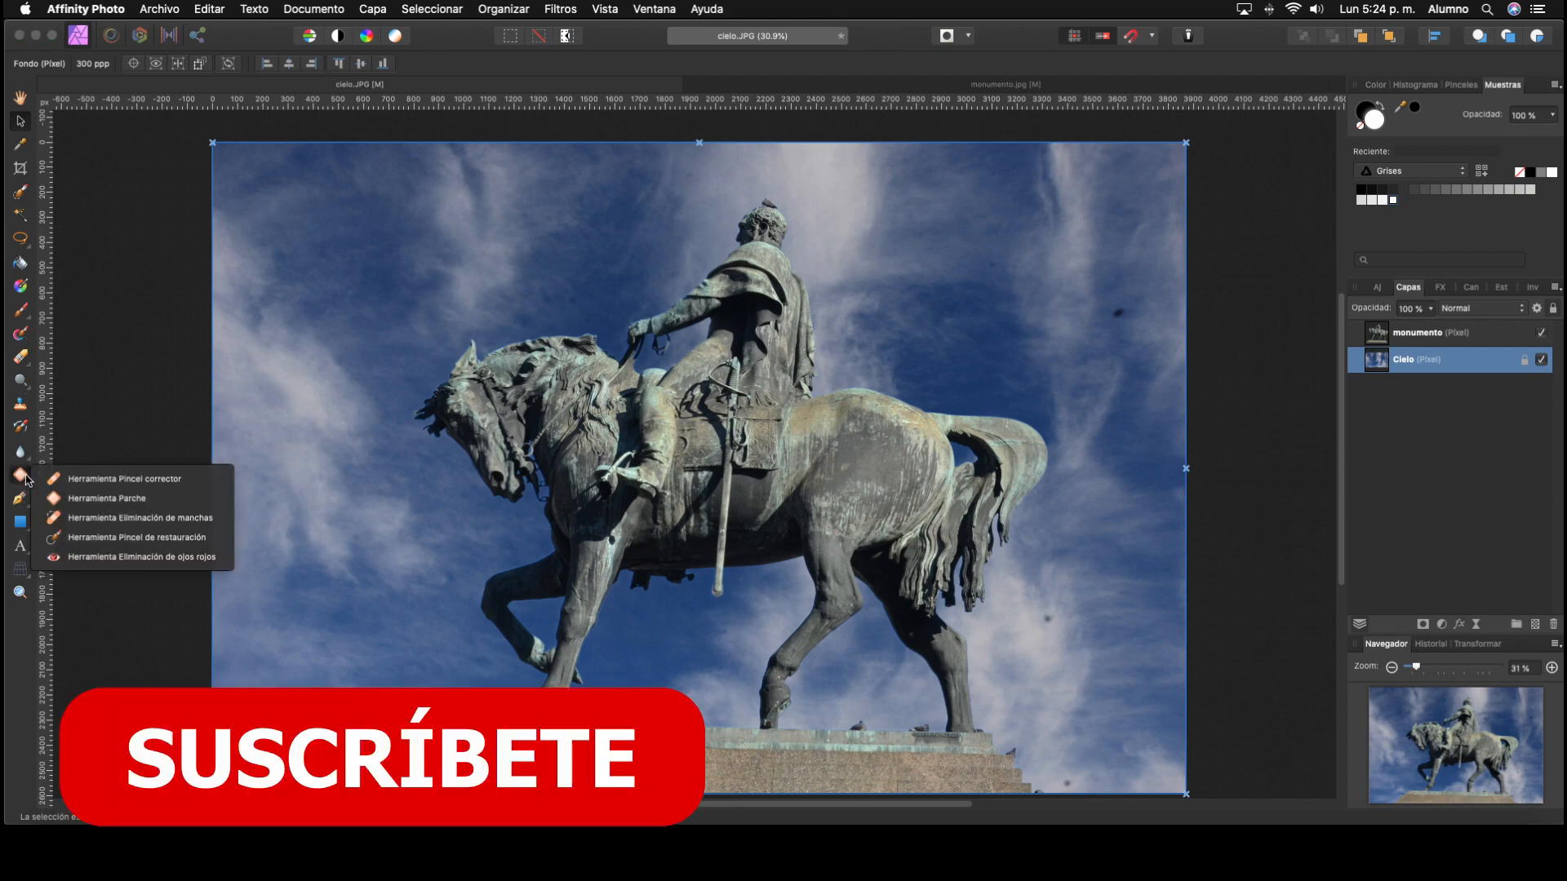
left_click(137, 538)
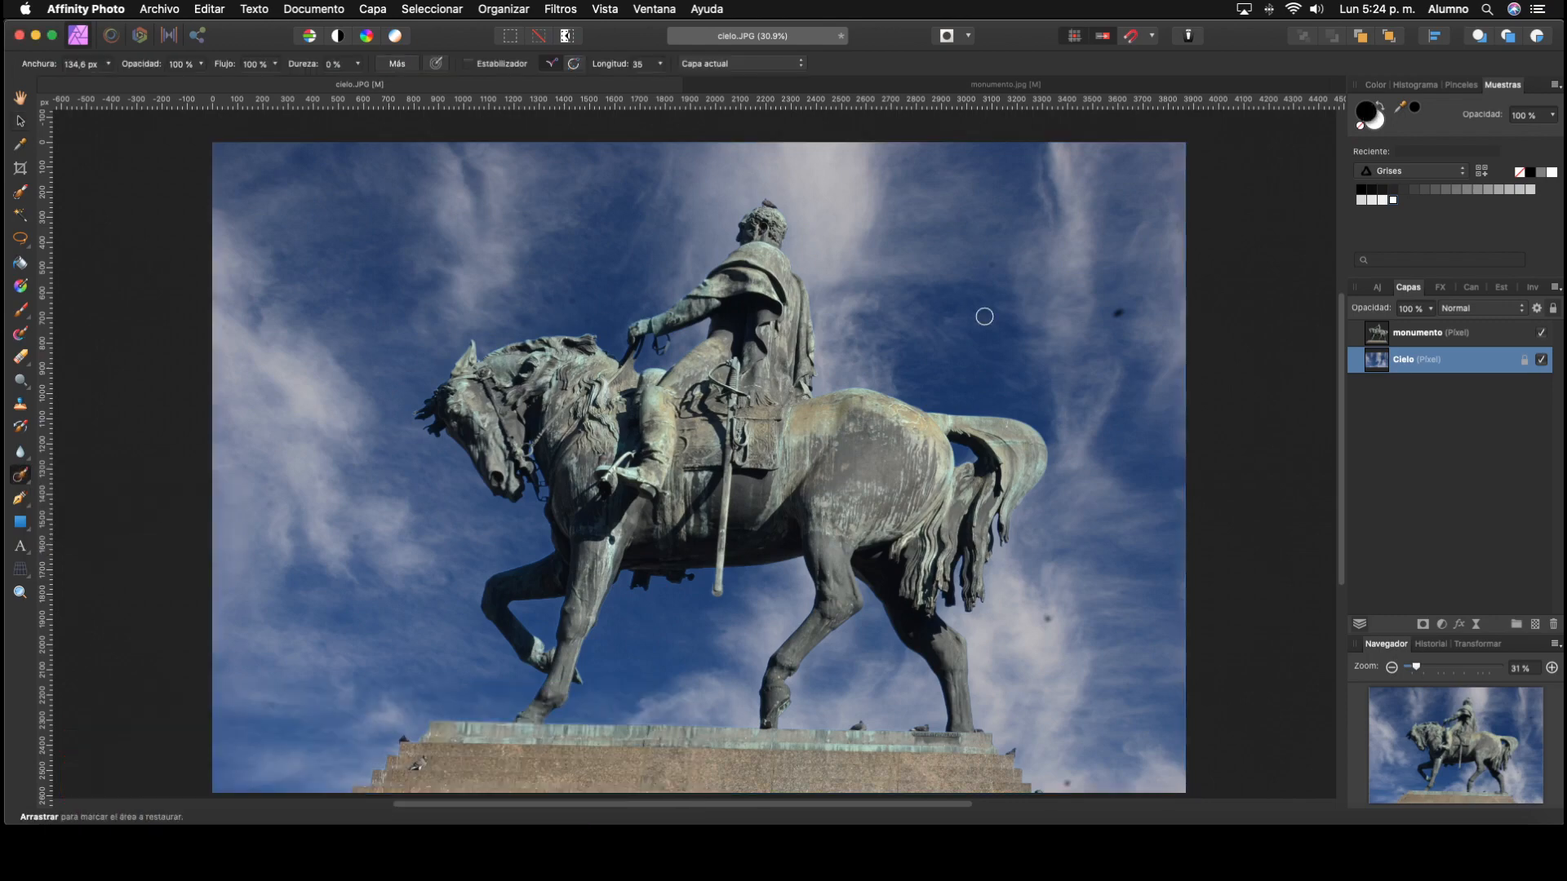
left_click(1433, 667)
left_click_drag(1433, 669, 1463, 669)
mouse_move(1455, 743)
left_mouse_down()
mouse_move(1491, 710)
mouse_move(1510, 718)
left_mouse_up()
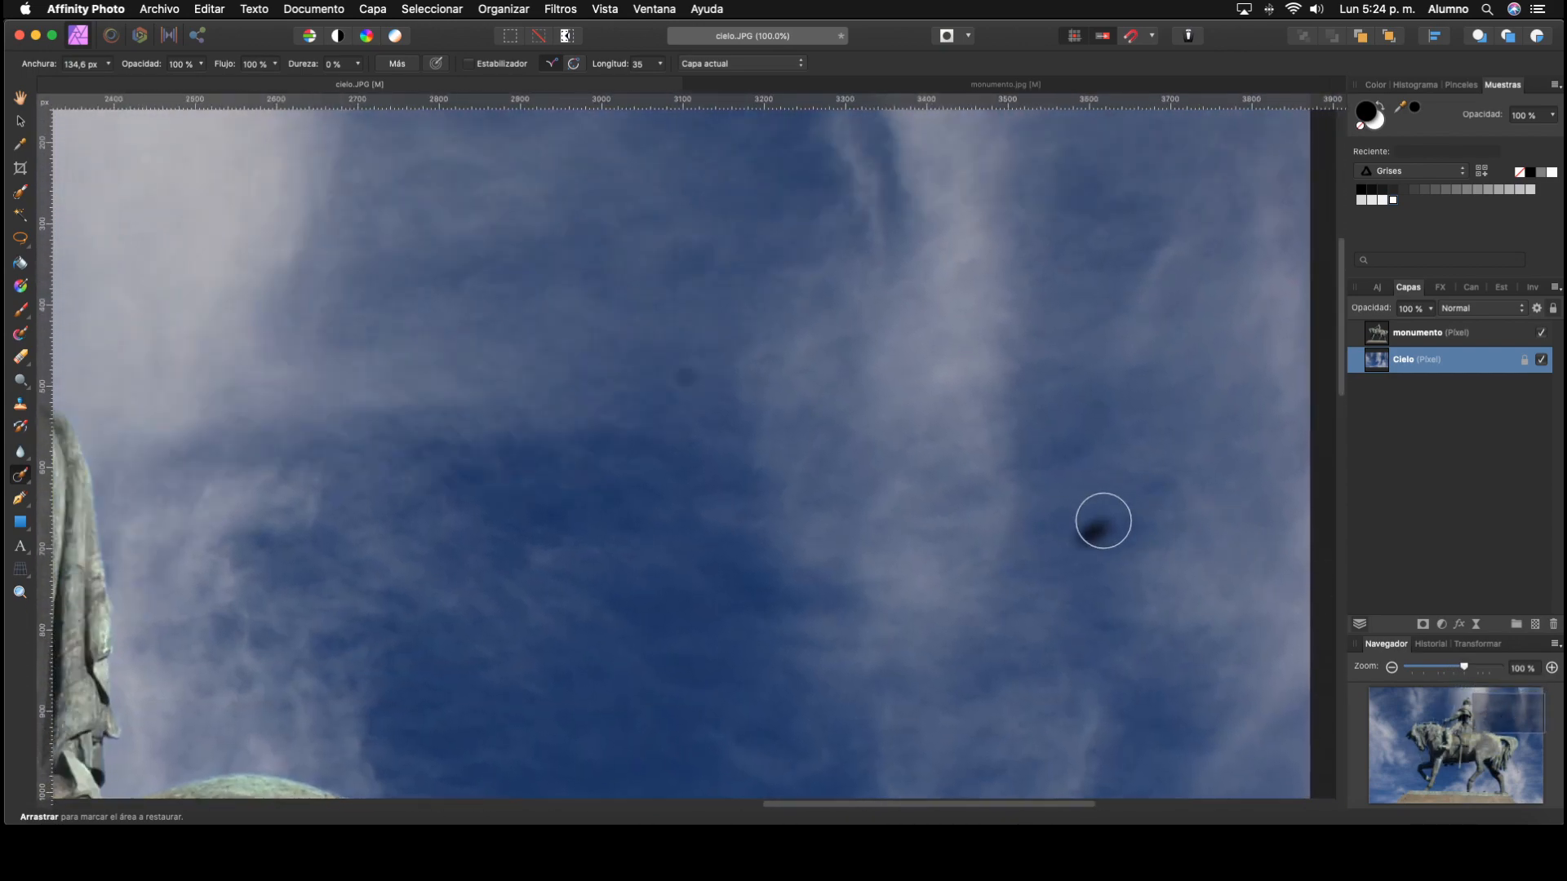
left_click_drag(1099, 522, 1077, 545)
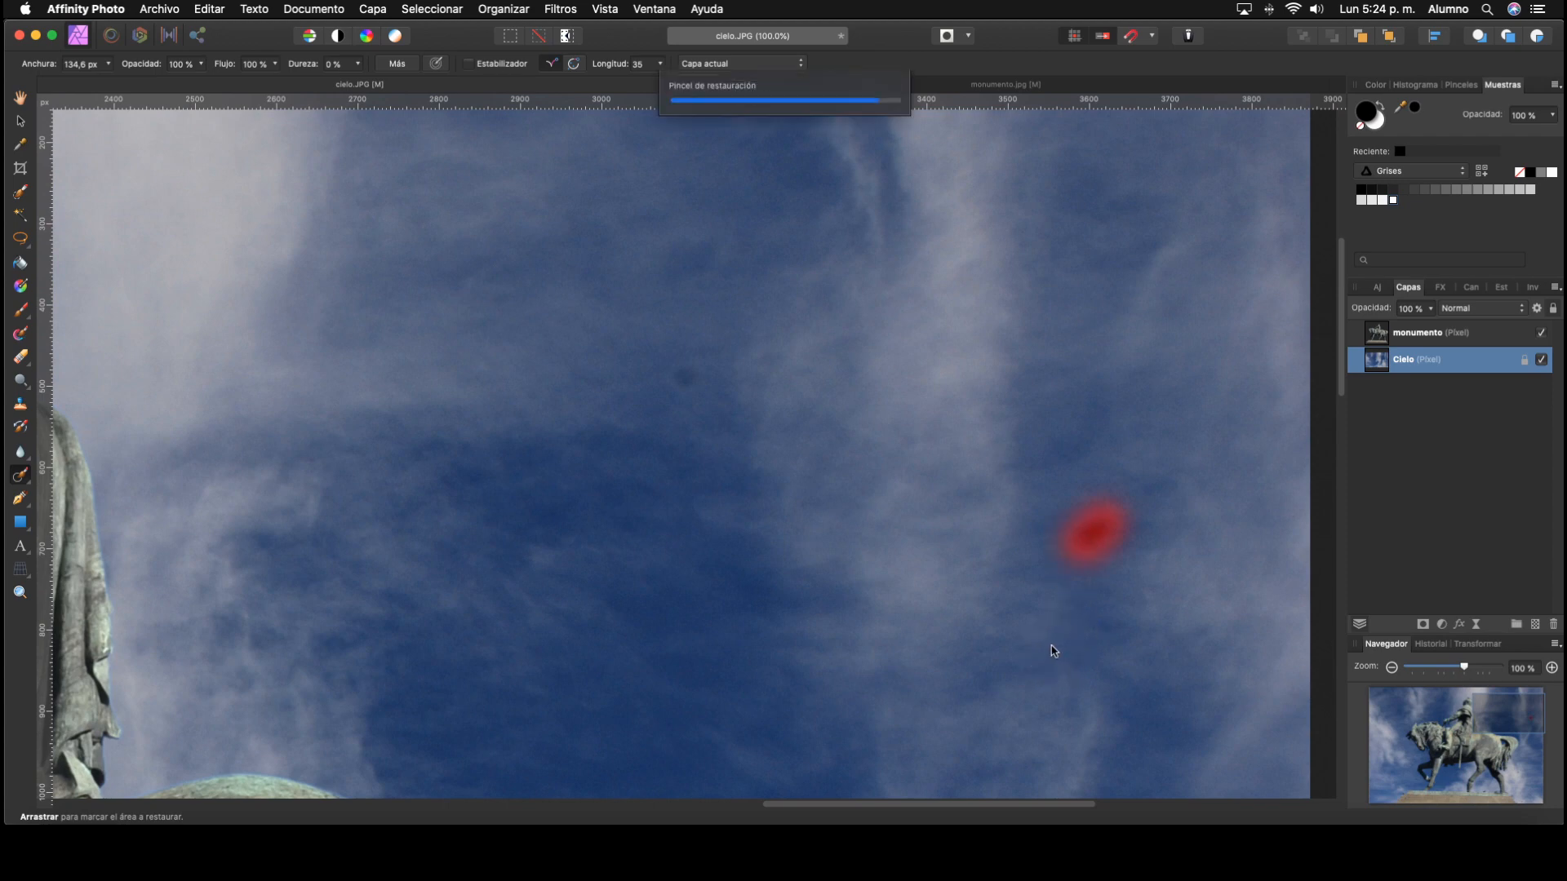
left_click_drag(690, 372, 690, 377)
Step: Inpaint the small dark specks in the sky in front of the rider, above the horse's head
key("space")
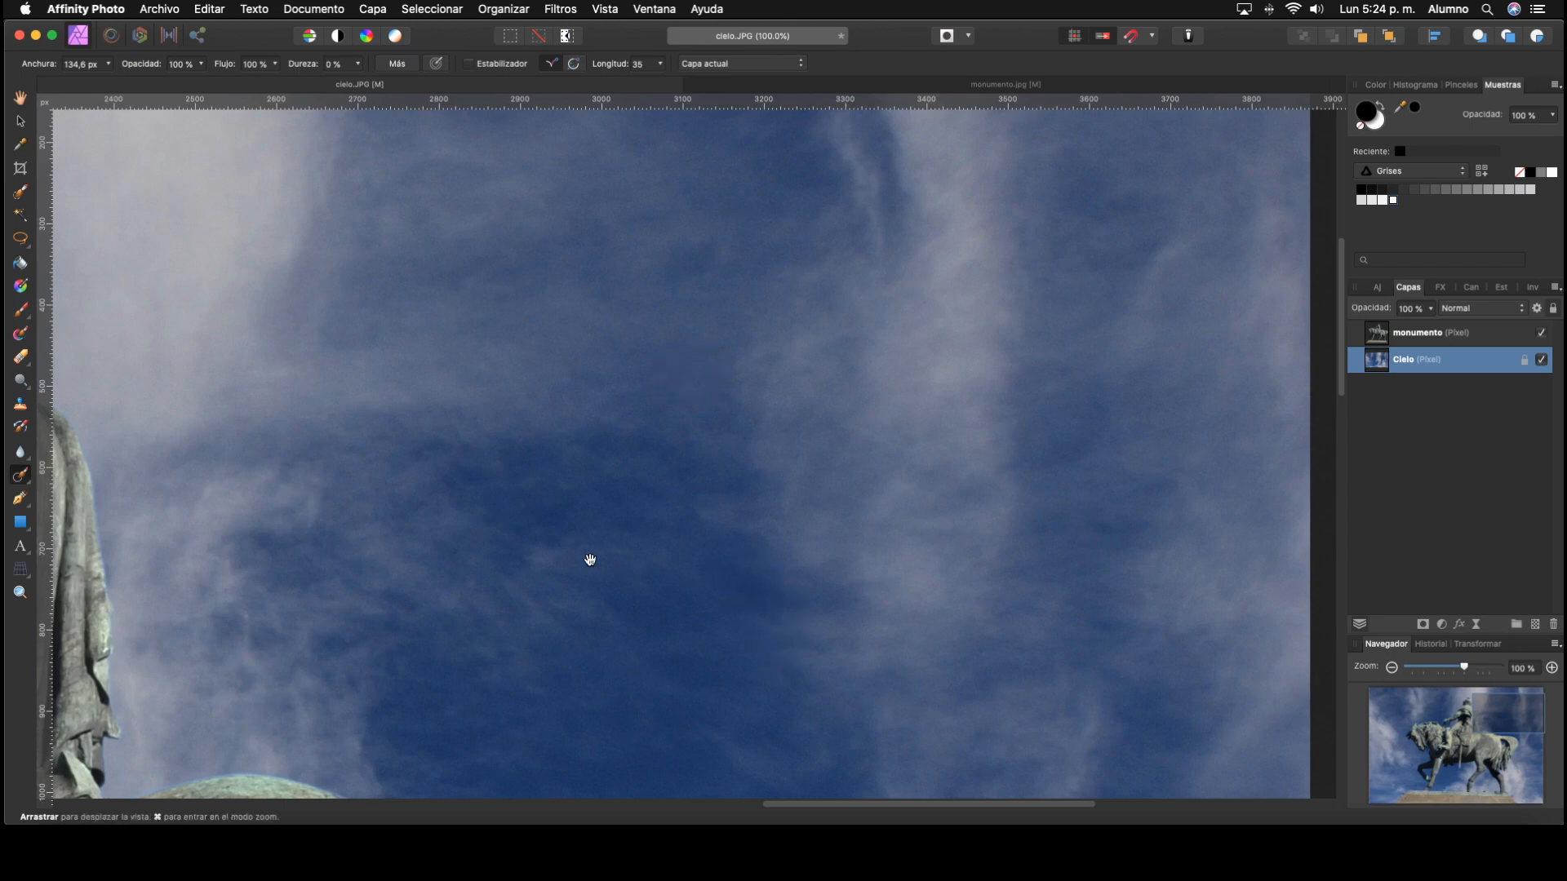
left_click_drag(587, 559, 882, 629)
left_click_drag(559, 547, 1000, 482)
mouse_move(514, 563)
left_mouse_down()
mouse_move(821, 472)
mouse_move(806, 607)
left_mouse_up()
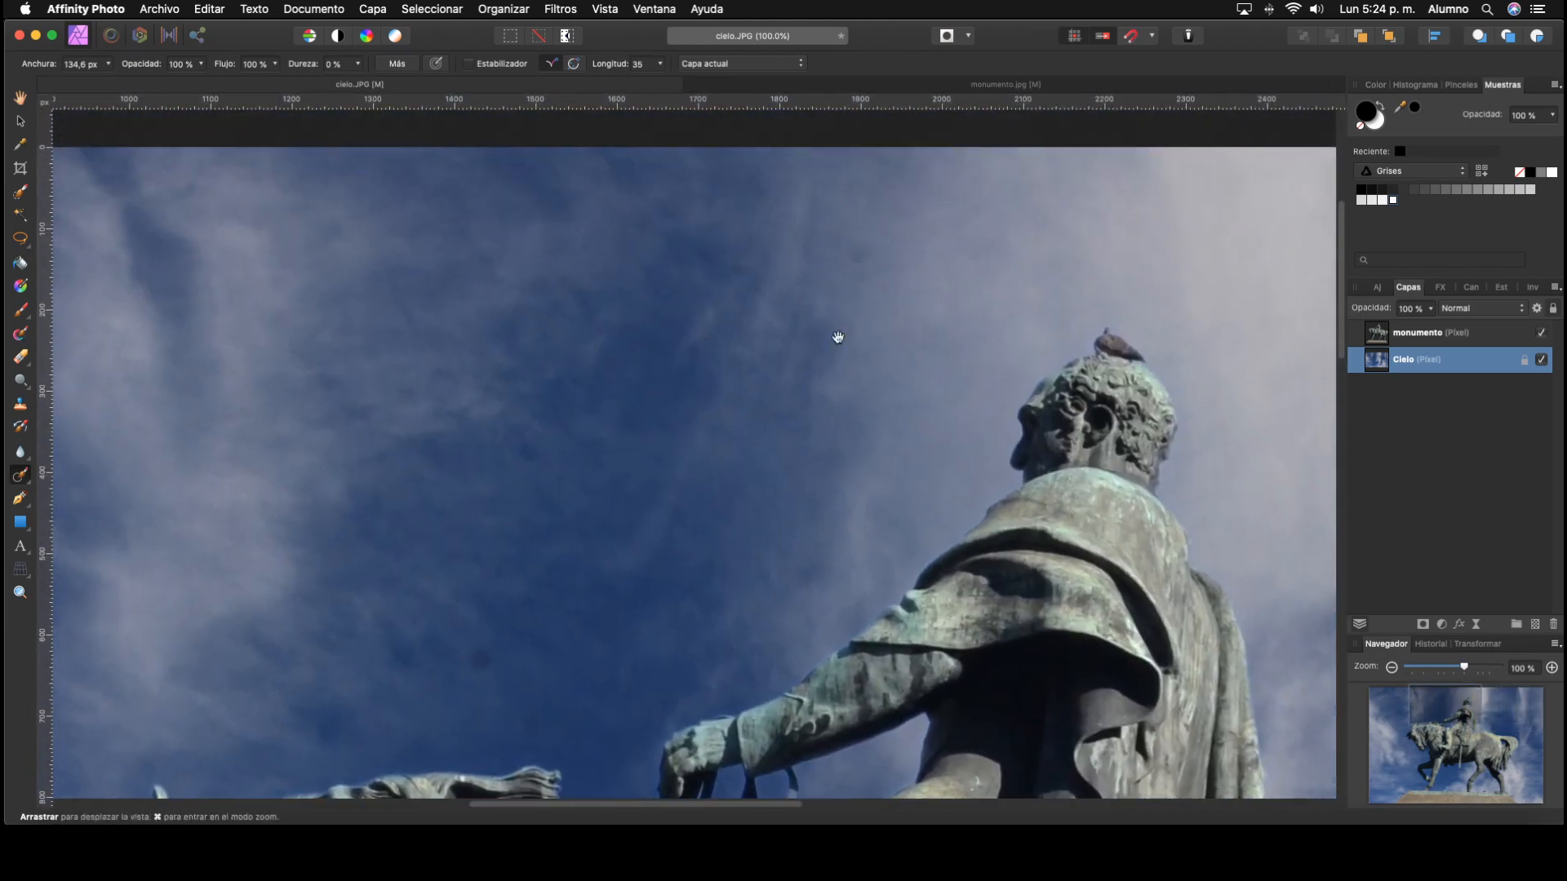
left_click(856, 252)
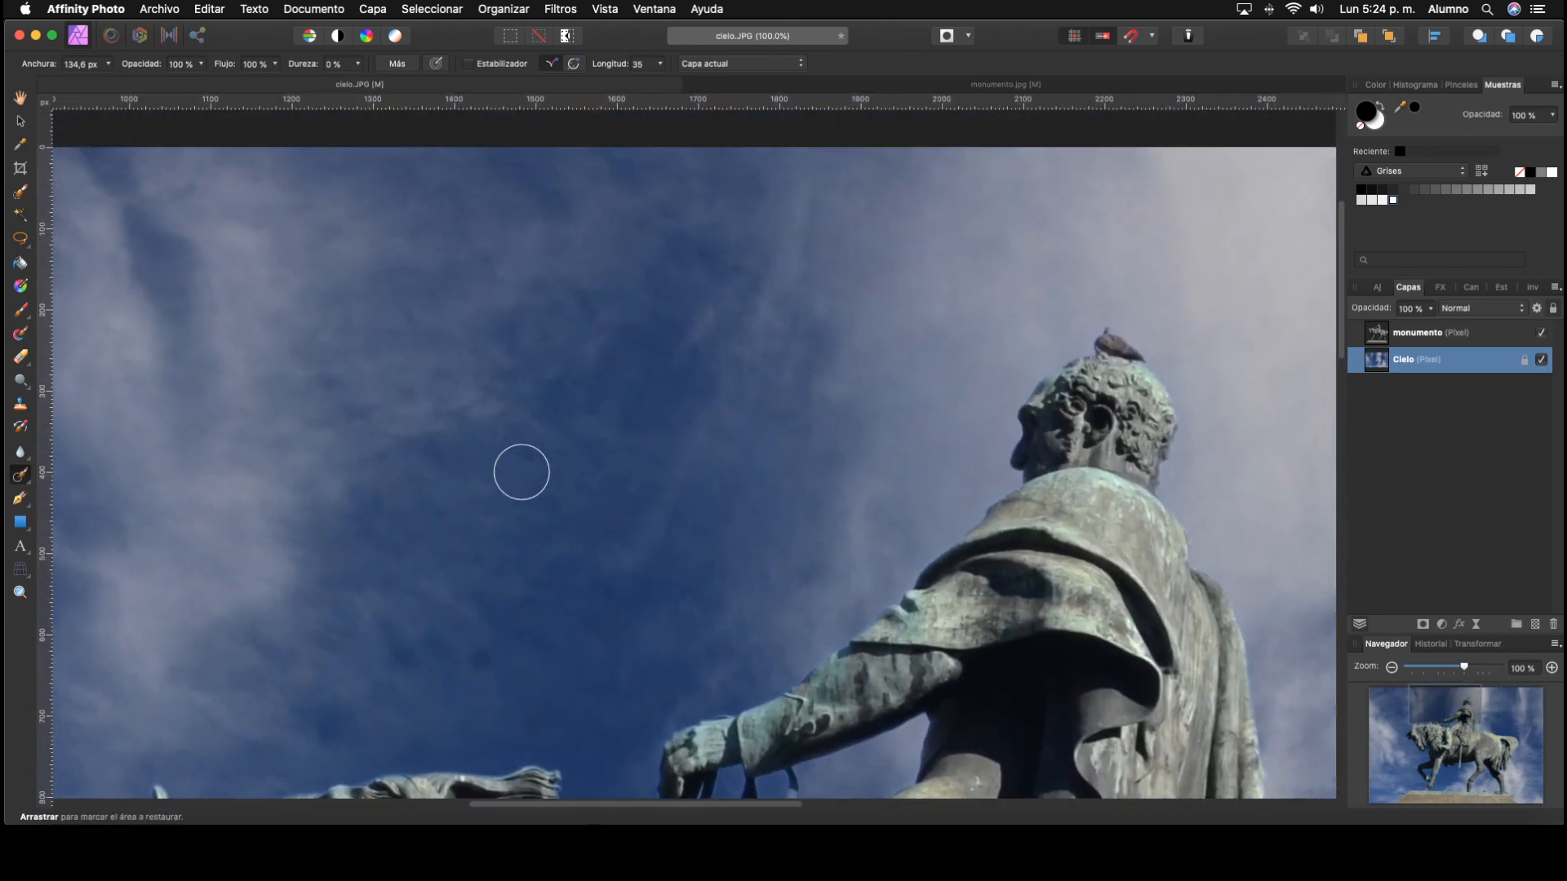
left_click(521, 452)
left_click(475, 658)
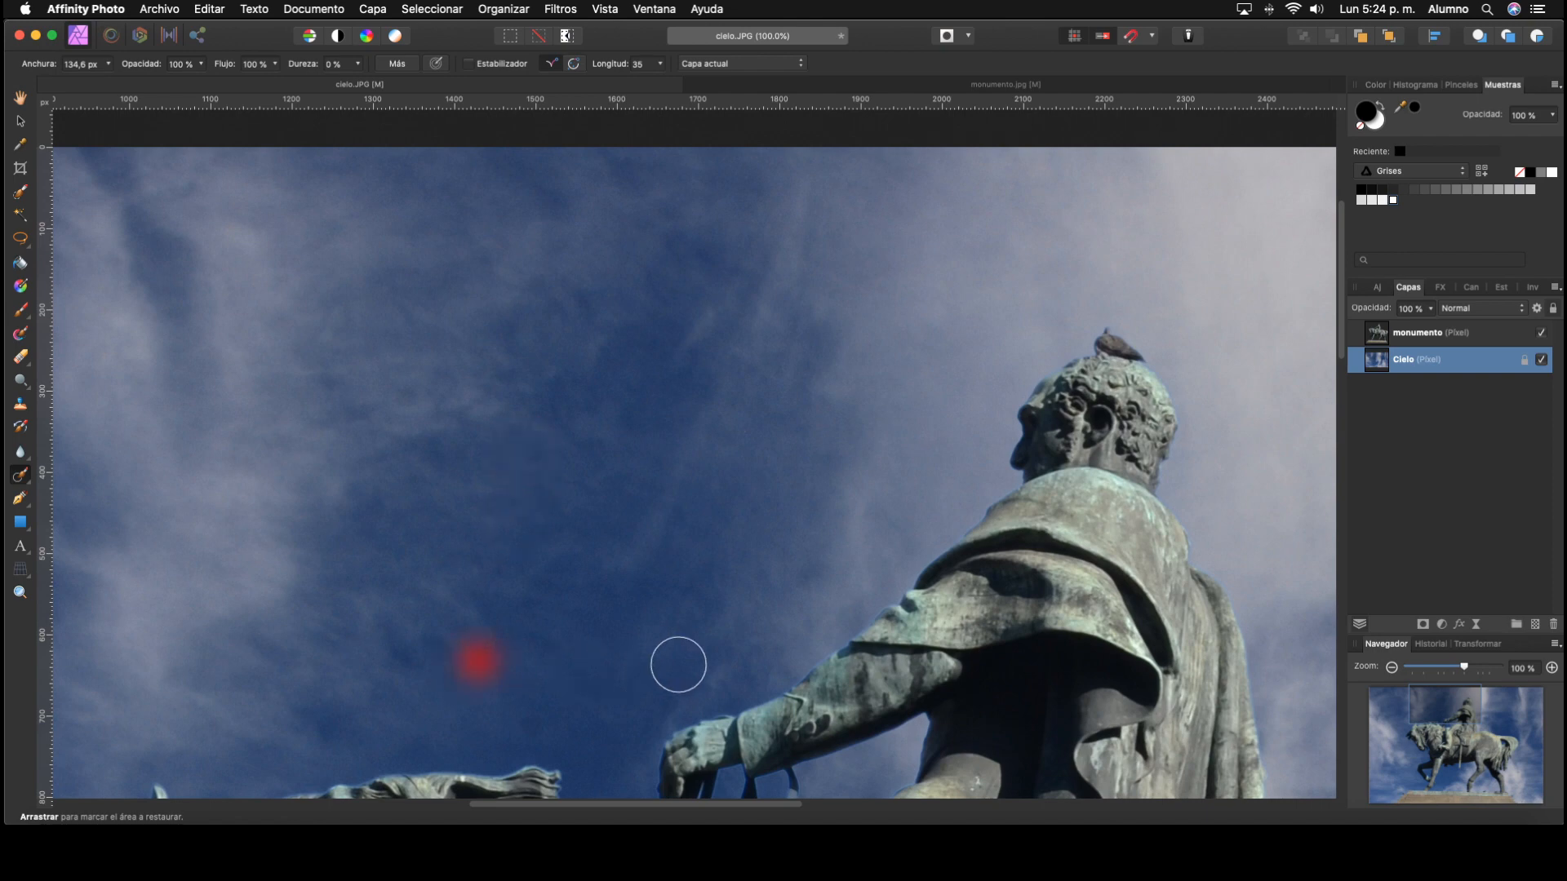
key("space")
left_click_drag(628, 614, 655, 411)
left_click(560, 511)
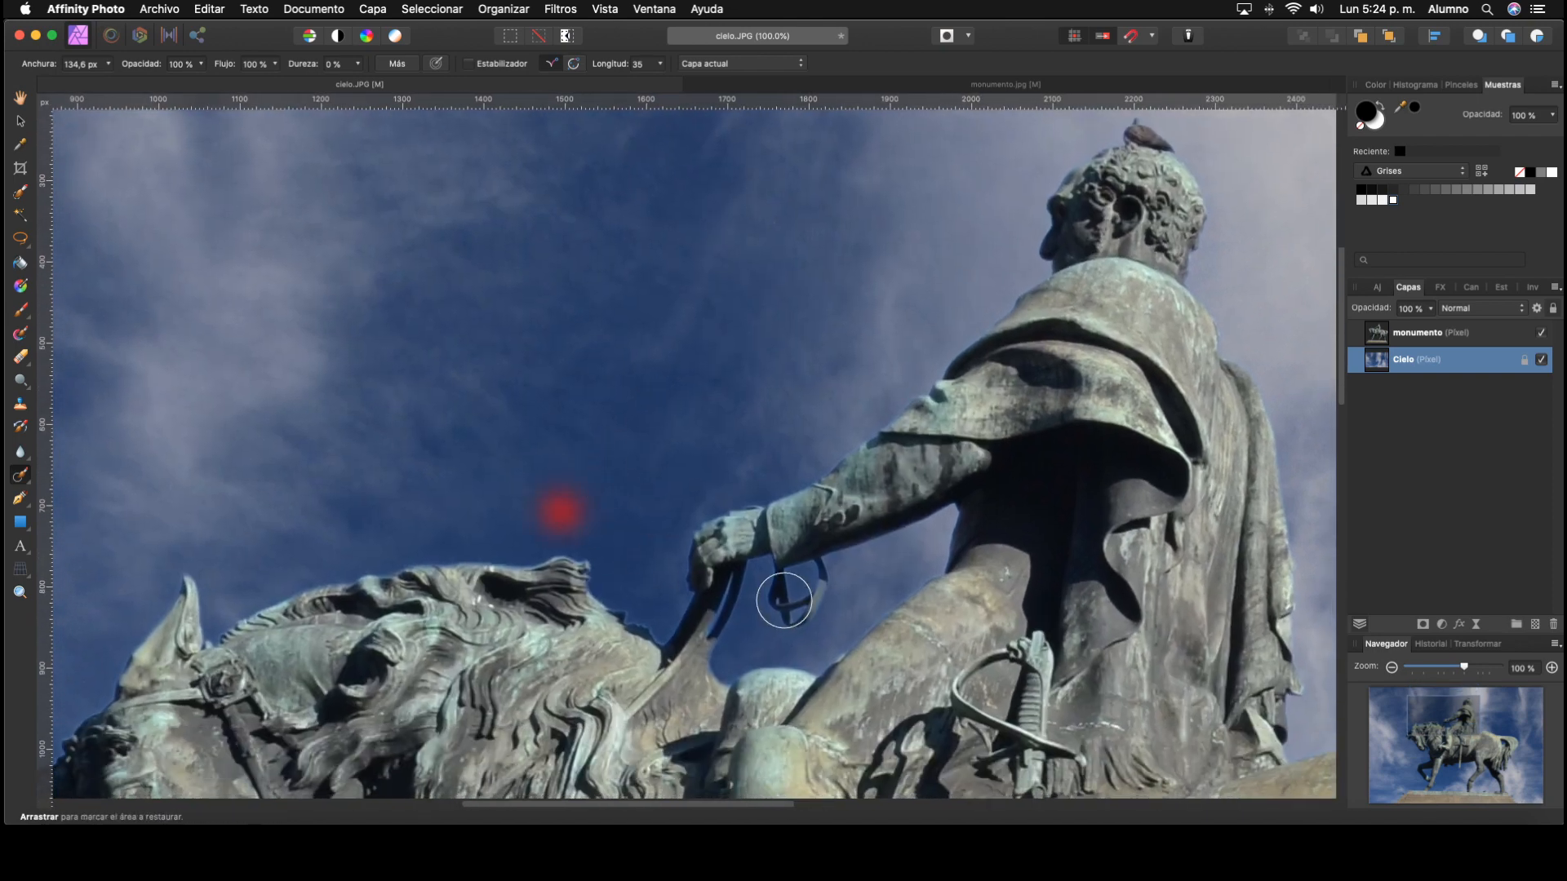
Step: Inpaint the dark spots in the cloudy sky in front of the horse's muzzle, out to the photo's edge
key("space")
mouse_move(342, 520)
left_mouse_down()
mouse_move(521, 487)
mouse_move(857, 325)
left_mouse_up()
left_click_drag(606, 481, 710, 282)
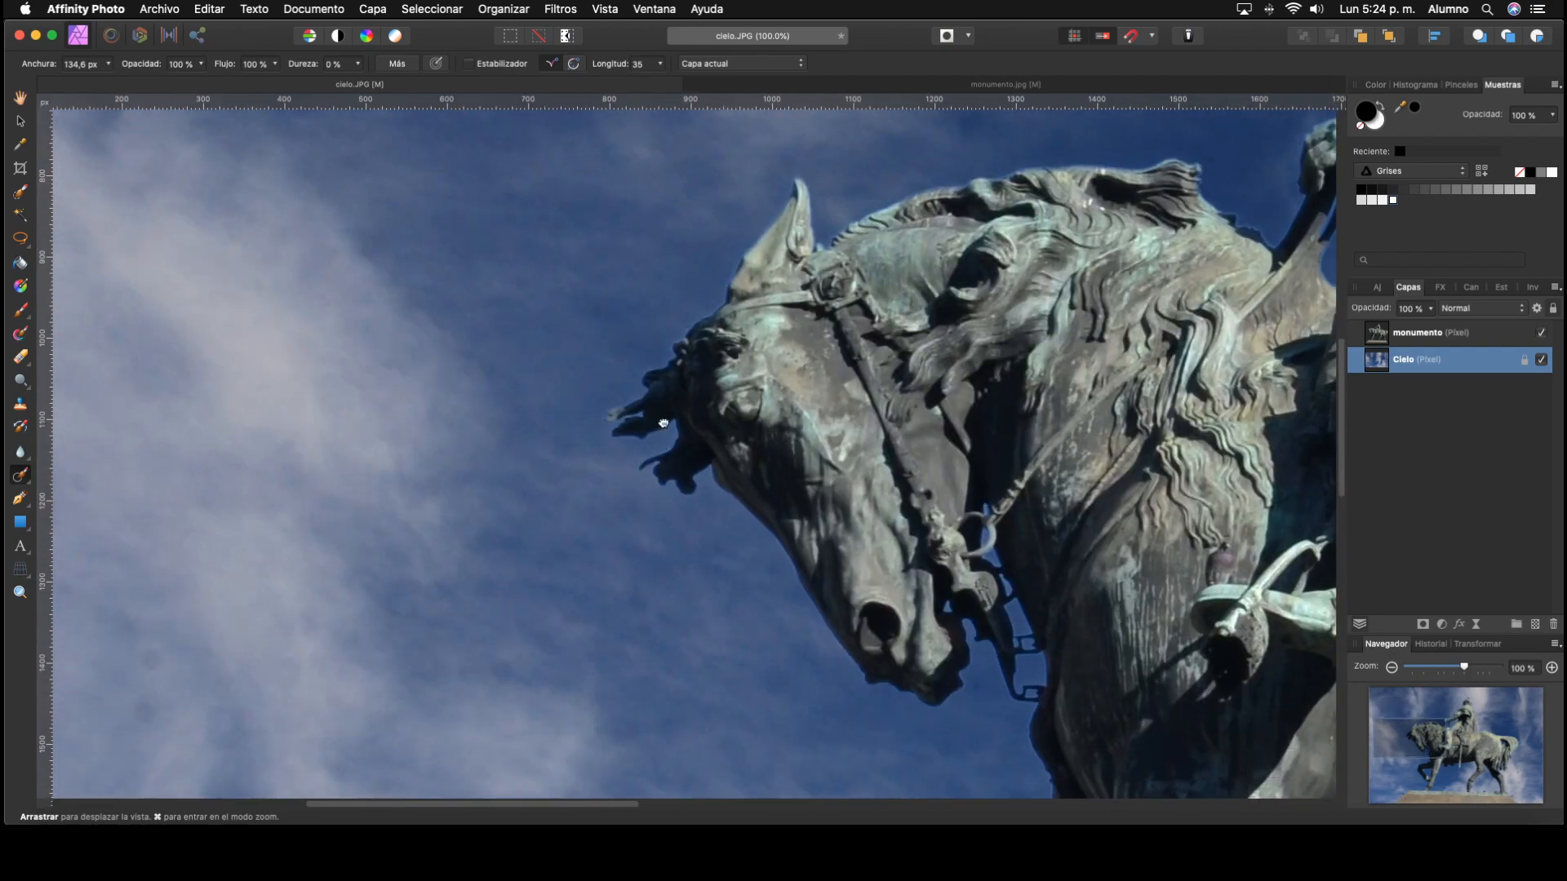
left_click_drag(443, 547, 724, 335)
left_click(298, 373)
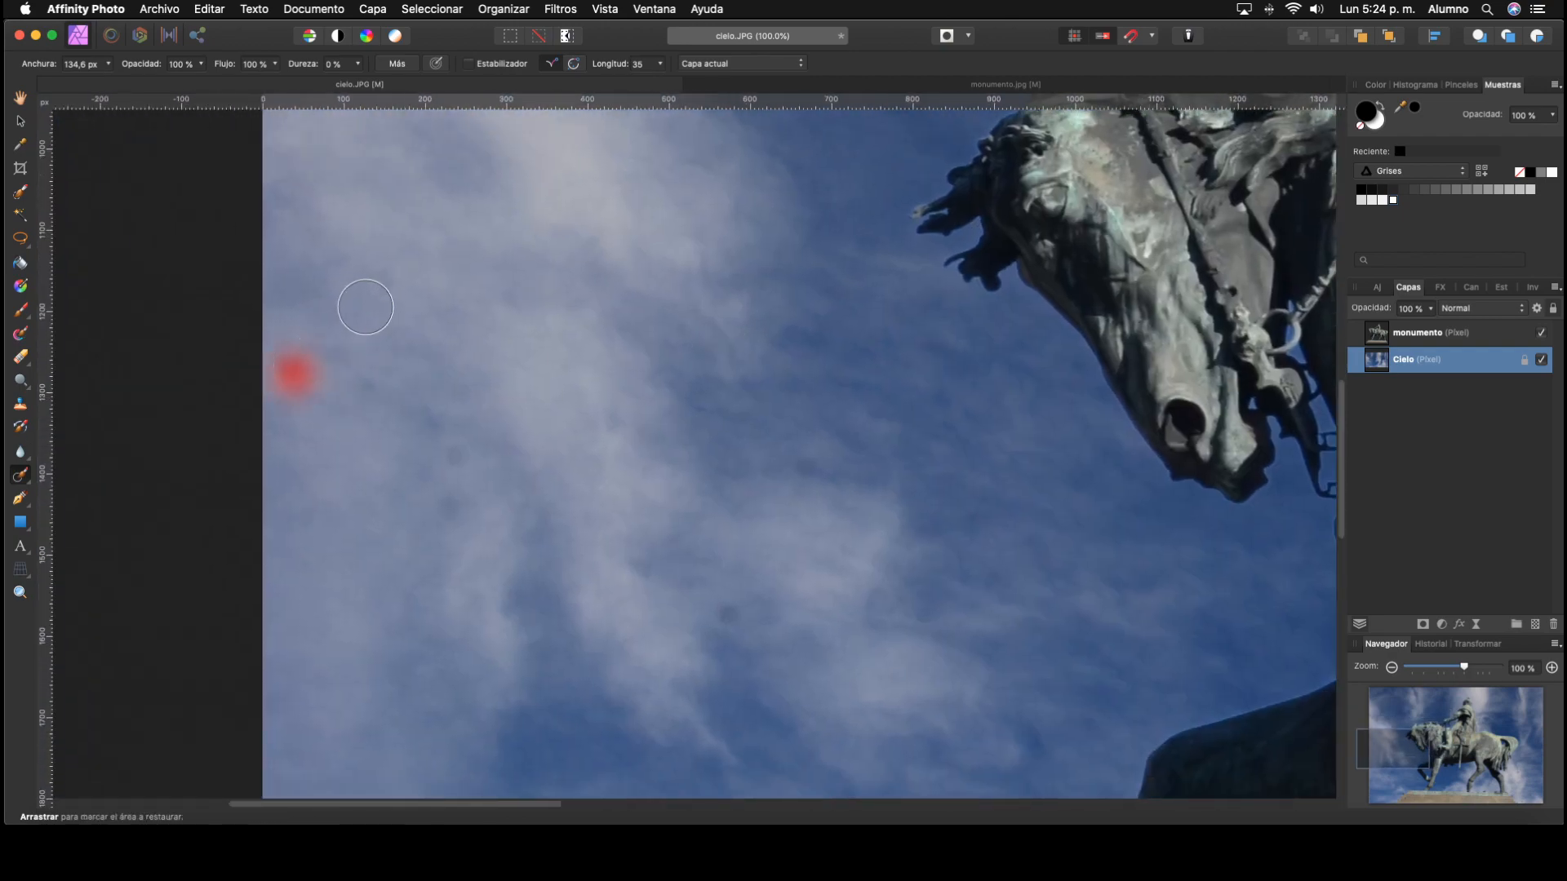
left_click(377, 285)
left_click(458, 452)
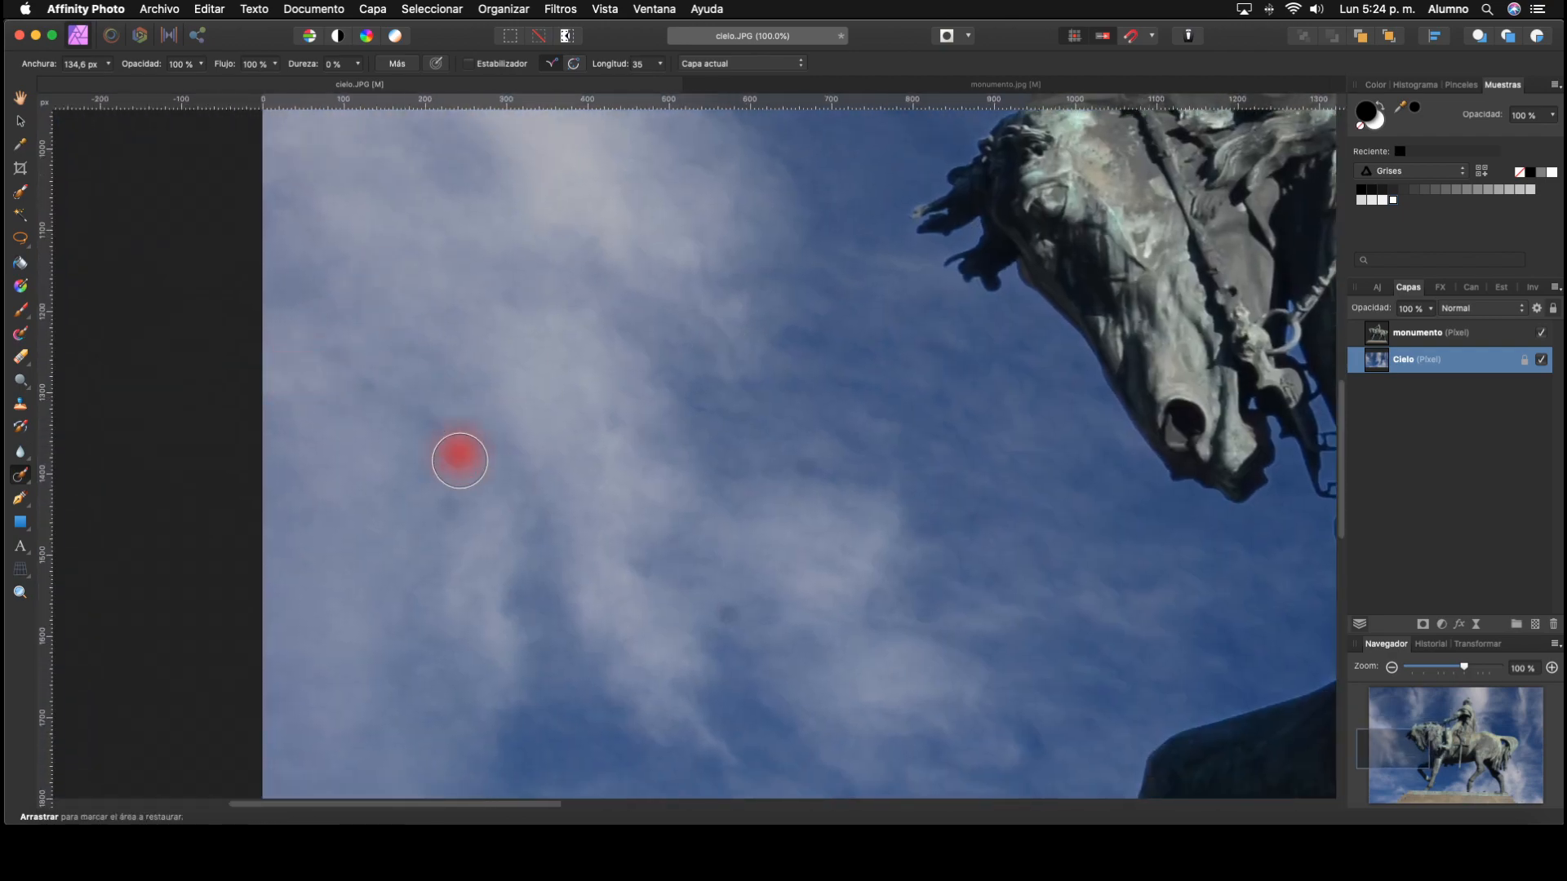
left_click(448, 519)
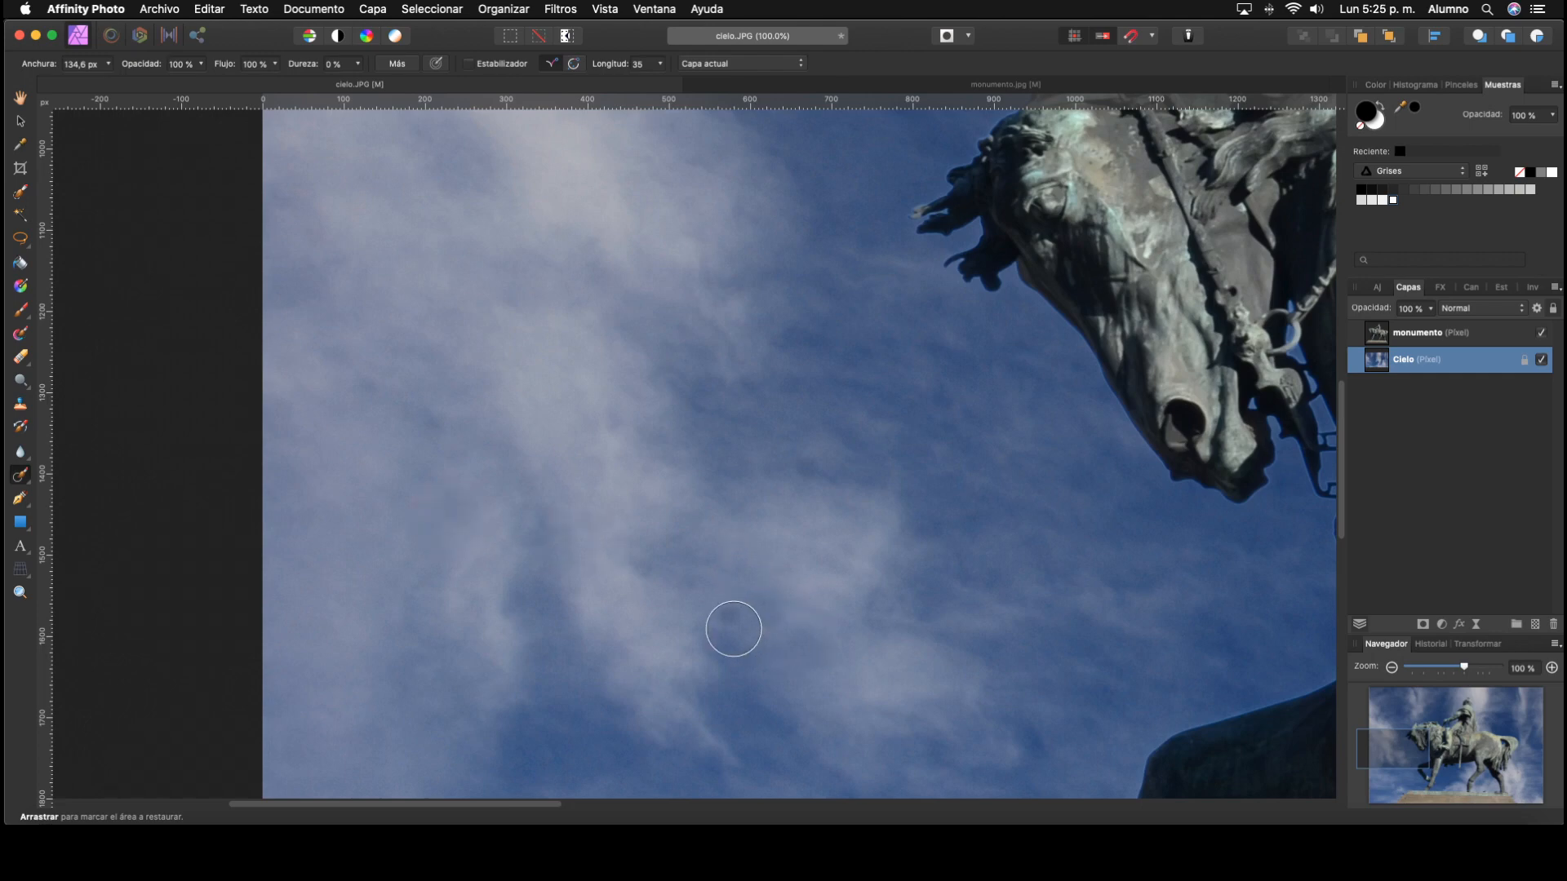
left_click(729, 616)
Step: Inpaint the two dark spots in the sky in front of the horse's raised foreleg
mouse_move(937, 643)
left_mouse_down()
mouse_move(682, 315)
mouse_move(834, 256)
left_mouse_up()
left_click(508, 431)
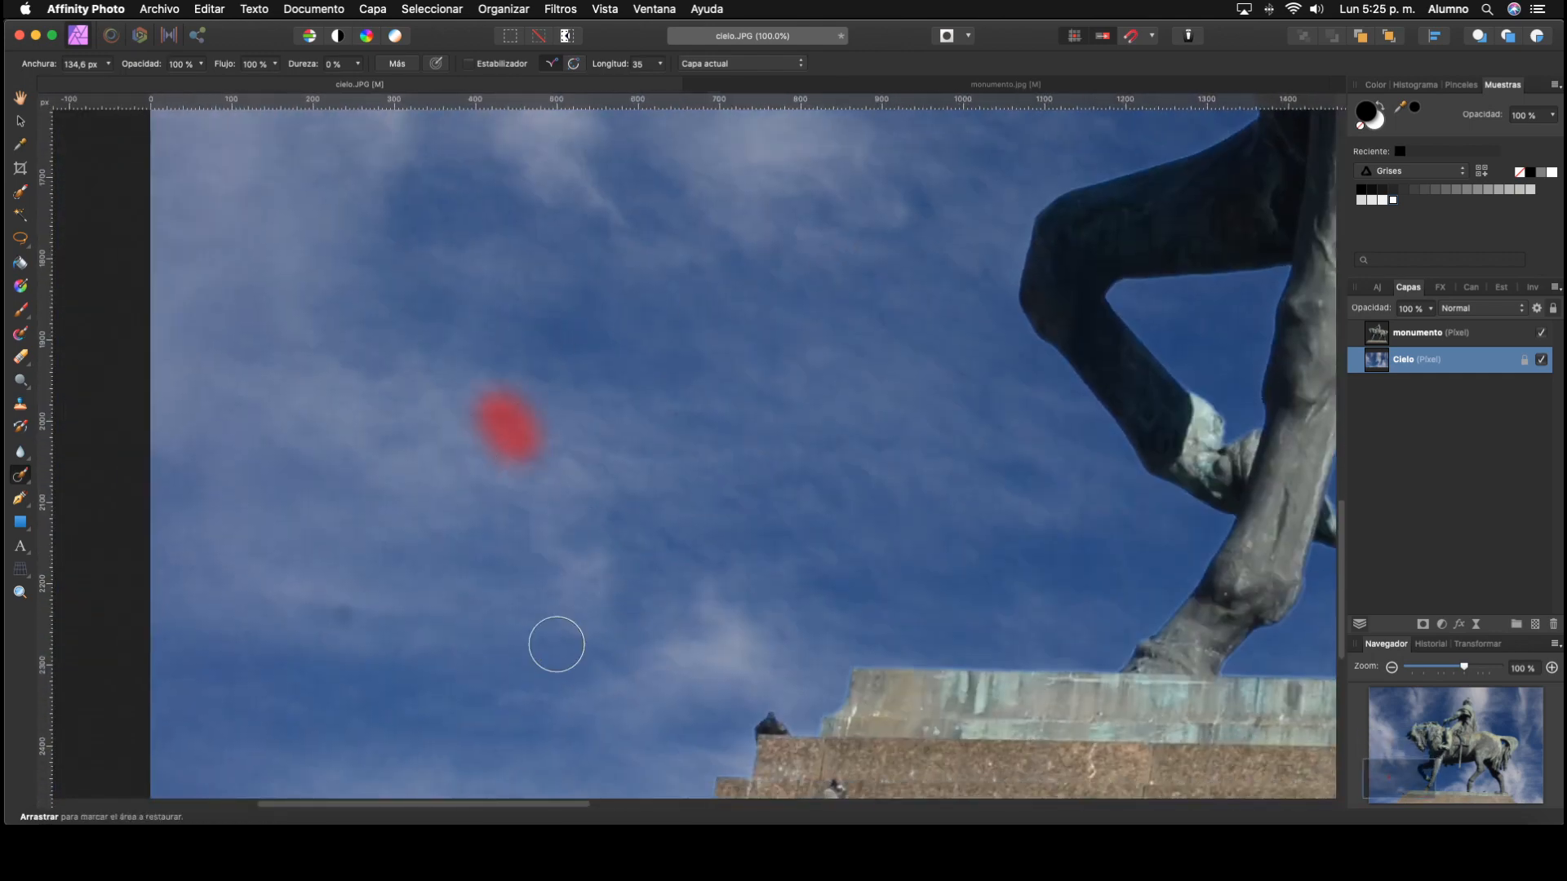
left_click(344, 622)
Step: Inpaint the dark spots in the sky behind the horse's hind leg and beside the stepped pedestal
mouse_move(864, 595)
left_mouse_down()
mouse_move(717, 395)
mouse_move(766, 399)
mouse_move(363, 575)
left_mouse_up()
left_click_drag(937, 436, 586, 661)
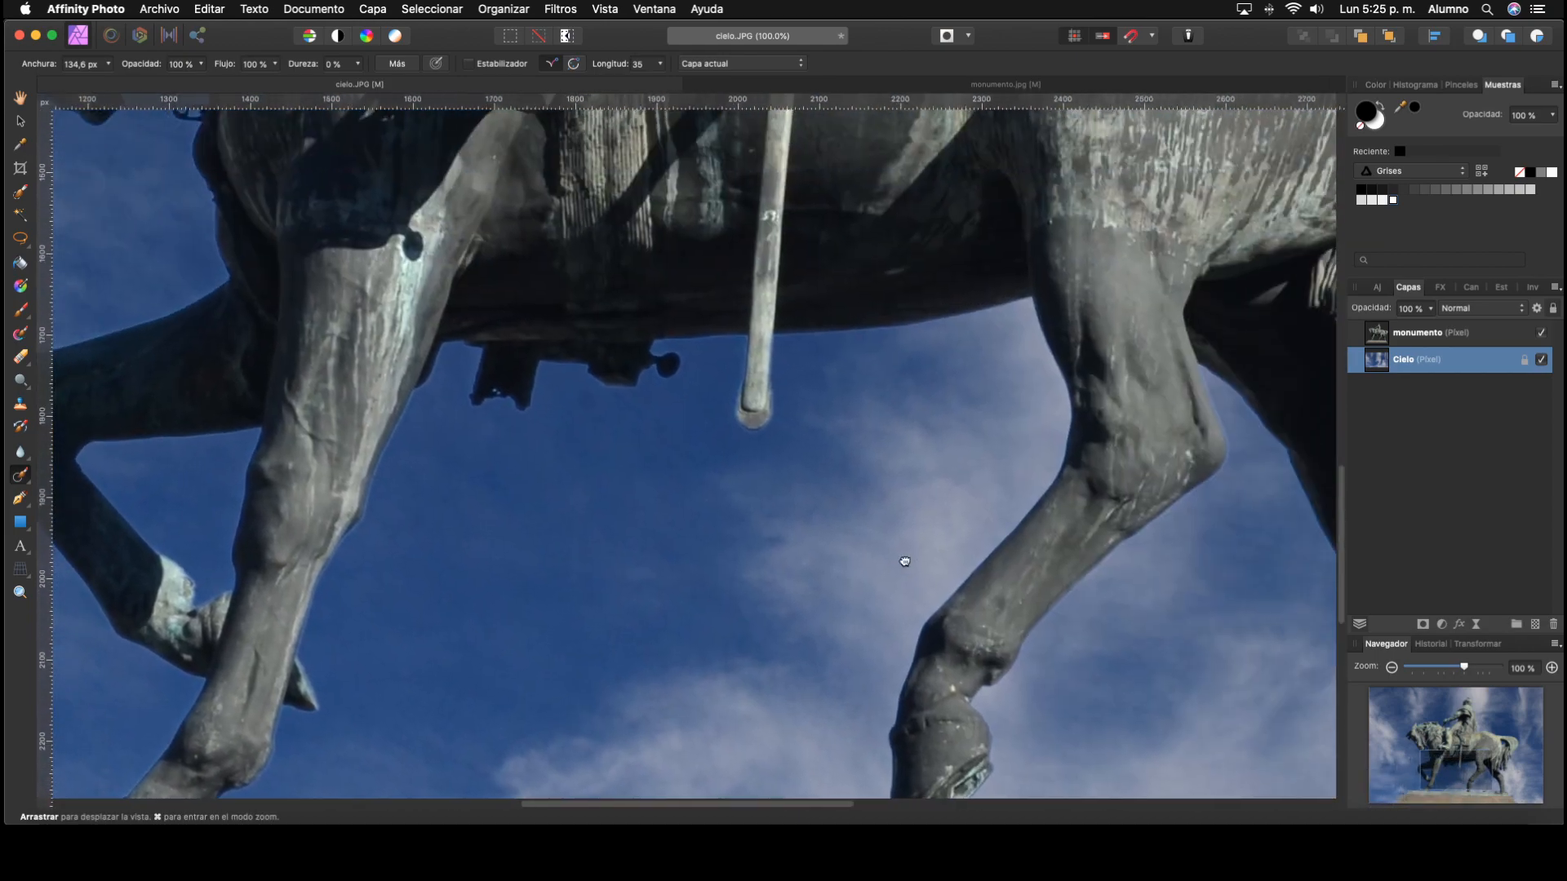
left_click_drag(980, 581, 399, 397)
left_click_drag(702, 507, 176, 634)
left_click(715, 427)
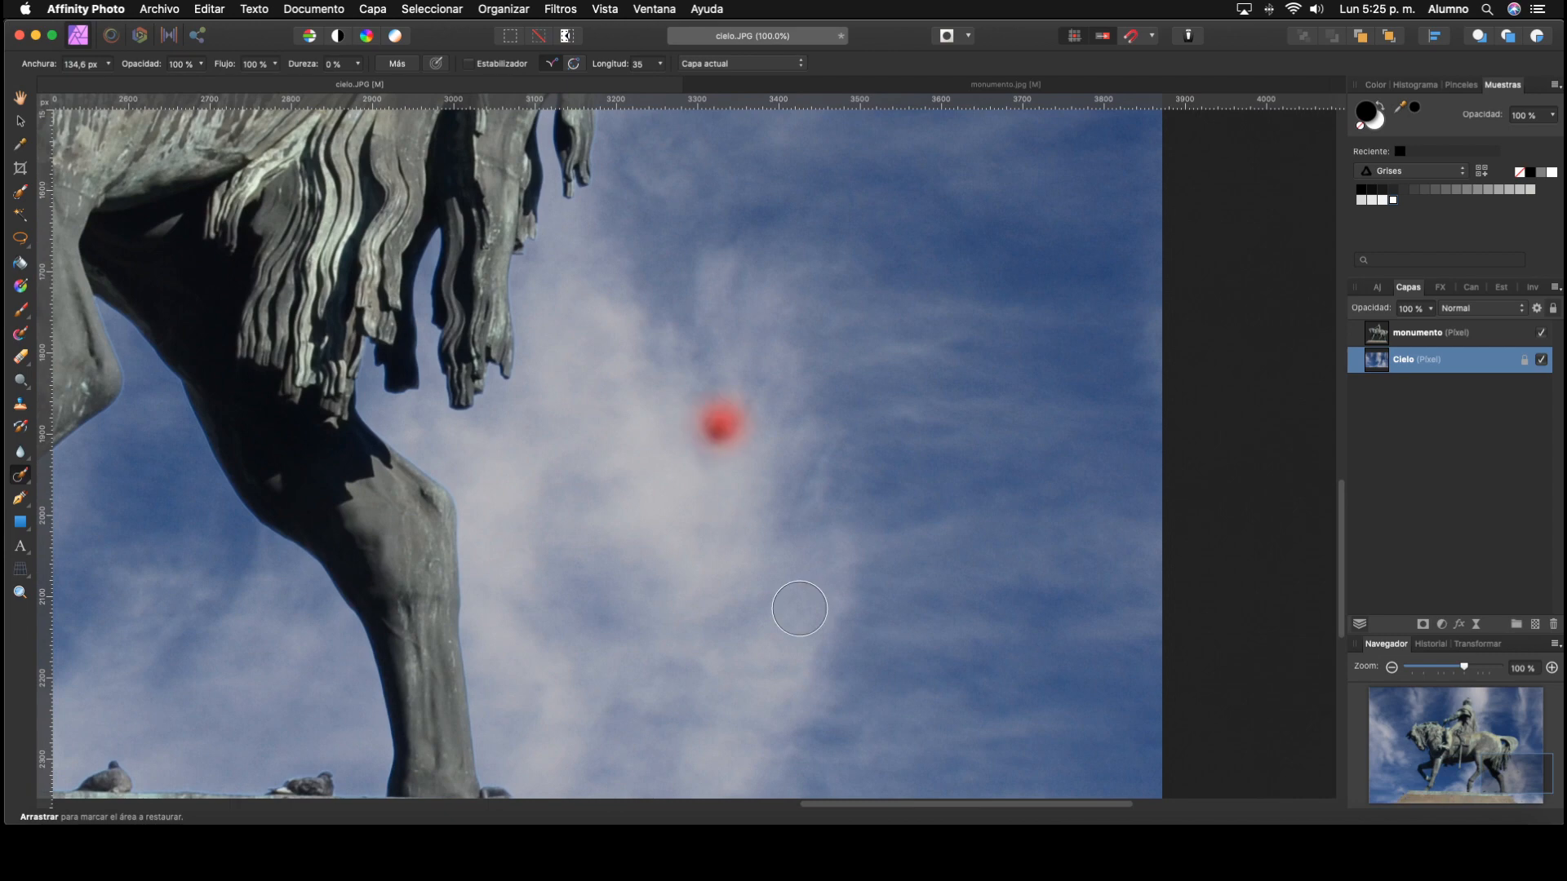
left_click(715, 434)
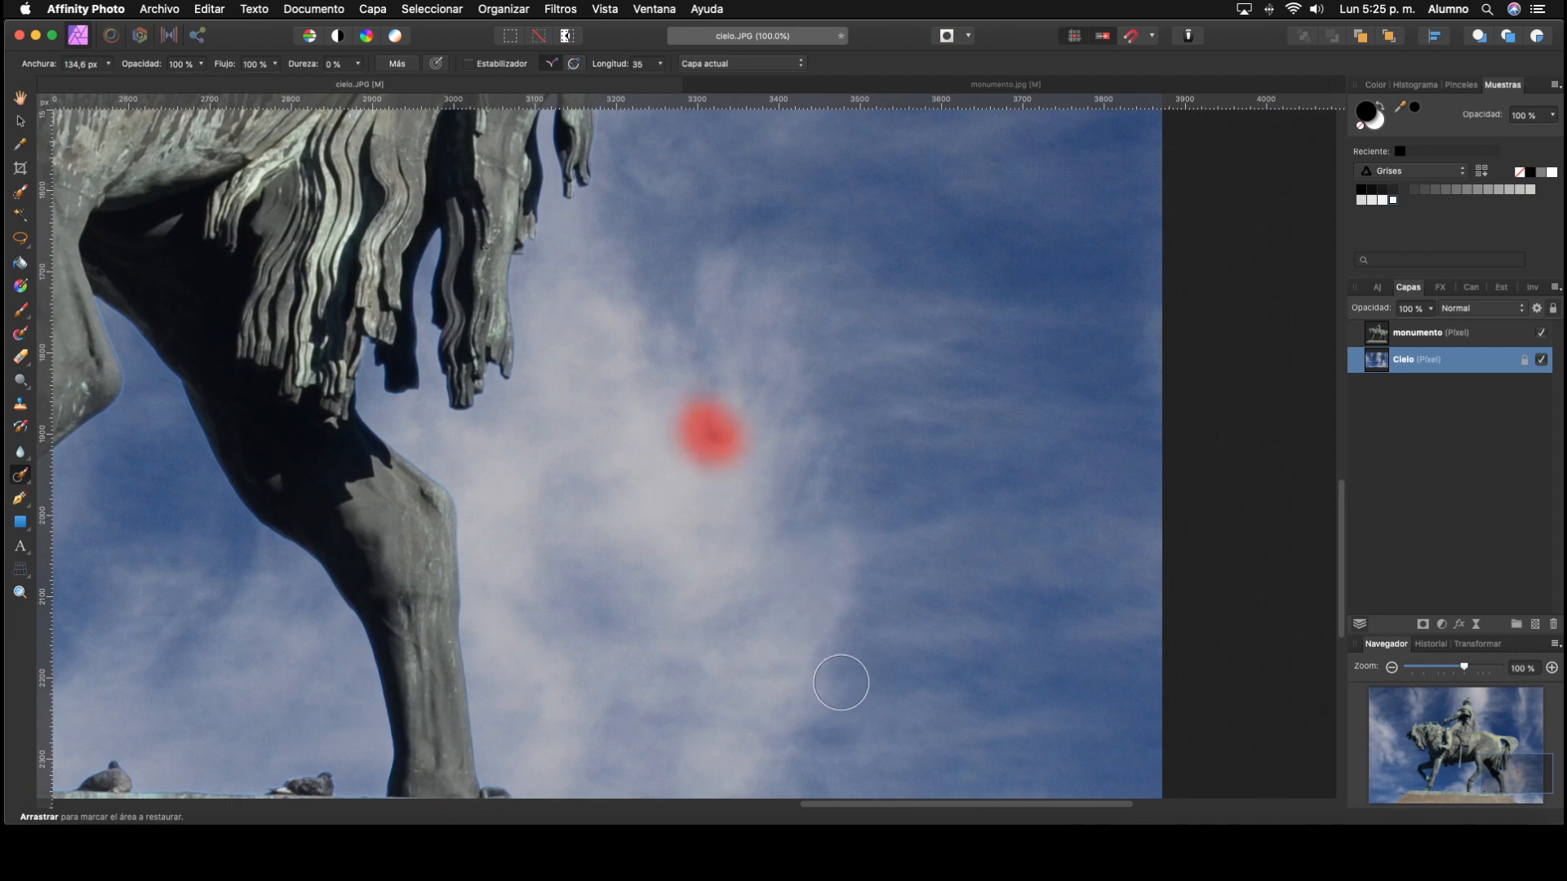
left_click_drag(913, 658, 878, 253)
left_click(758, 577)
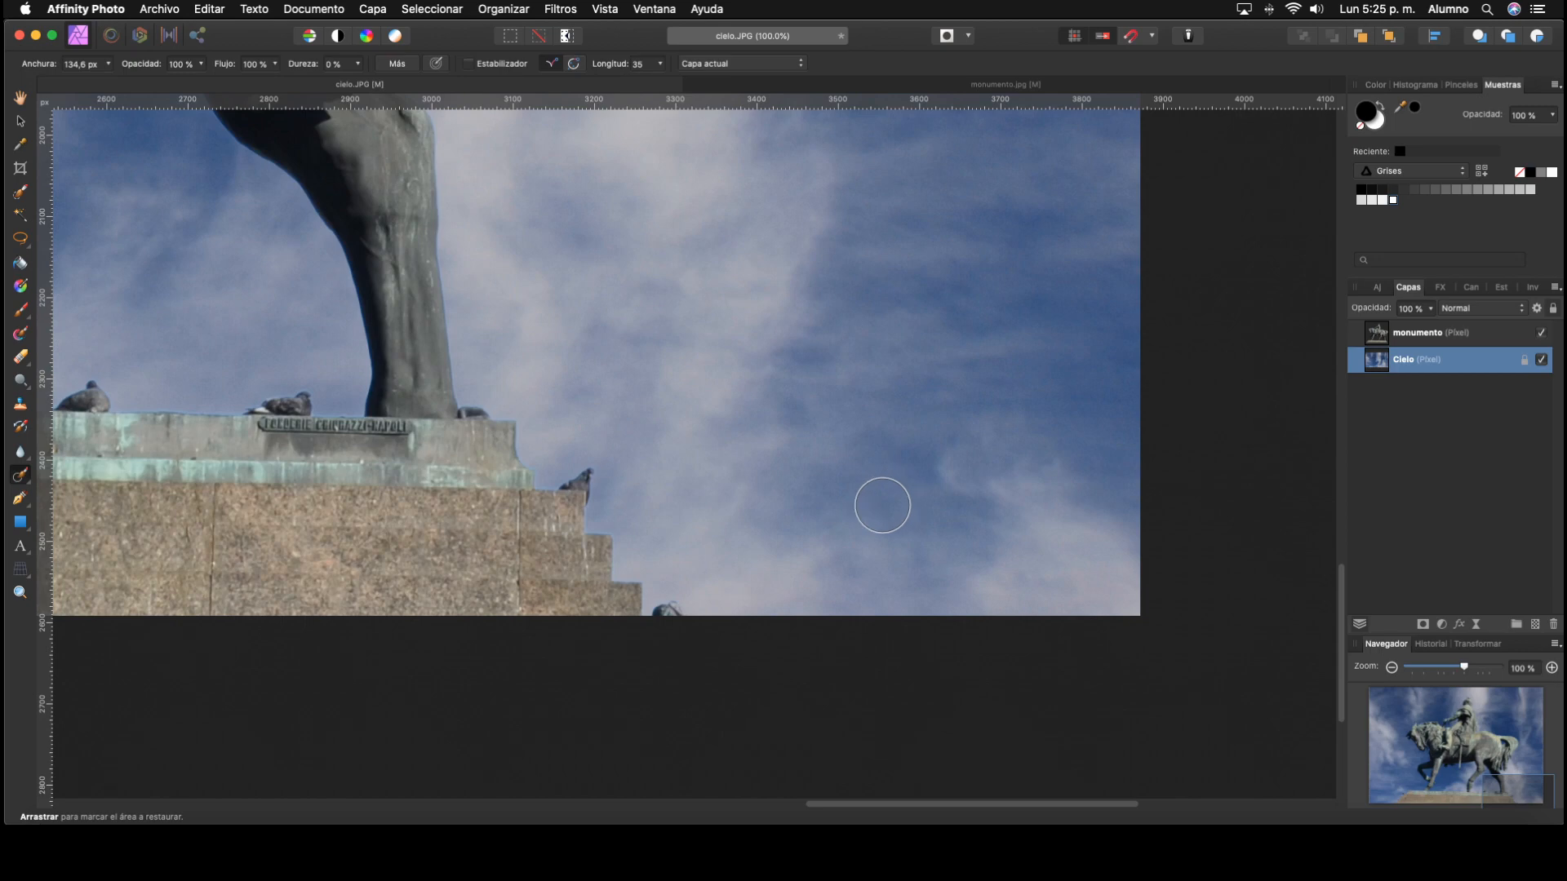
key("super+0")
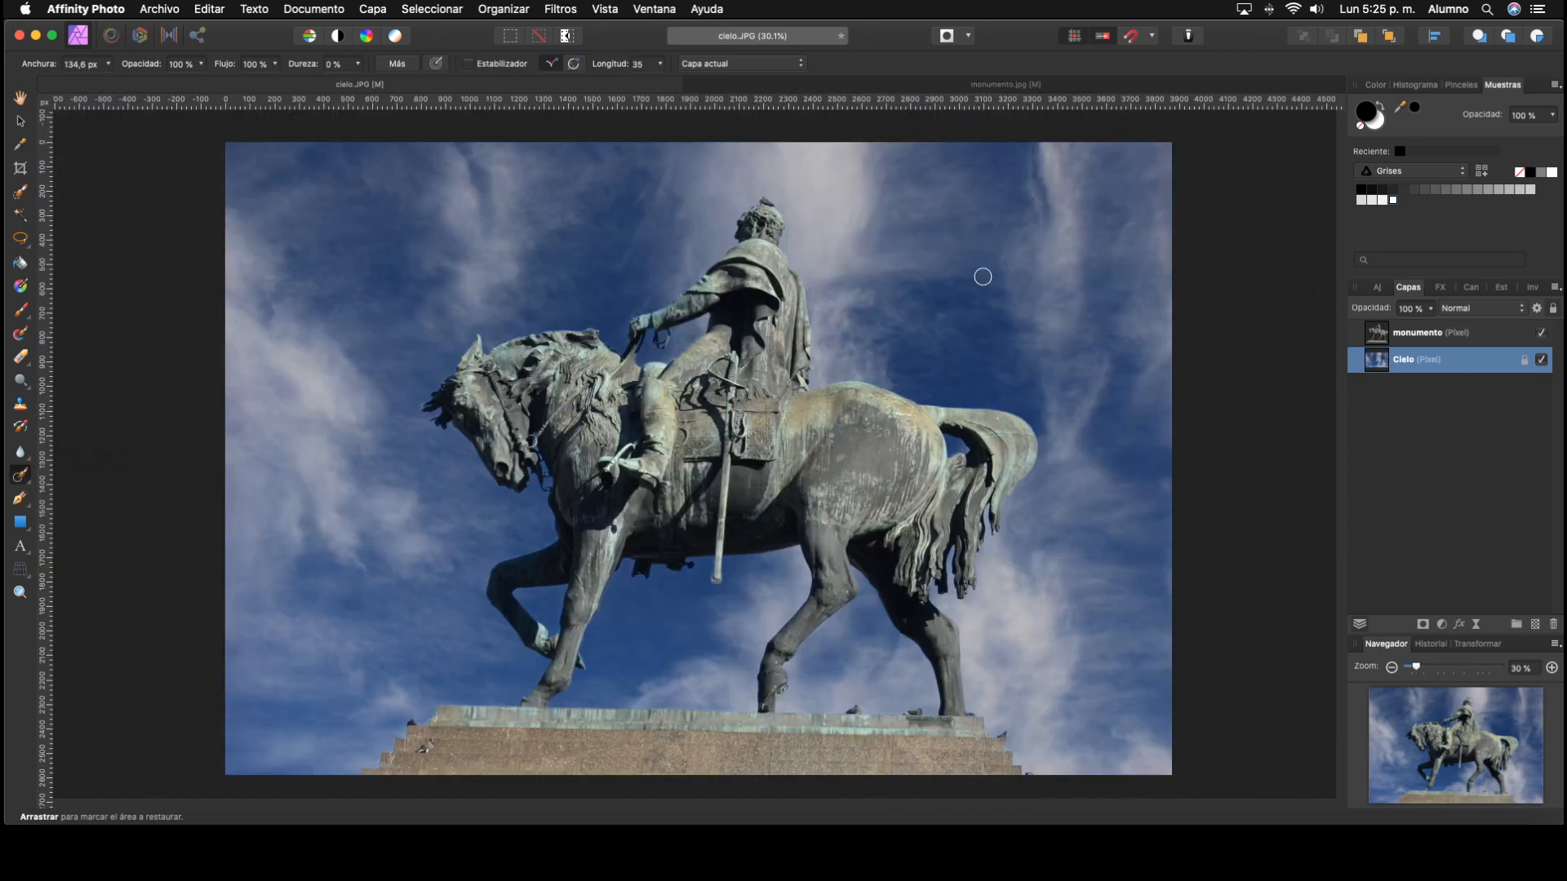
Step: Remove the dark spot beside the pedestal's stepped end with the Patch tool, using clean neighbouring sky as the source
left_click(24, 477)
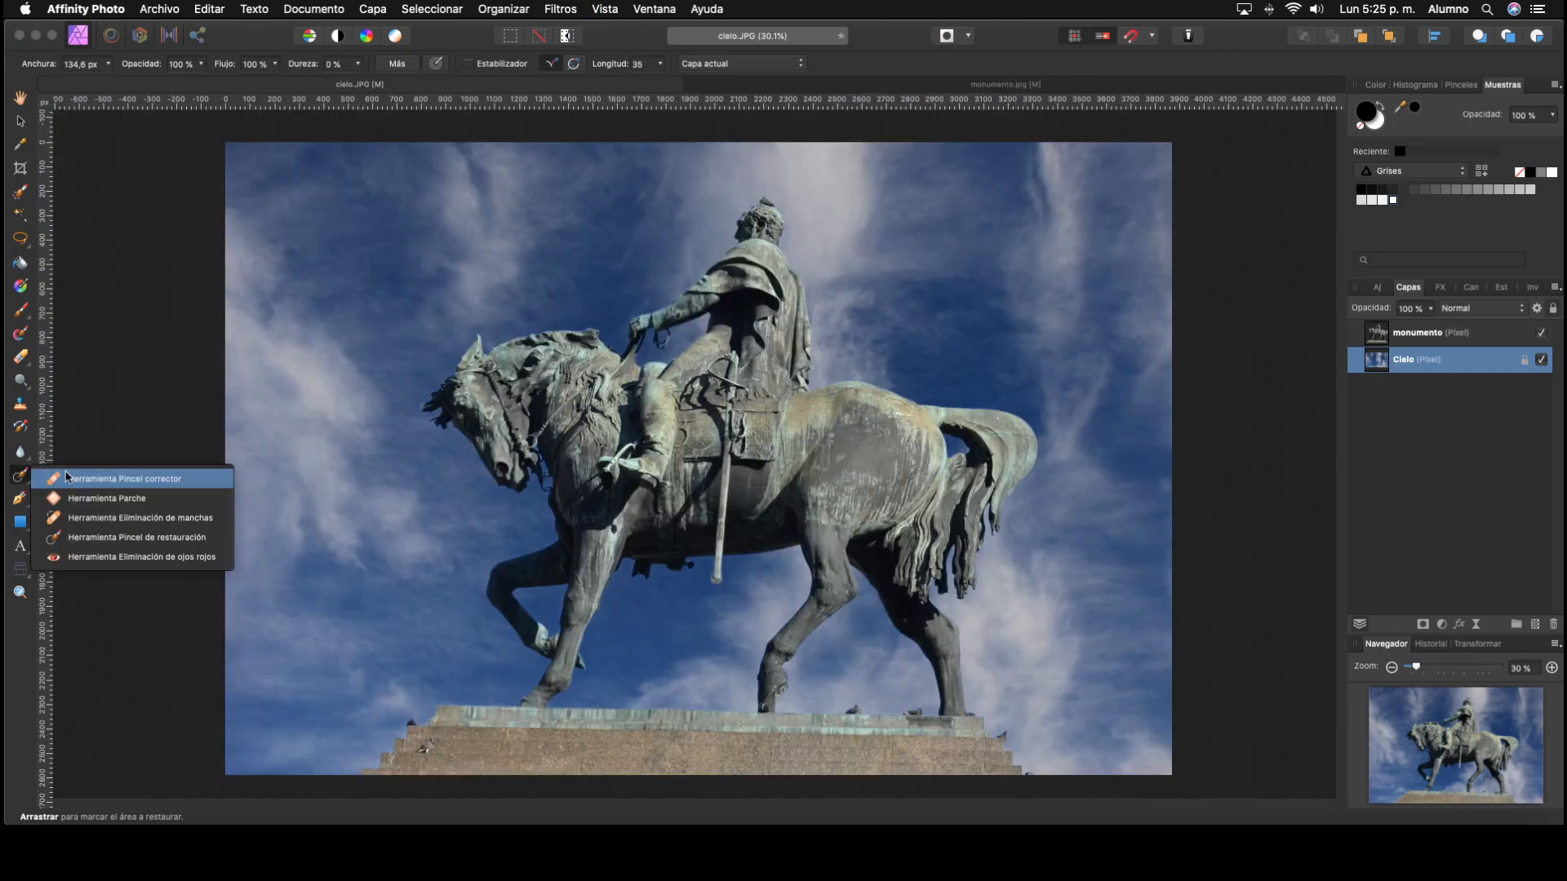
left_click(87, 499)
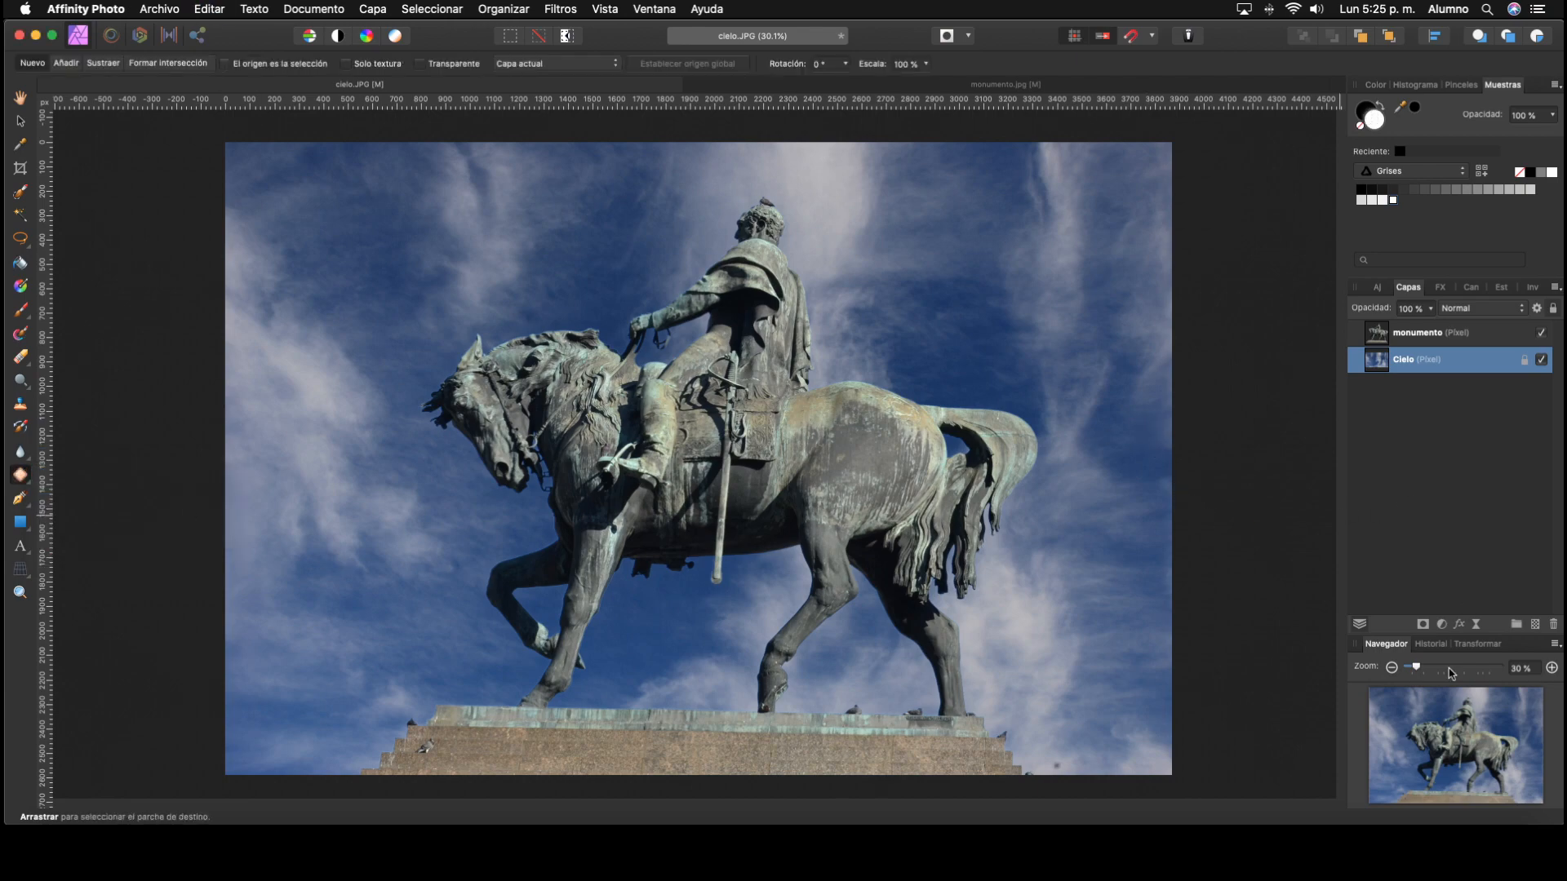
left_click_drag(1417, 667, 1468, 667)
left_click_drag(1183, 682, 549, 314)
left_click_drag(1020, 571, 682, 259)
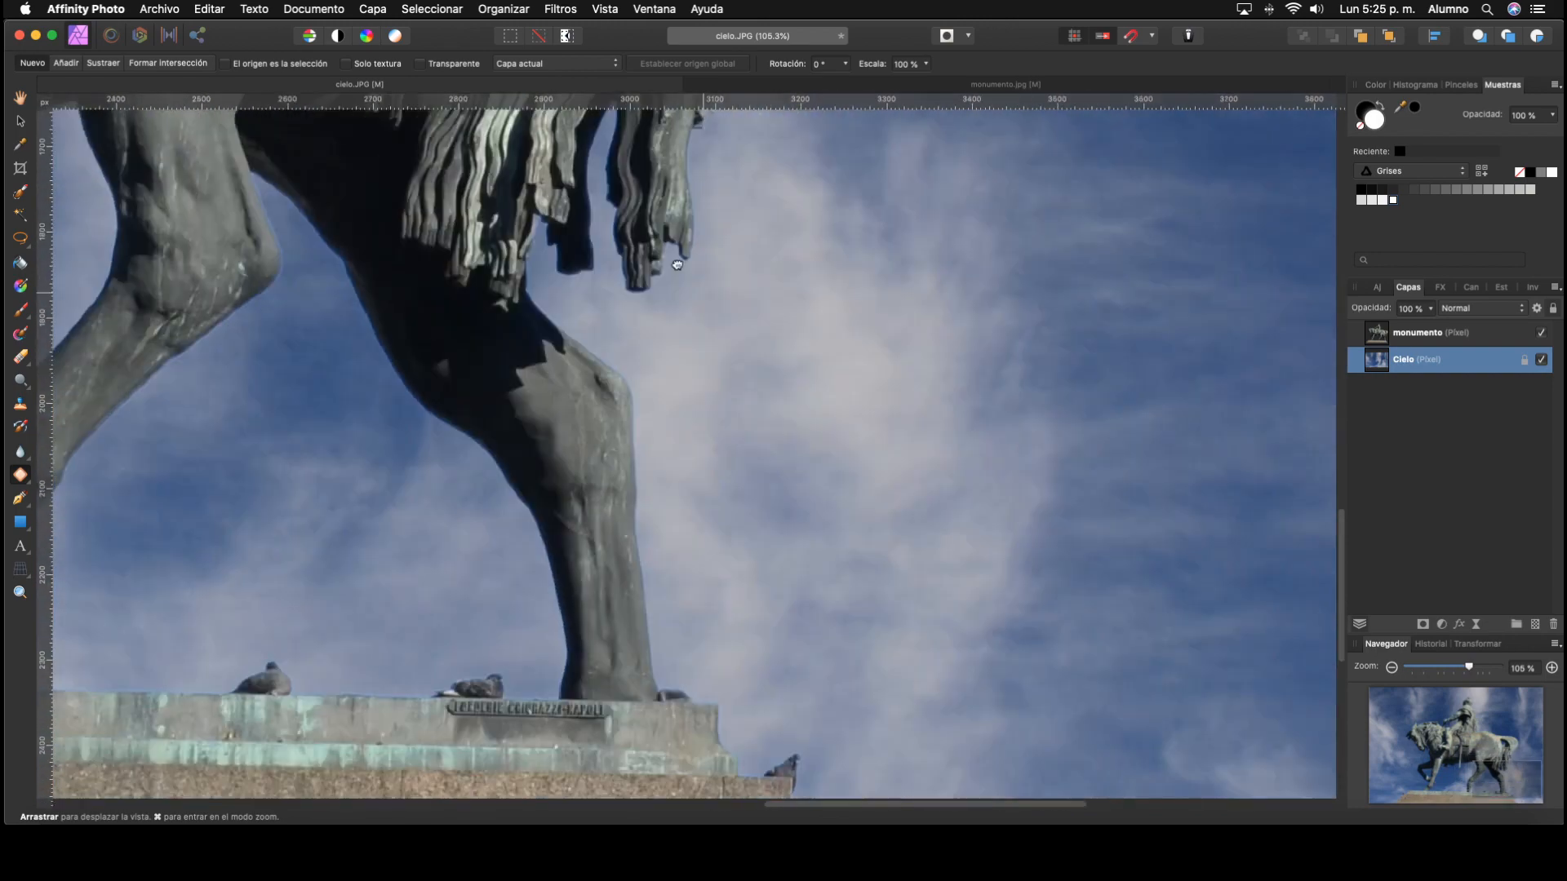
left_click_drag(1037, 628, 745, 315)
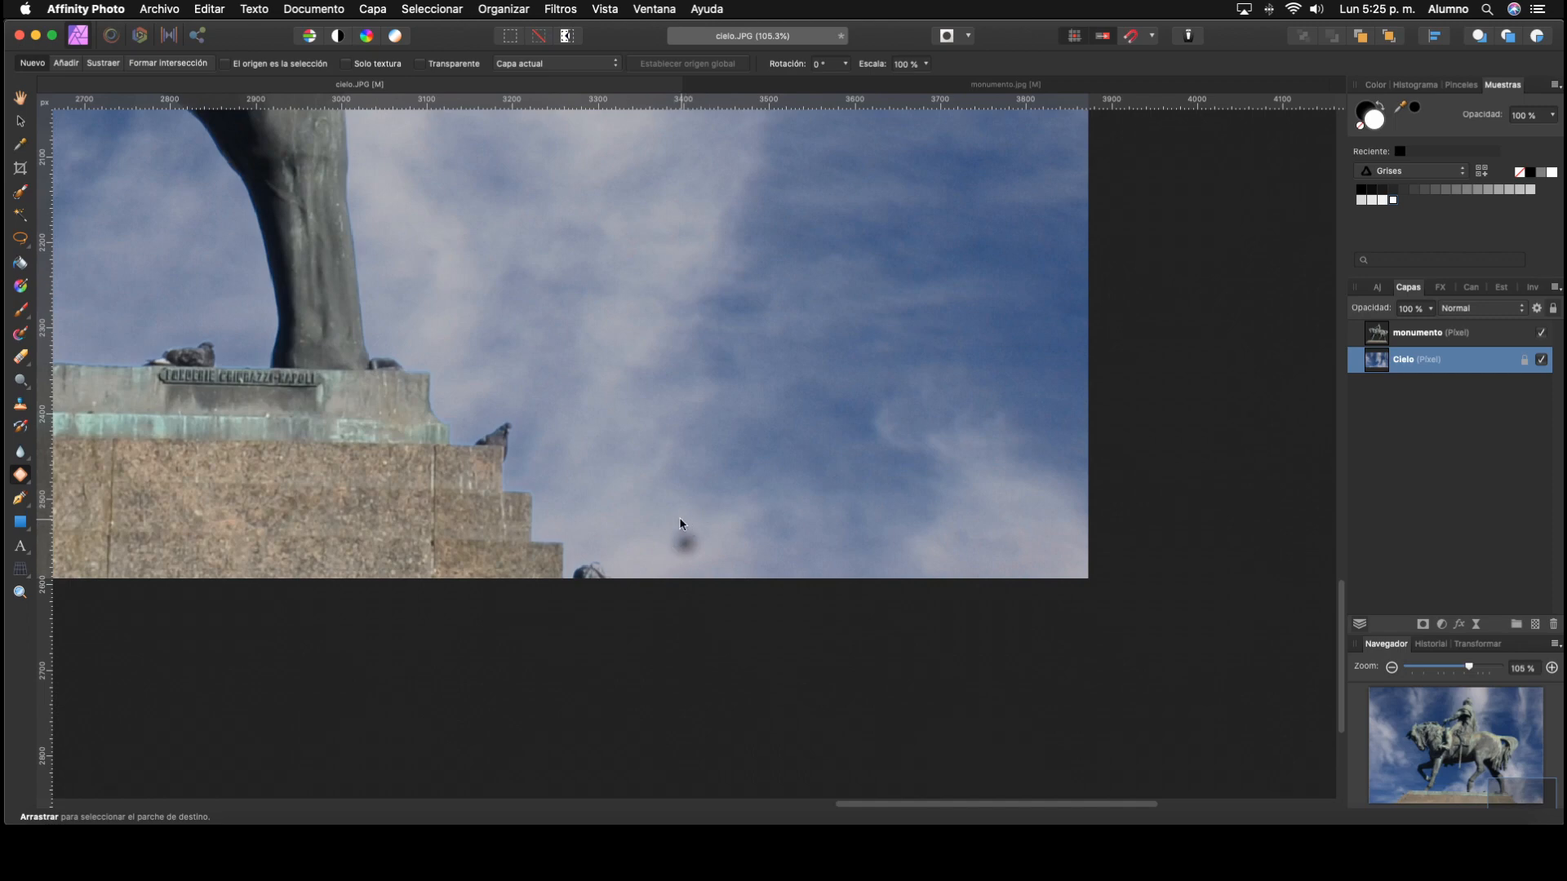
mouse_move(686, 519)
left_mouse_down()
mouse_move(671, 559)
mouse_move(711, 555)
mouse_move(699, 527)
mouse_move(621, 501)
left_mouse_up()
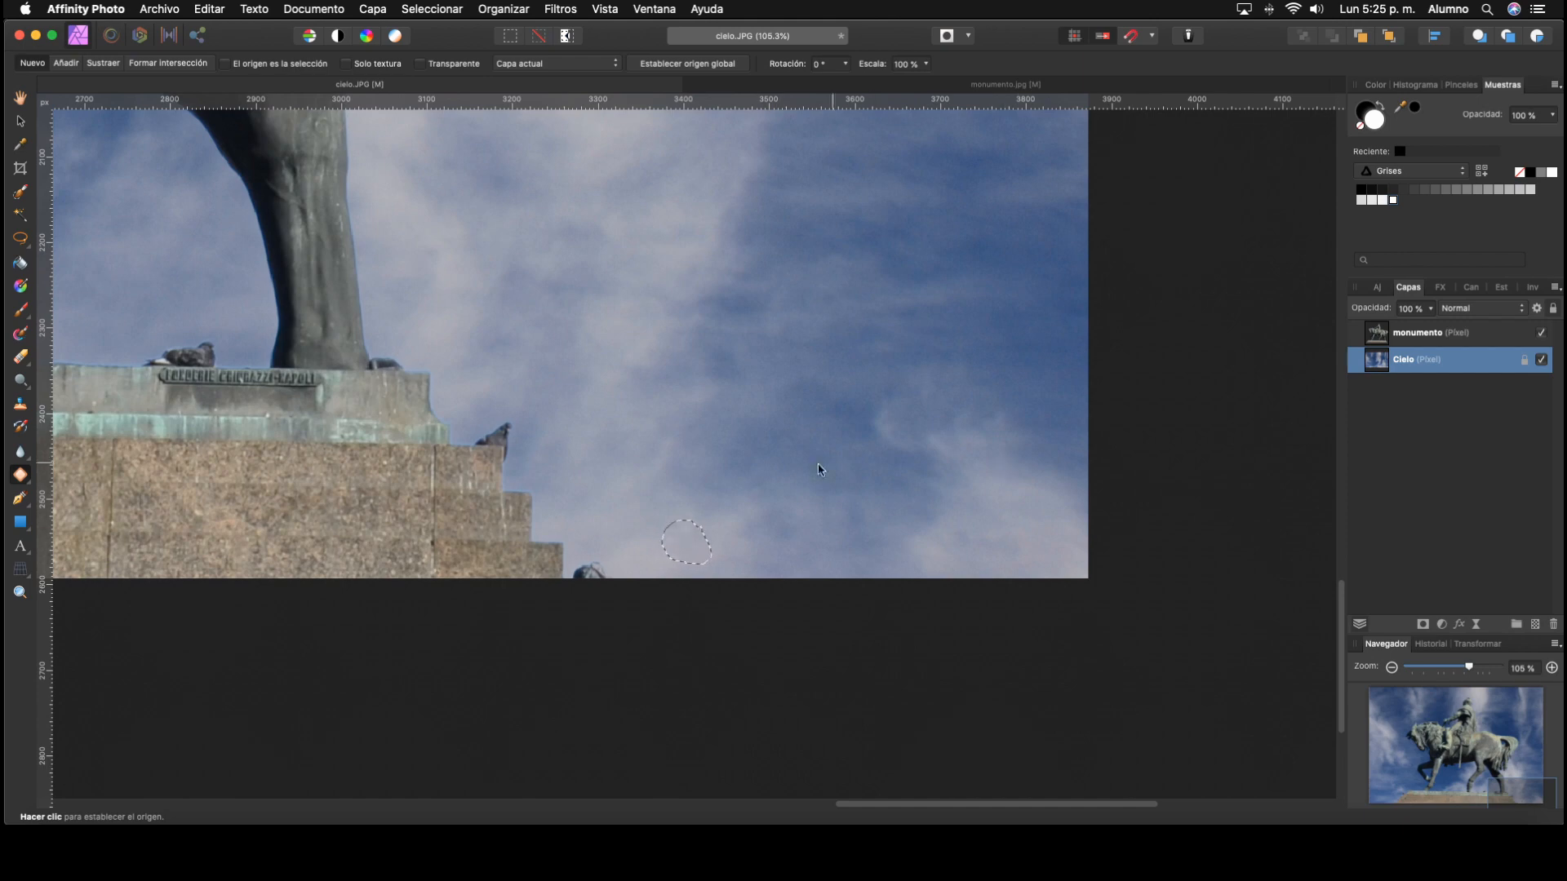
left_click(630, 552)
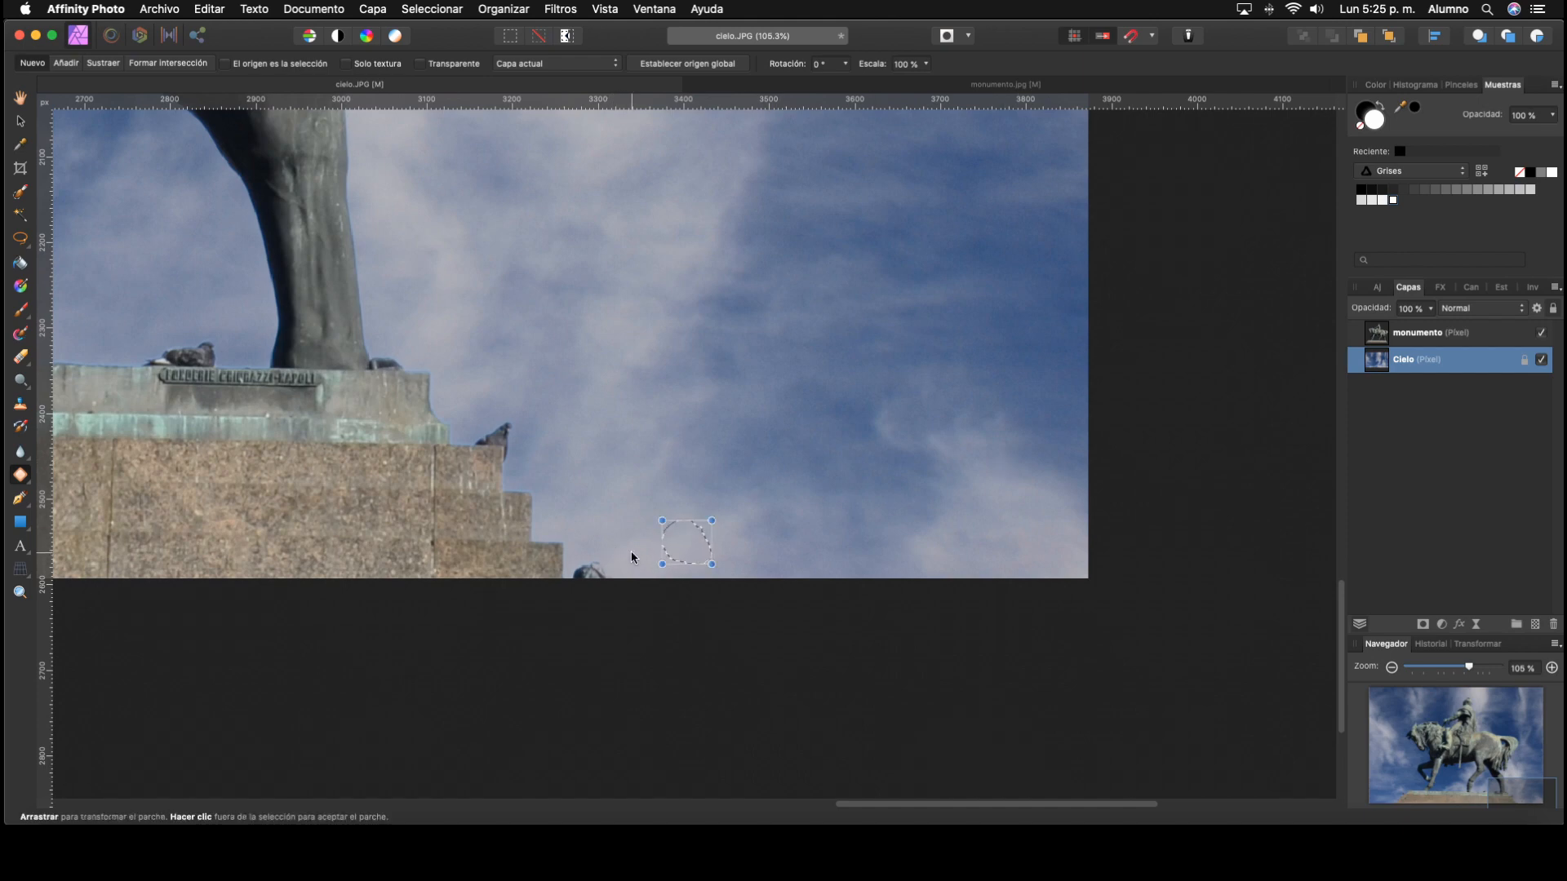
left_click(762, 547)
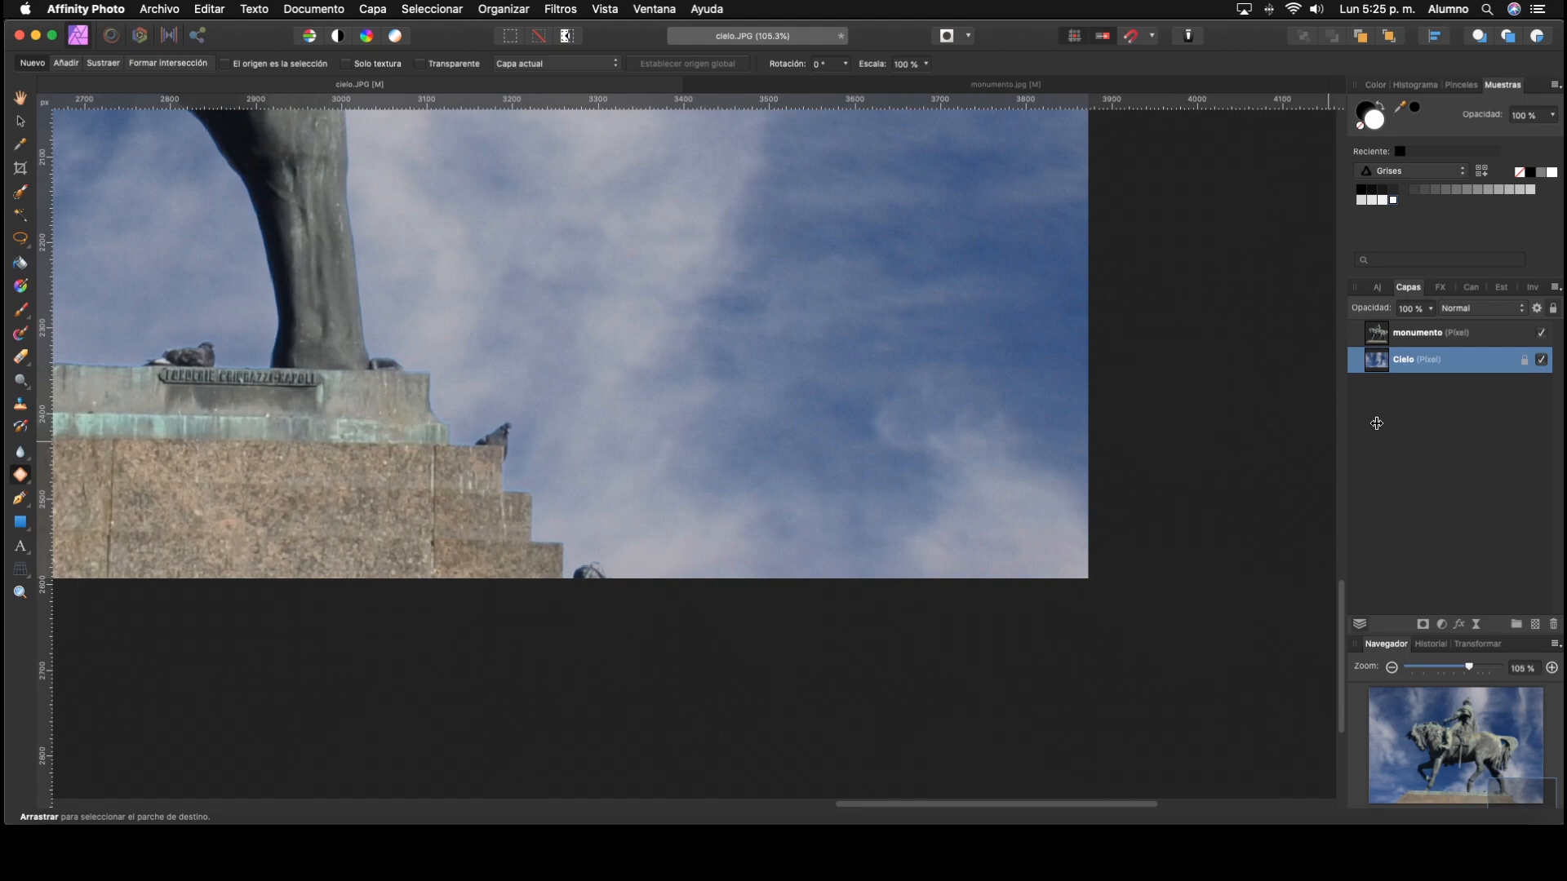
key("super+0")
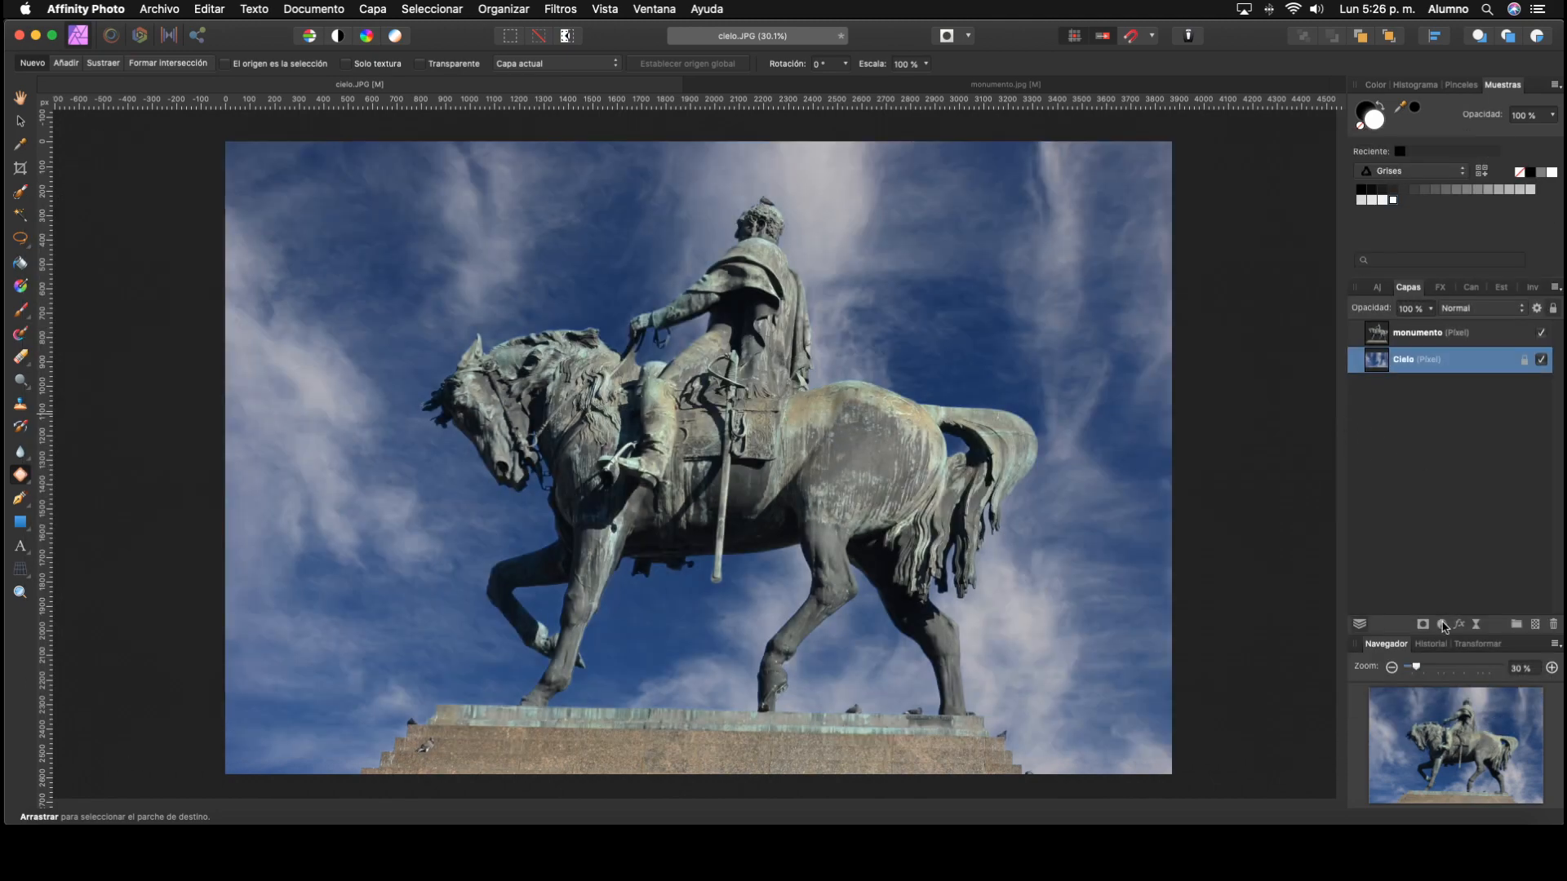
Step: Add a White Balance adjustment above the monumento layer and shift it towards warmer orange tones
left_click(1428, 333)
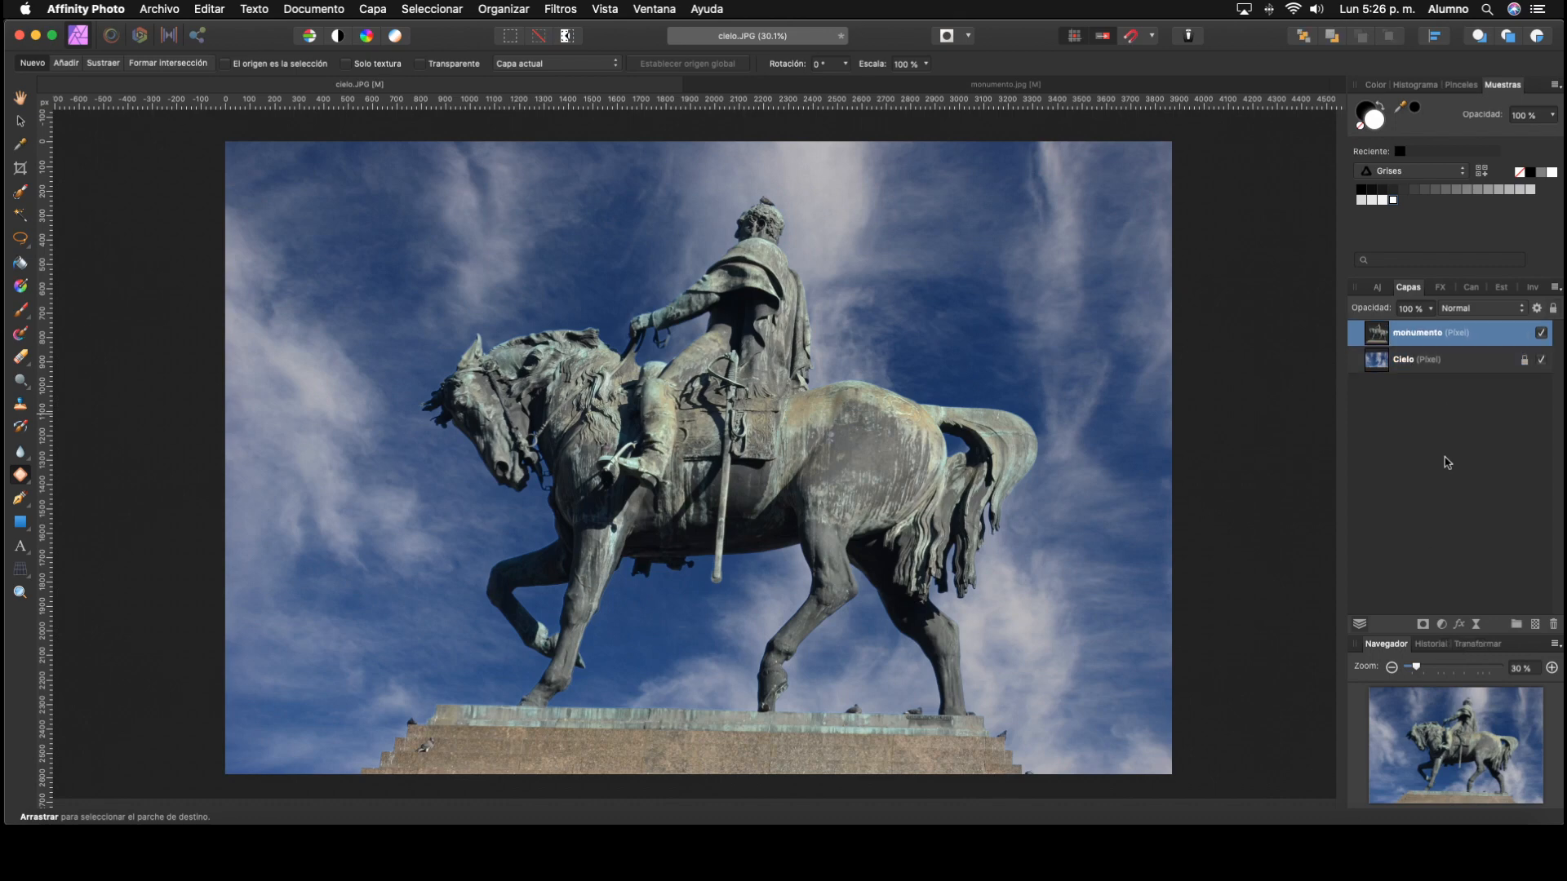
left_click(1442, 625)
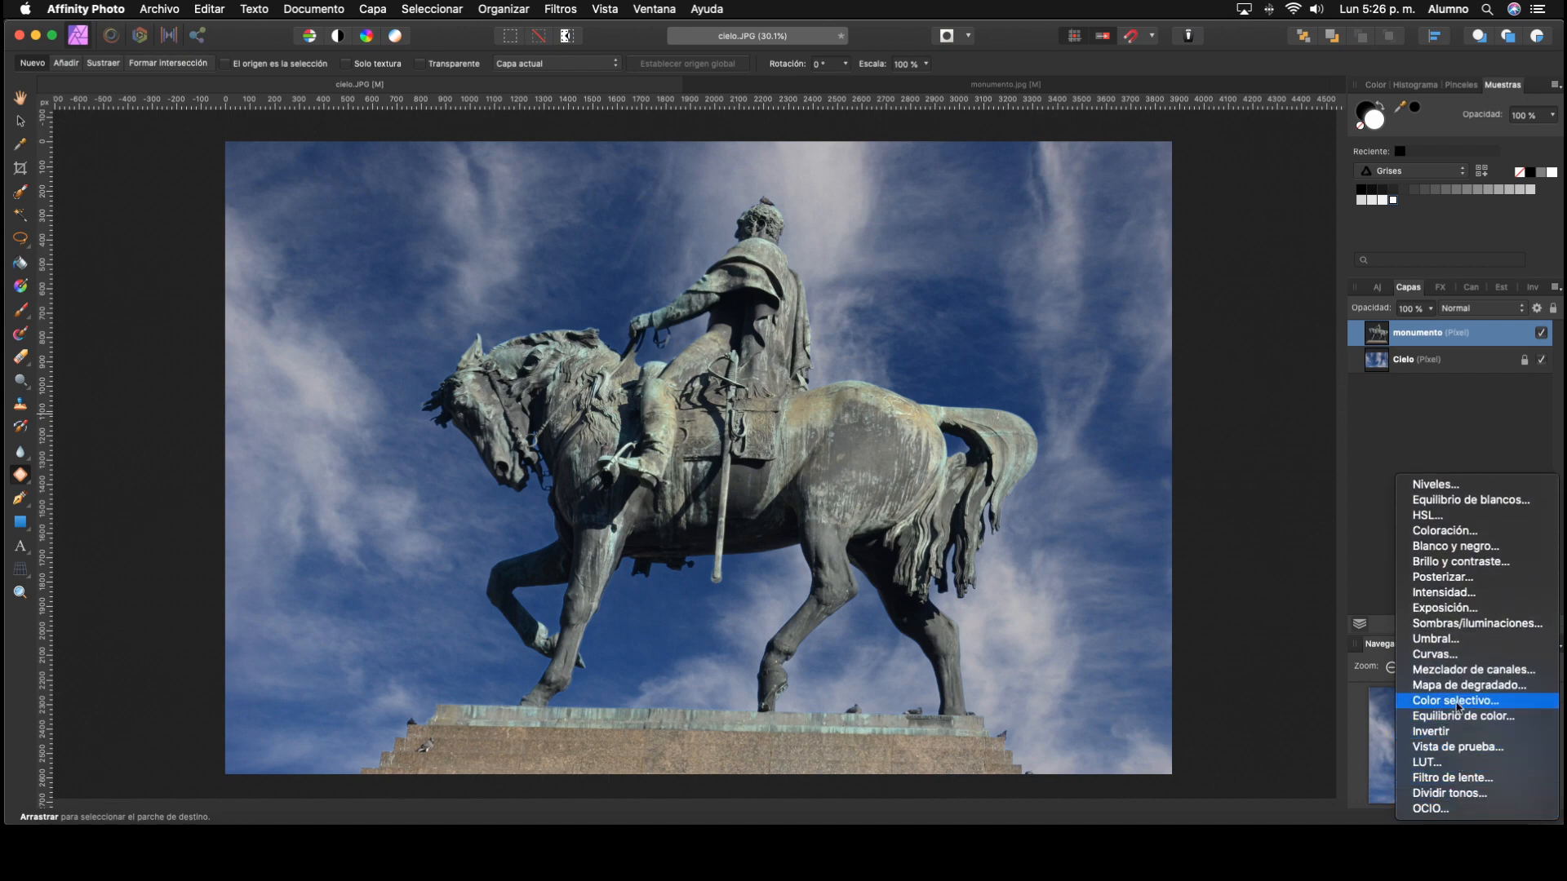
left_click(1471, 504)
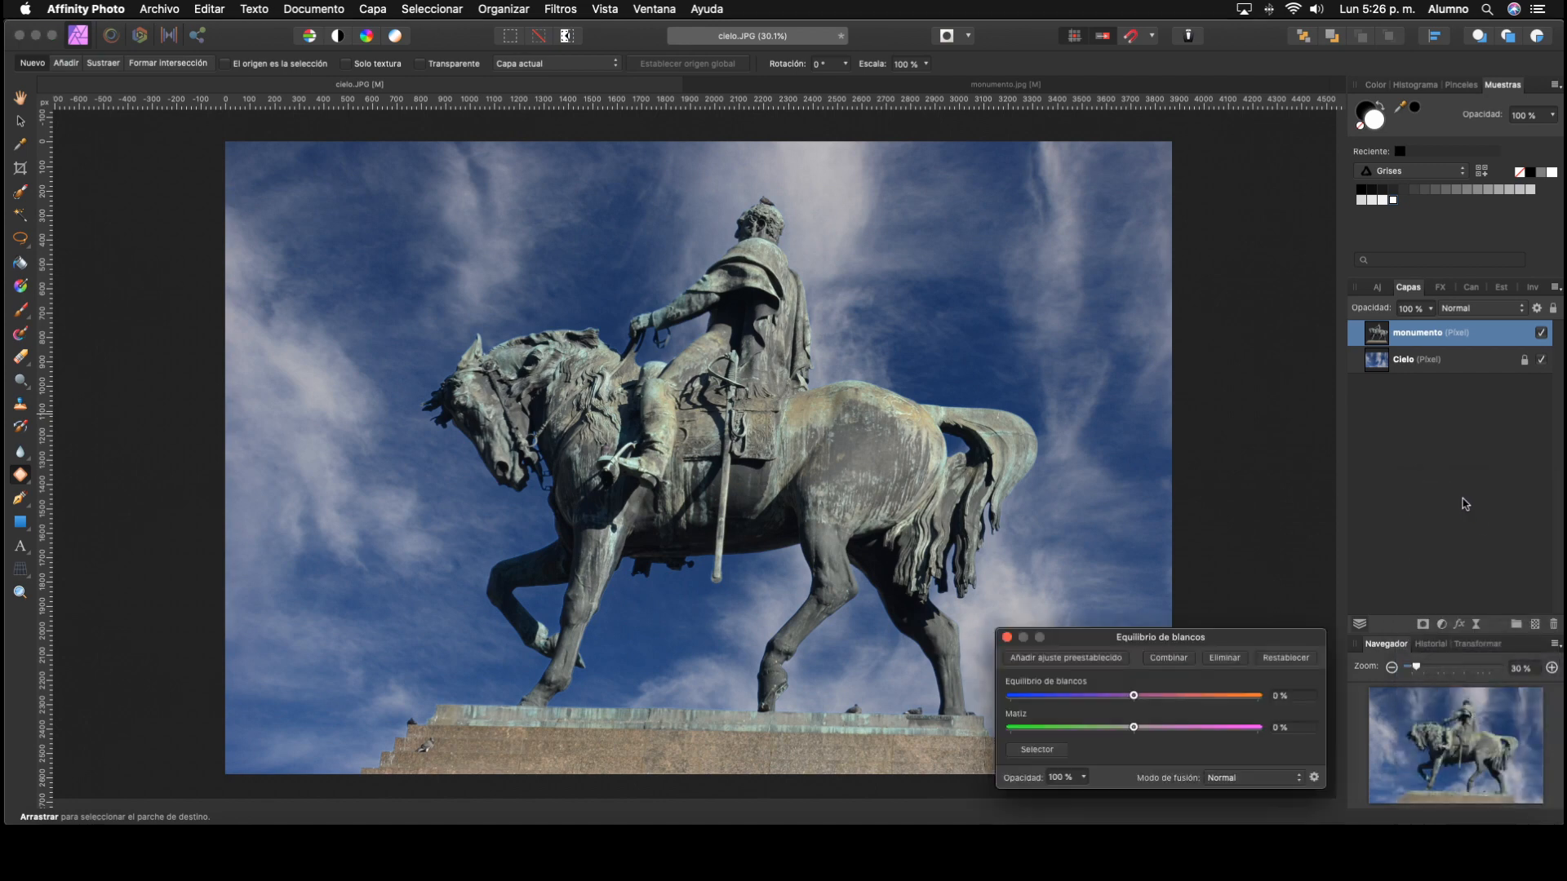
left_click_drag(1198, 657, 1233, 272)
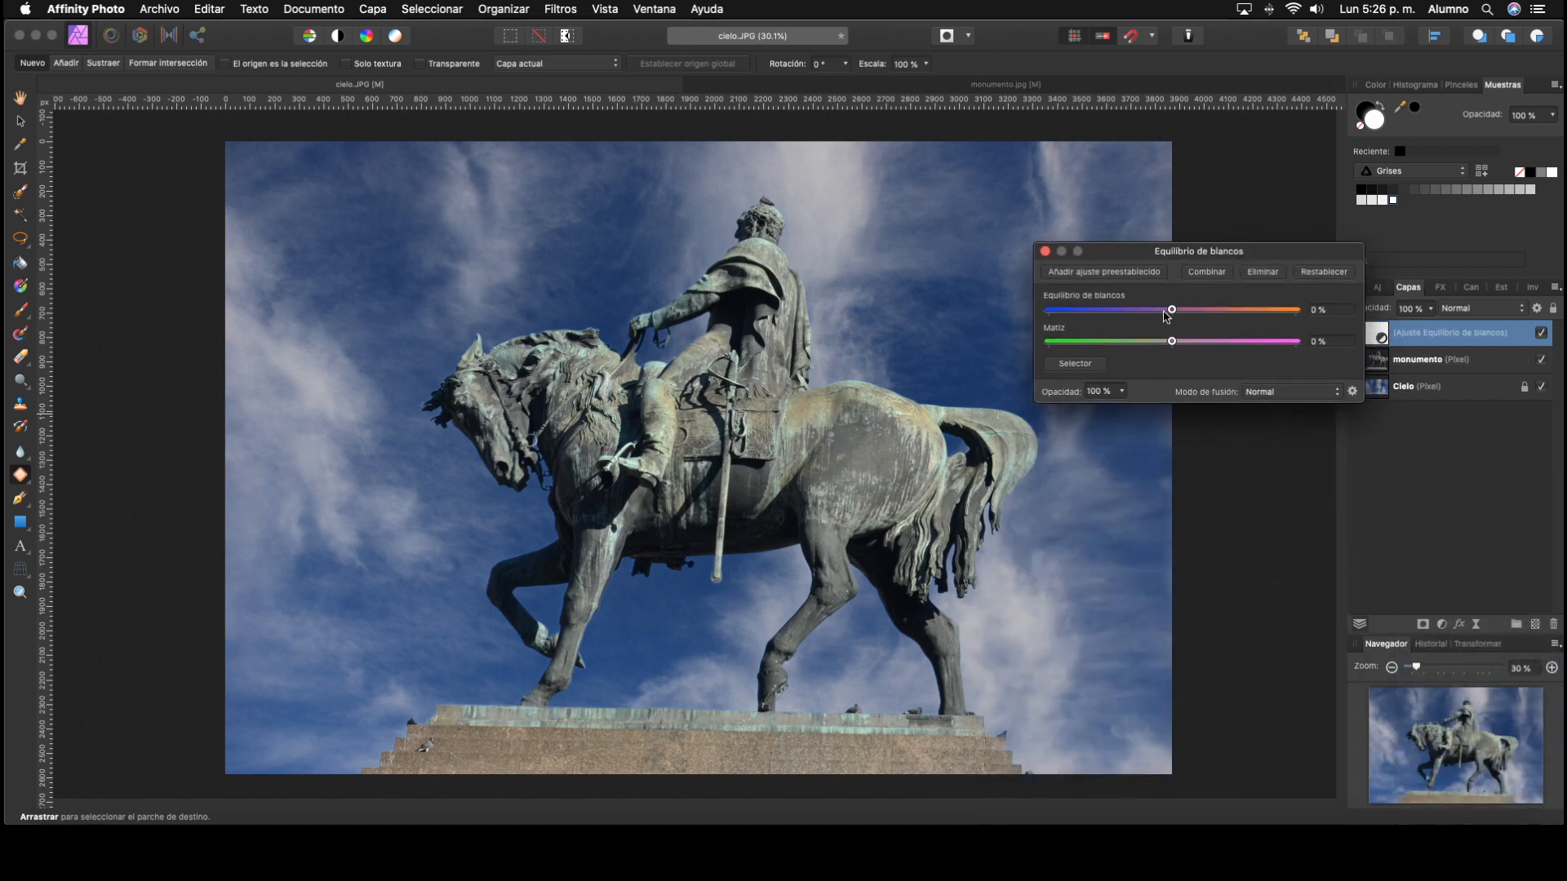
left_click_drag(1171, 311, 1187, 344)
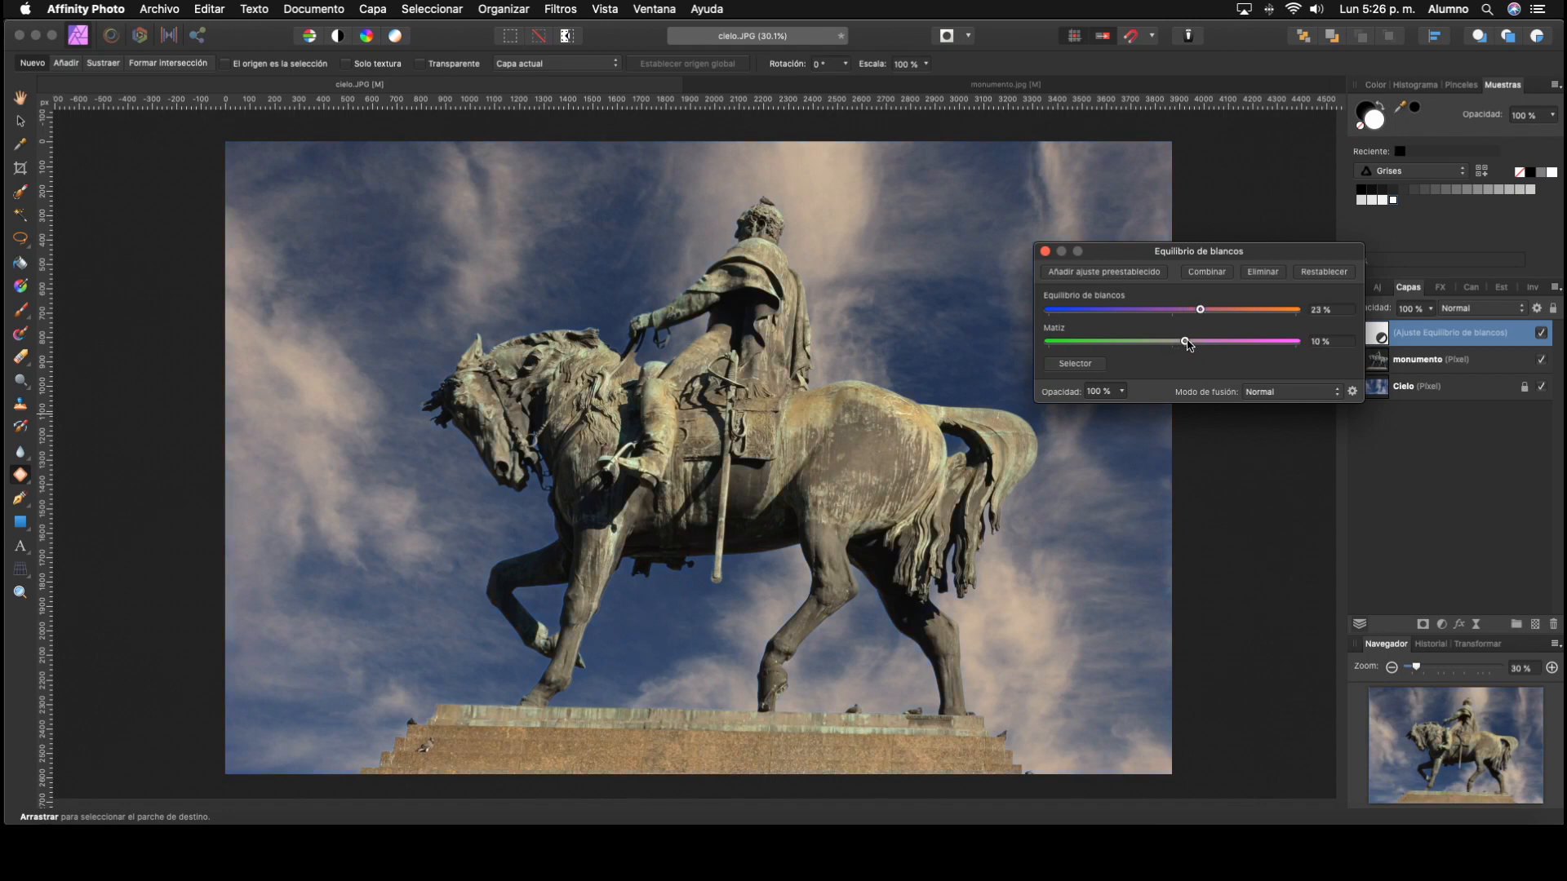
left_click(1045, 252)
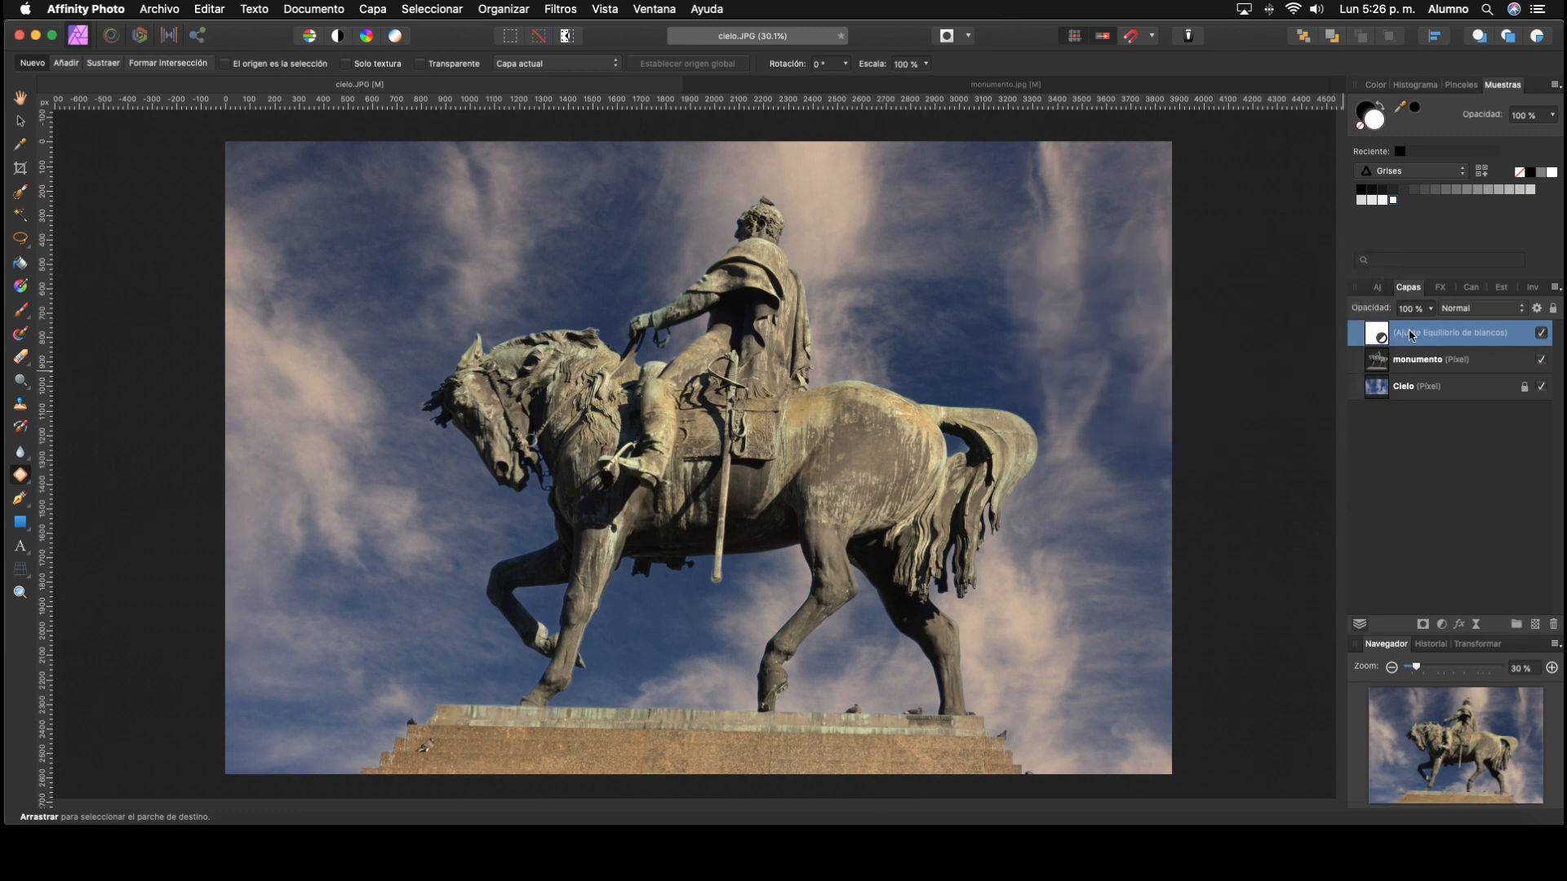
left_click(1541, 333)
left_click(1379, 288)
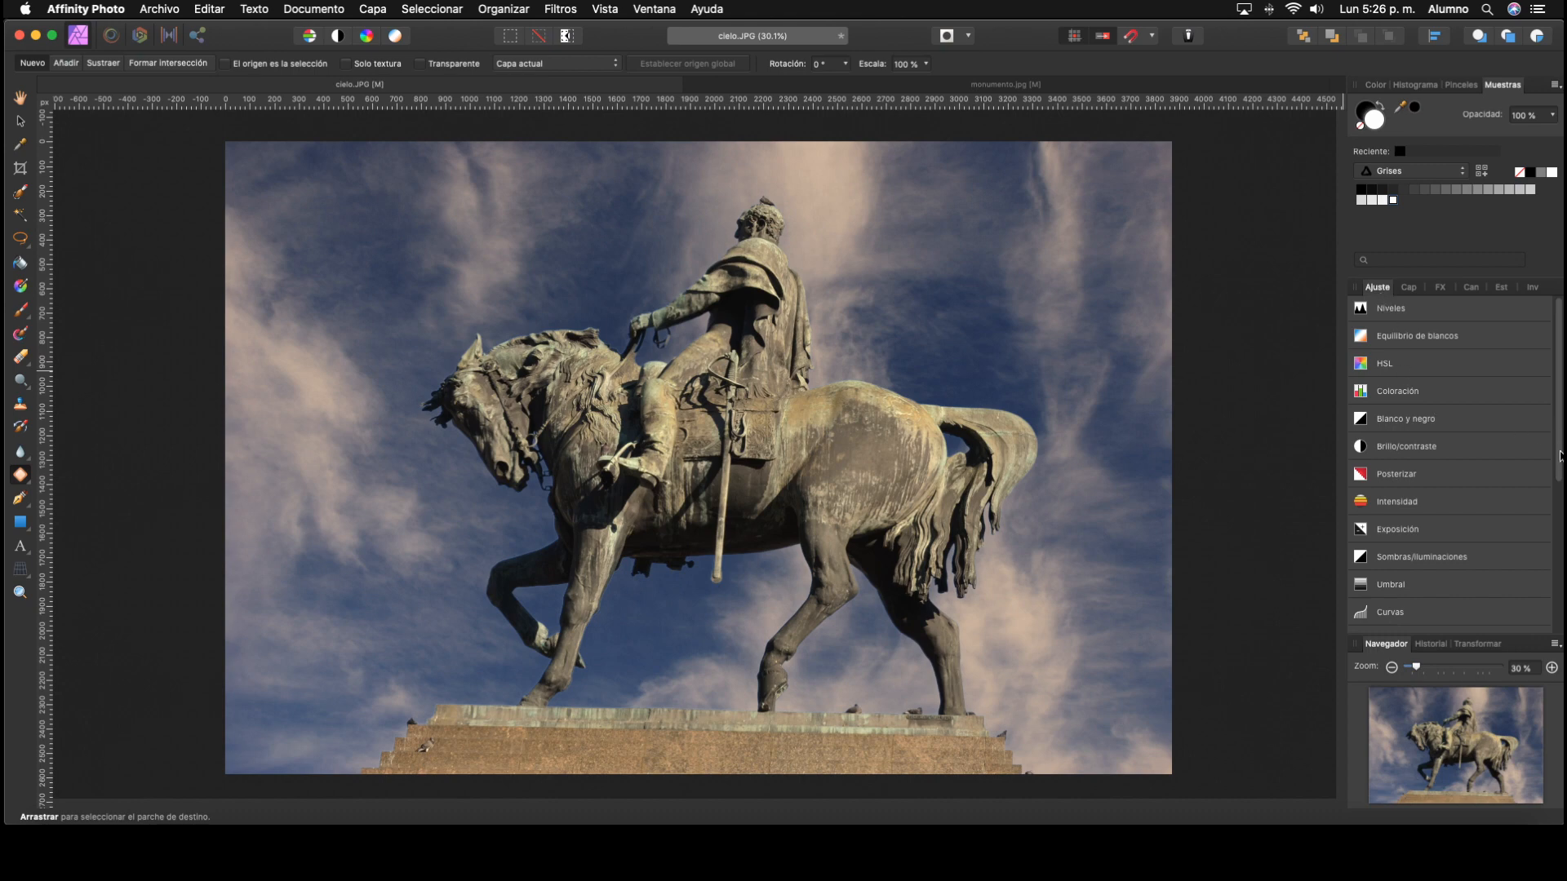
left_click_drag(1559, 456, 1559, 421)
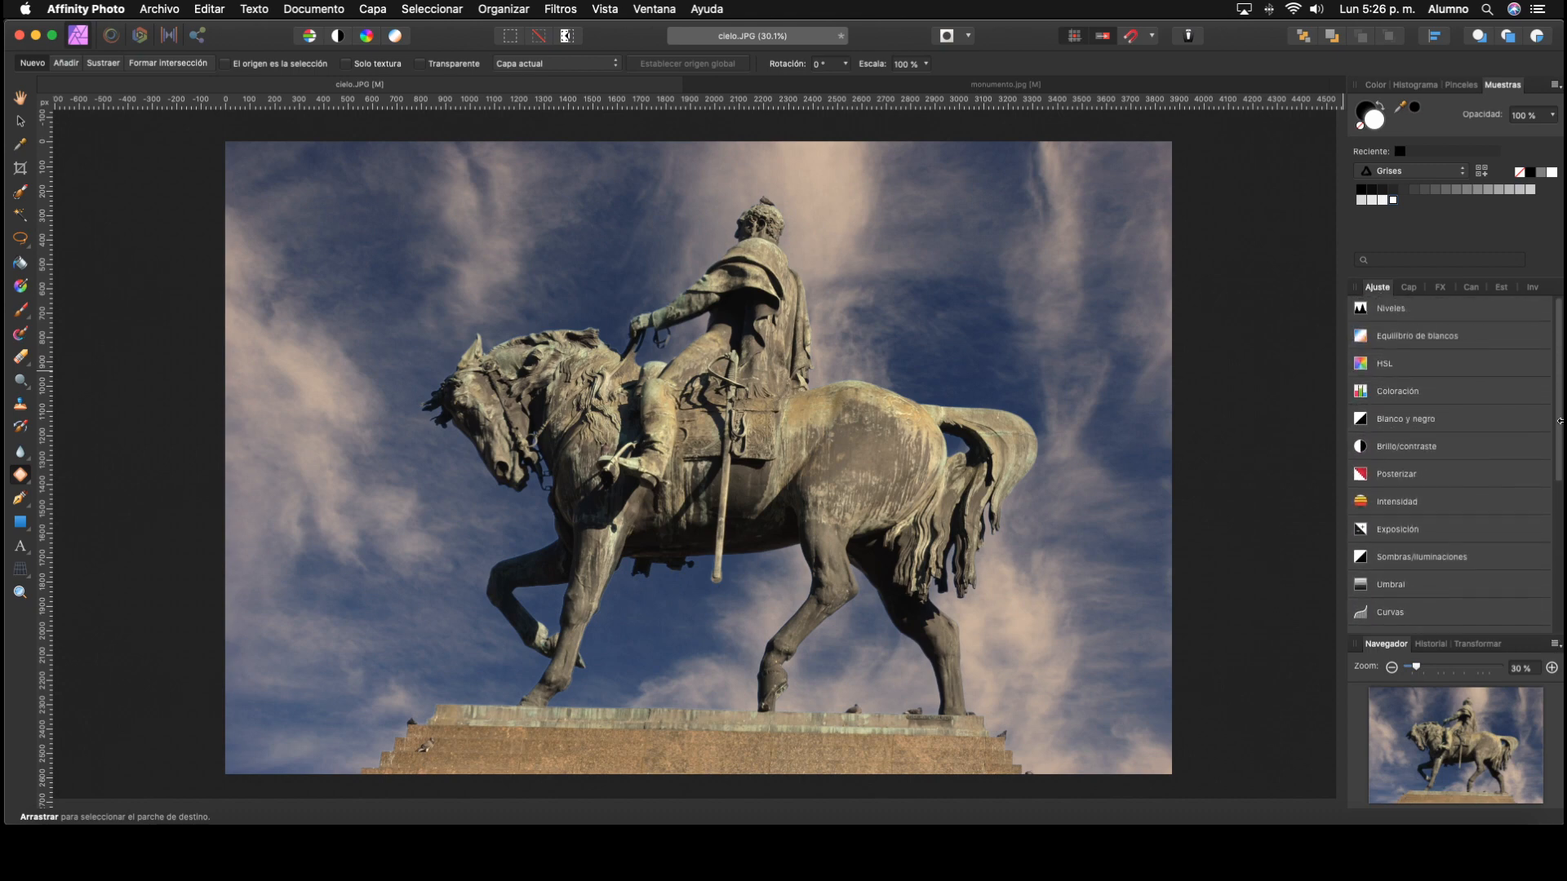
left_click(1409, 291)
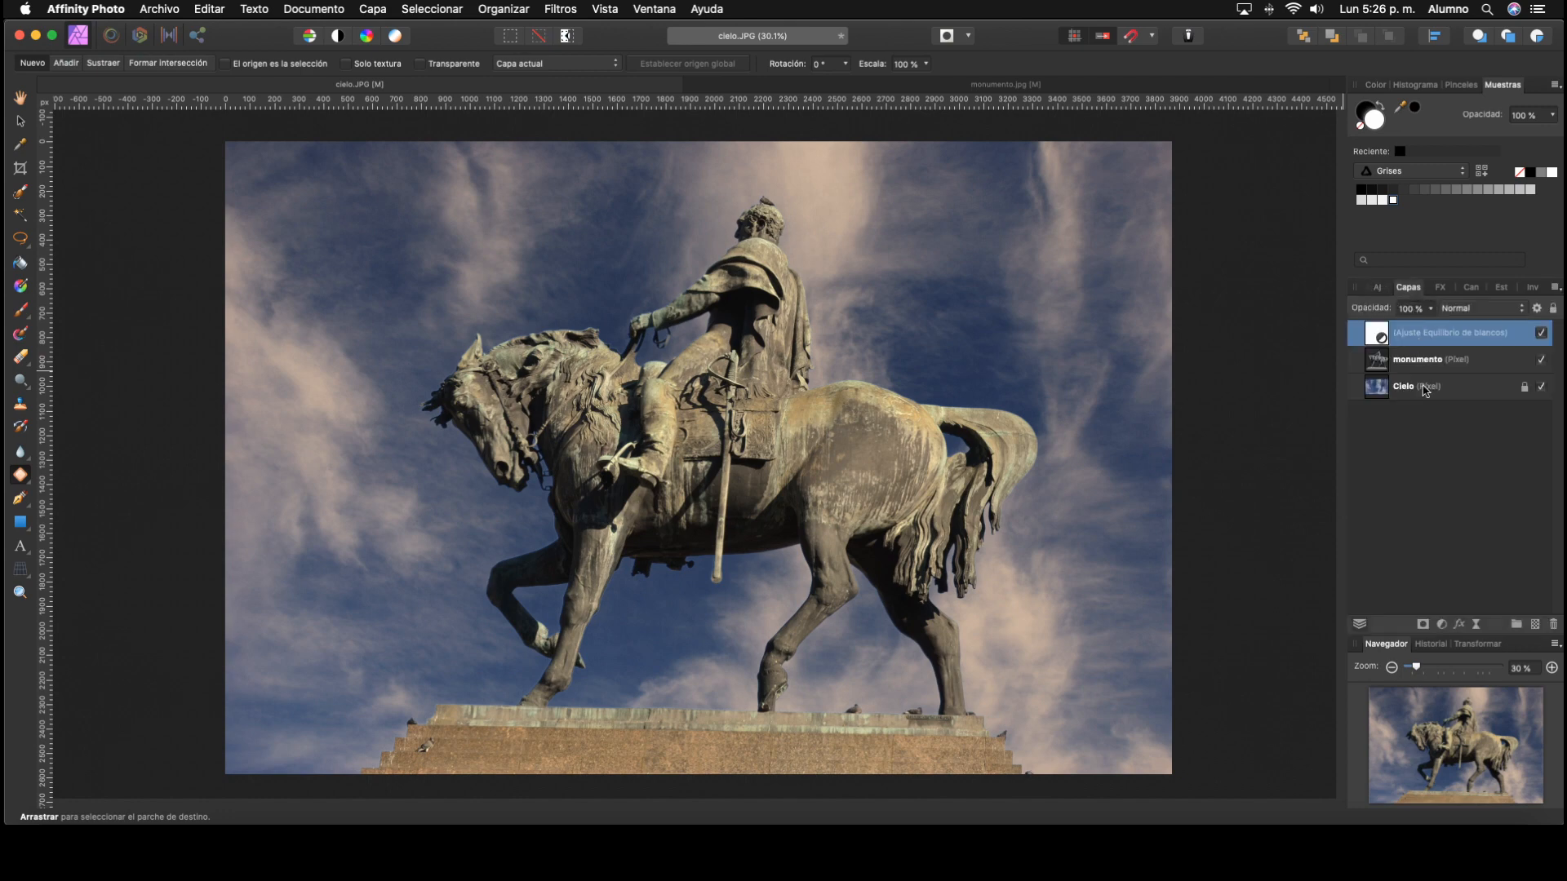
Step: Add an HSL adjustment above the White Balance adjustment and lower the saturation of the green tones
left_click(1442, 627)
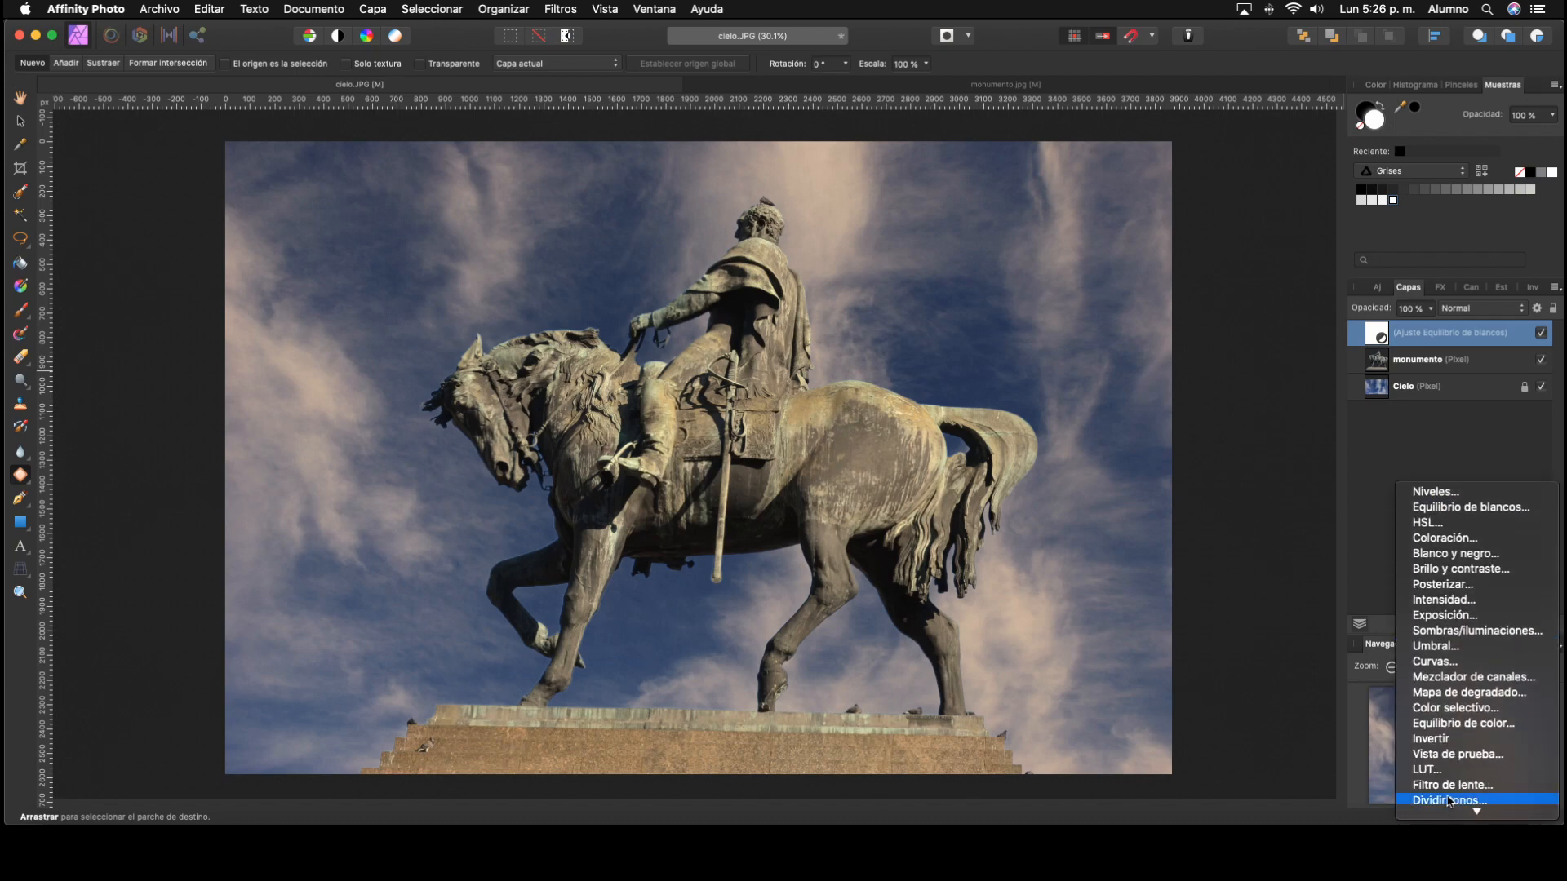
left_click(1447, 524)
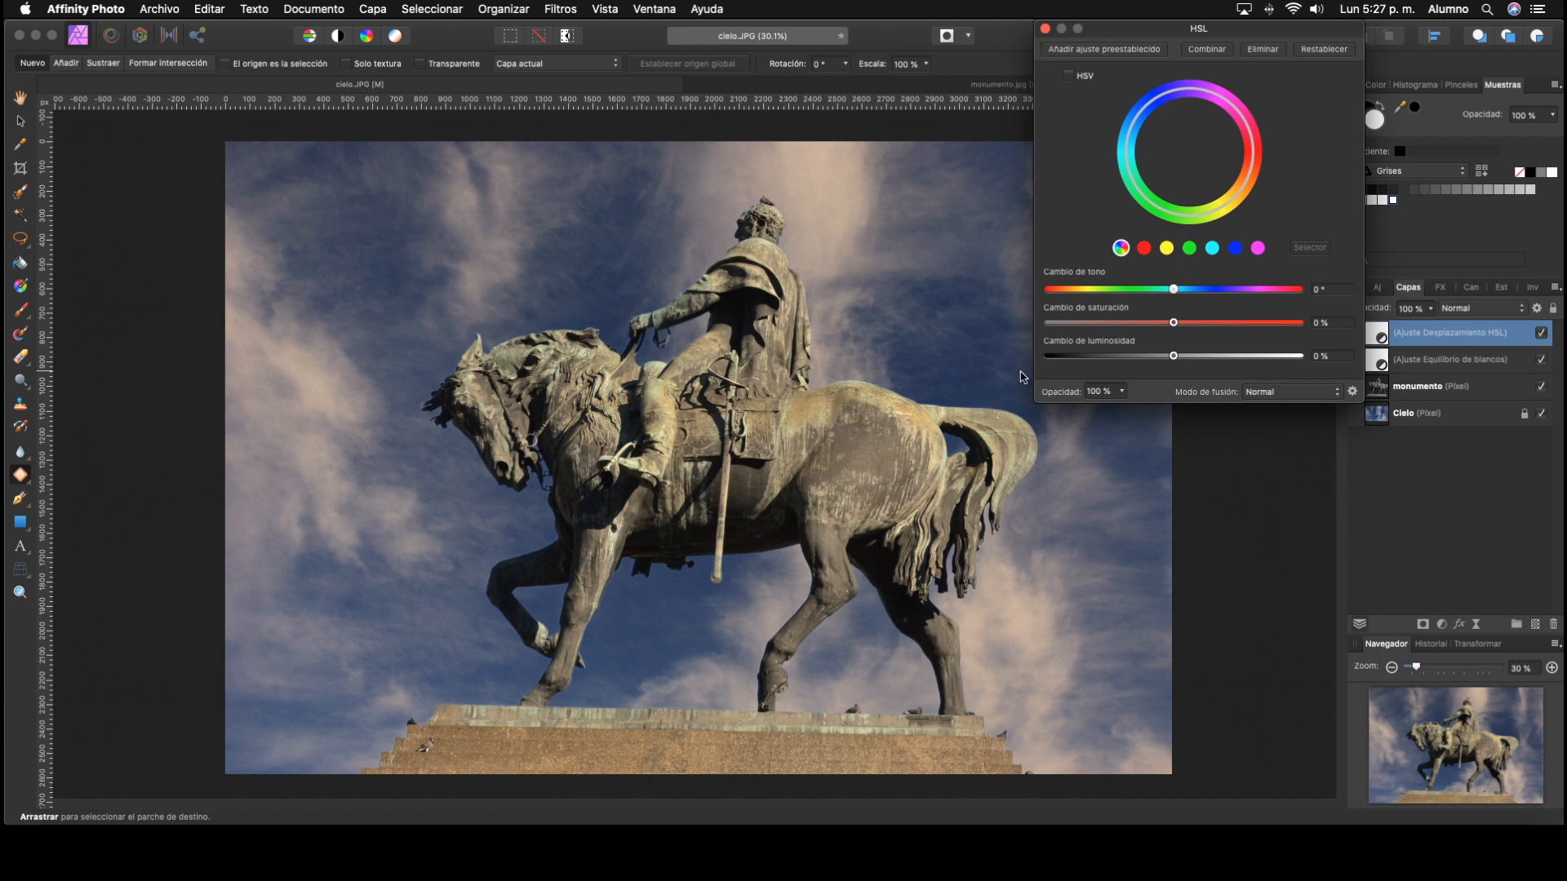
left_click(1190, 248)
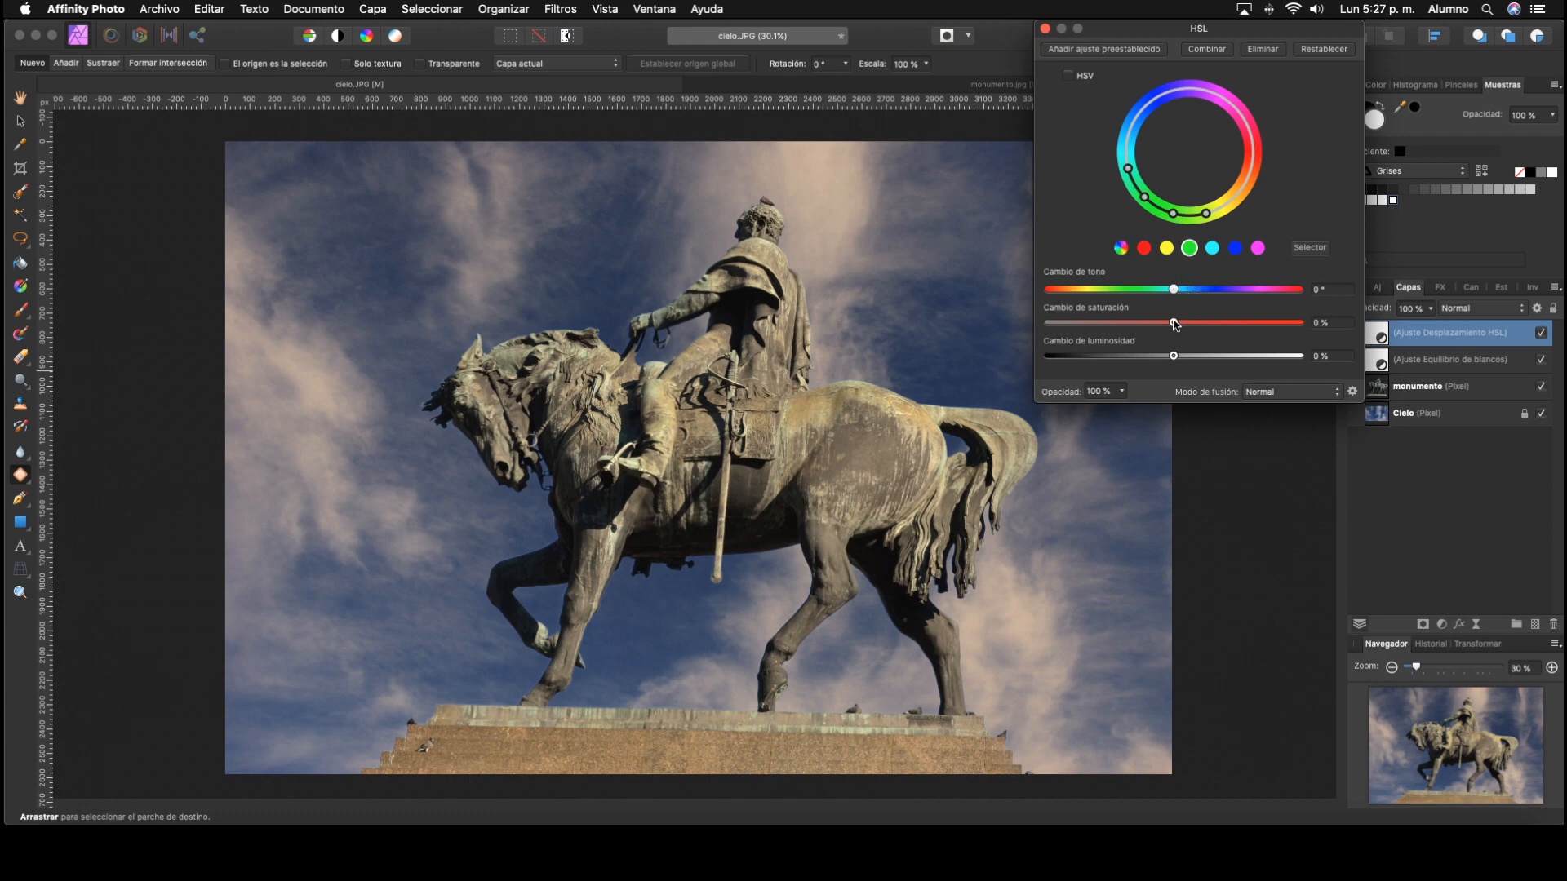
left_click_drag(1174, 323, 1136, 333)
left_click(1167, 248)
left_click(1045, 28)
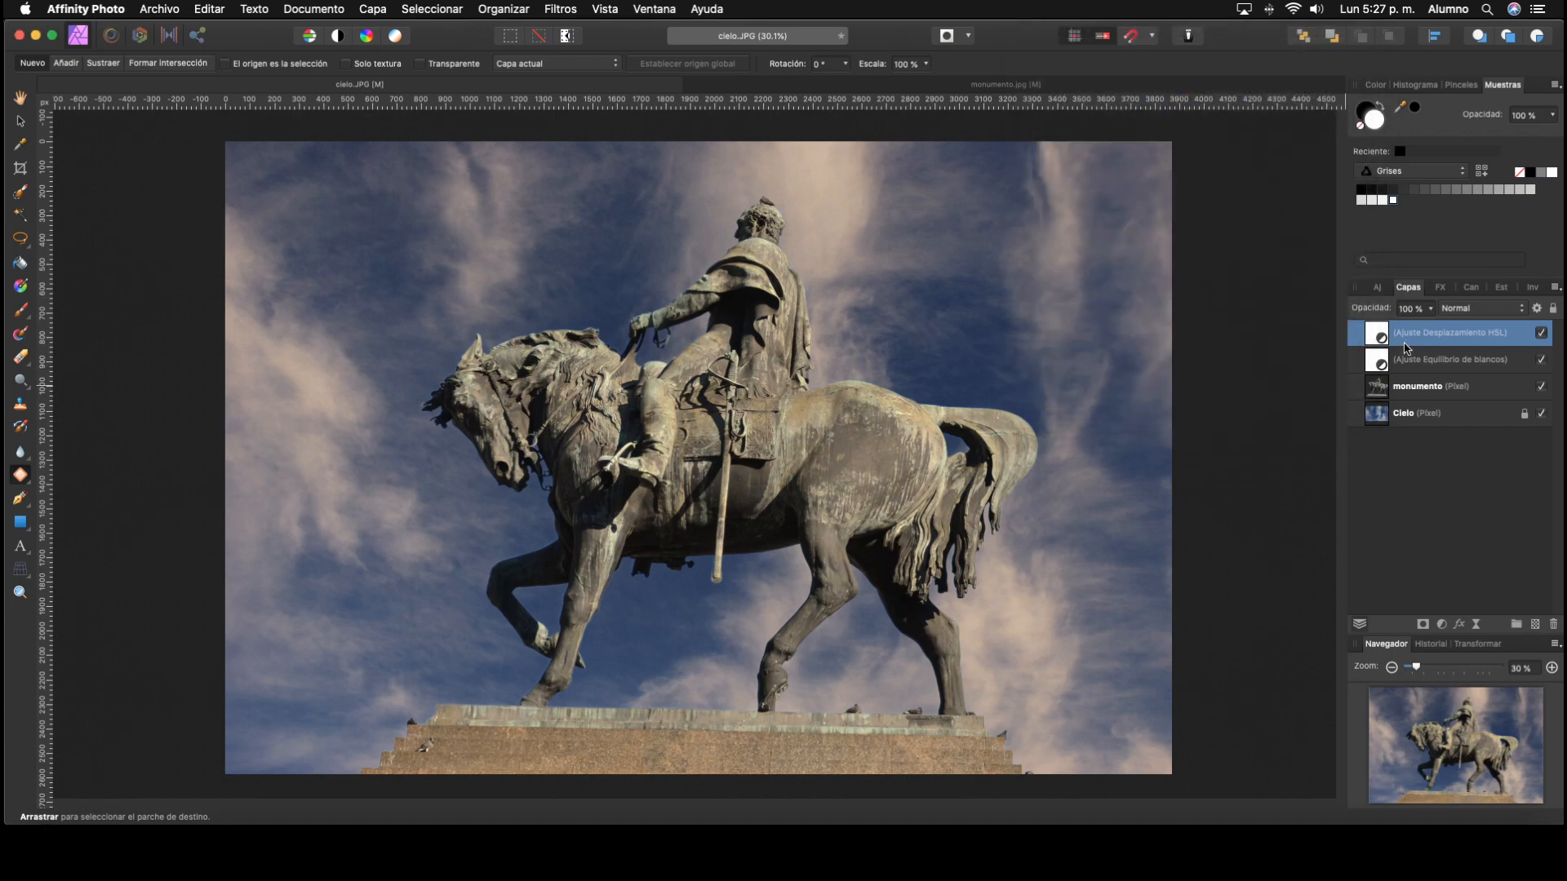
Step: Compare the image with the HSL and White Balance adjustments hidden and shown, leaving only White Balance selected
left_click(1486, 363, "shift")
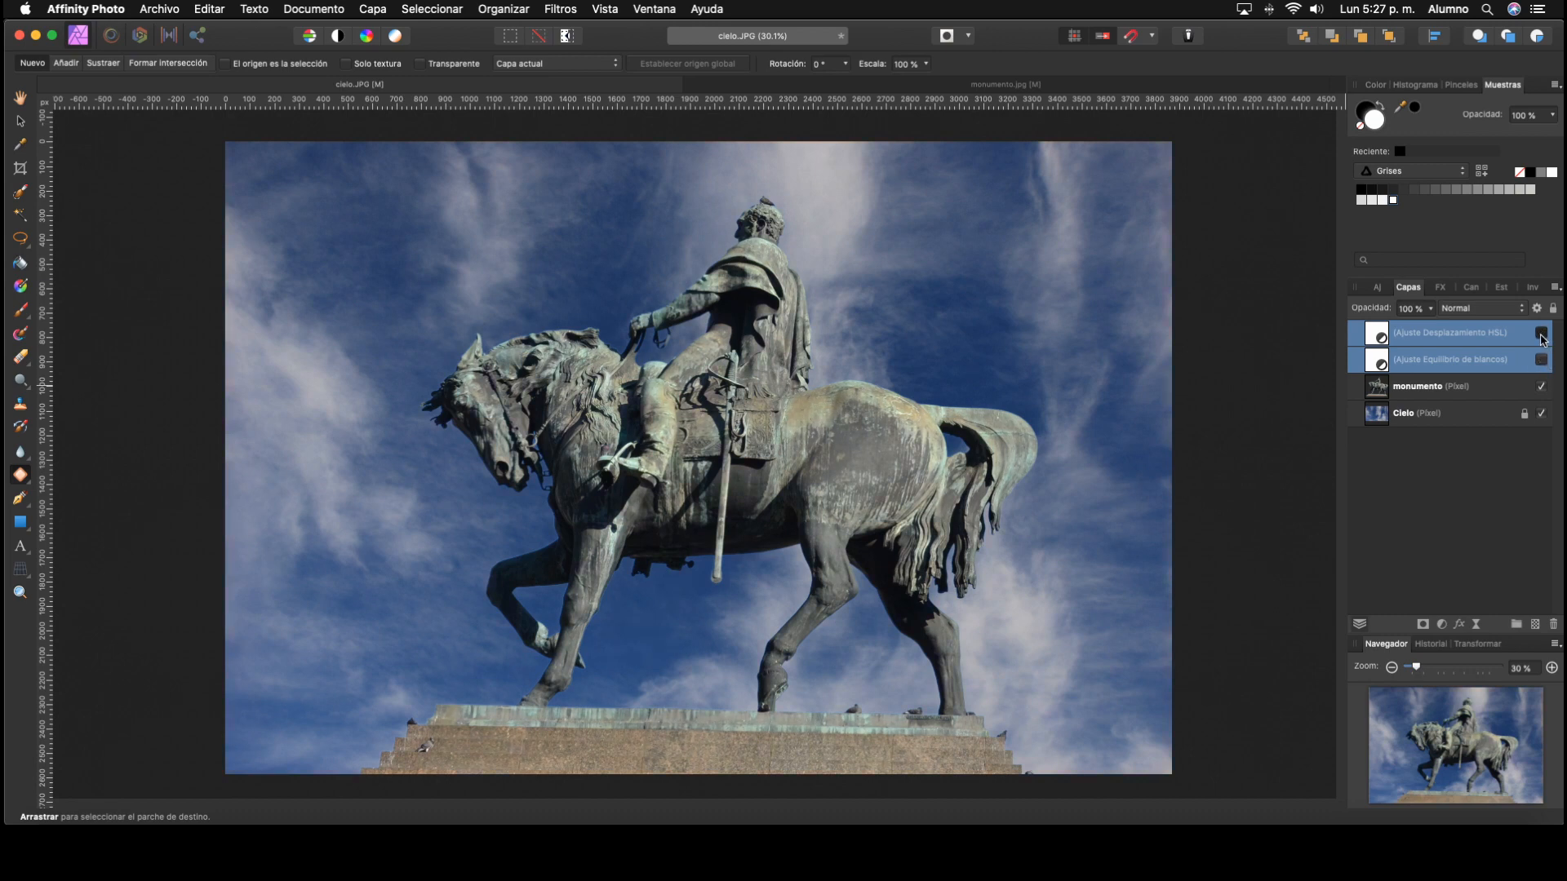
left_click(1541, 336)
left_click(1510, 369)
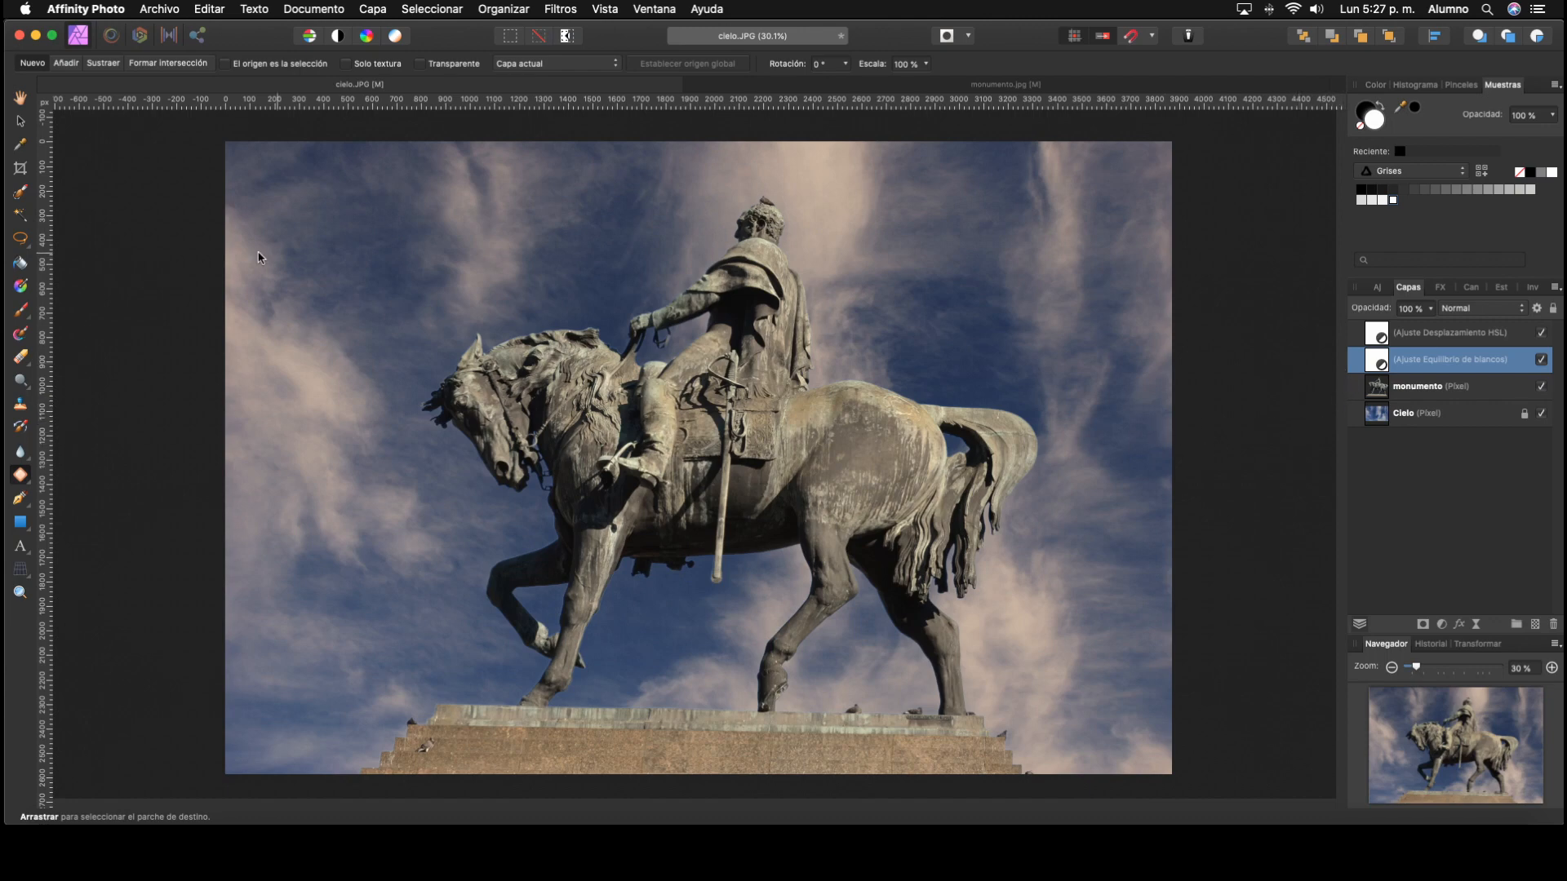
Step: Mask parts of the White Balance adjustment over the sky and rider using a black paint brush with 0% hardness
left_click(20, 318)
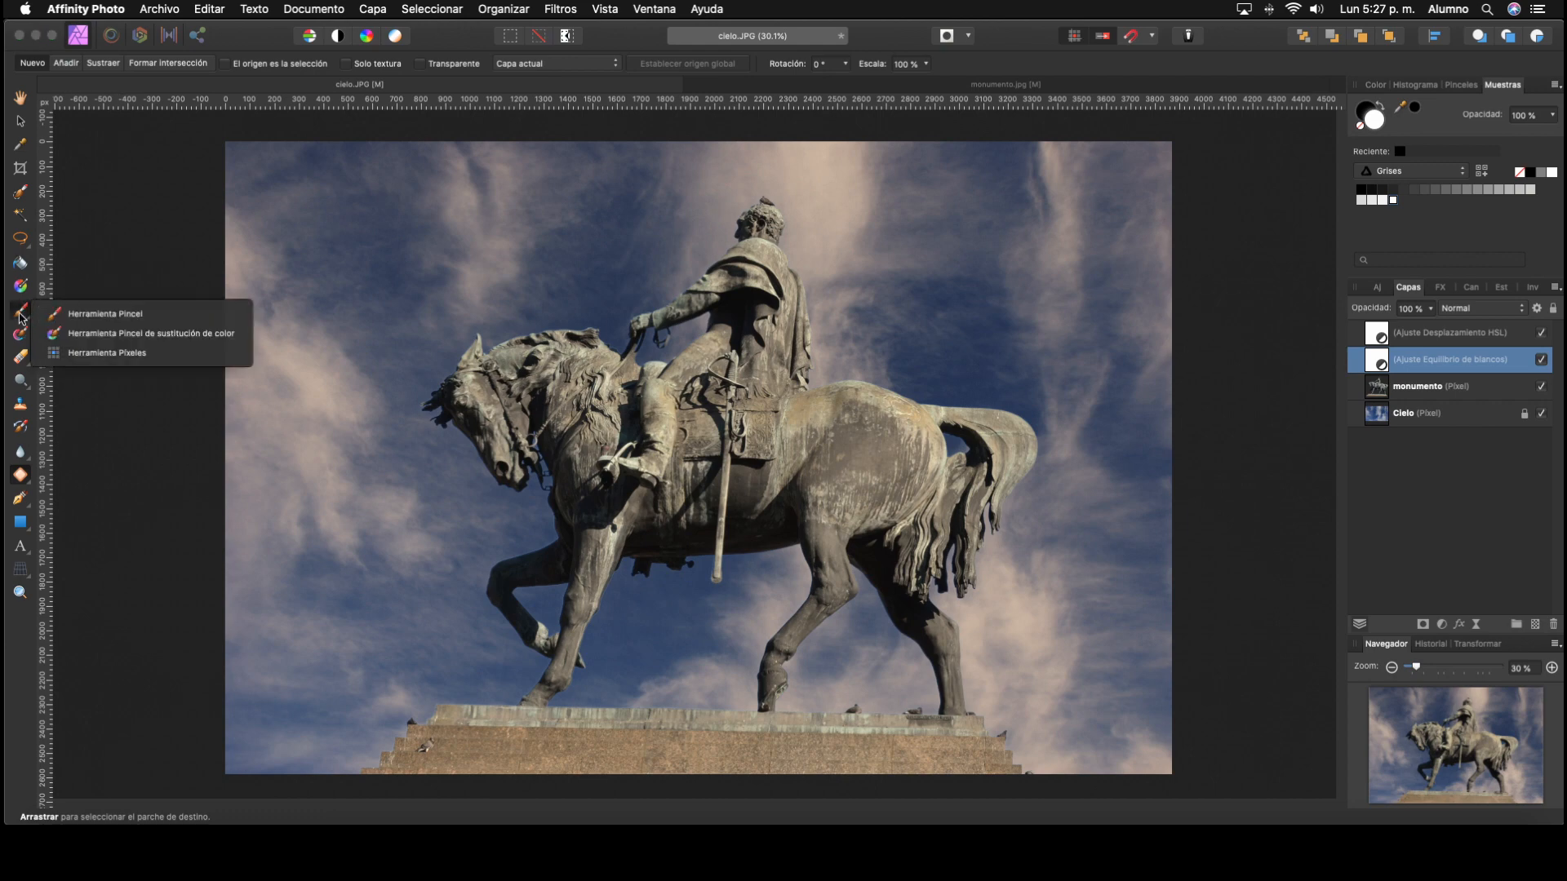
left_click(79, 317)
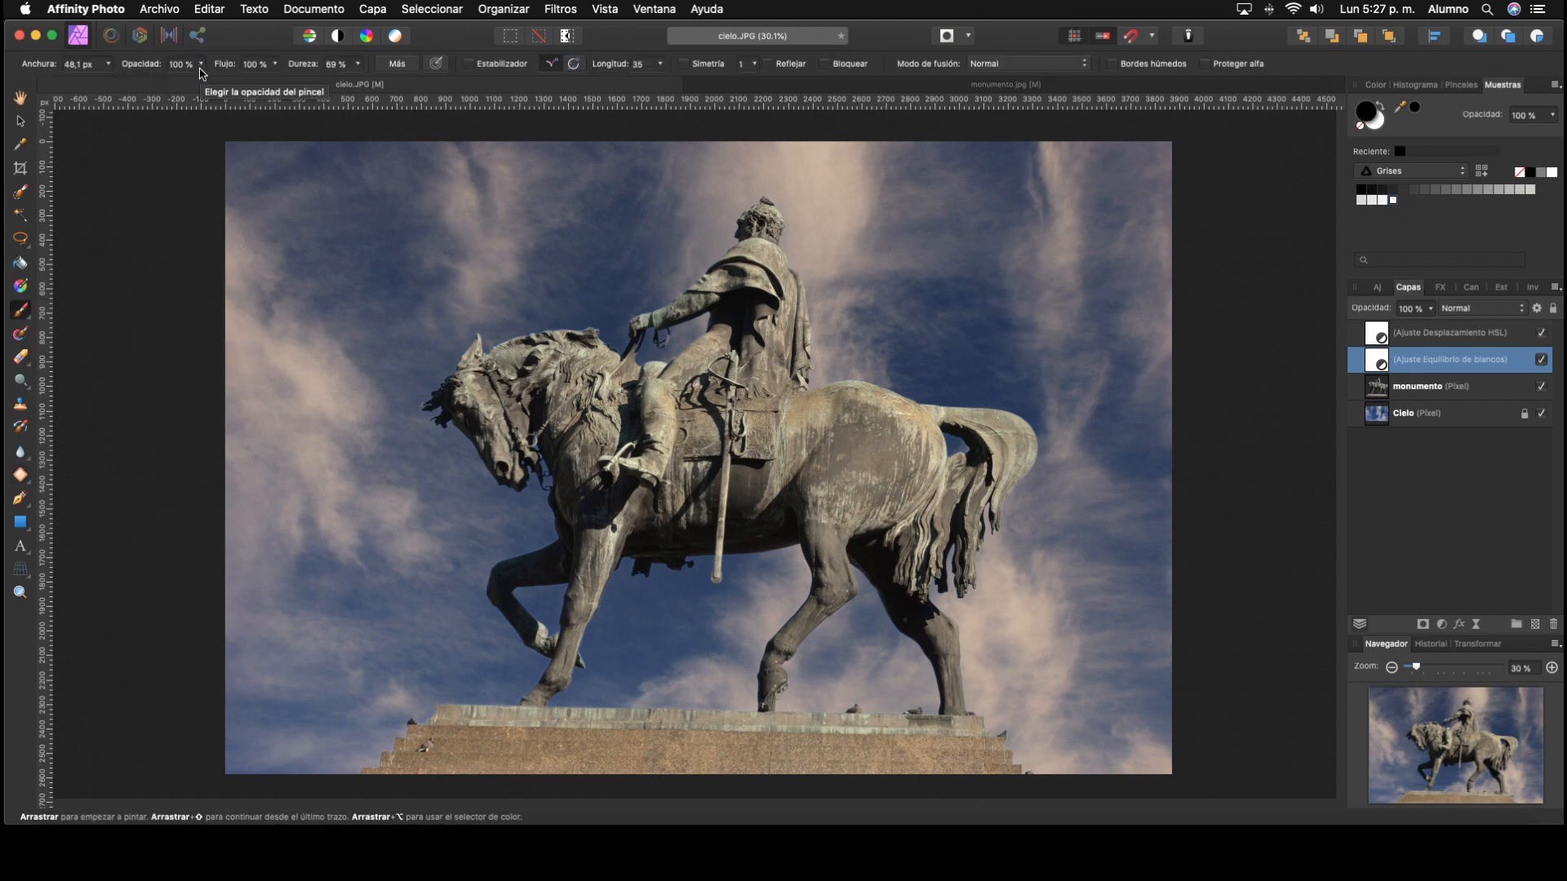
left_click(357, 63)
left_click_drag(359, 81, 247, 120)
mouse_move(434, 273)
left_mouse_down("ctrl+alt")
mouse_move(602, 278)
mouse_move(545, 279)
left_mouse_up("ctrl+alt")
left_click_drag(541, 279, 577, 278)
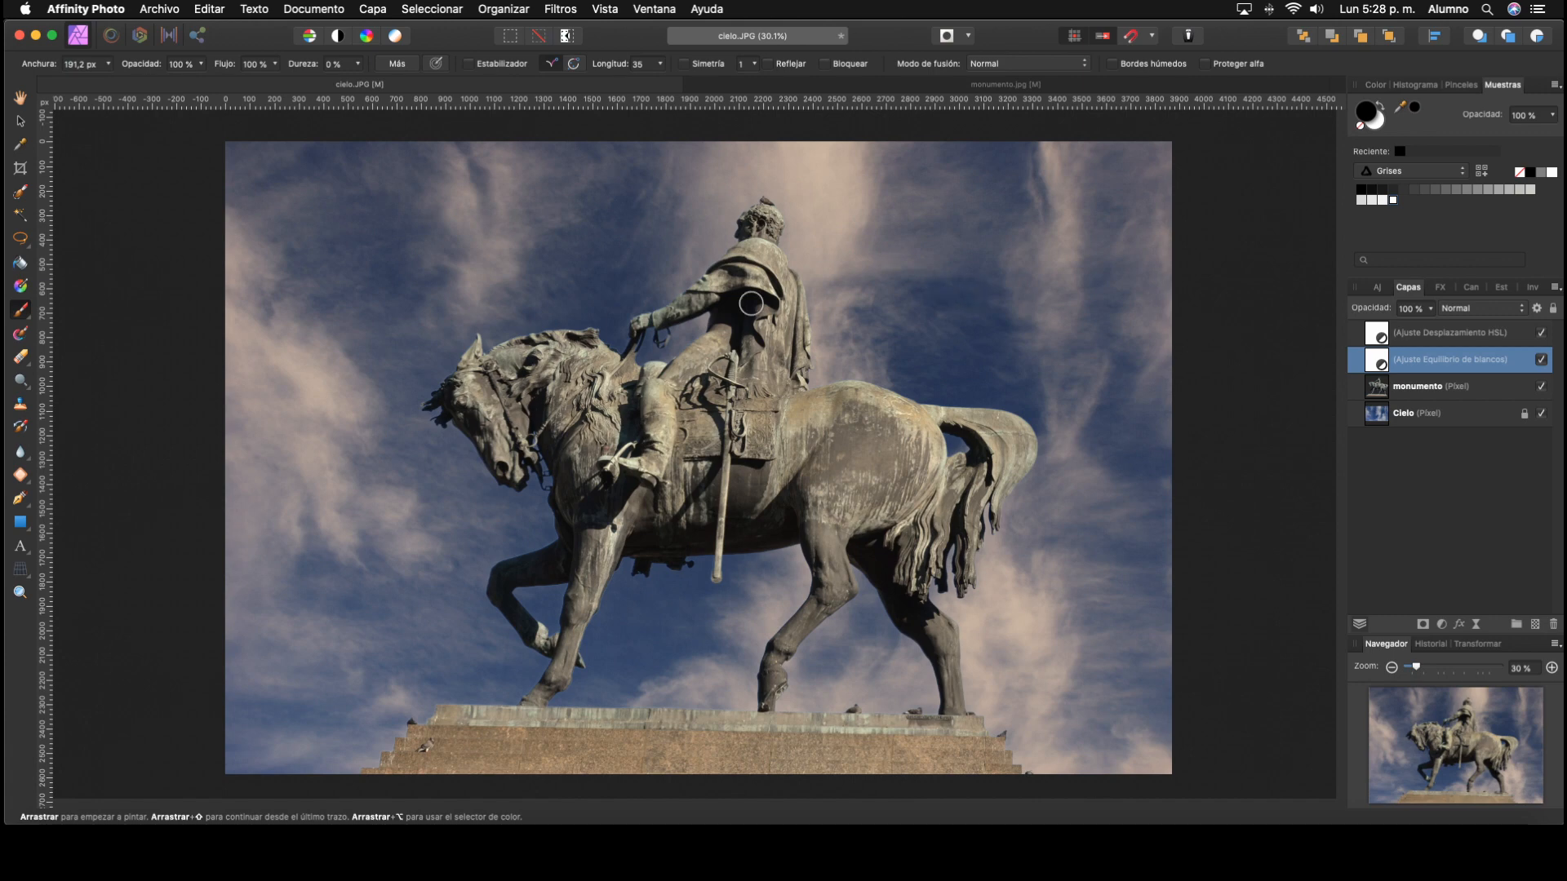
left_click_drag(644, 335, 660, 335)
mouse_move(309, 394)
left_mouse_down()
mouse_move(201, 291)
mouse_move(237, 276)
mouse_move(223, 240)
mouse_move(237, 310)
mouse_move(339, 384)
mouse_move(320, 406)
mouse_move(238, 376)
mouse_move(336, 510)
mouse_move(295, 435)
mouse_move(228, 459)
mouse_move(255, 520)
mouse_move(228, 422)
mouse_move(283, 493)
left_mouse_up()
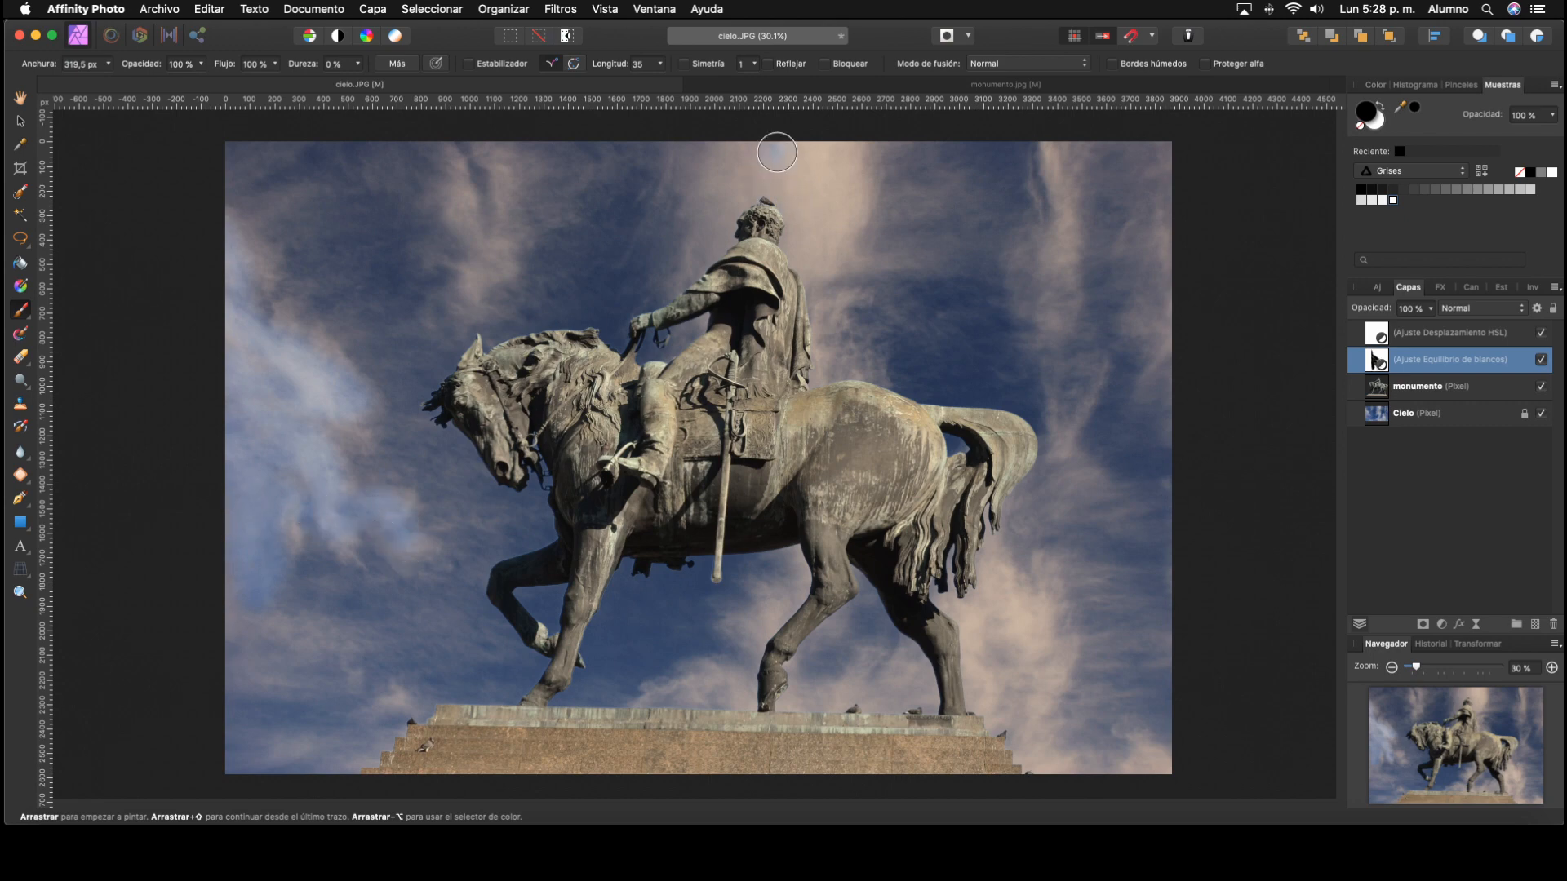
mouse_move(779, 153)
left_mouse_down()
mouse_move(818, 219)
mouse_move(809, 156)
mouse_move(828, 161)
mouse_move(834, 224)
mouse_move(806, 302)
left_mouse_up()
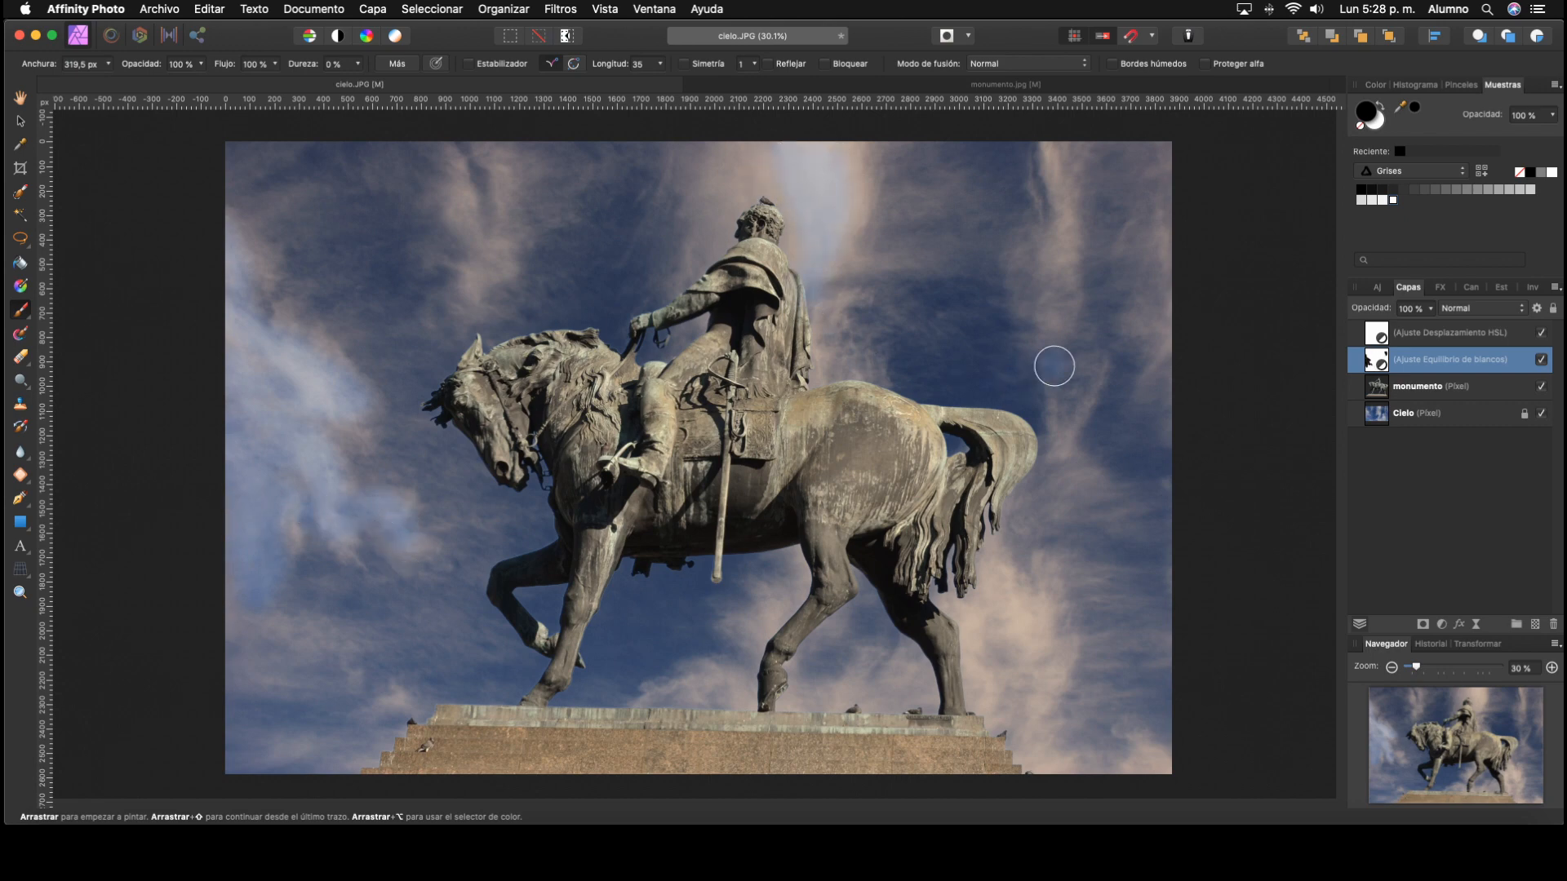
Step: Compare the image with the partly masked White Balance adjustment hidden and shown
left_click(1541, 360)
left_click(1546, 366)
left_click(1546, 366)
left_click(1546, 367)
left_click(1545, 368)
left_click(1545, 366)
Step: Undo the brush strokes on the White Balance mask and turn both adjustment layers back on
key("super+z")
left_click(1545, 363)
left_click(1541, 333)
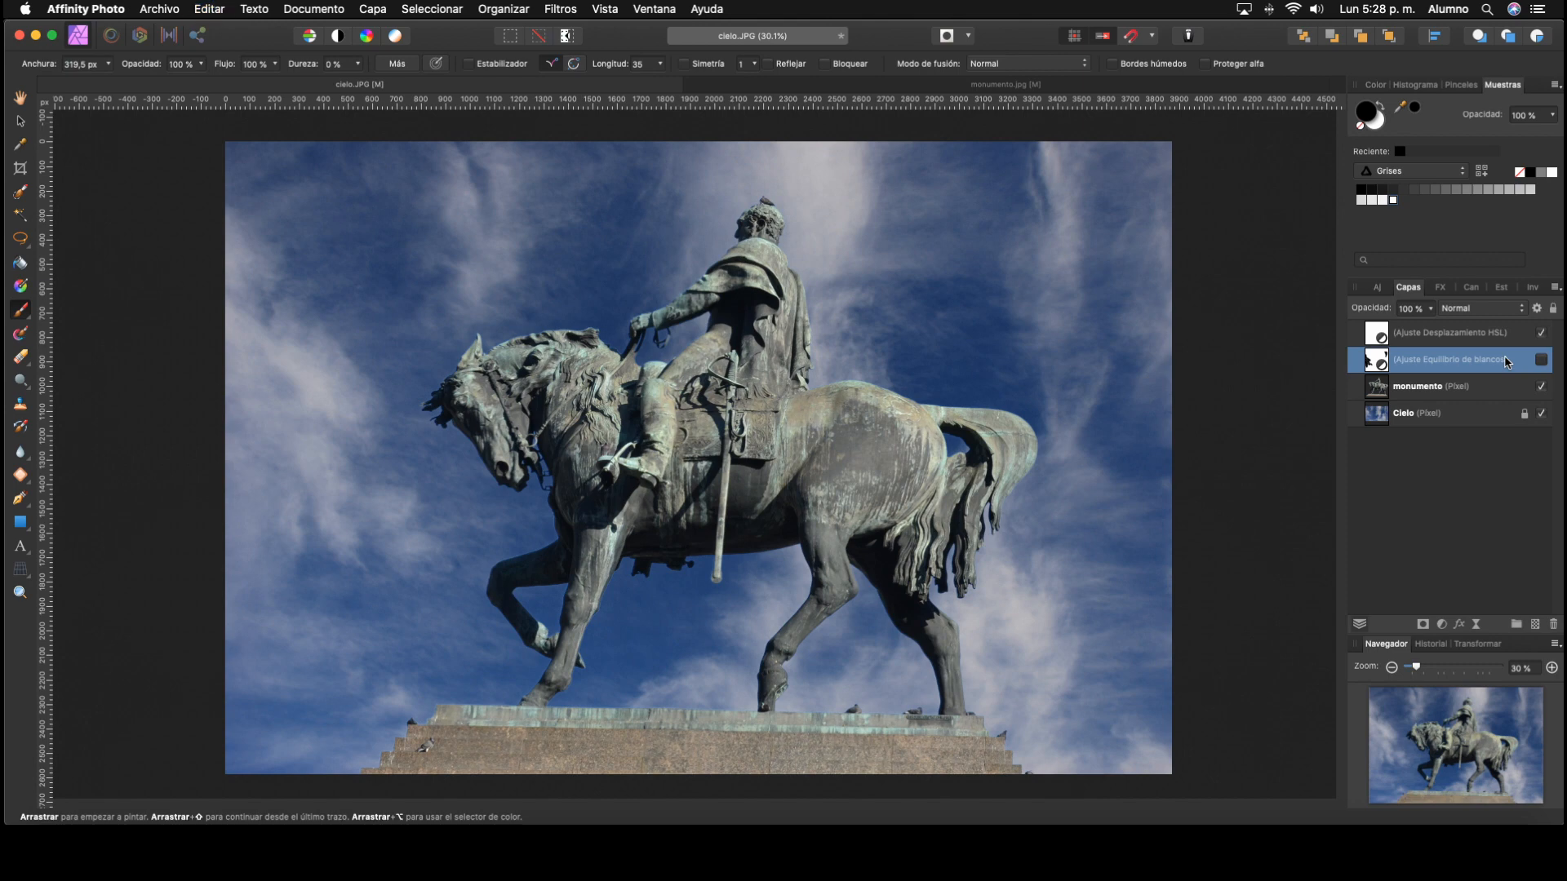
key("super+z")
Step: Search the Pixabay stock images for "balloon isolated"
left_click(20, 121)
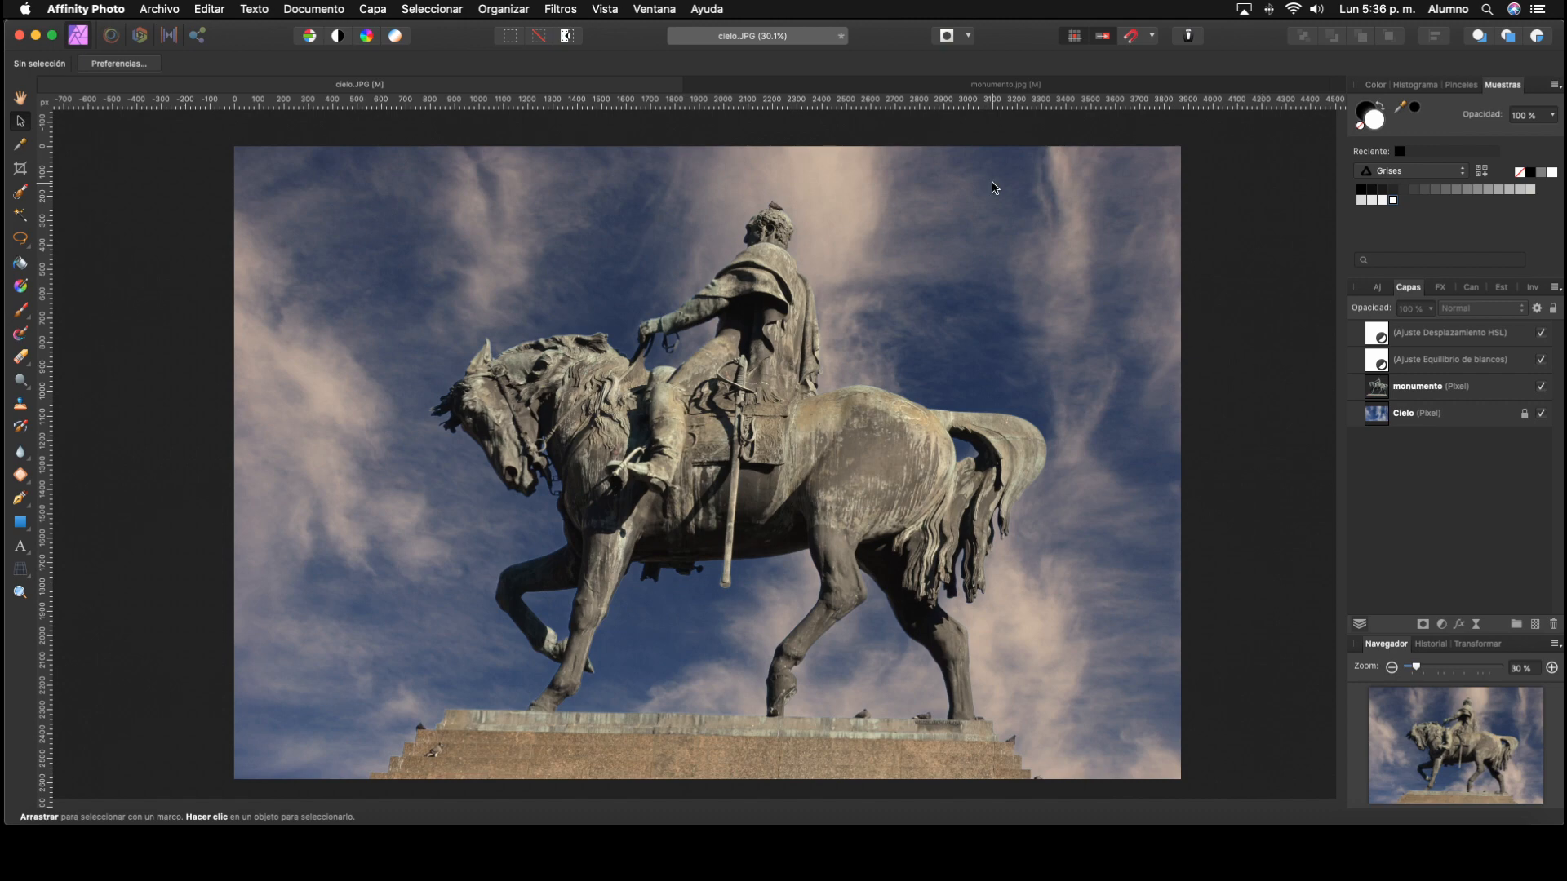
left_click(604, 9)
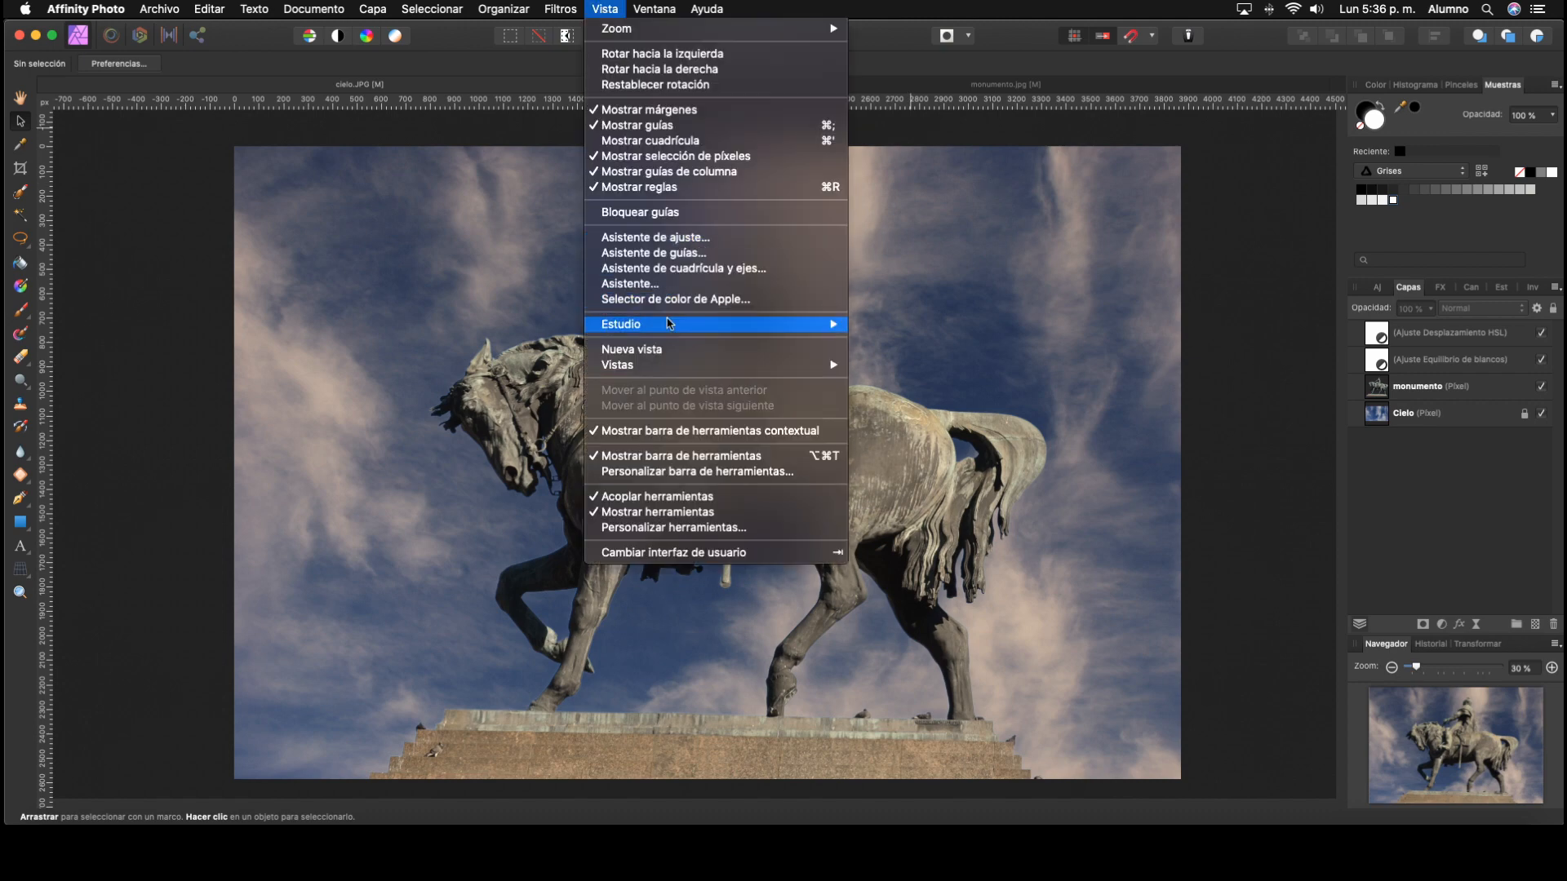
mouse_move(671, 324)
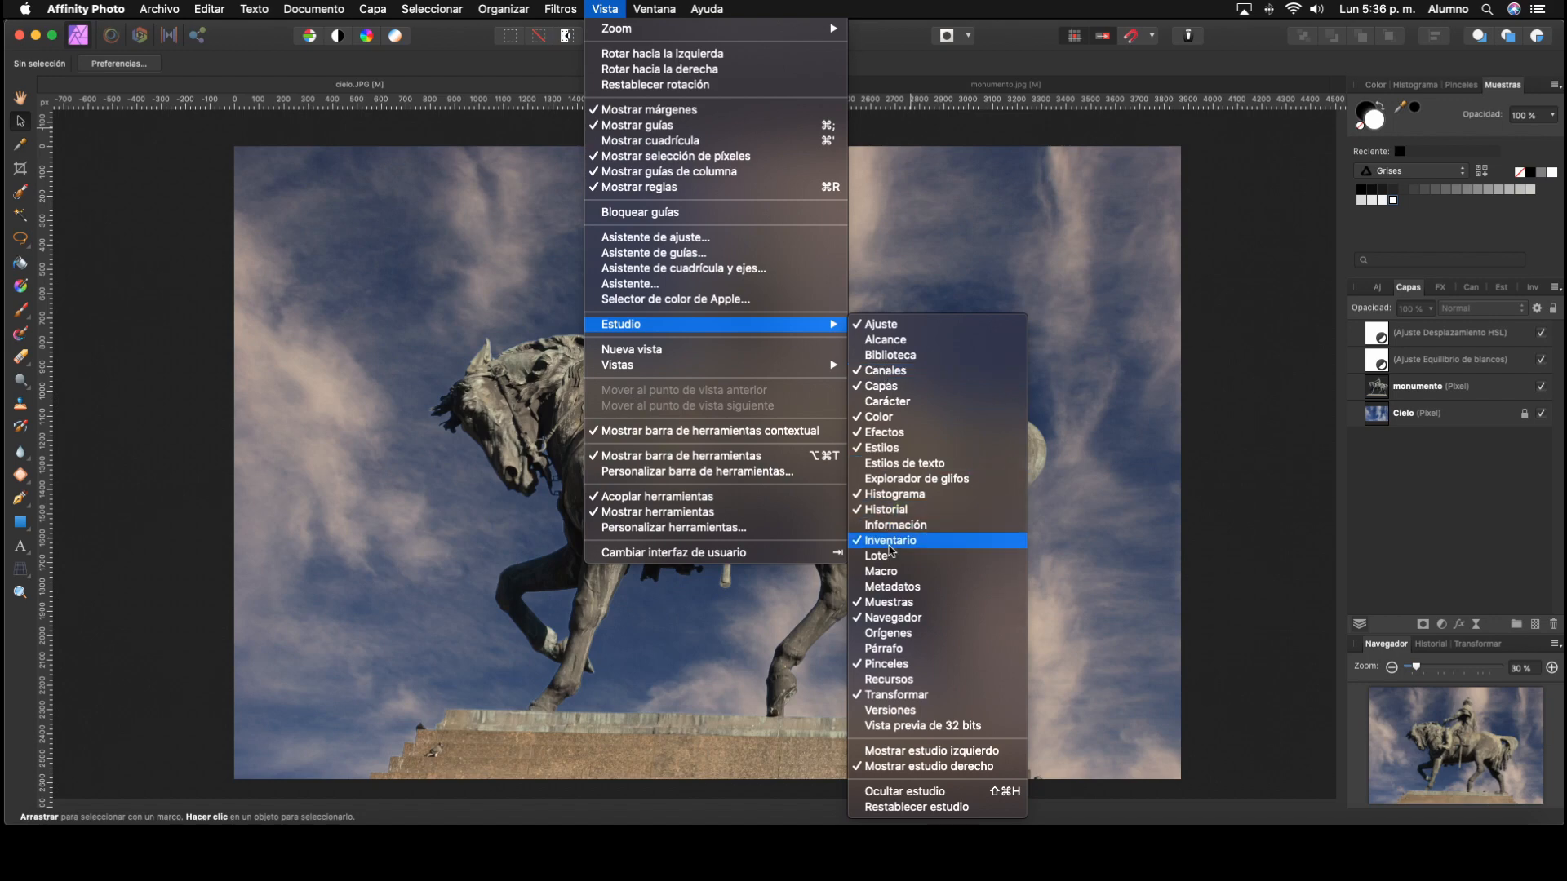
left_click(894, 543)
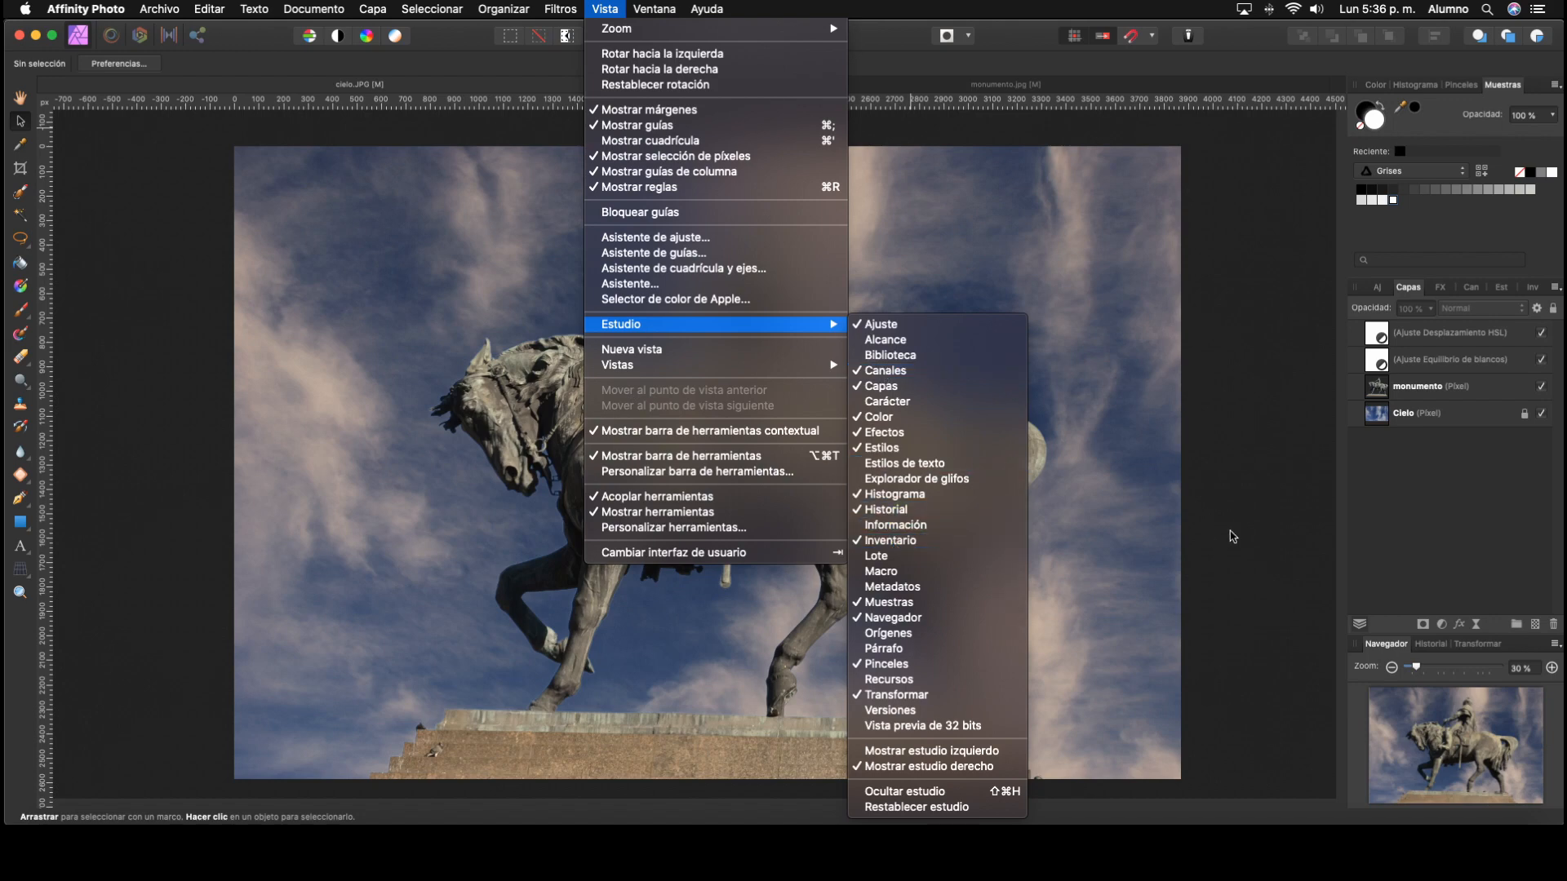
left_click(1533, 287)
left_click(1424, 310)
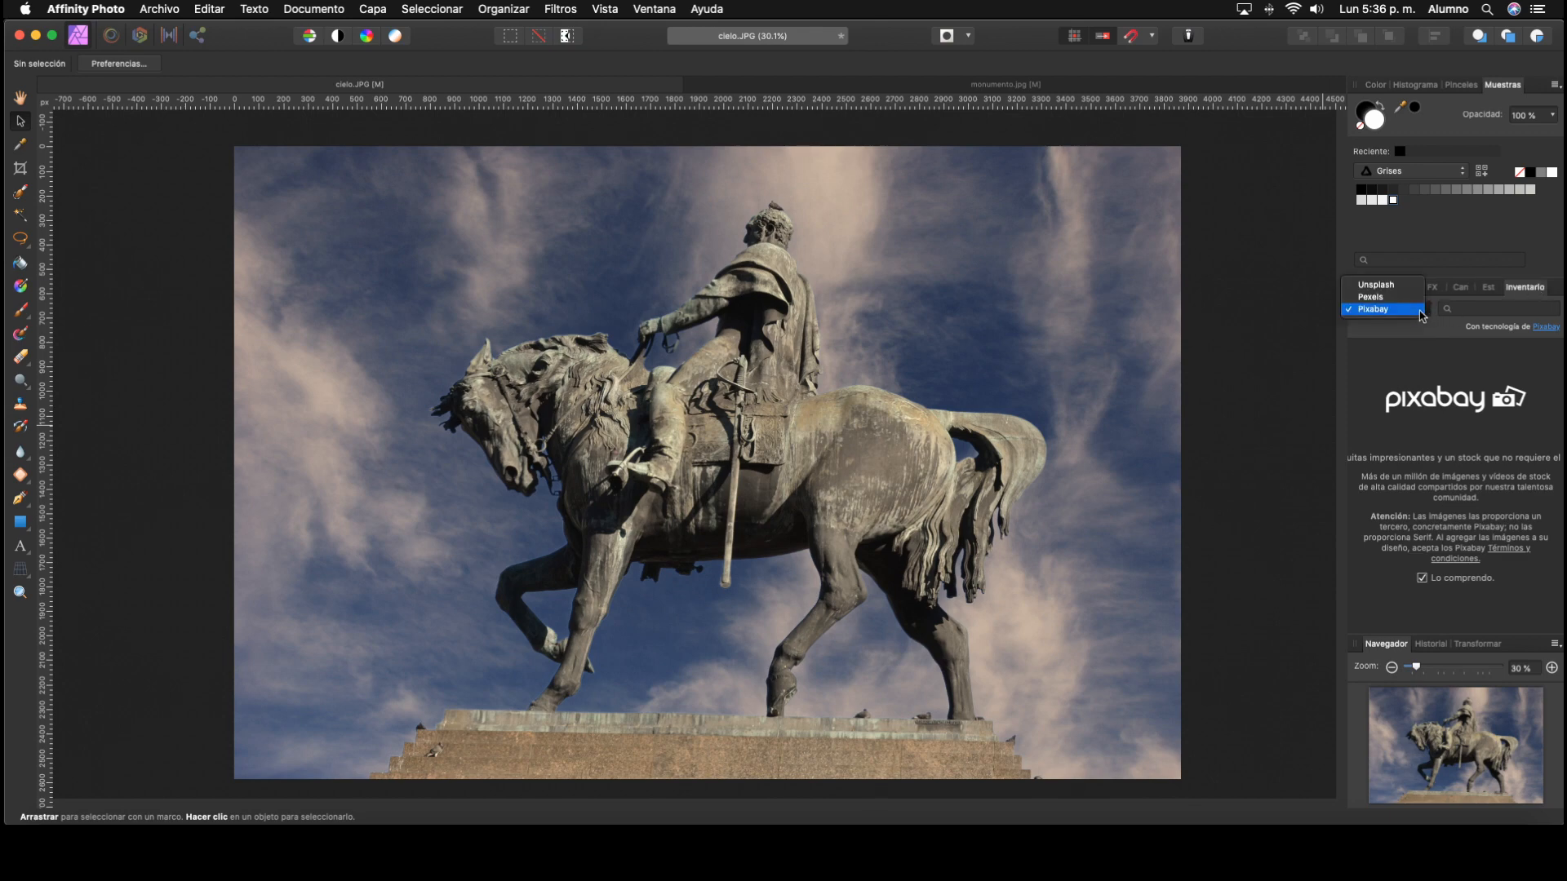
left_click(1483, 313)
type("balloon isolated")
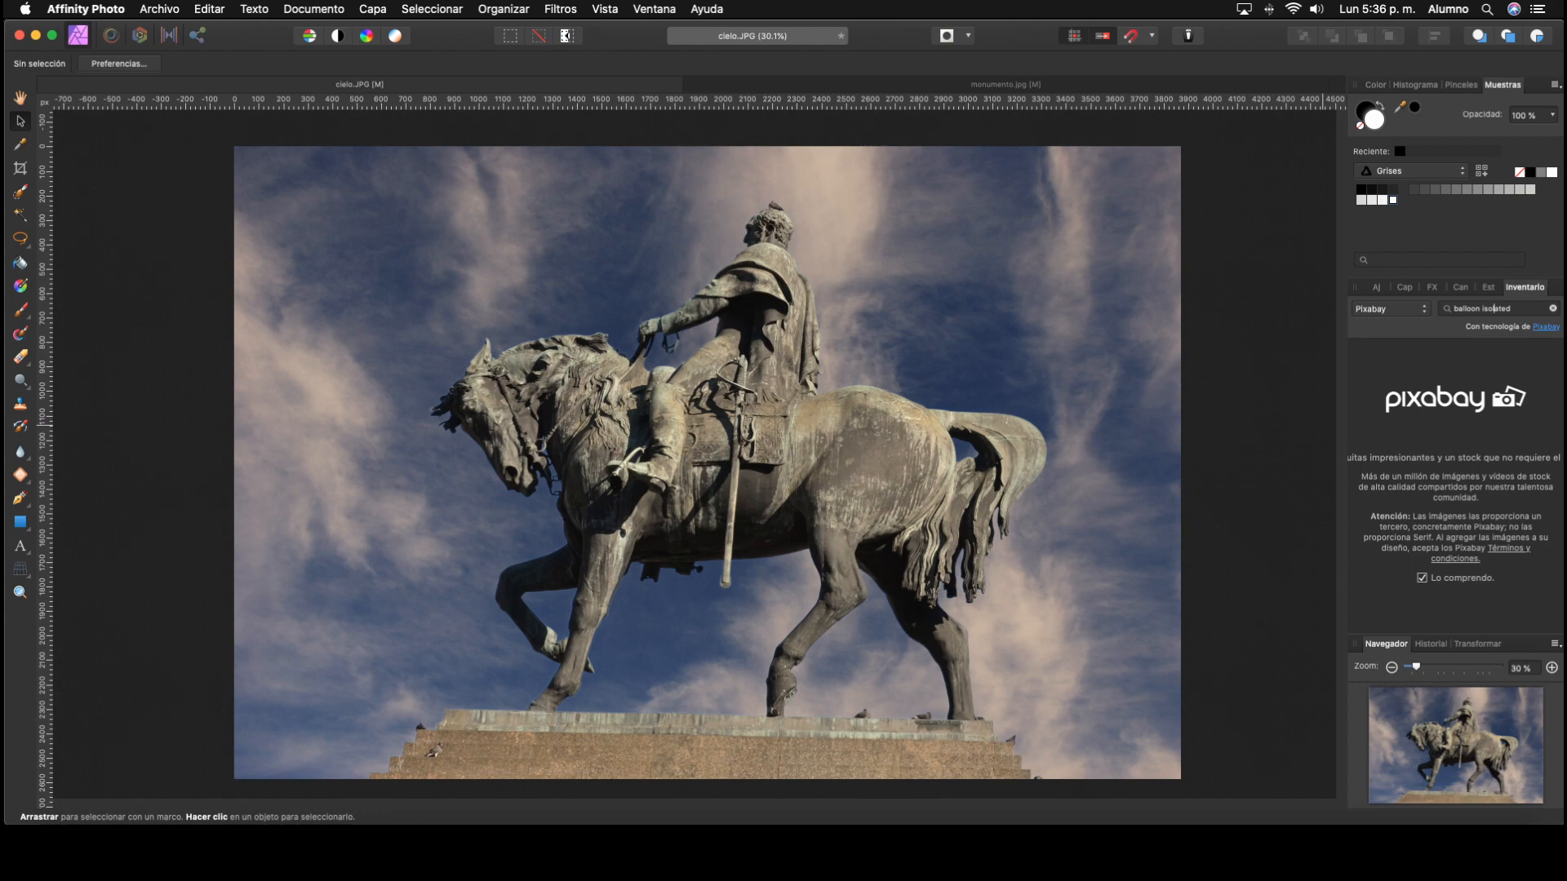
key("Return")
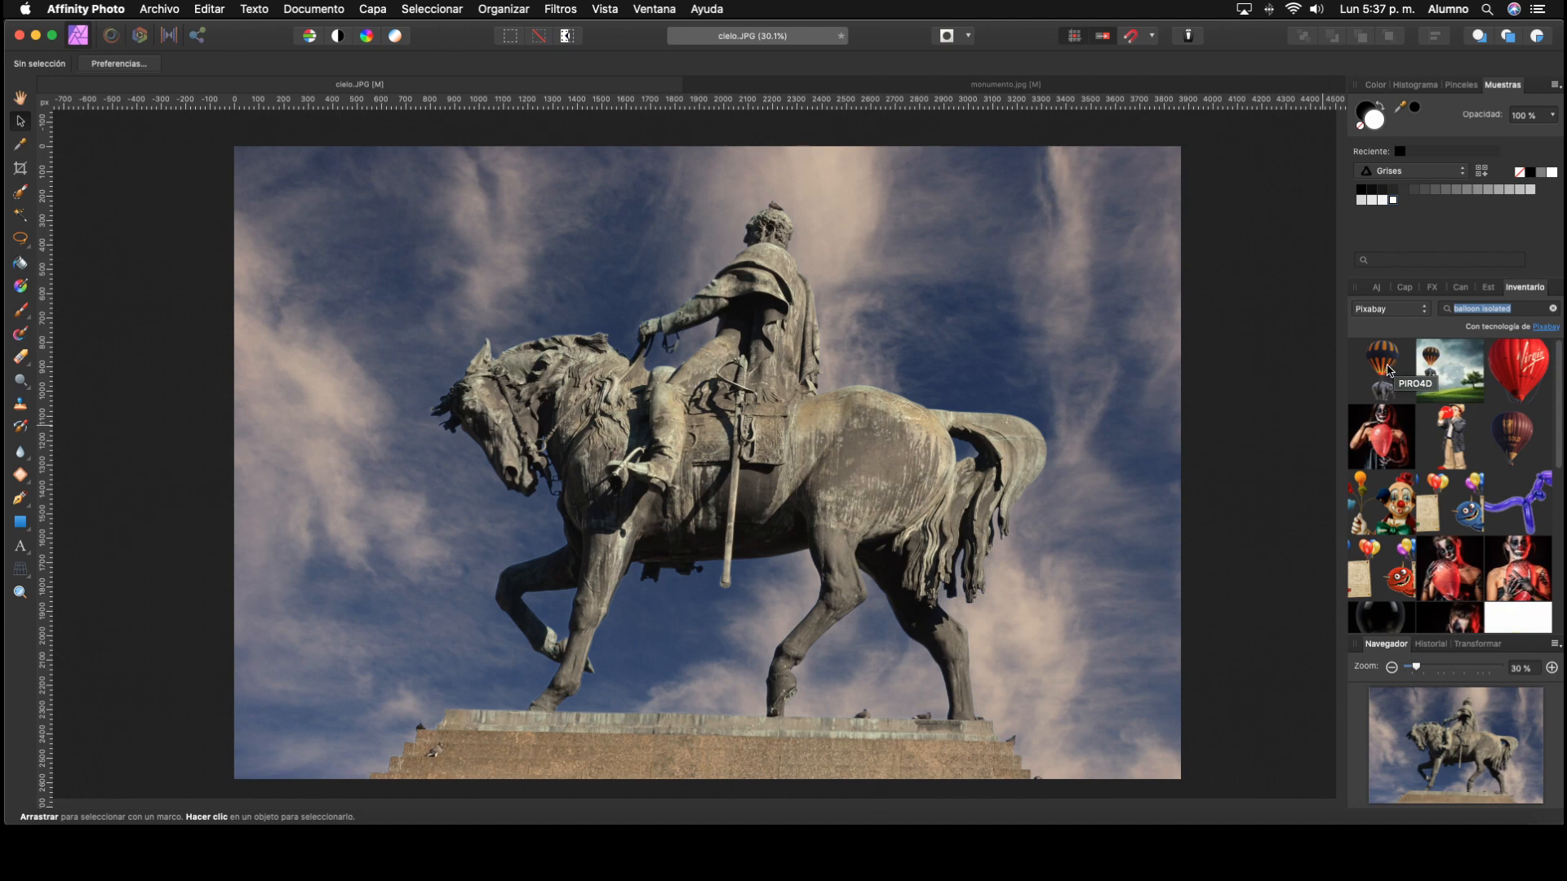
Step: Place the striped balloon with the elephant and the maroon ALB-GOLD balloon from the stock results onto the image
left_click_drag(1389, 370, 1033, 363)
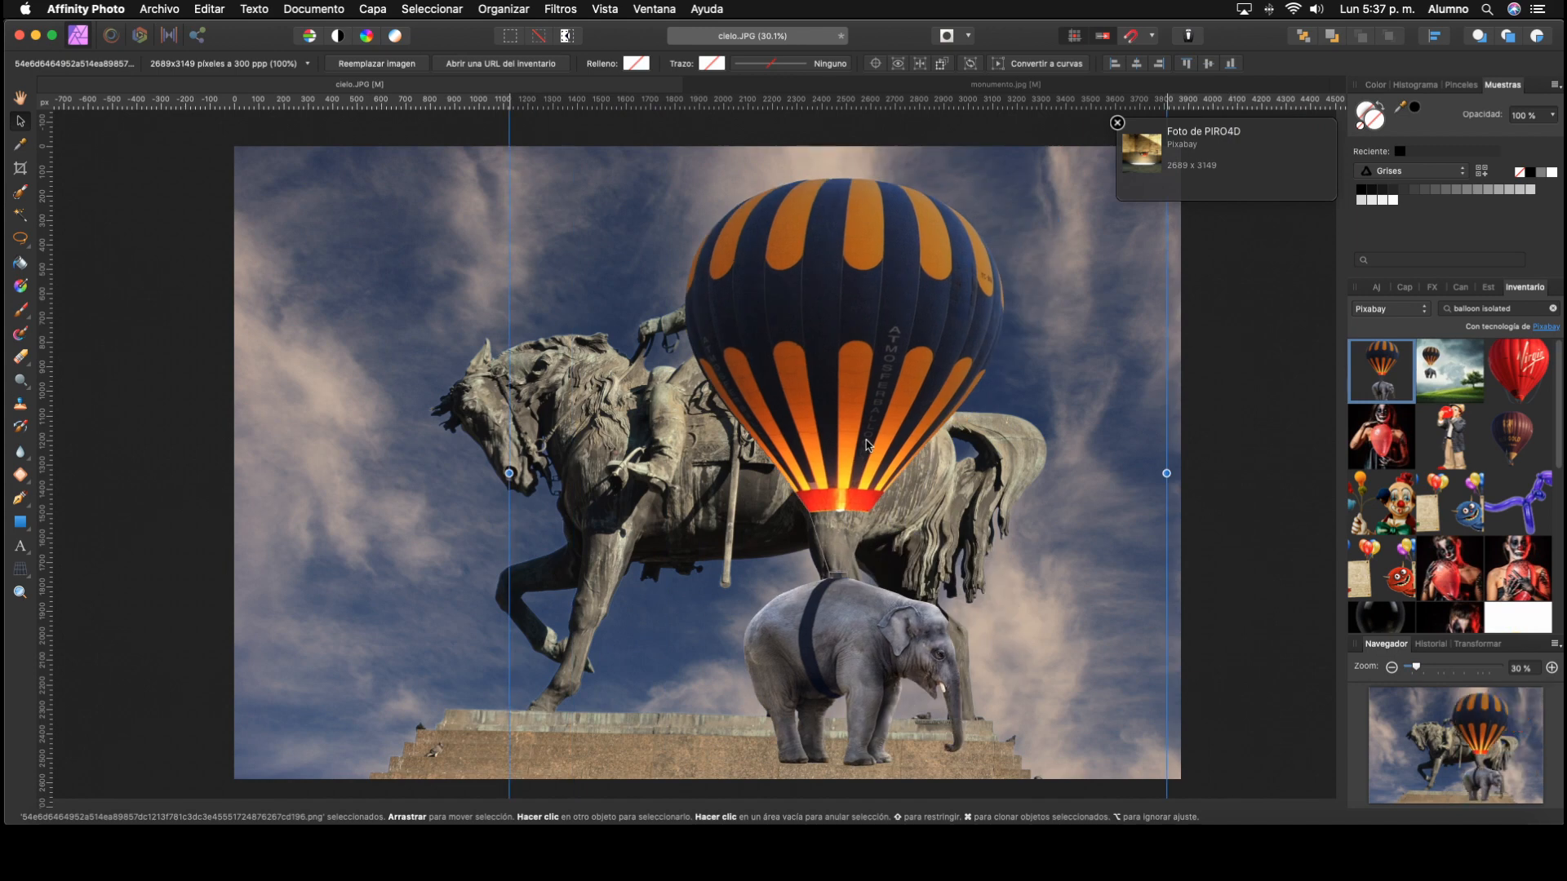
left_click_drag(849, 424, 873, 418)
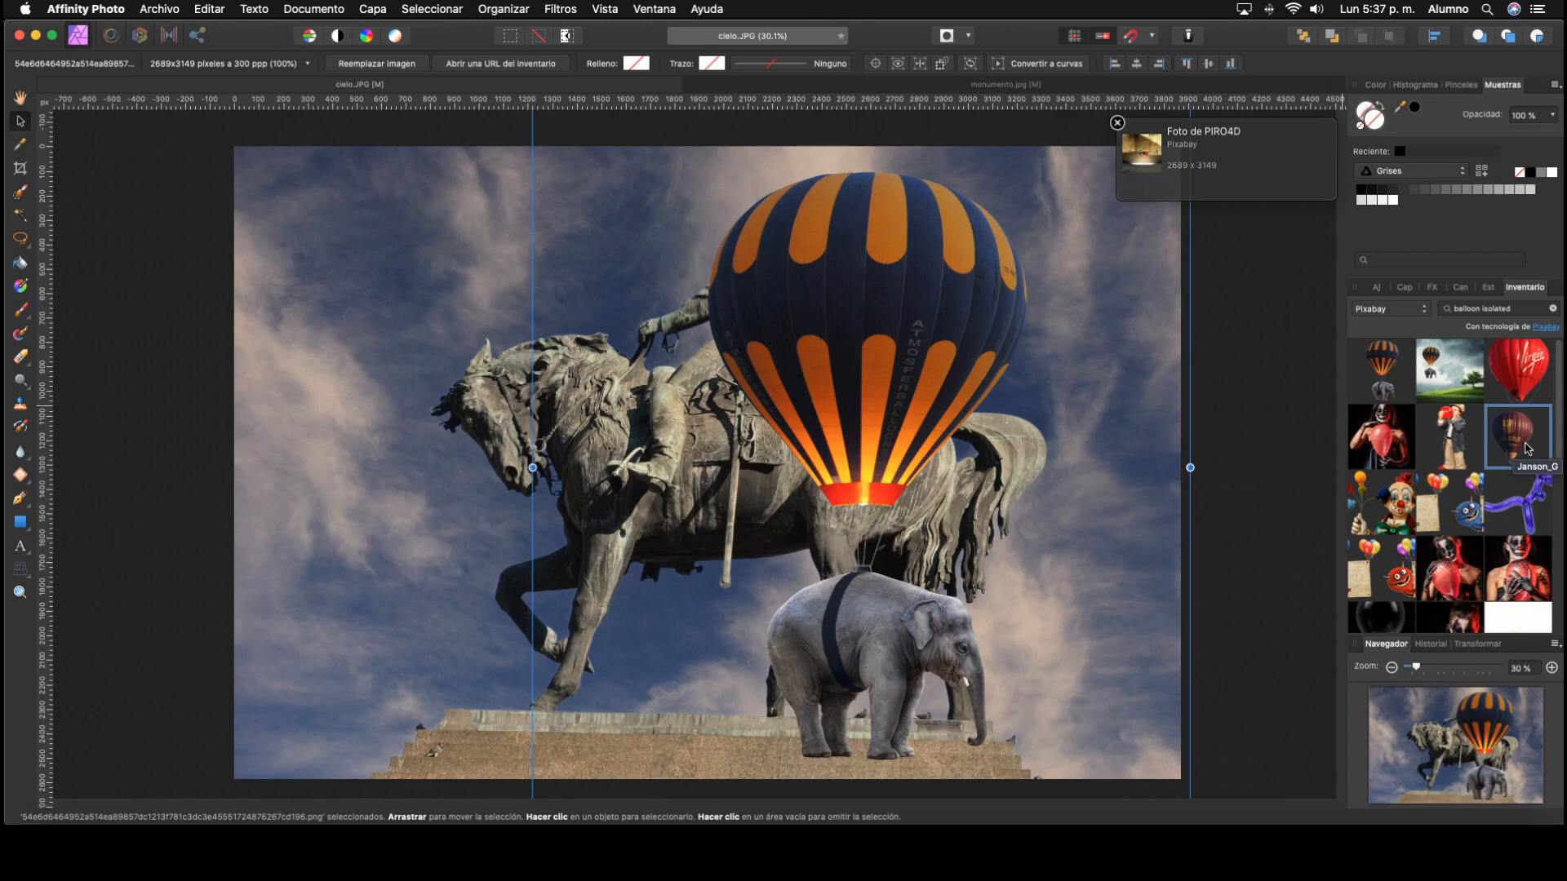
left_click_drag(1527, 448, 409, 406)
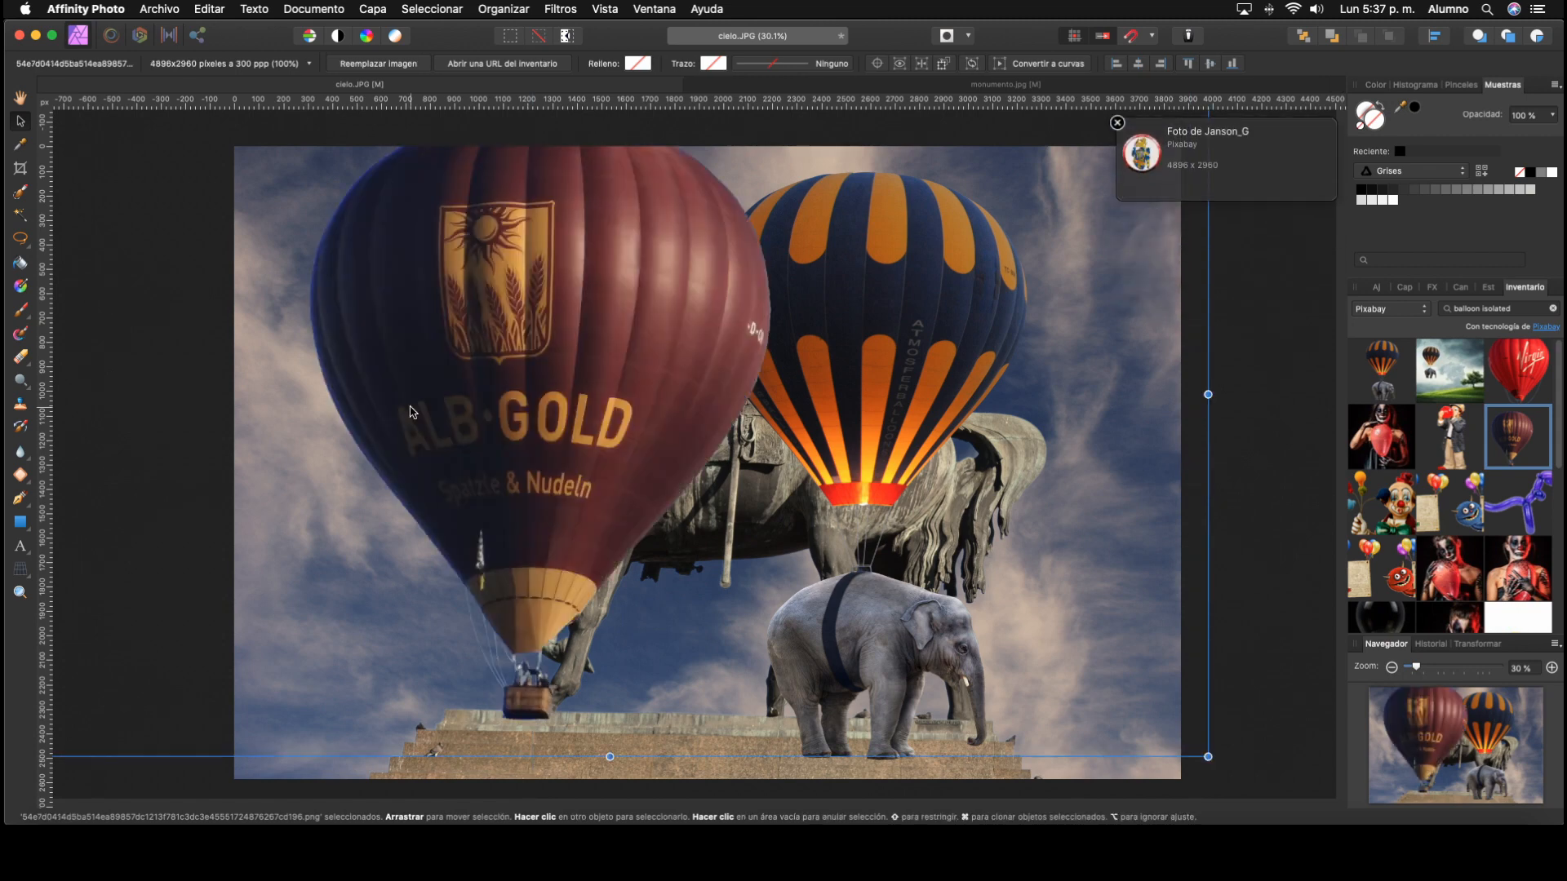
left_click(1117, 122)
Step: Move the striped balloon image to the right of the rider and flip it horizontally
left_click(1406, 287)
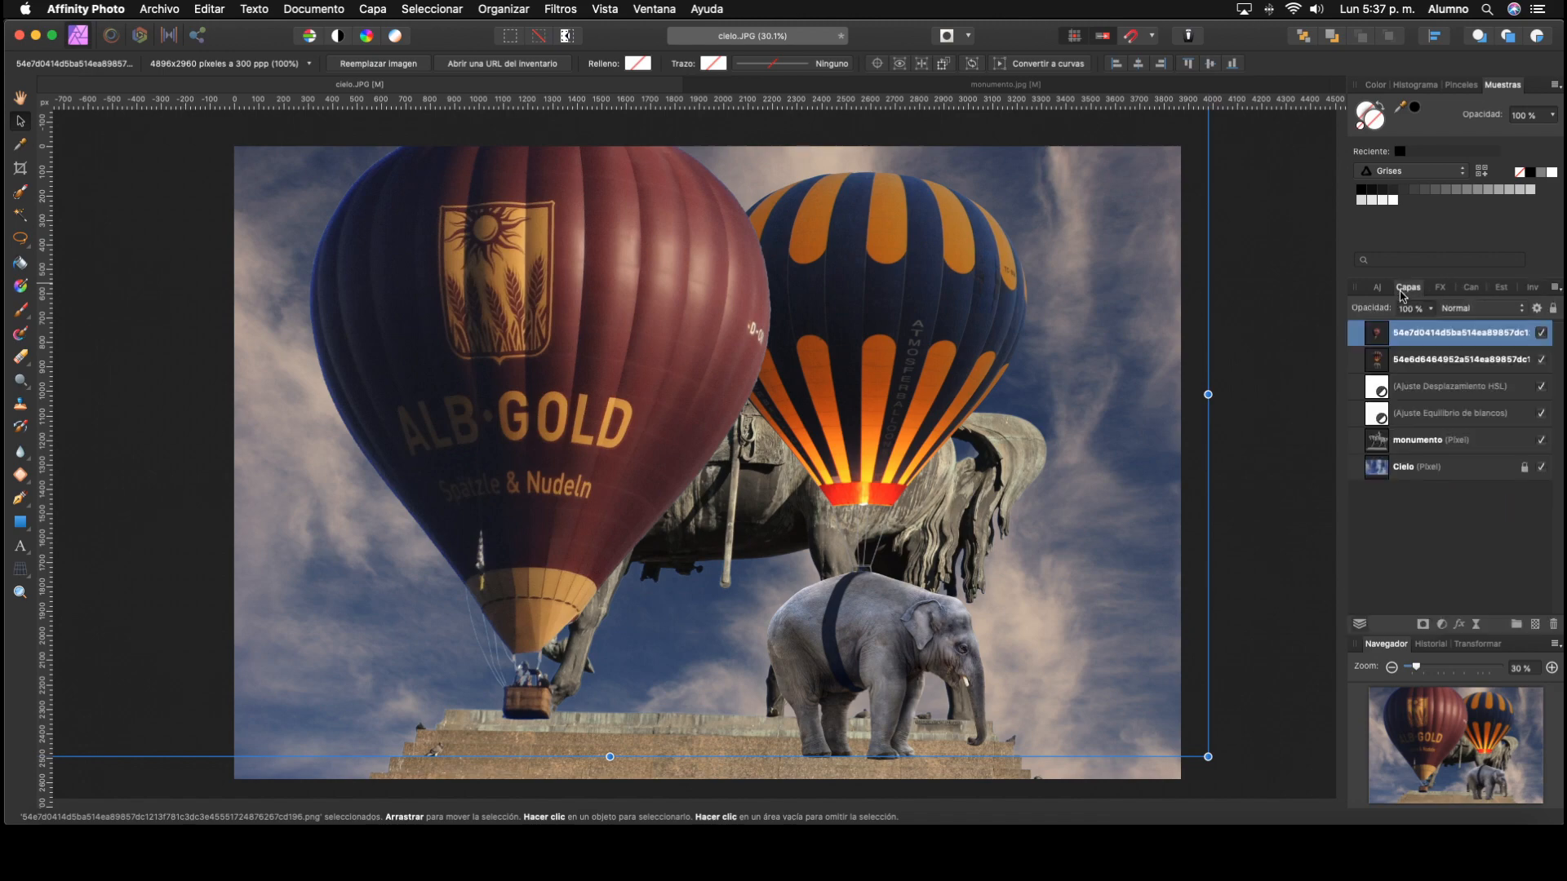
left_click(1392, 668)
left_click(1392, 669)
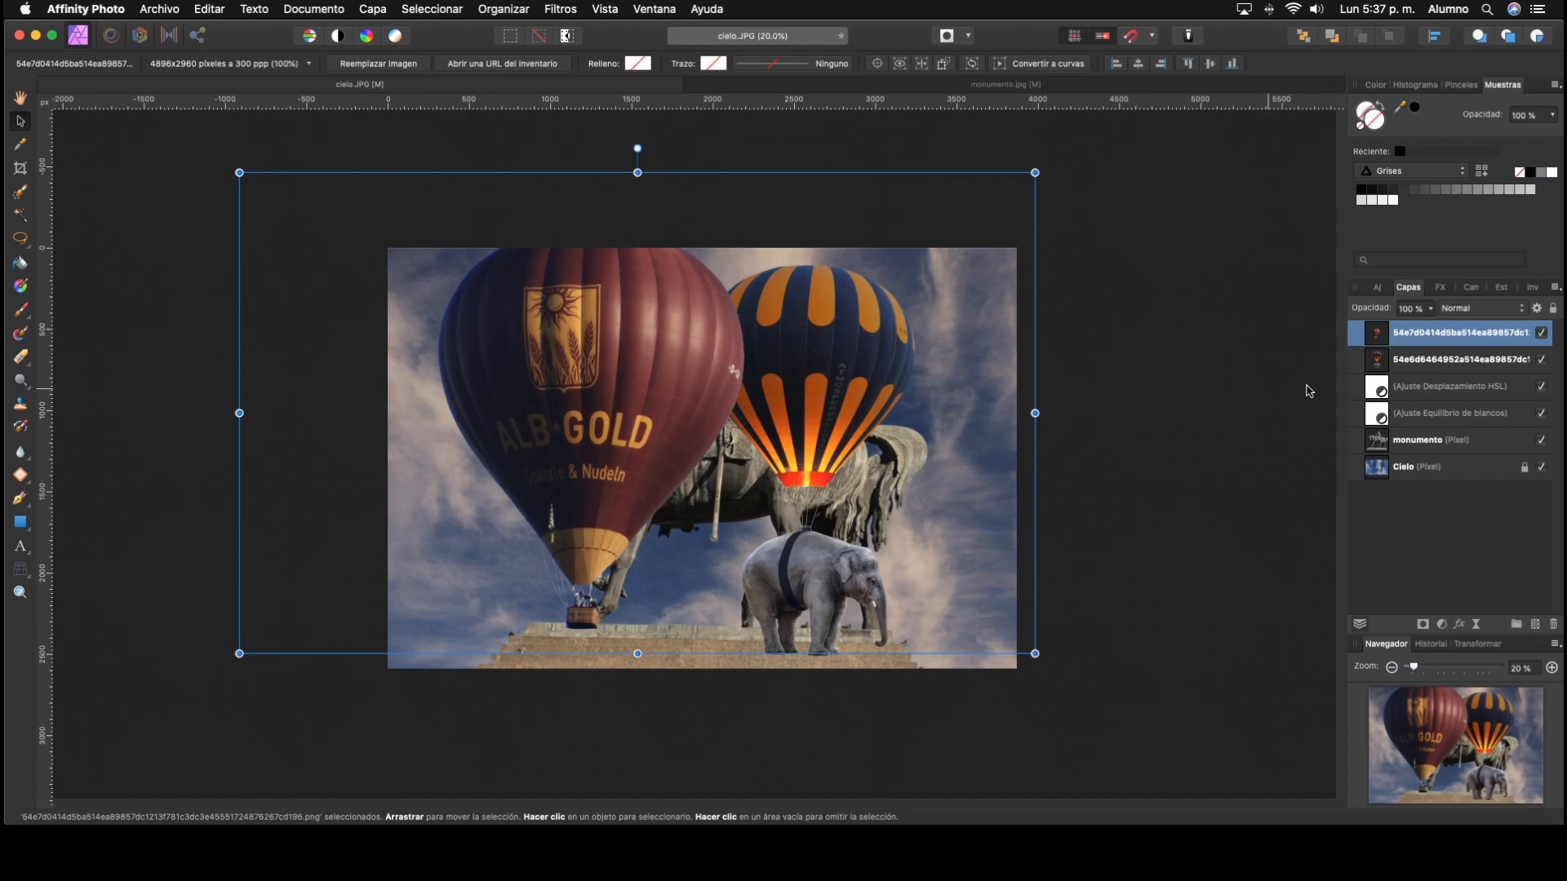
left_click(1378, 365)
left_click_drag(845, 393, 932, 350)
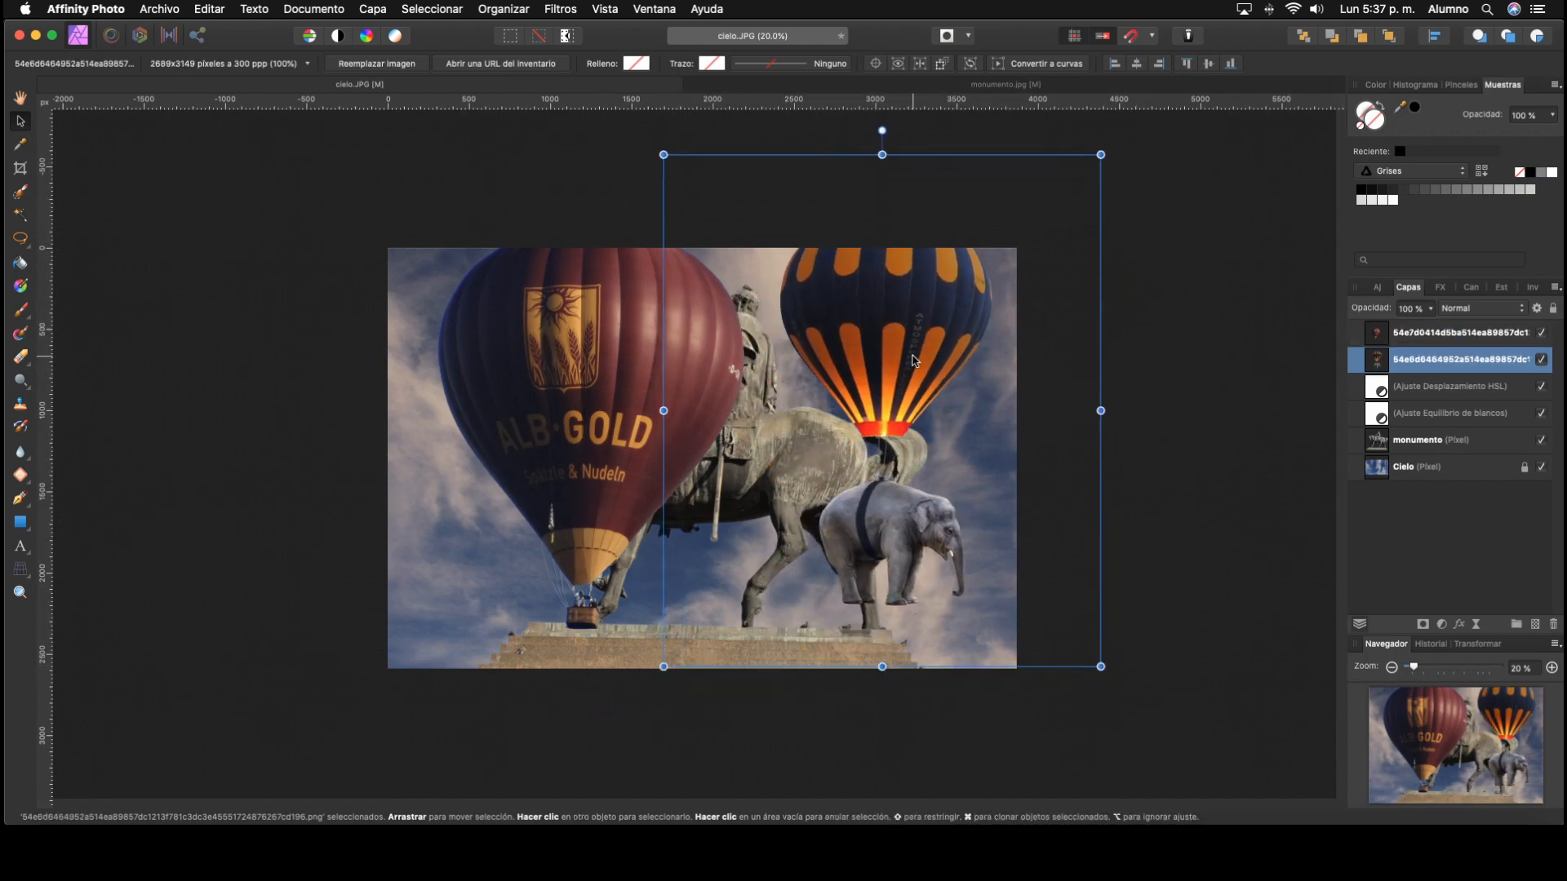
right_click(906, 357)
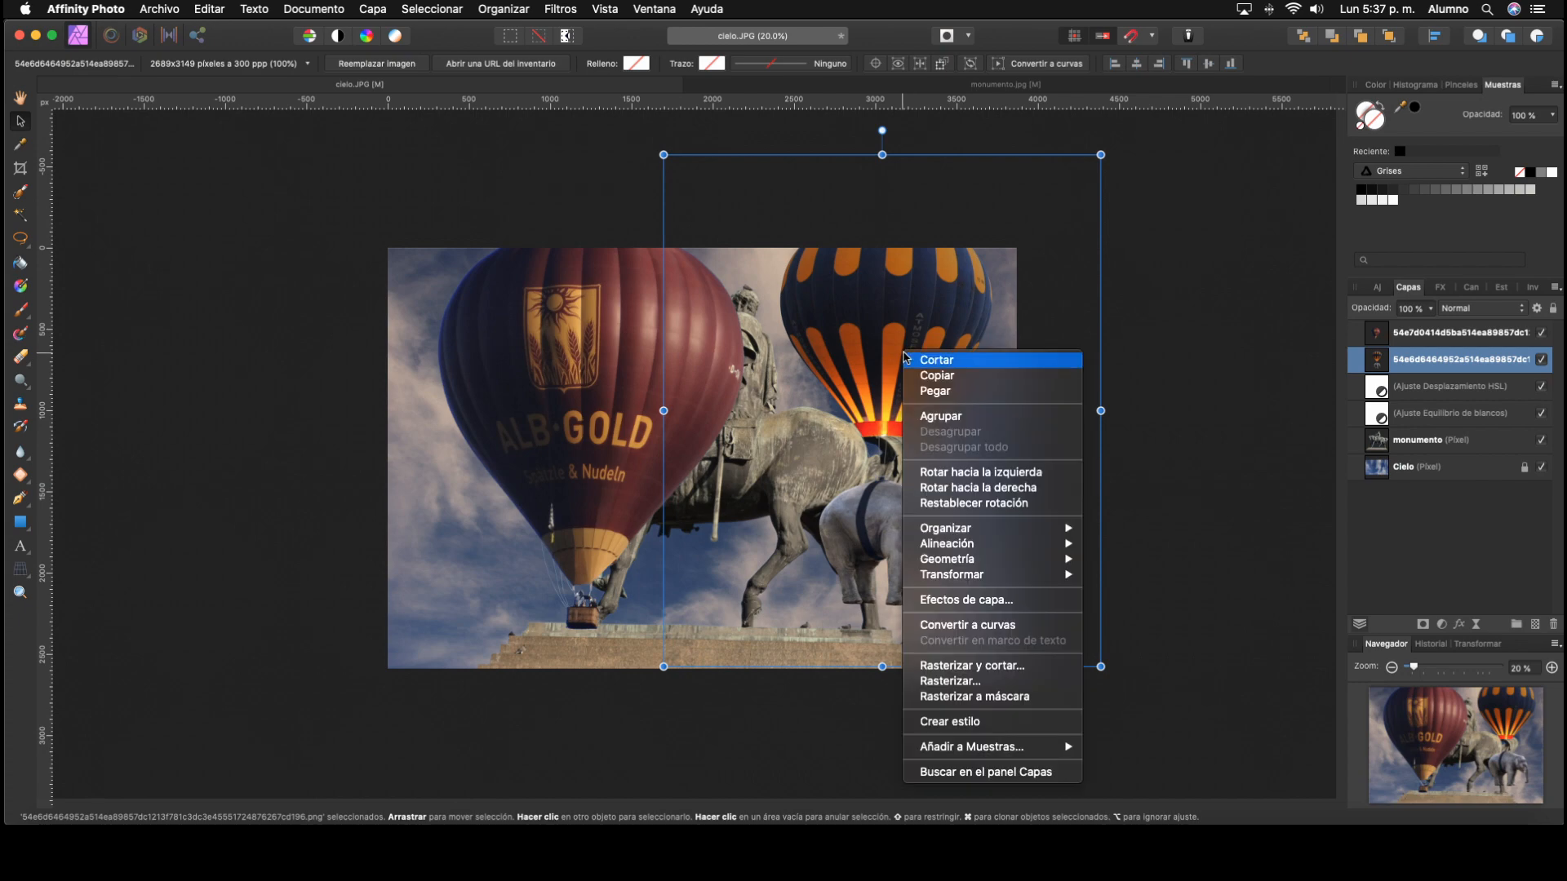
mouse_move(1026, 574)
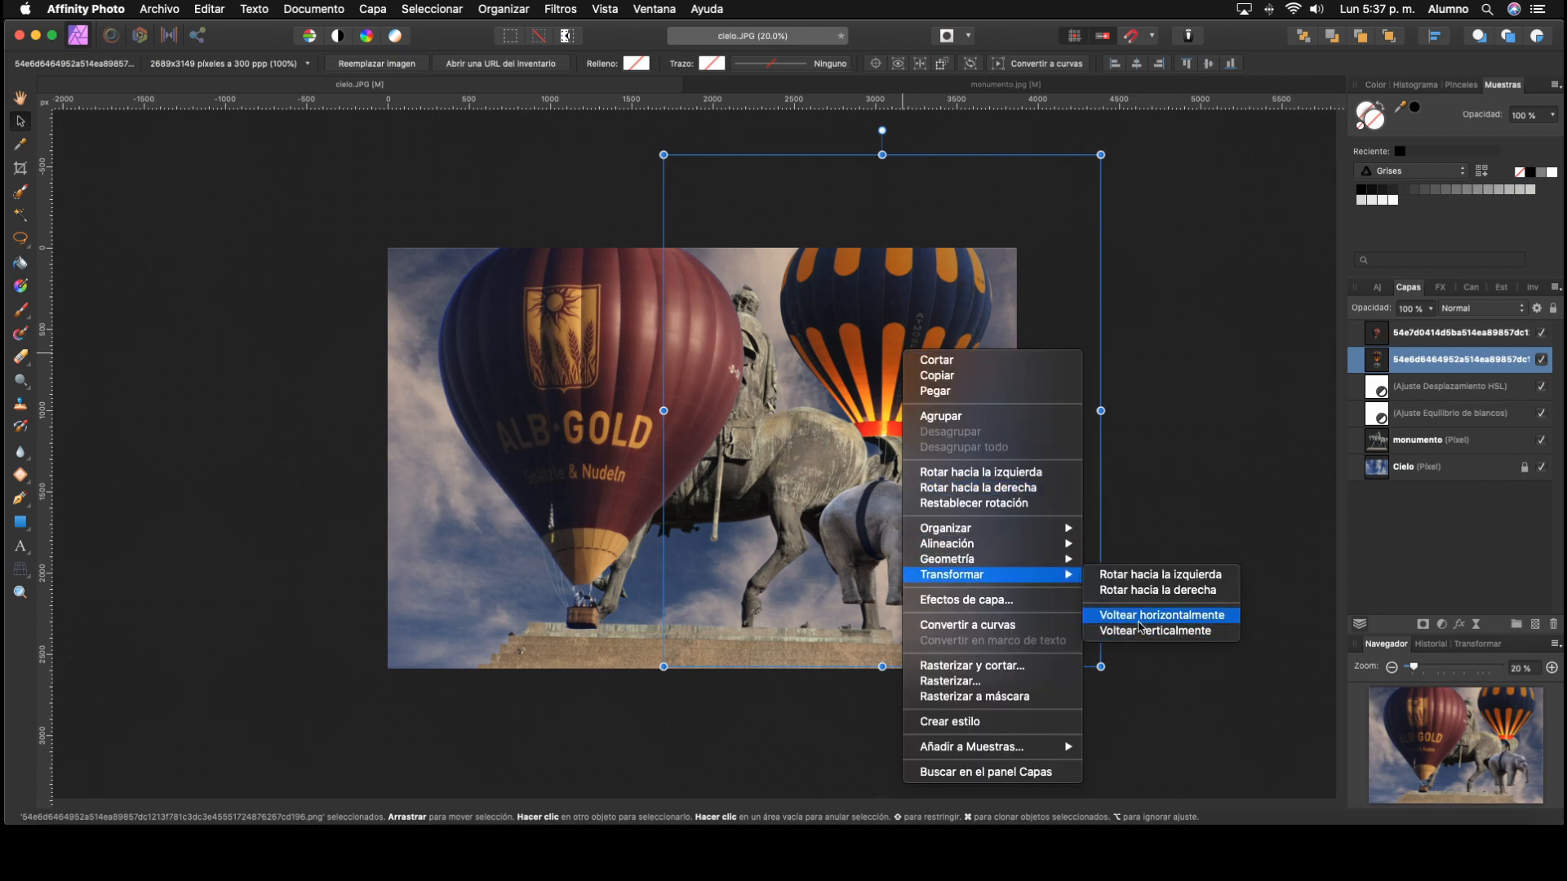
left_click(1097, 613)
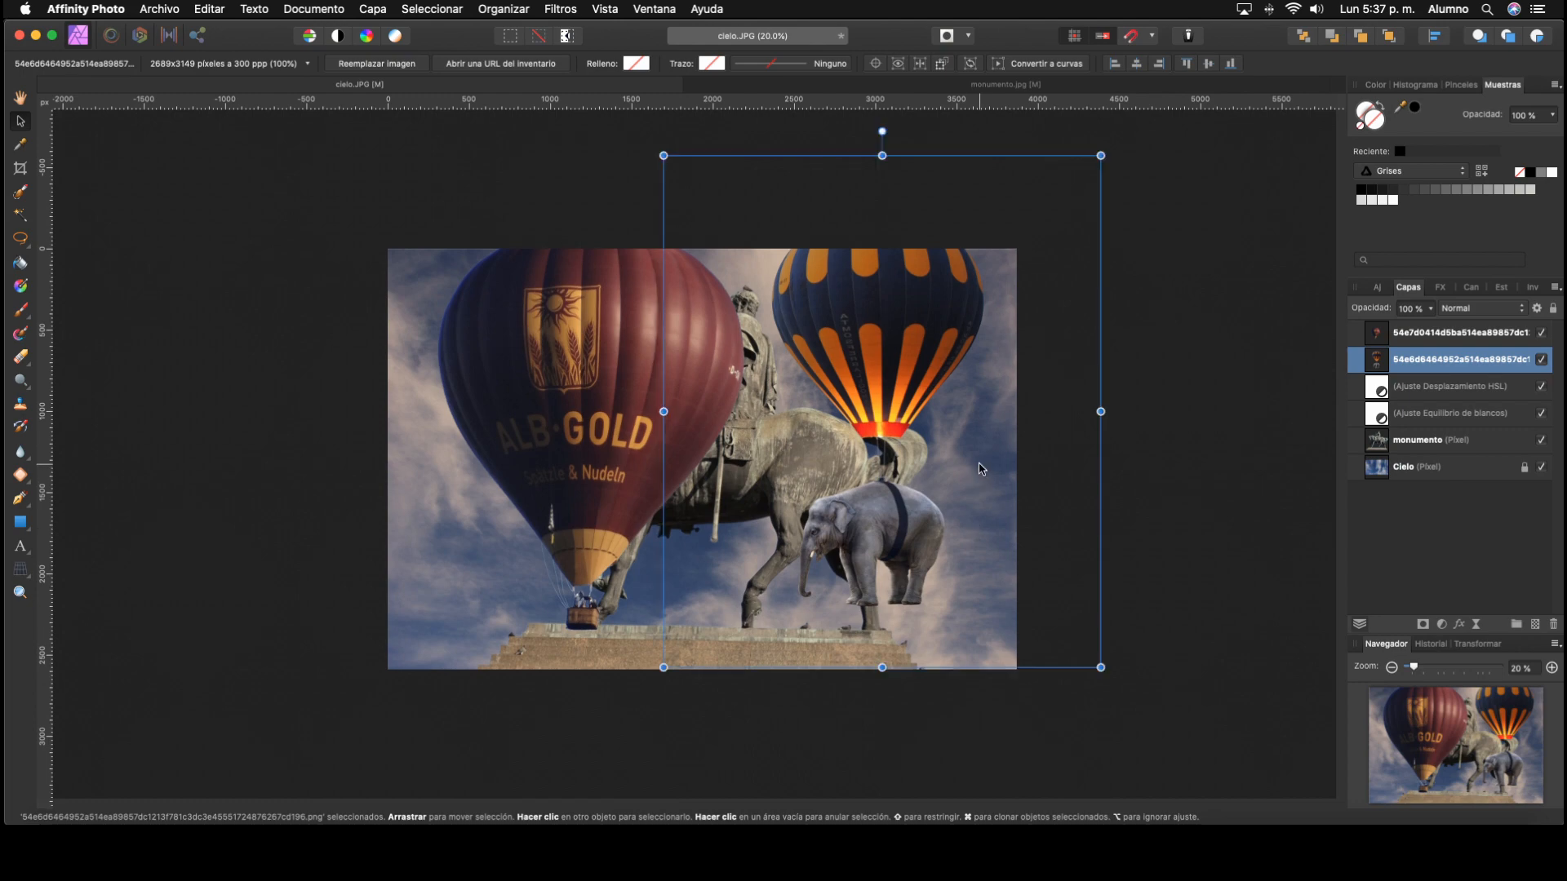
scroll(975, 463, "down", 1)
scroll(979, 447, "up", 2)
Step: Scale the striped balloon image down to about 30%, tilt it slightly clockwise, and position it in the sky above the horse's tail
left_click_drag(1096, 171, 1124, 322)
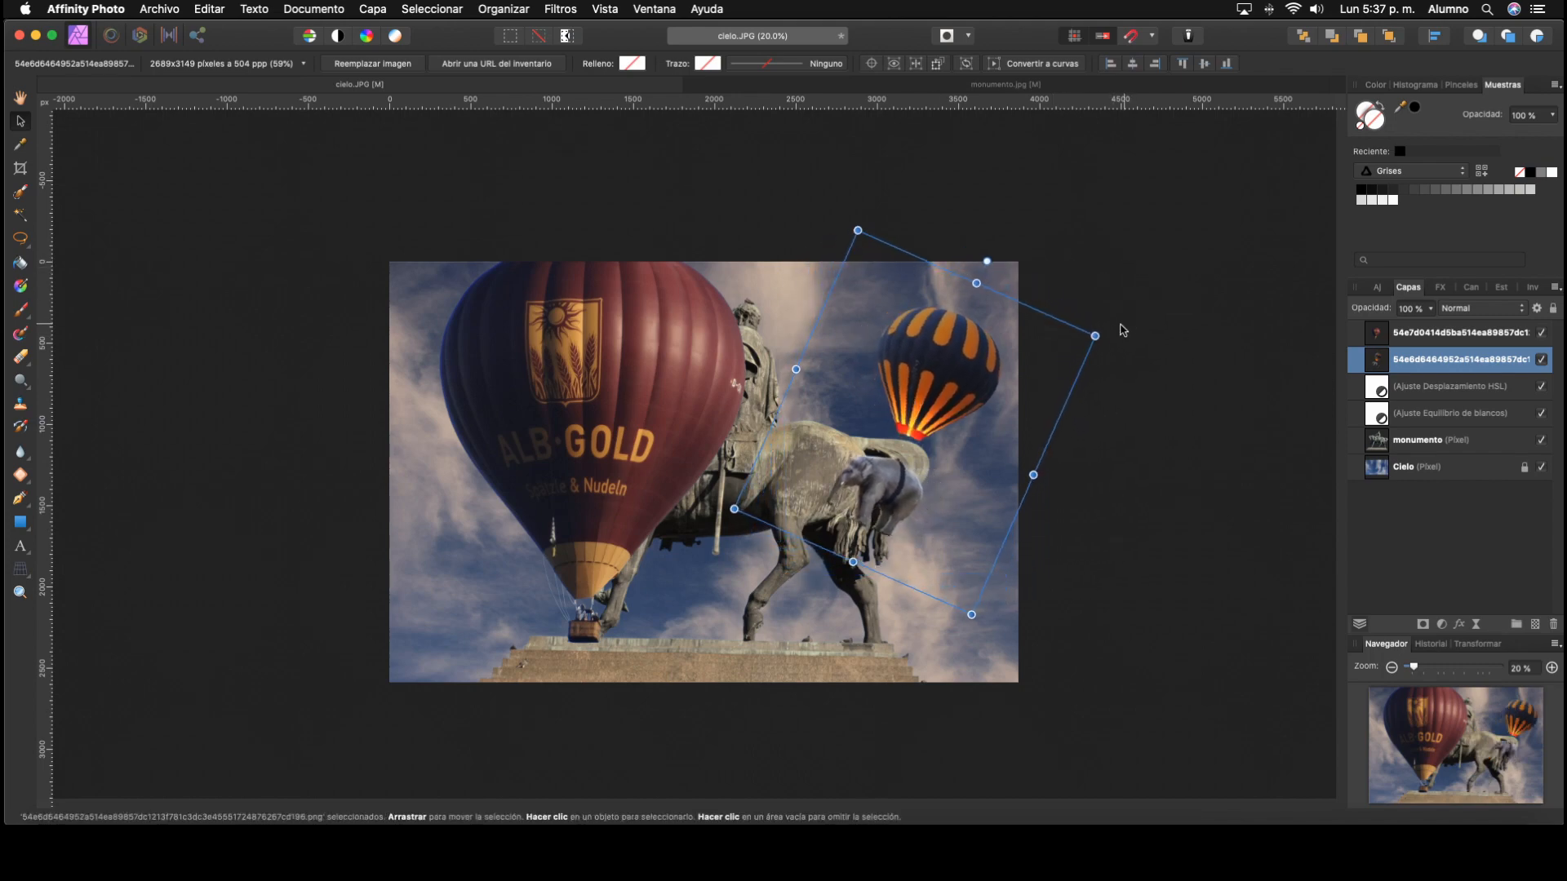
left_click_drag(970, 616, 926, 460)
left_click_drag(908, 316, 953, 316)
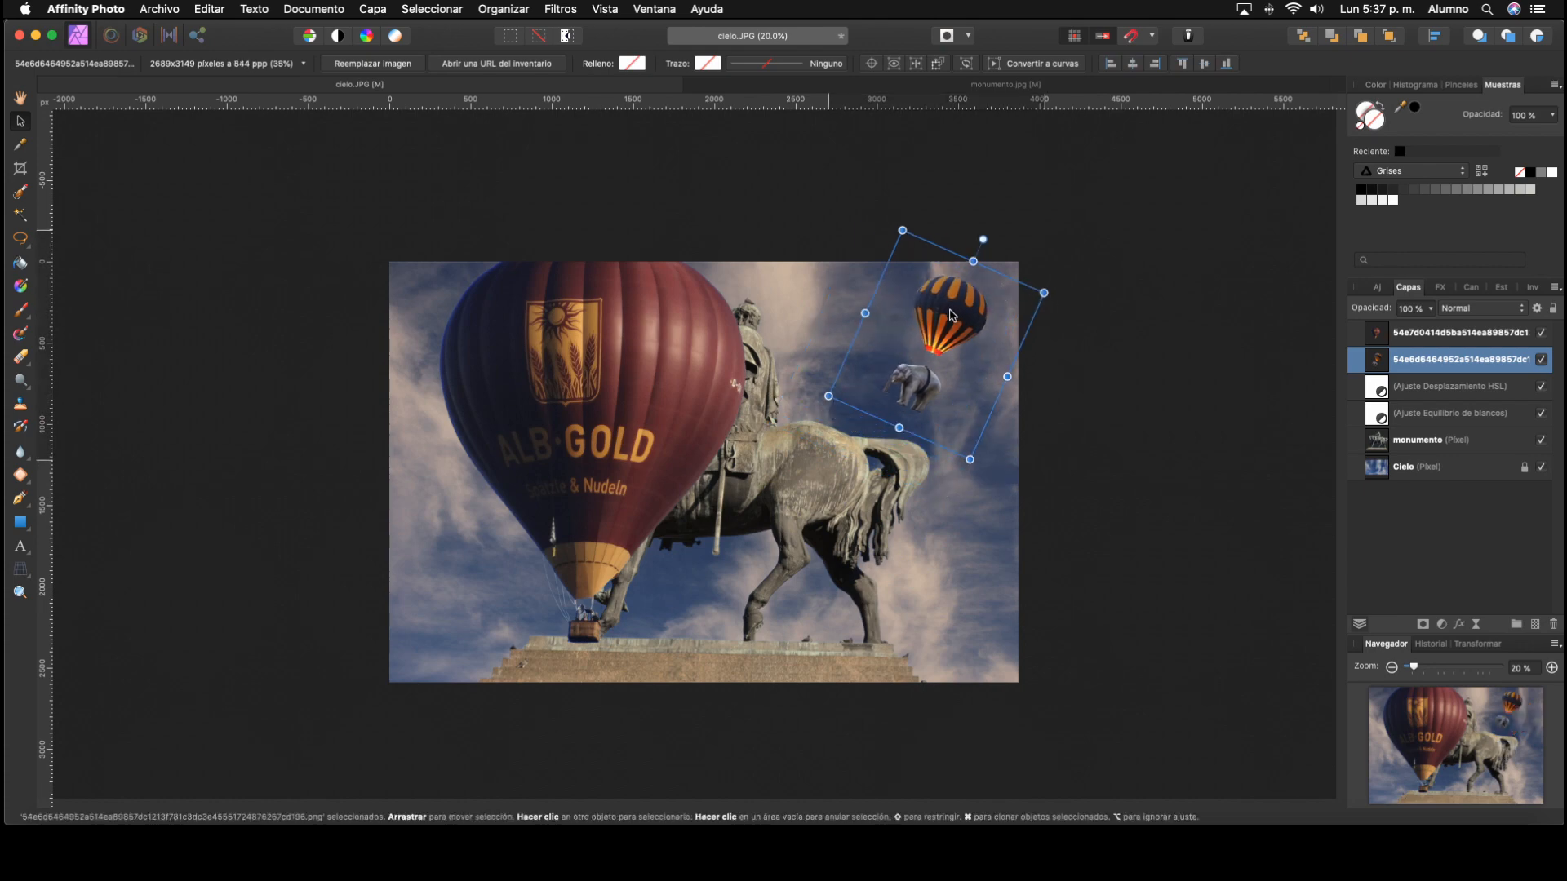
left_click_drag(971, 460, 960, 430)
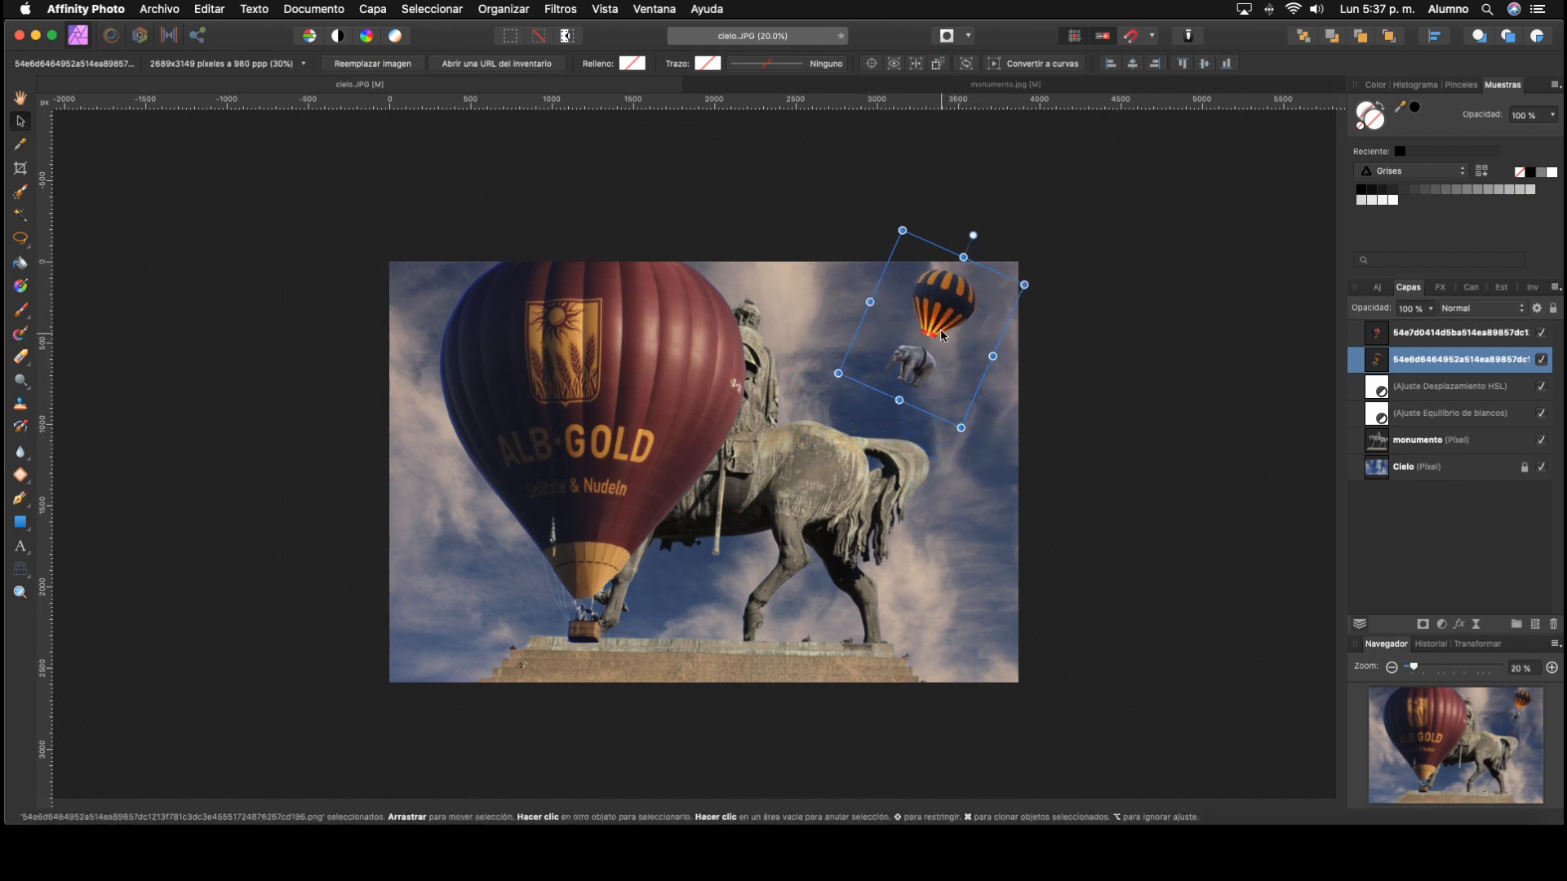
left_click_drag(947, 320, 963, 343)
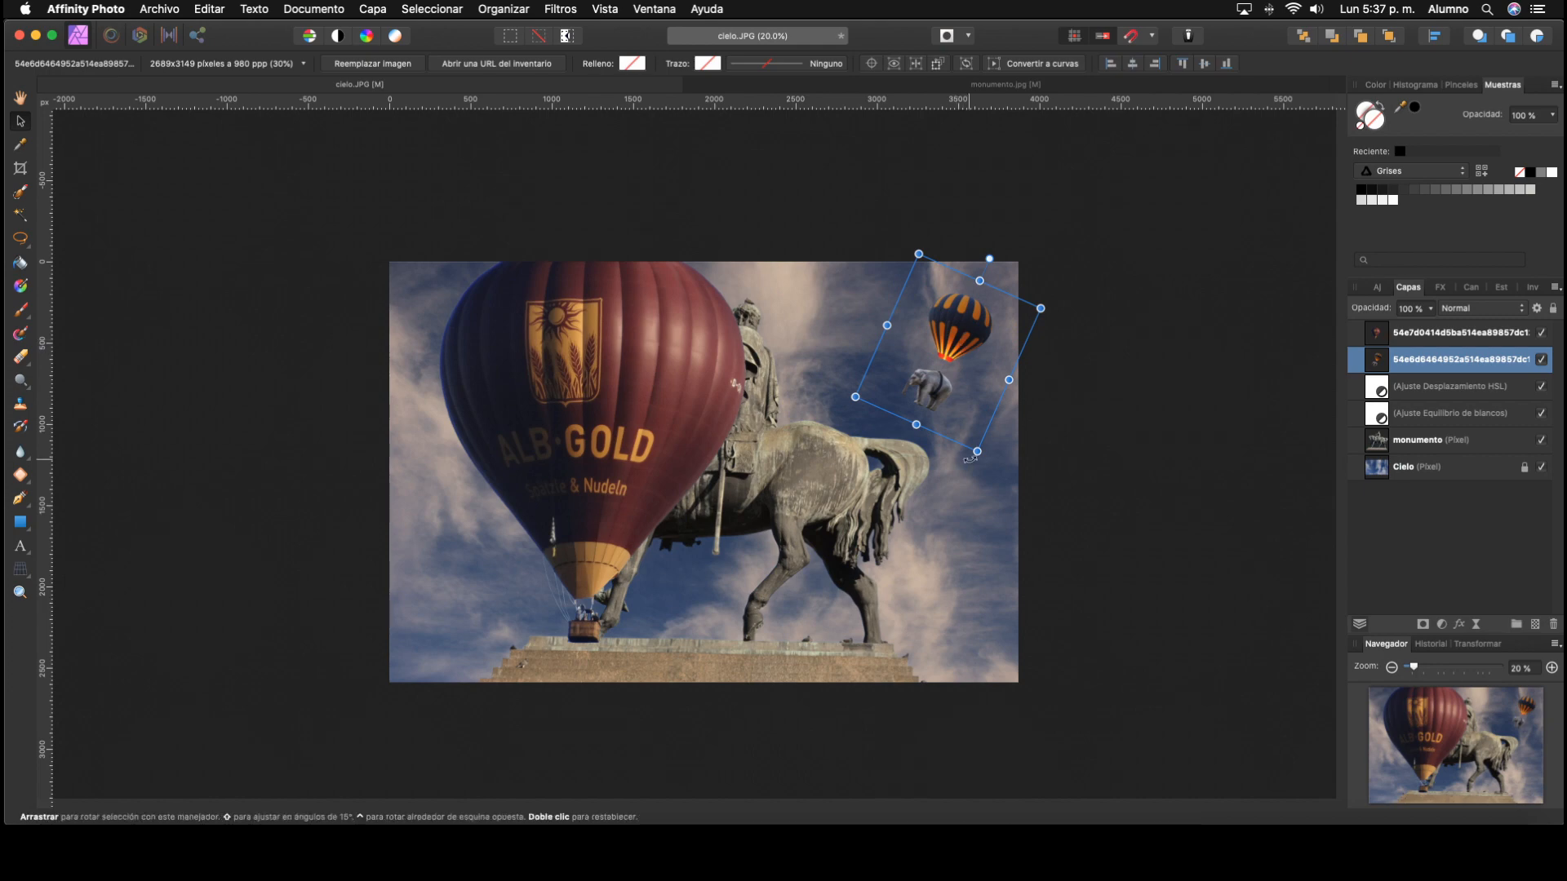
left_click_drag(977, 468, 993, 455)
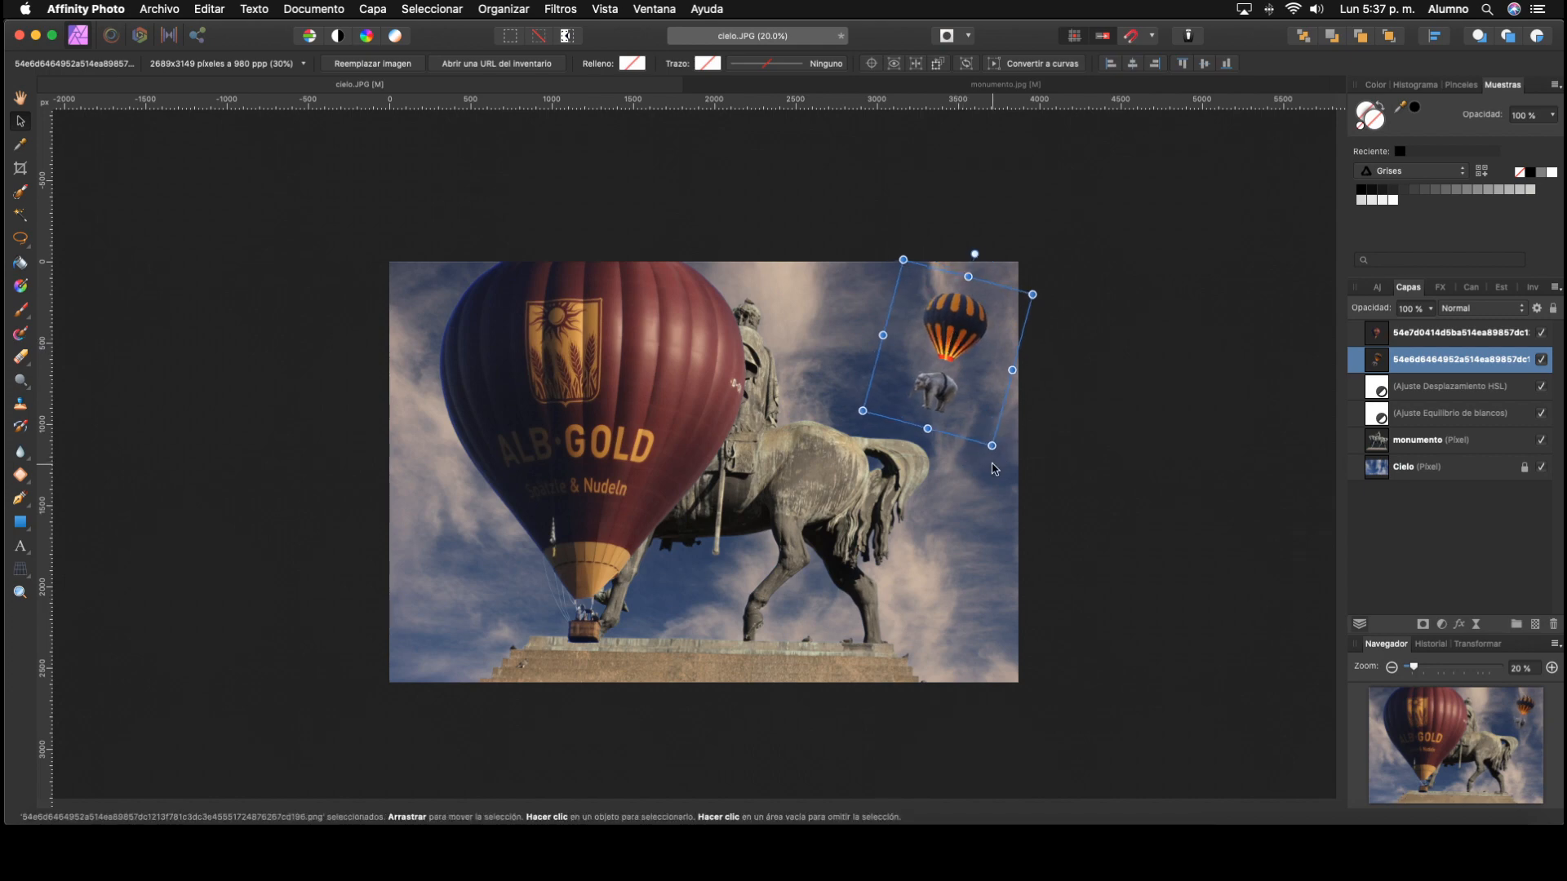
left_click(1071, 433)
Step: Scale the maroon ALB-GOLD balloon image down to about 63%, centre it over the statue, and tilt it about 20° counter-clockwise
left_click(675, 429)
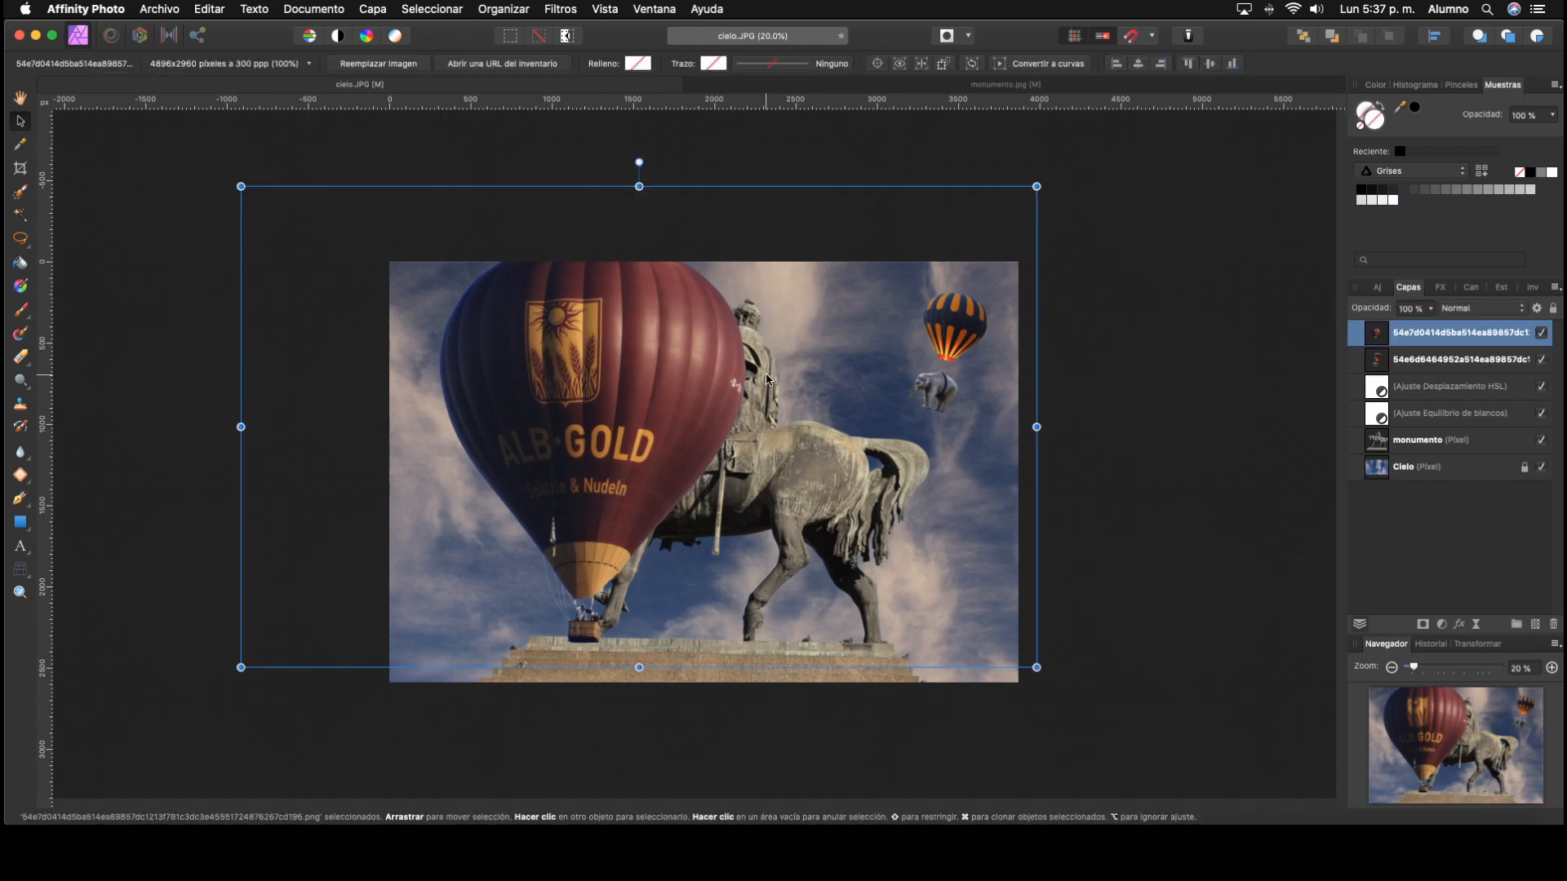
left_click_drag(1036, 186, 747, 361)
left_click_drag(458, 446, 759, 363)
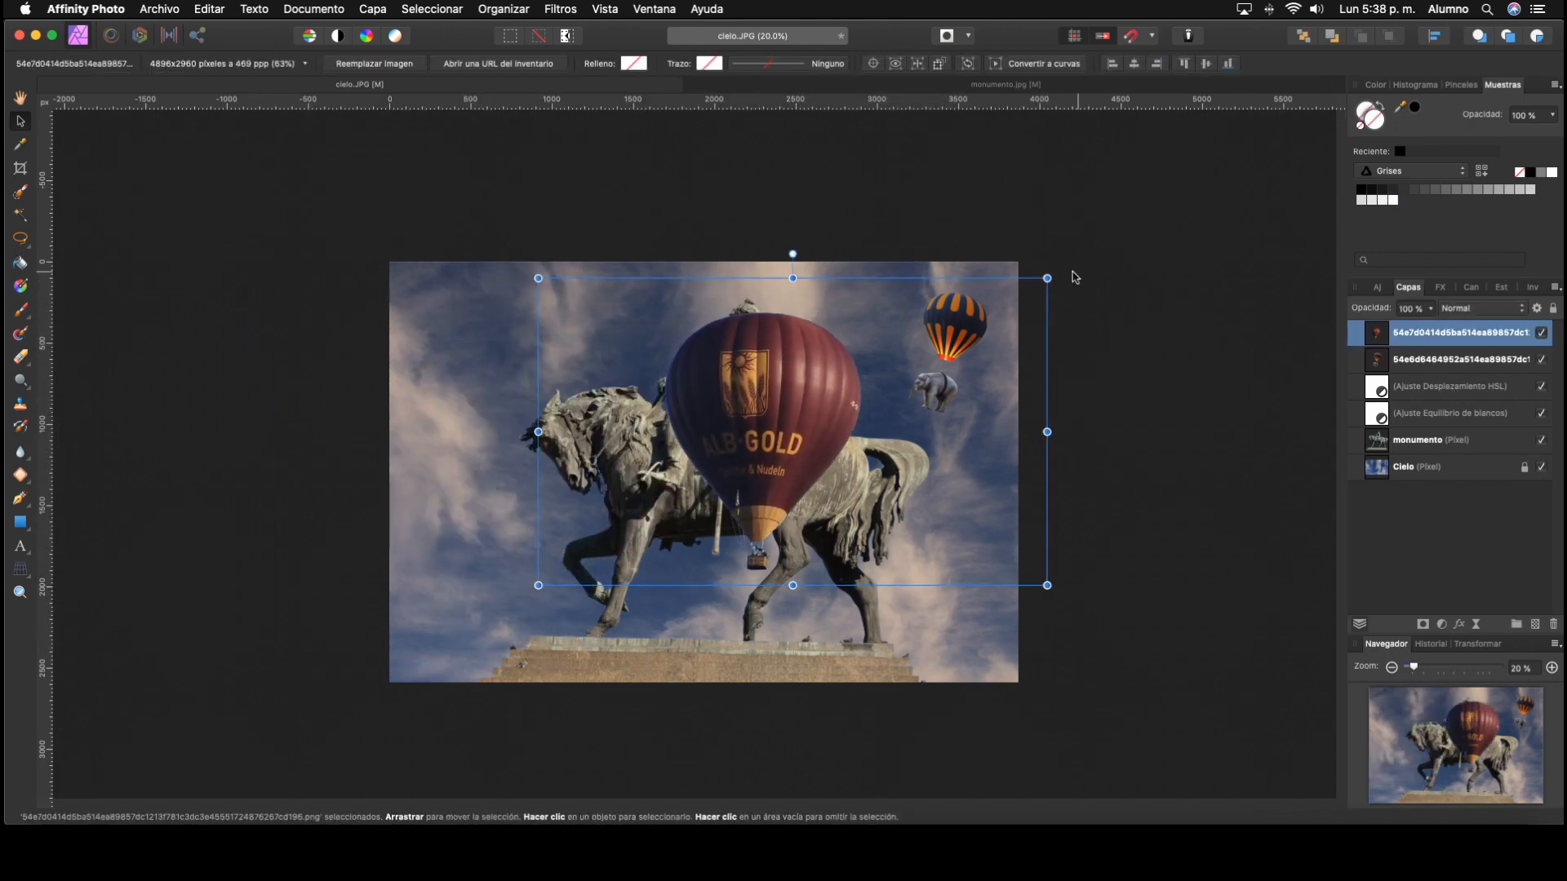
left_click_drag(1050, 273, 976, 200)
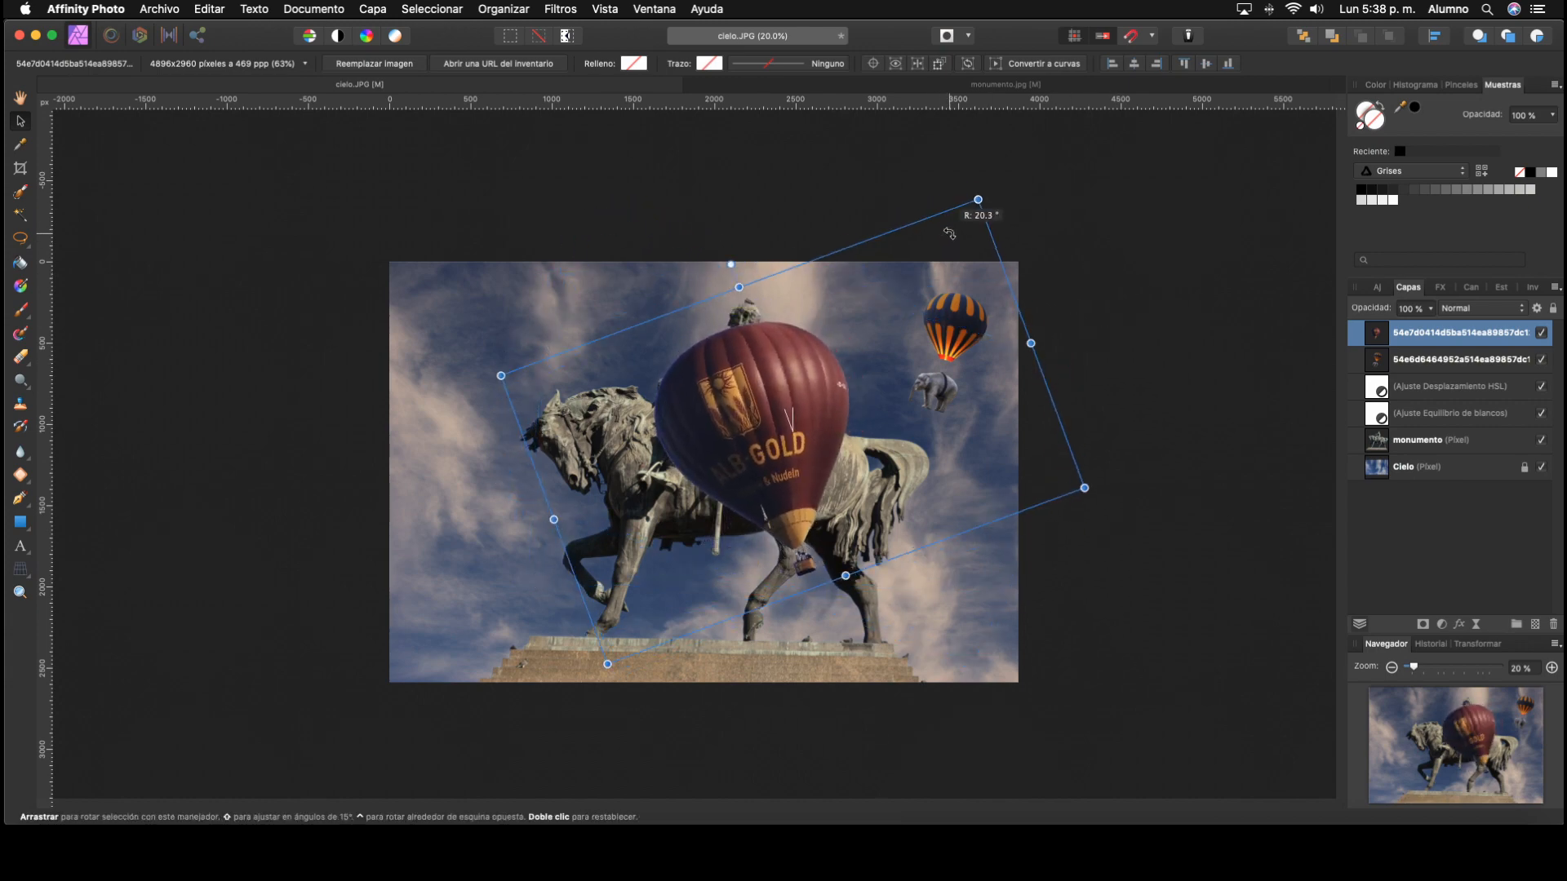
Step: Shrink the maroon balloon image to about 12% and position it in the sky between the rider and the striped balloon
left_click_drag(1077, 497, 785, 454)
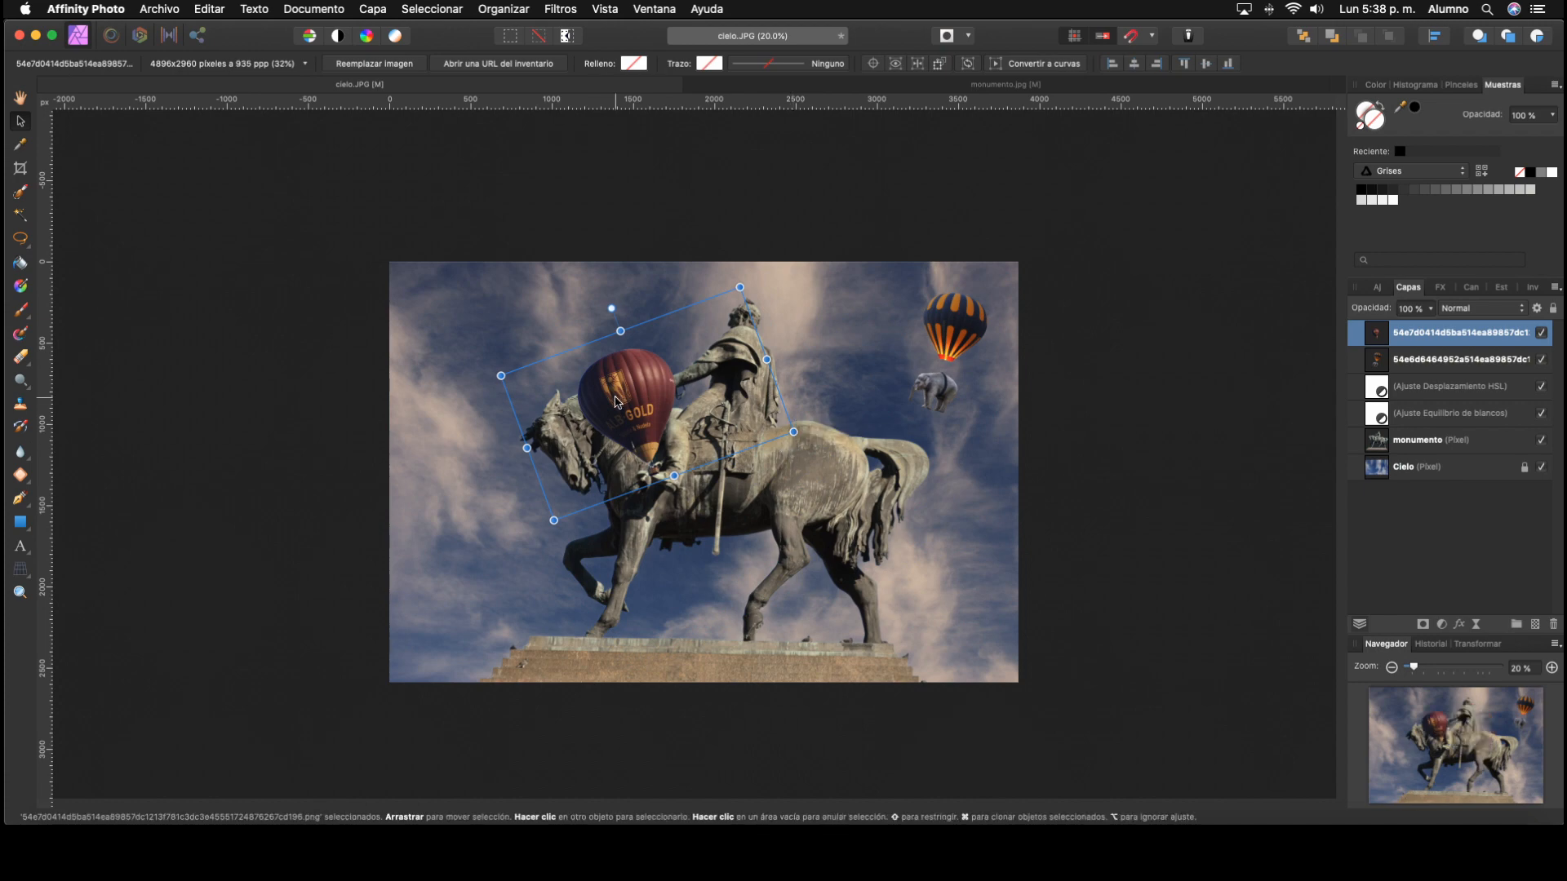
left_click_drag(618, 401, 834, 308)
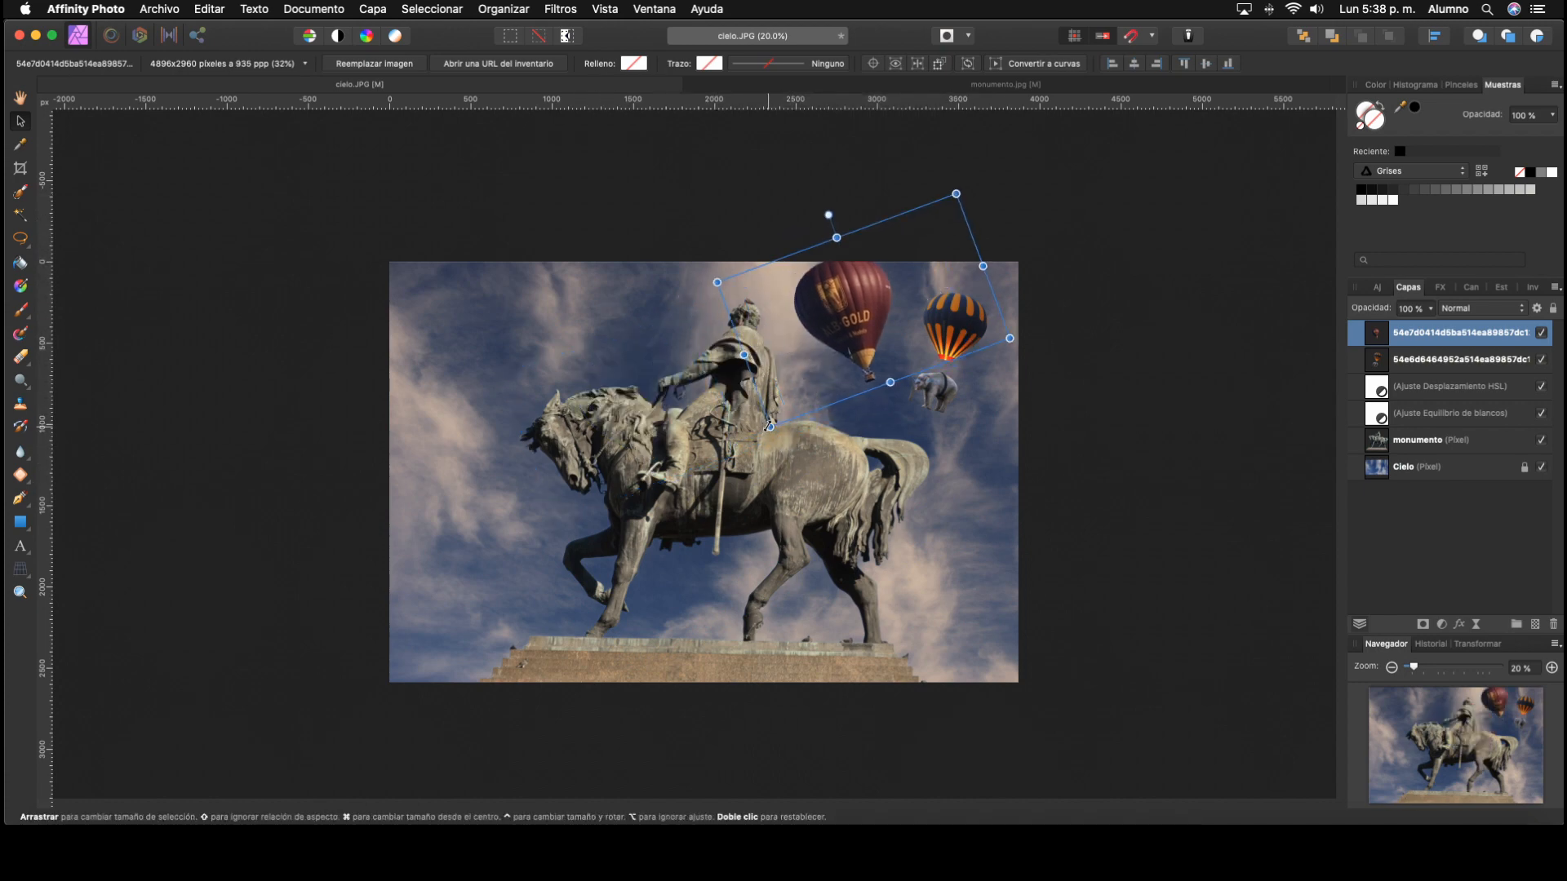
left_click_drag(767, 424, 892, 326)
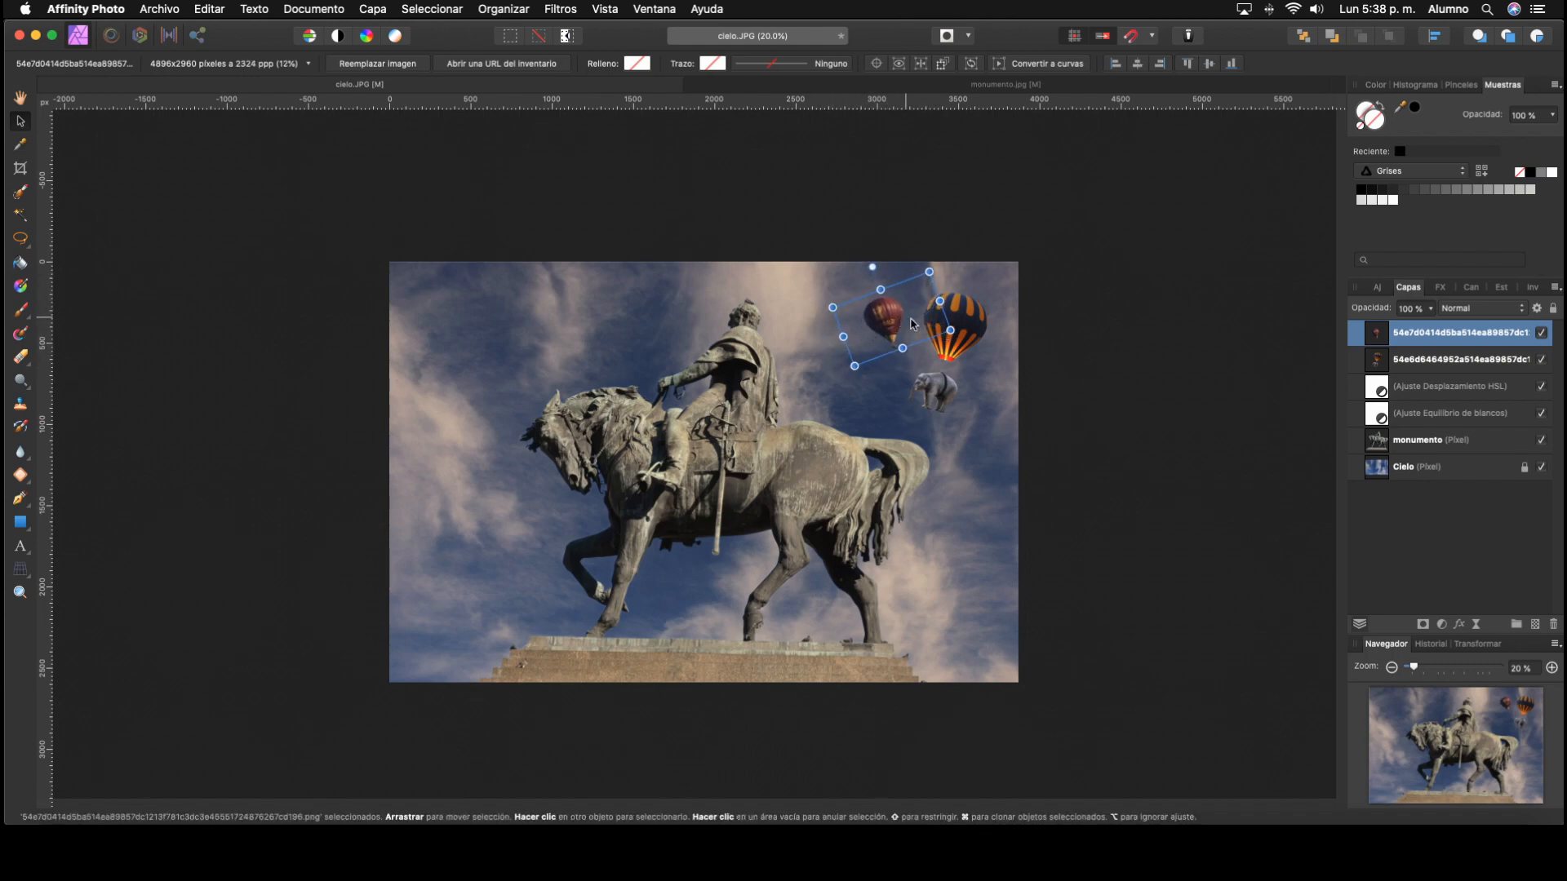
left_click(1087, 378)
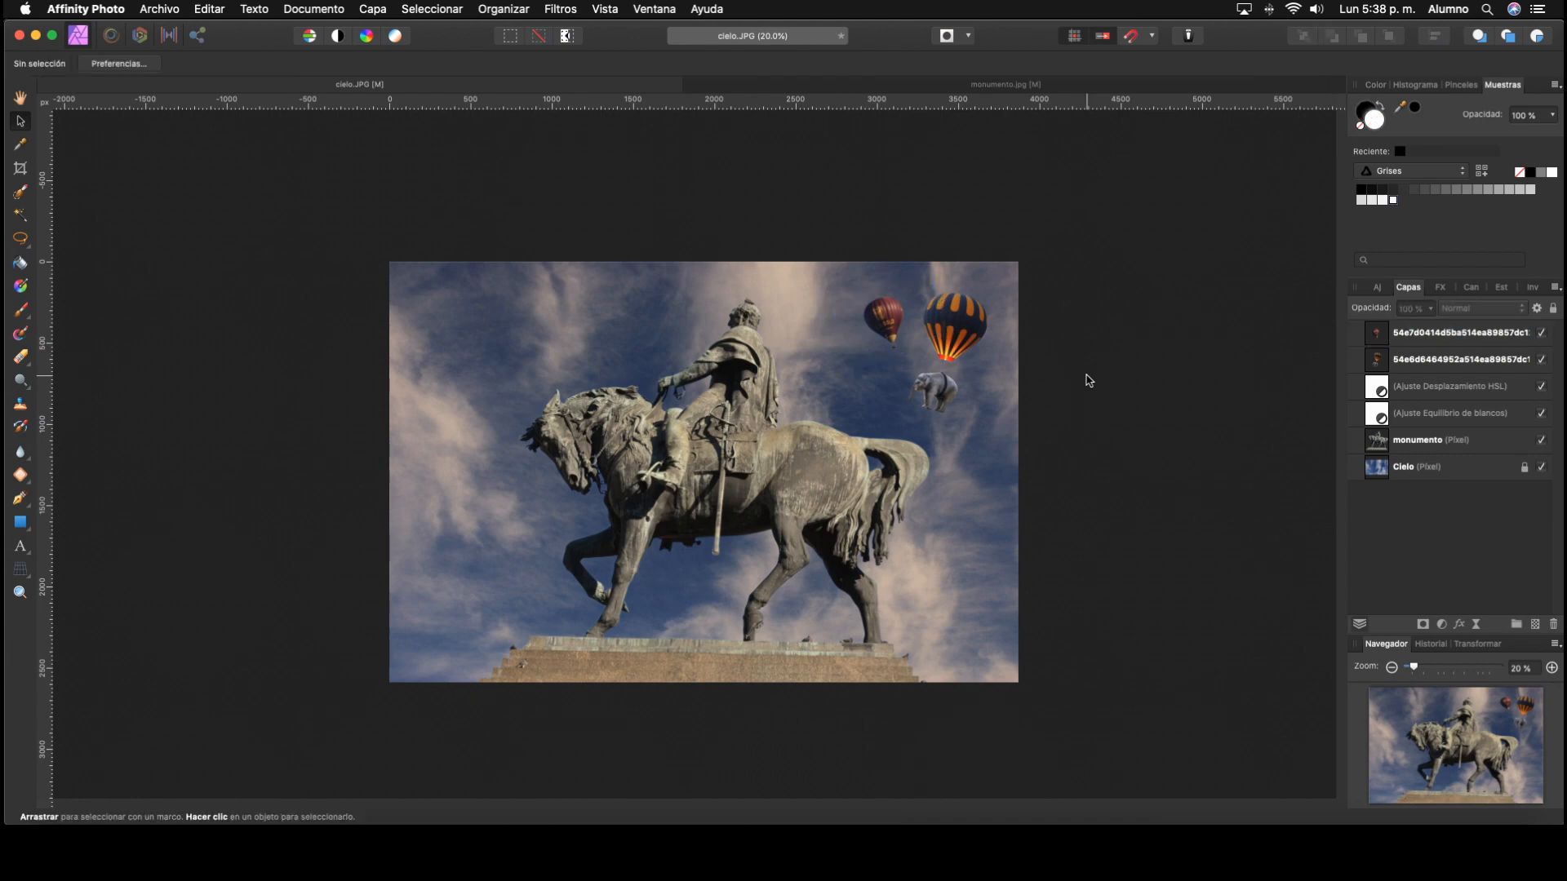
Step: Search the Pixabay stock images for "trees isolated" and place the large leafy green tree onto the image
left_click(1532, 288)
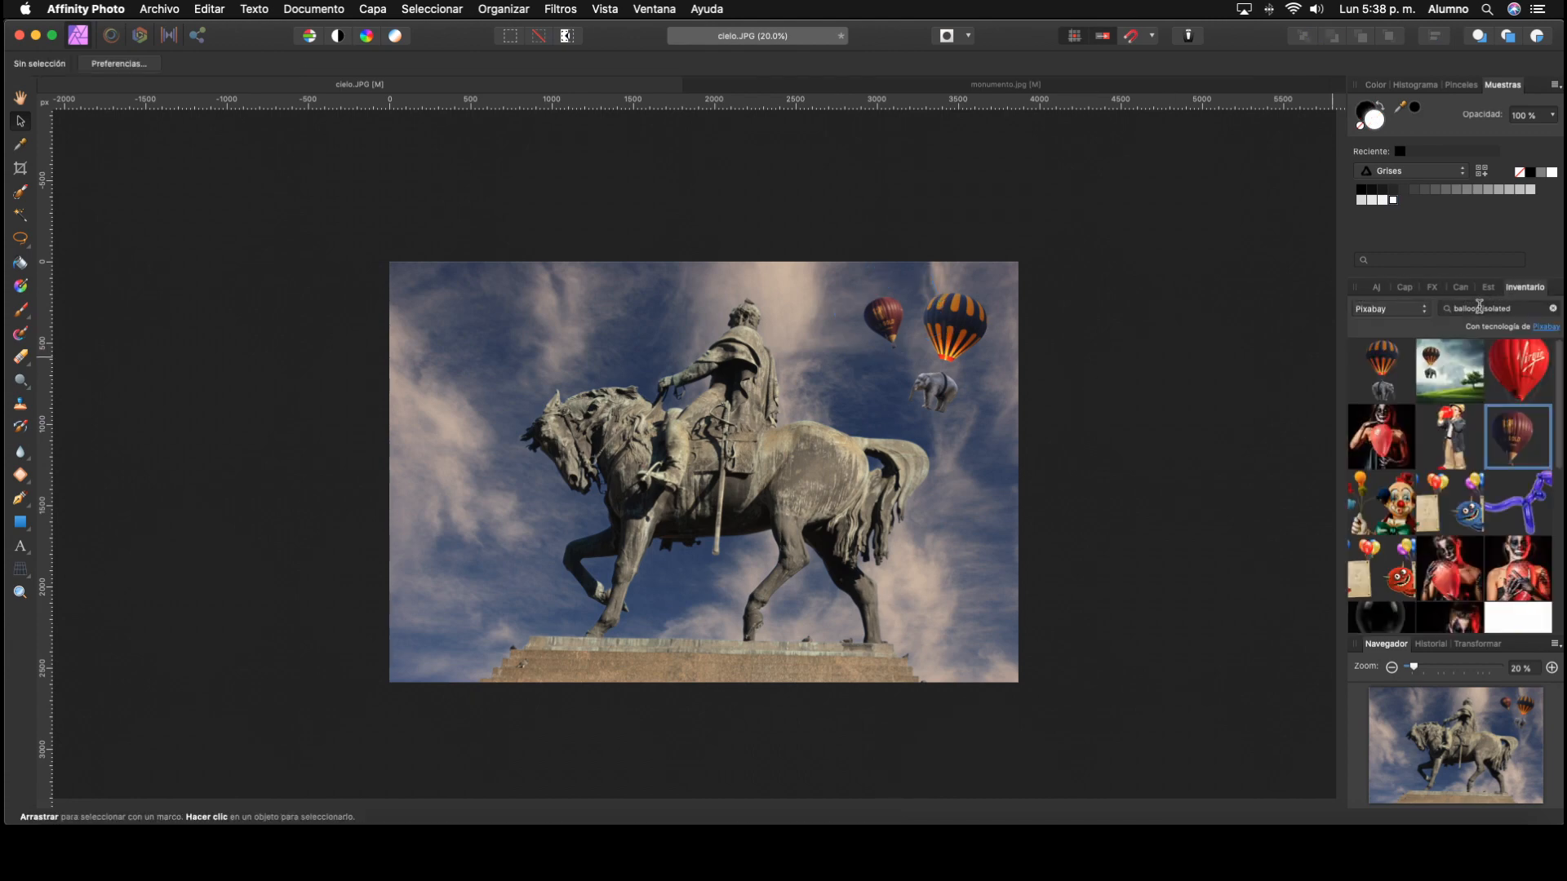
double_click(1479, 307)
type("trees")
key("Return")
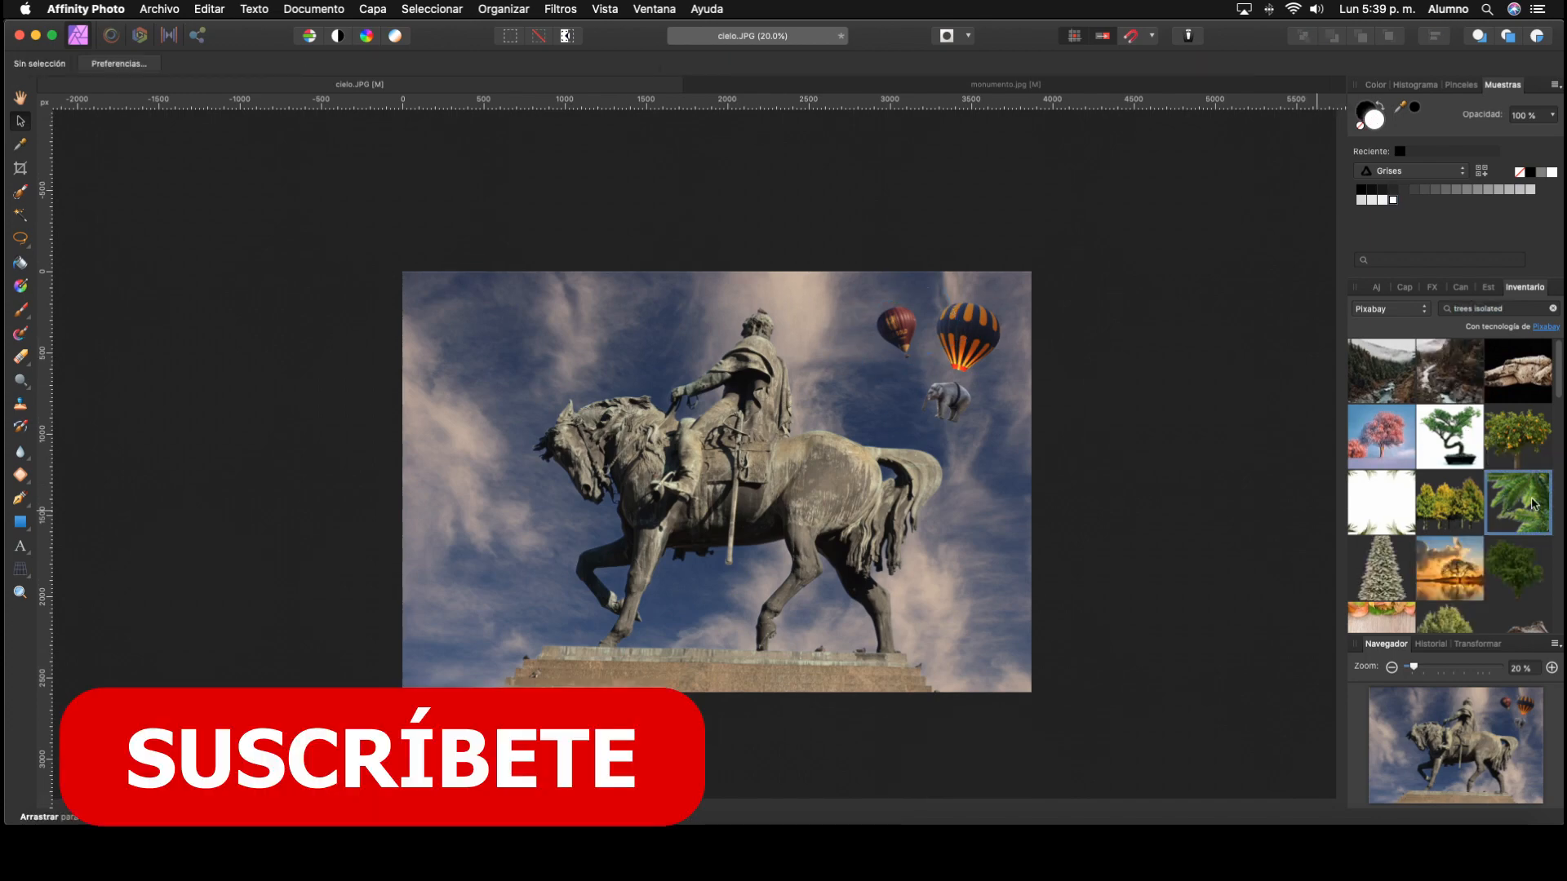
left_click_drag(1518, 572, 856, 540)
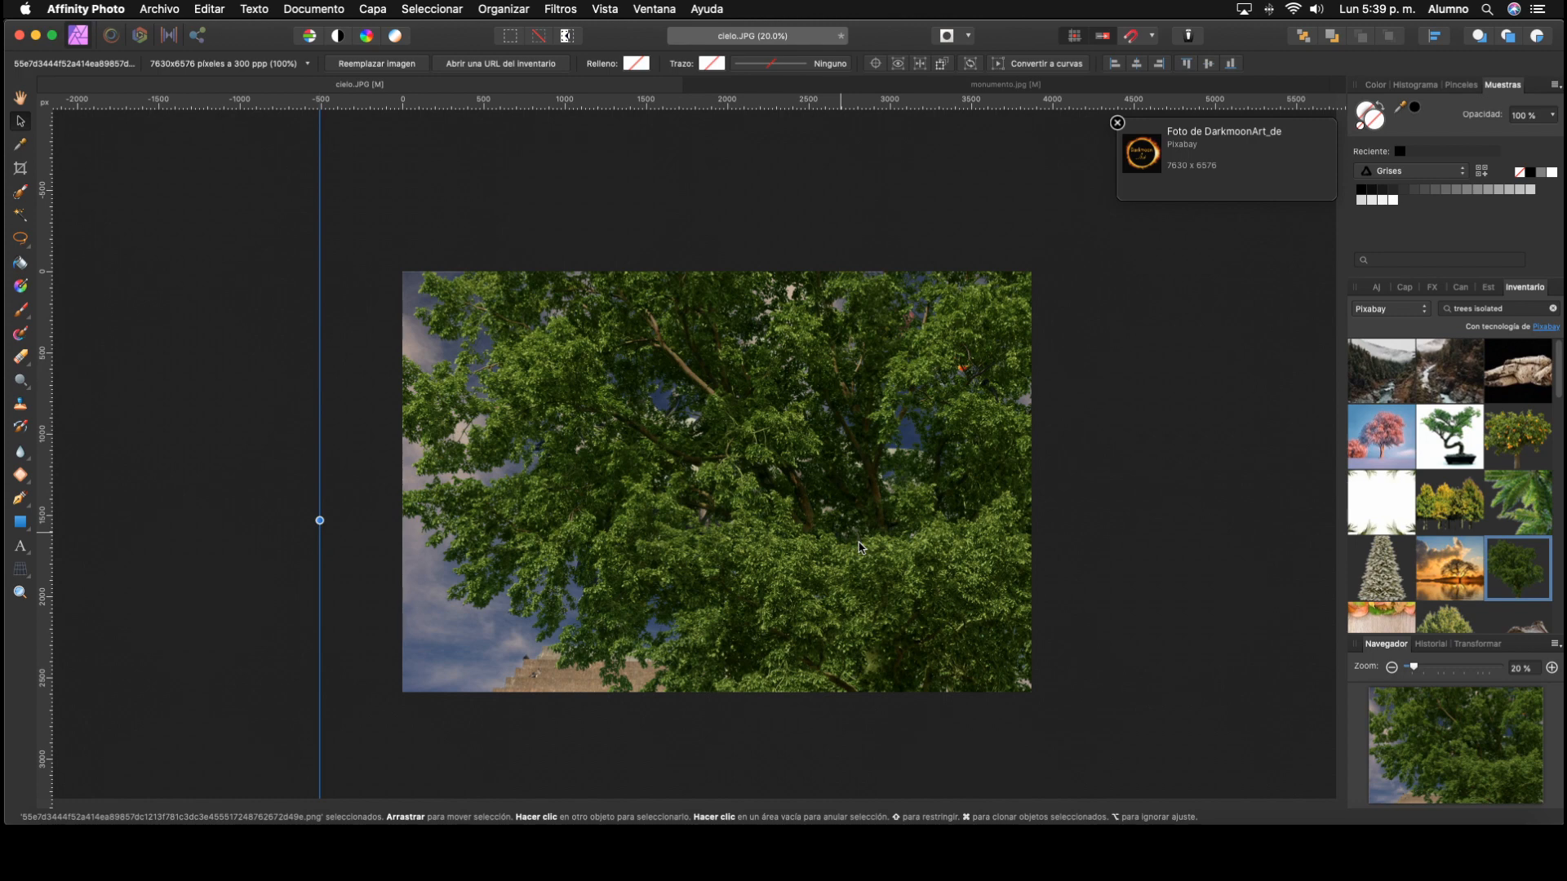
Step: Scale the tree image down to about 63%, move its layer directly below monumento, and shift the tree left behind the statue
left_click(1404, 287)
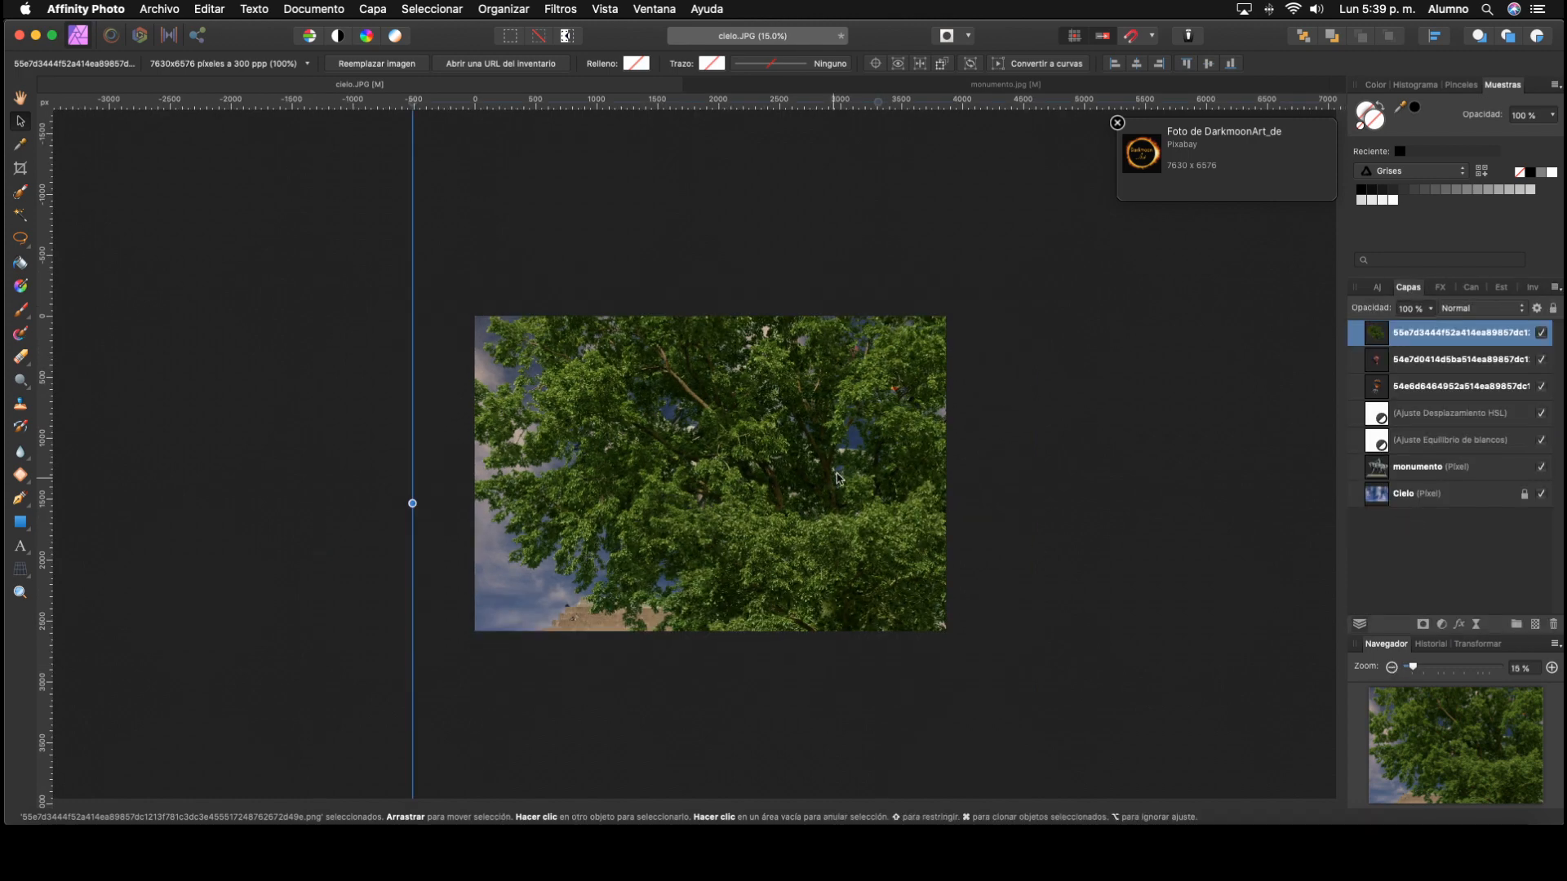
left_click(1392, 667)
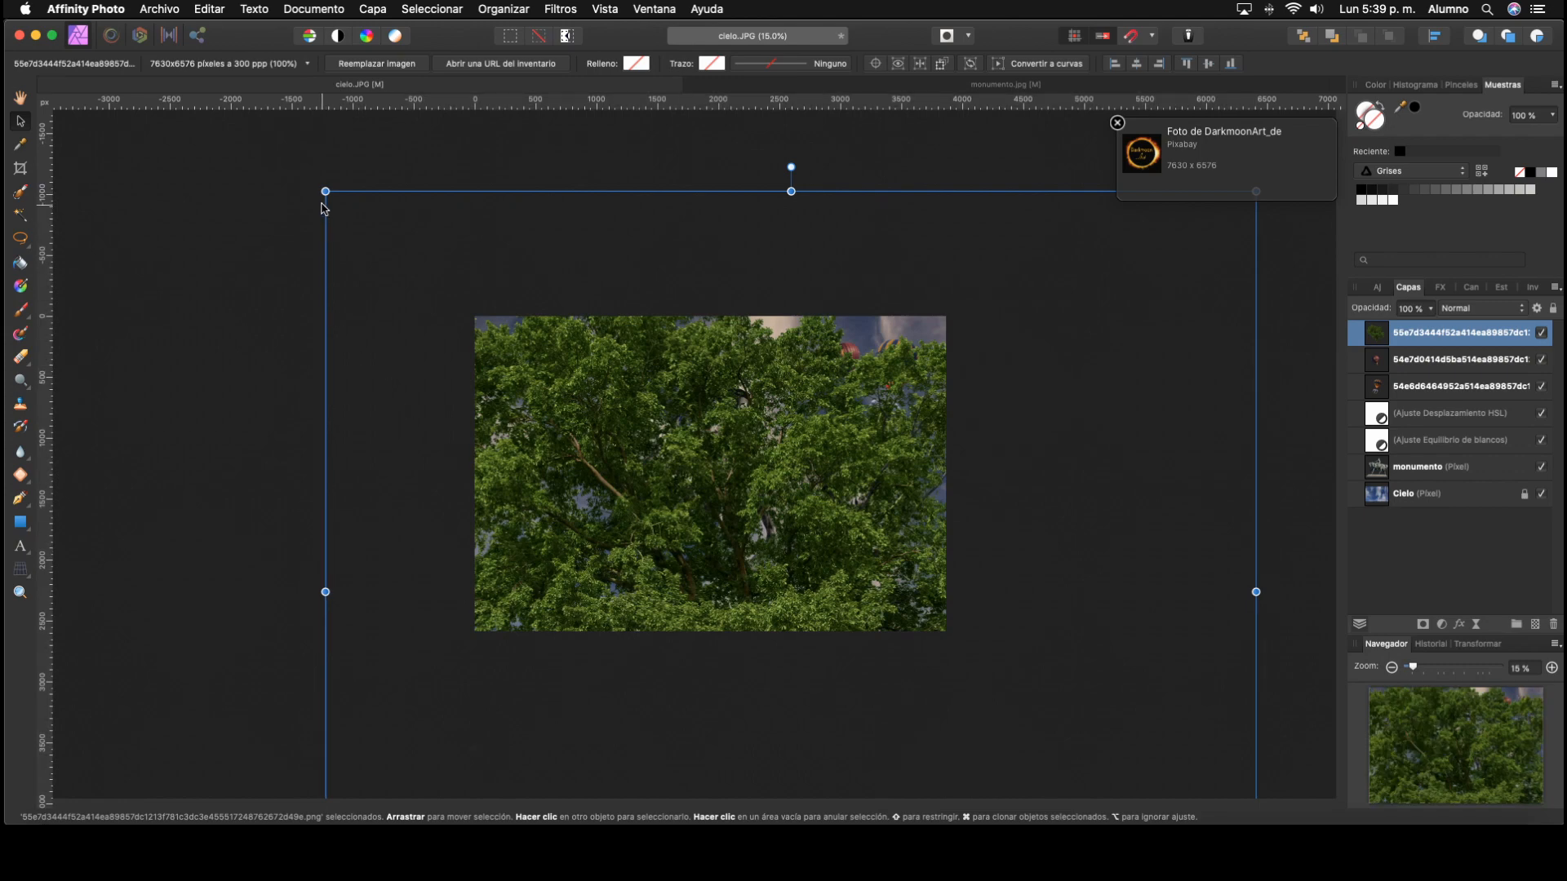
left_click_drag(324, 193, 625, 382)
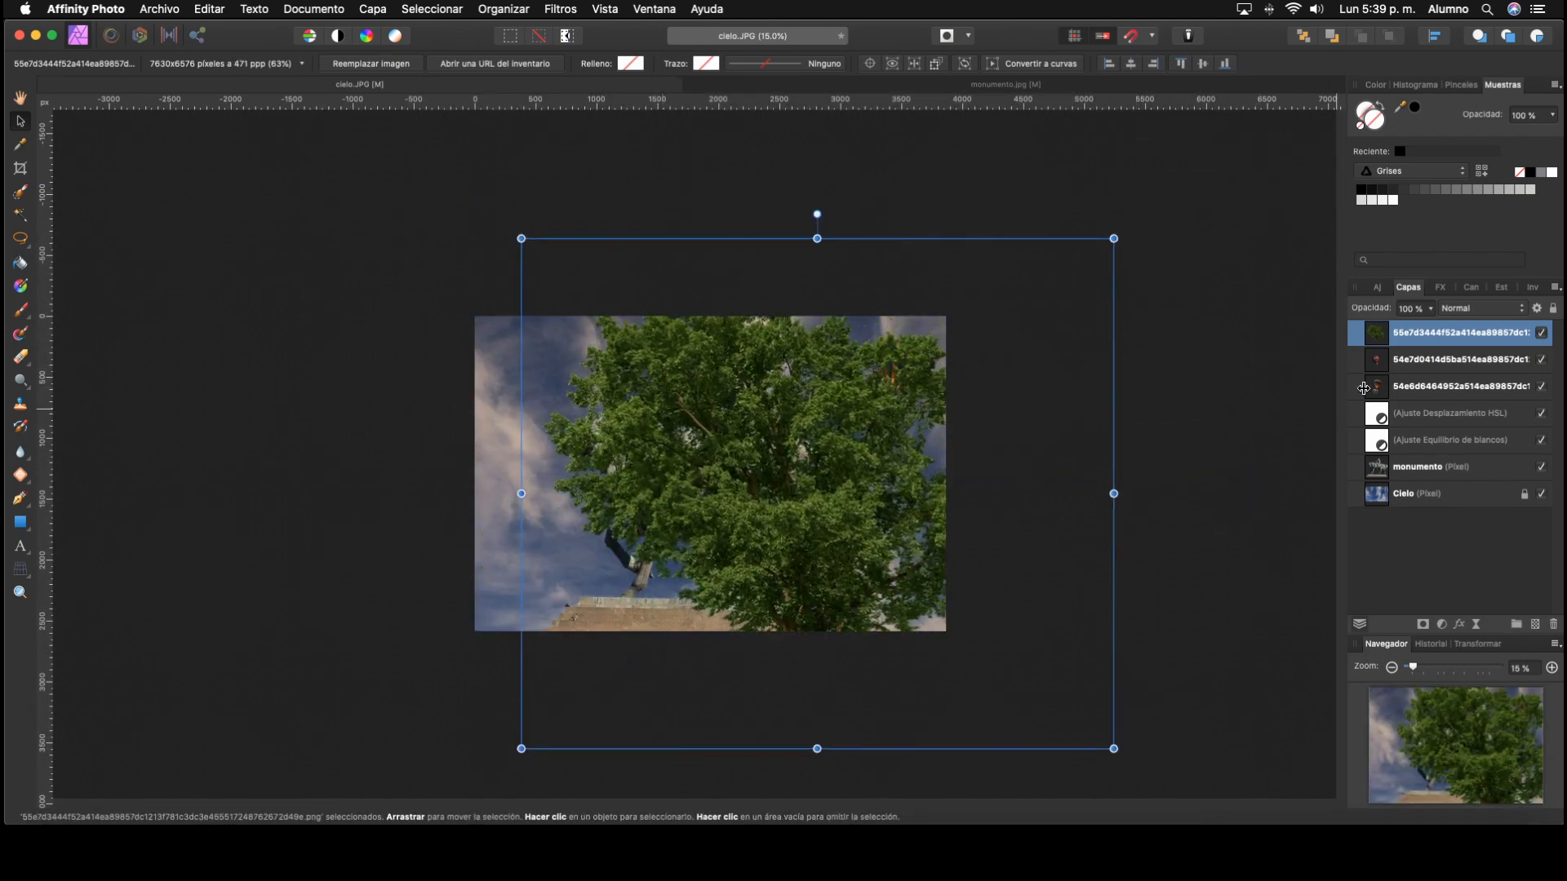
left_click_drag(1375, 335, 1375, 478)
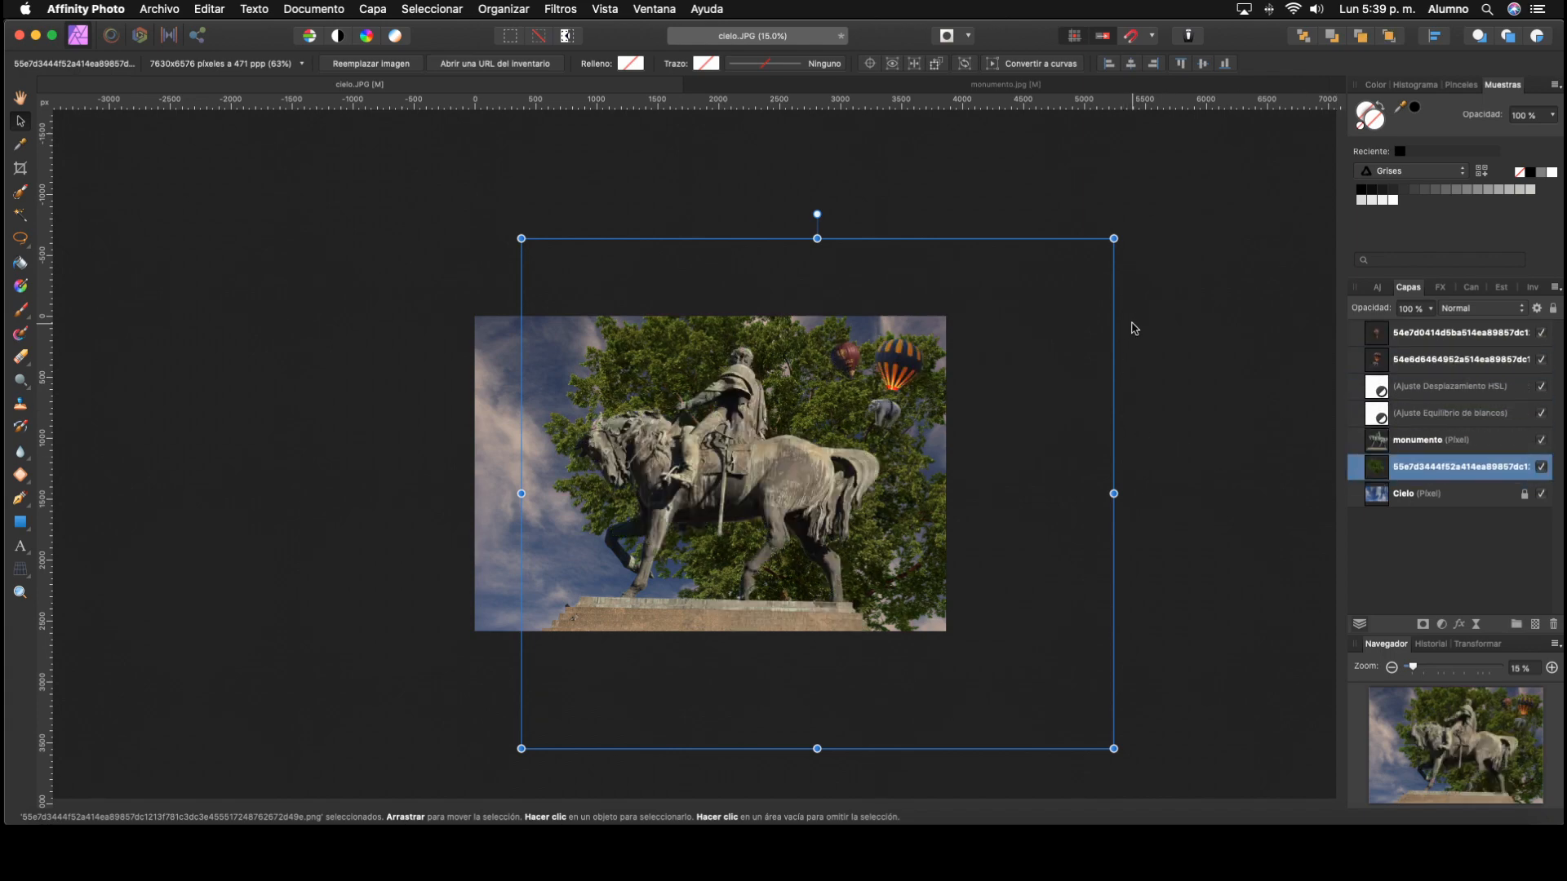
left_click_drag(935, 477, 892, 489)
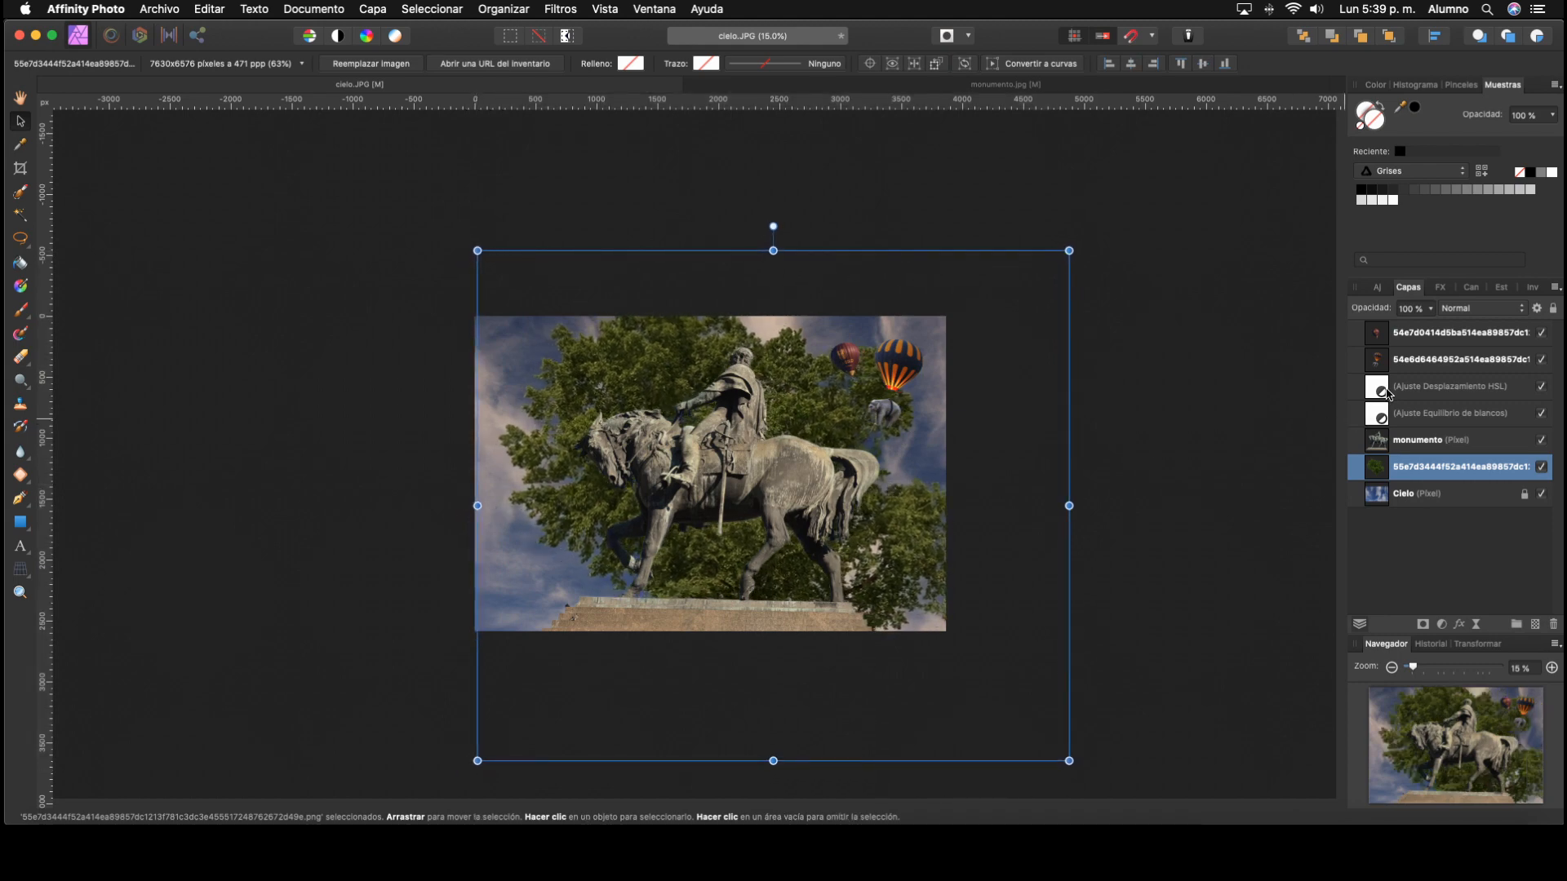
Step: Move the HSL shift and white balance adjustment layers together to the top of the layer stack
left_click(1378, 412)
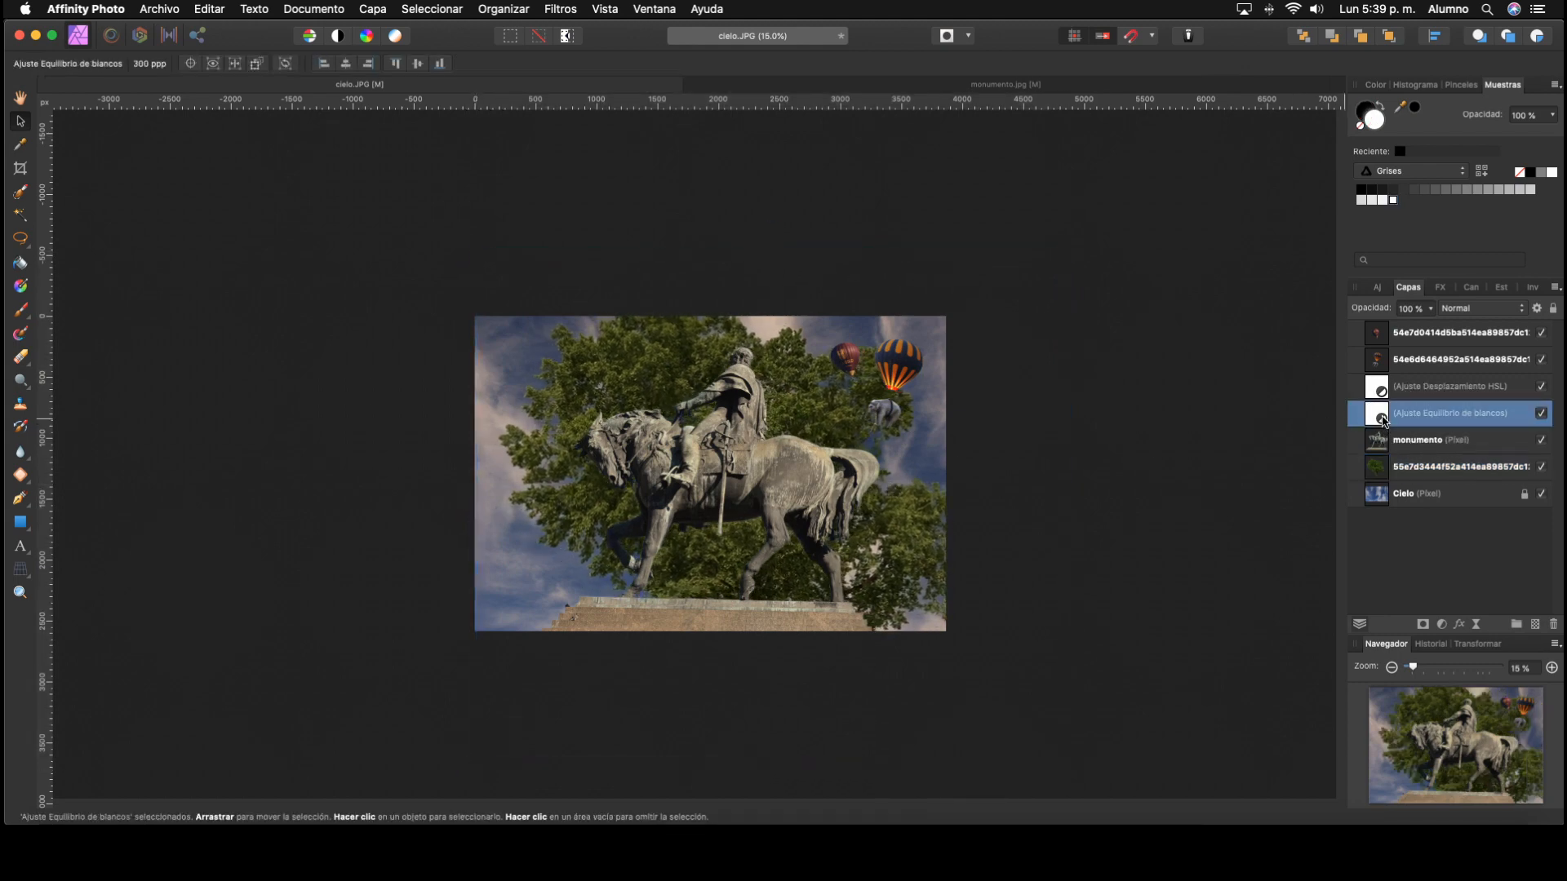
left_click(1383, 396, "shift")
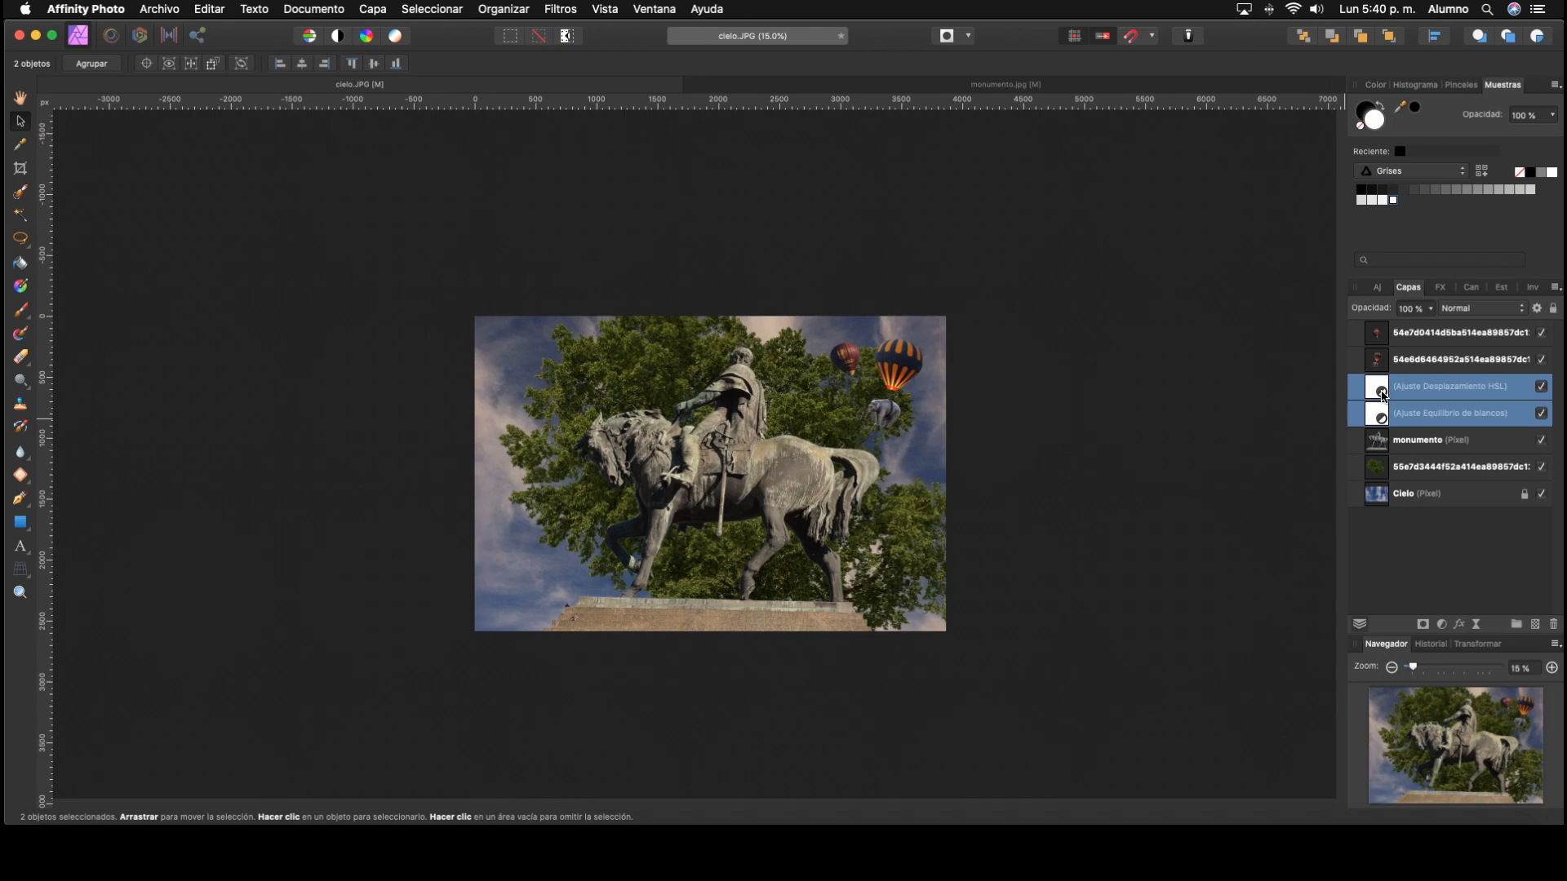
left_click_drag(1381, 396, 1380, 334)
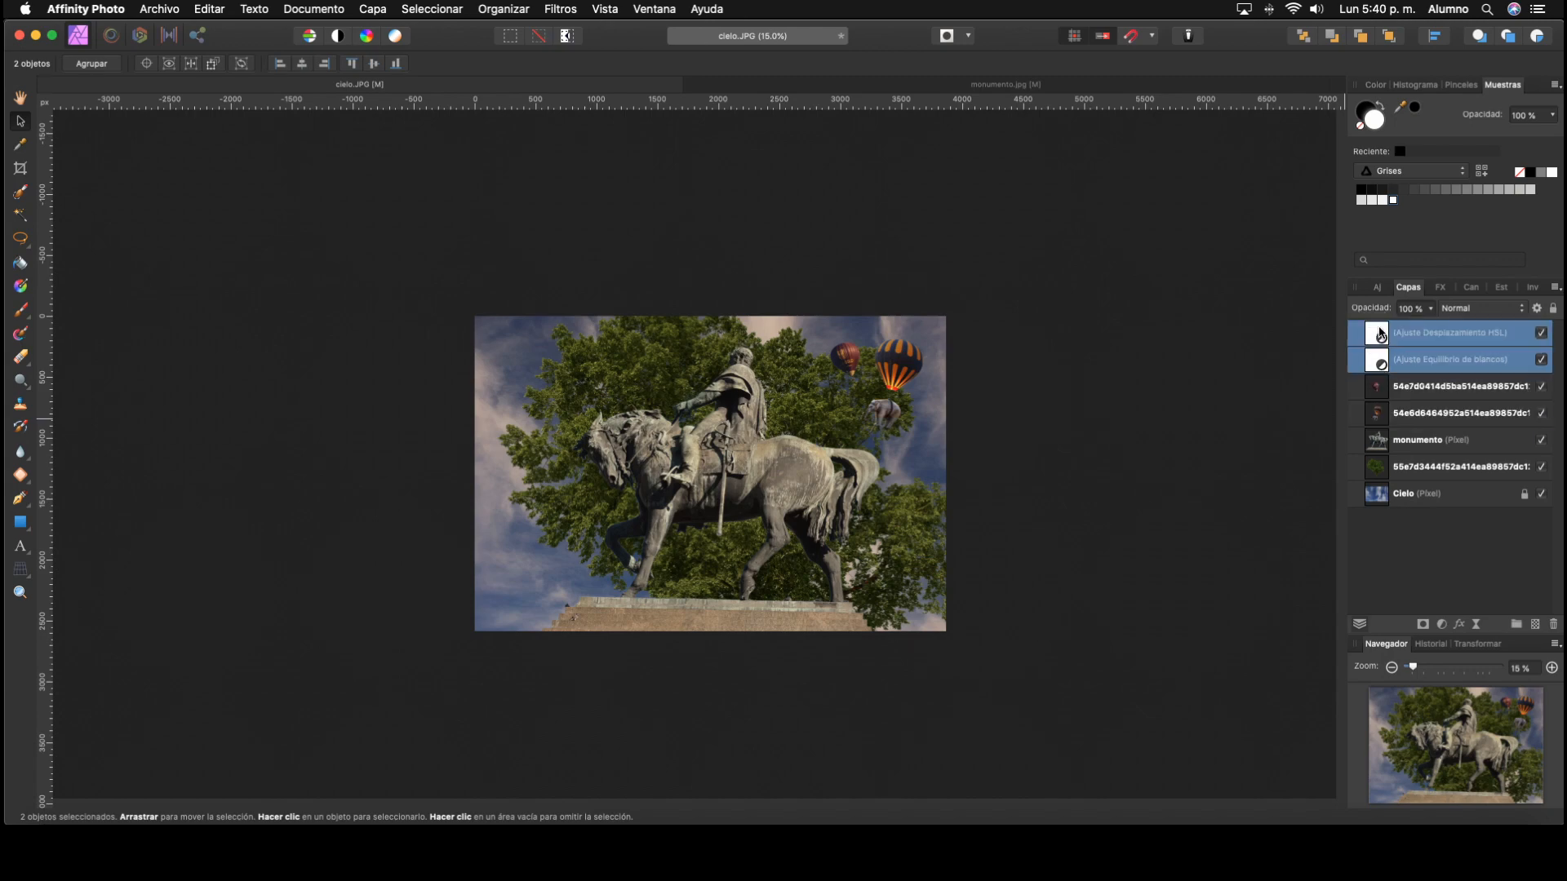
left_click(1281, 411)
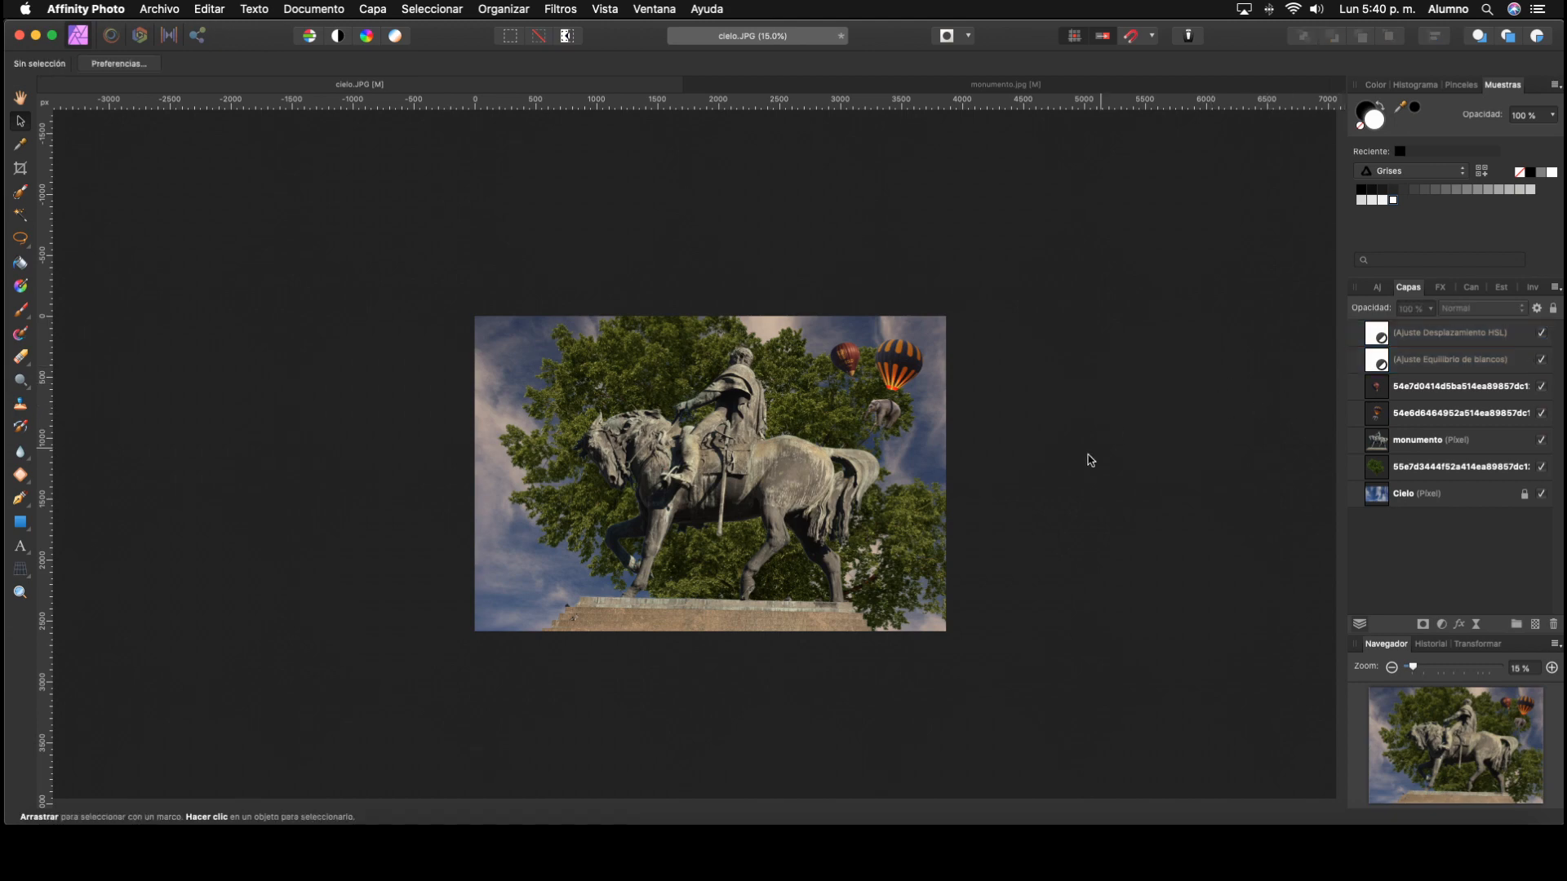
Step: Scale the tree image down to about 60% and shift it slightly down behind the statue
left_click(919, 536)
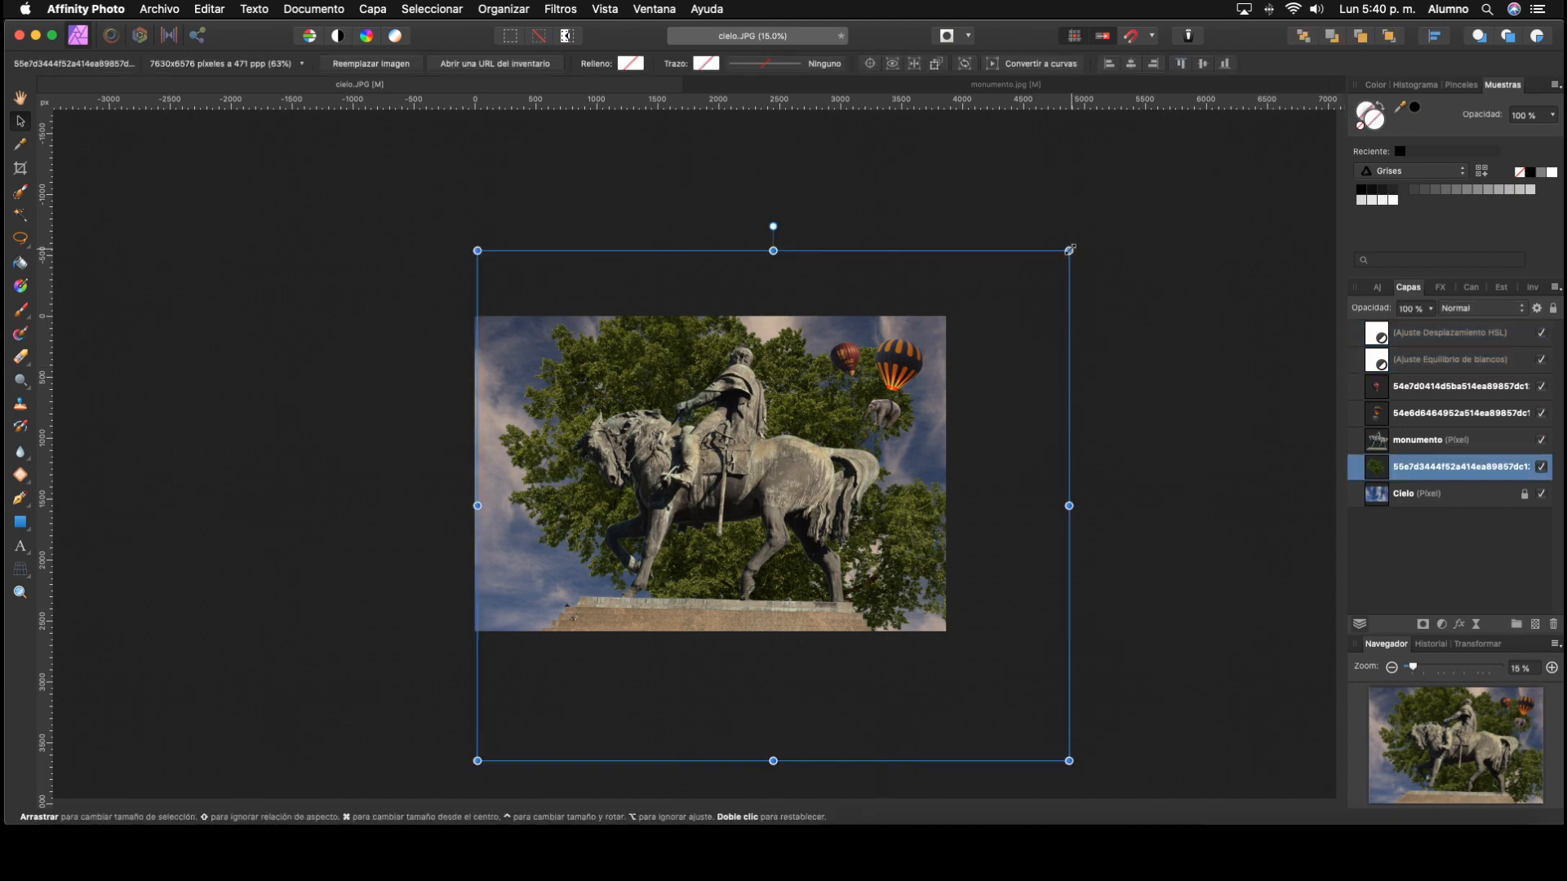
left_click_drag(1069, 250, 1041, 275)
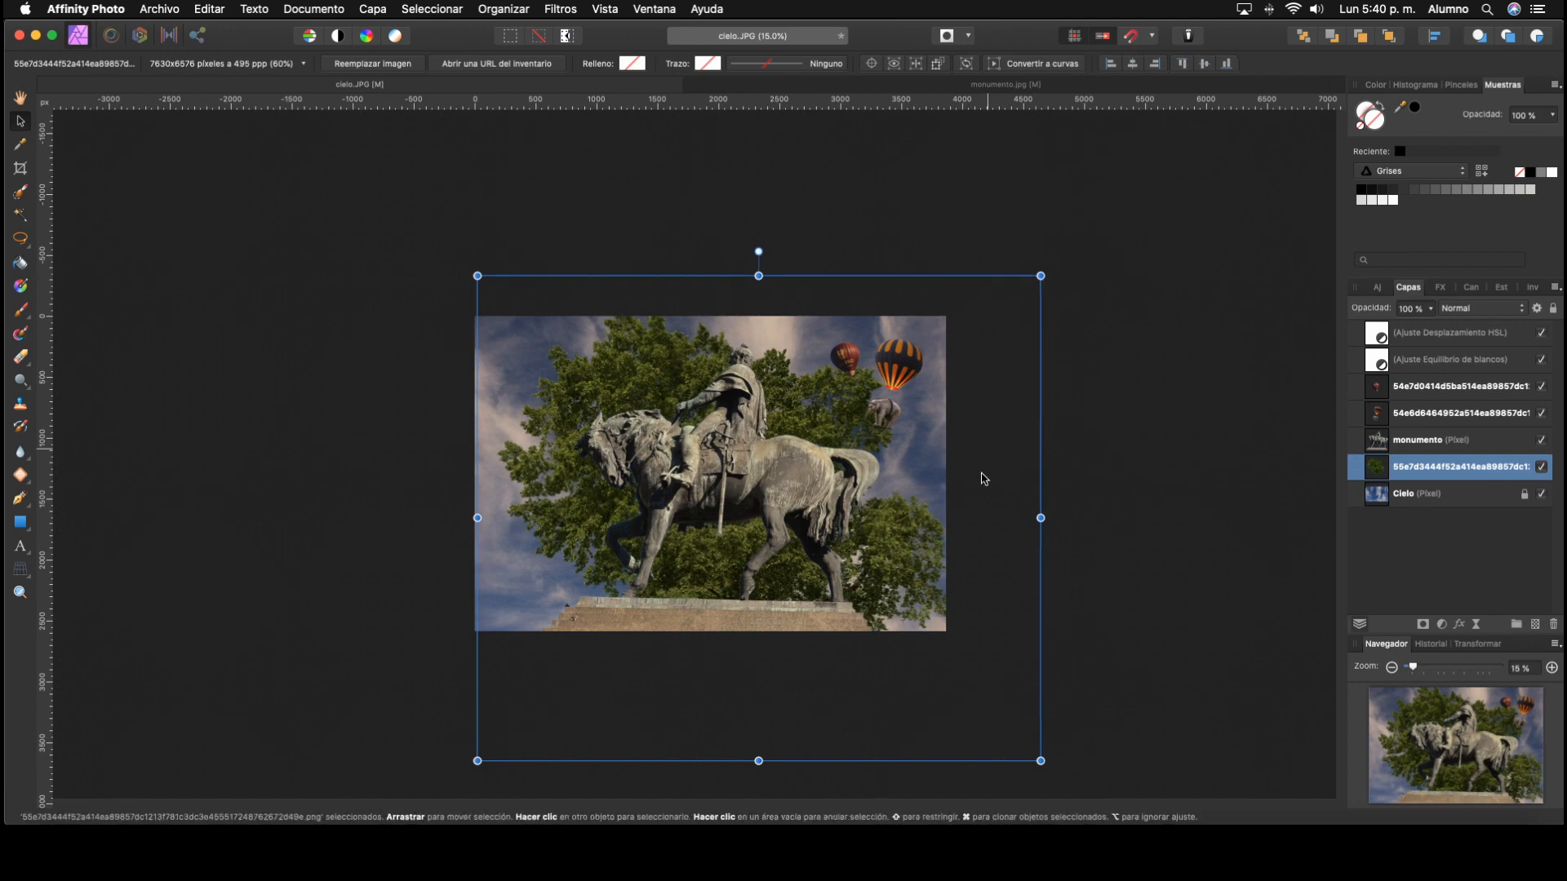
mouse_move(934, 541)
left_mouse_down()
mouse_move(911, 570)
mouse_move(930, 551)
left_mouse_up()
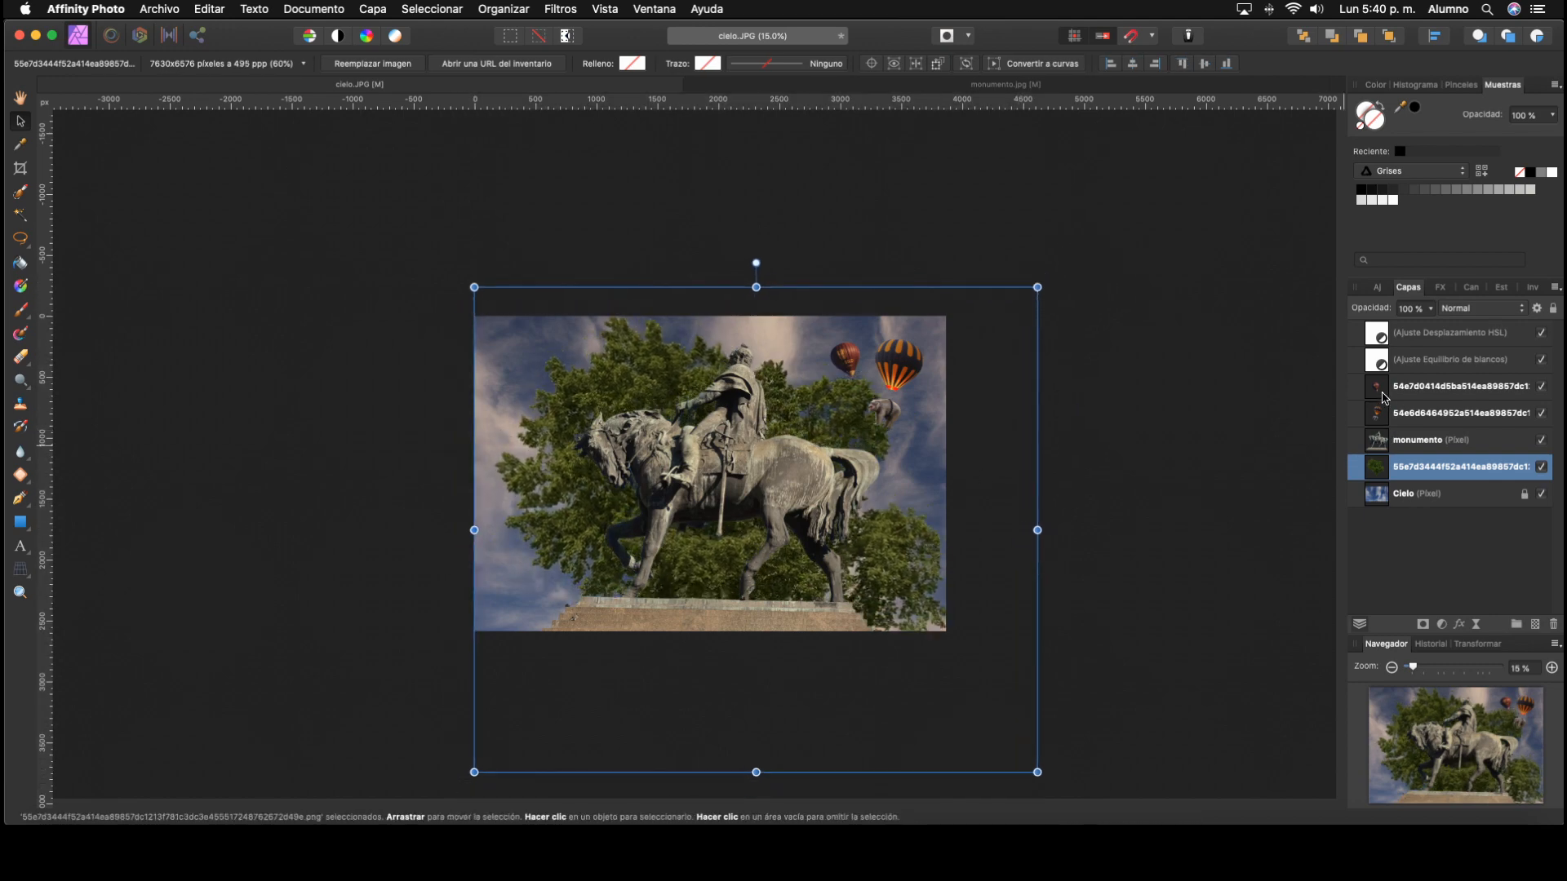
Step: Move both balloon layers below the tree layer, just above Cielo, and enlarge the tree image to about 61%
left_click_drag(1375, 418, 1405, 485)
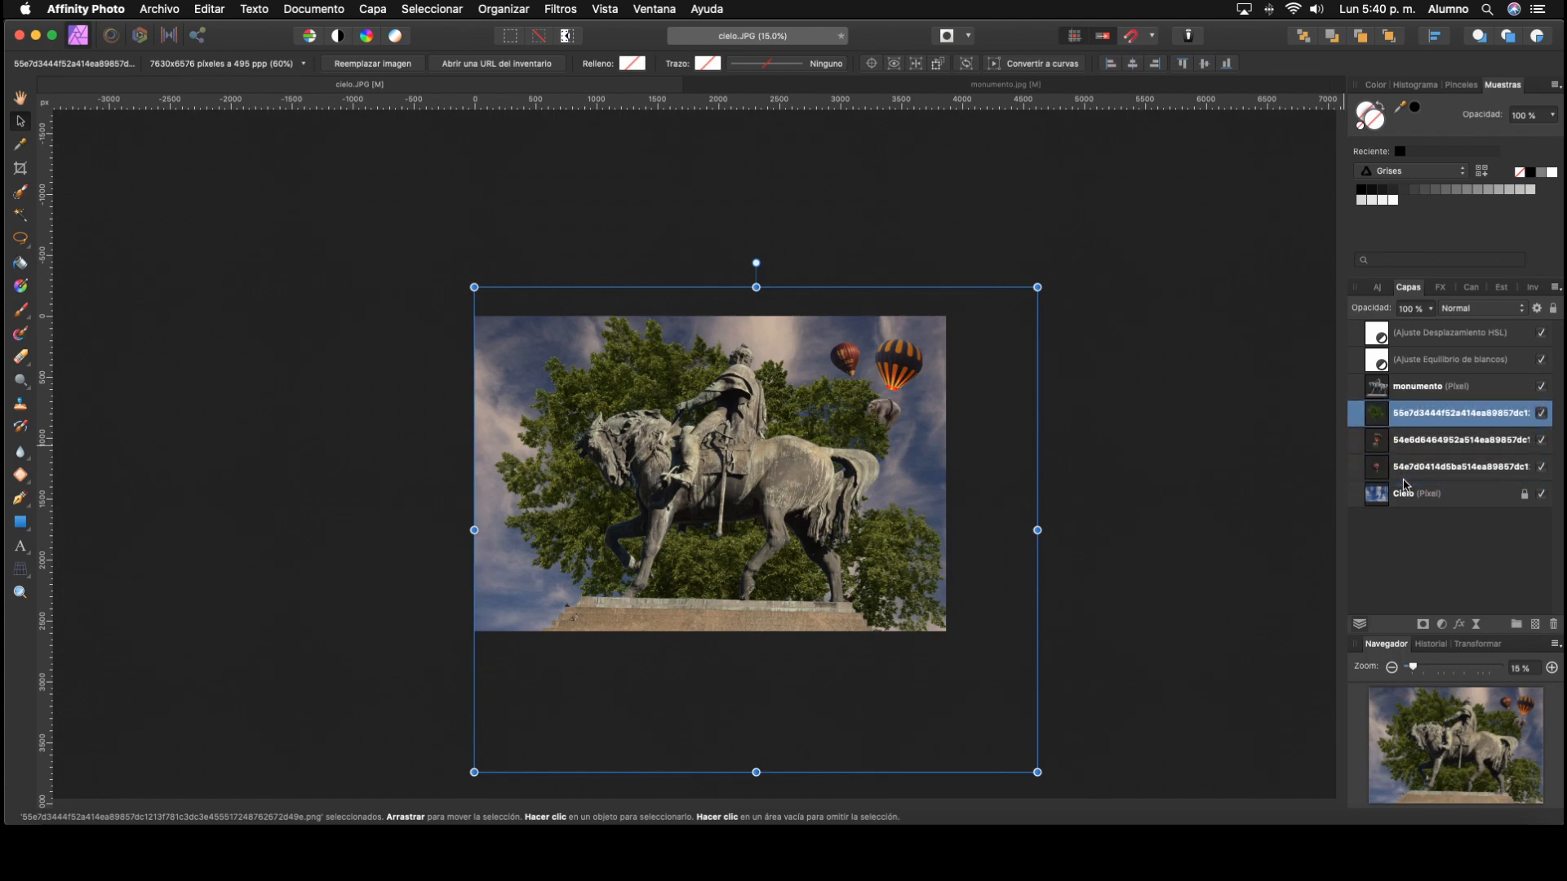
mouse_move(1037, 287)
left_mouse_down()
mouse_move(1061, 268)
mouse_move(1045, 280)
left_mouse_up()
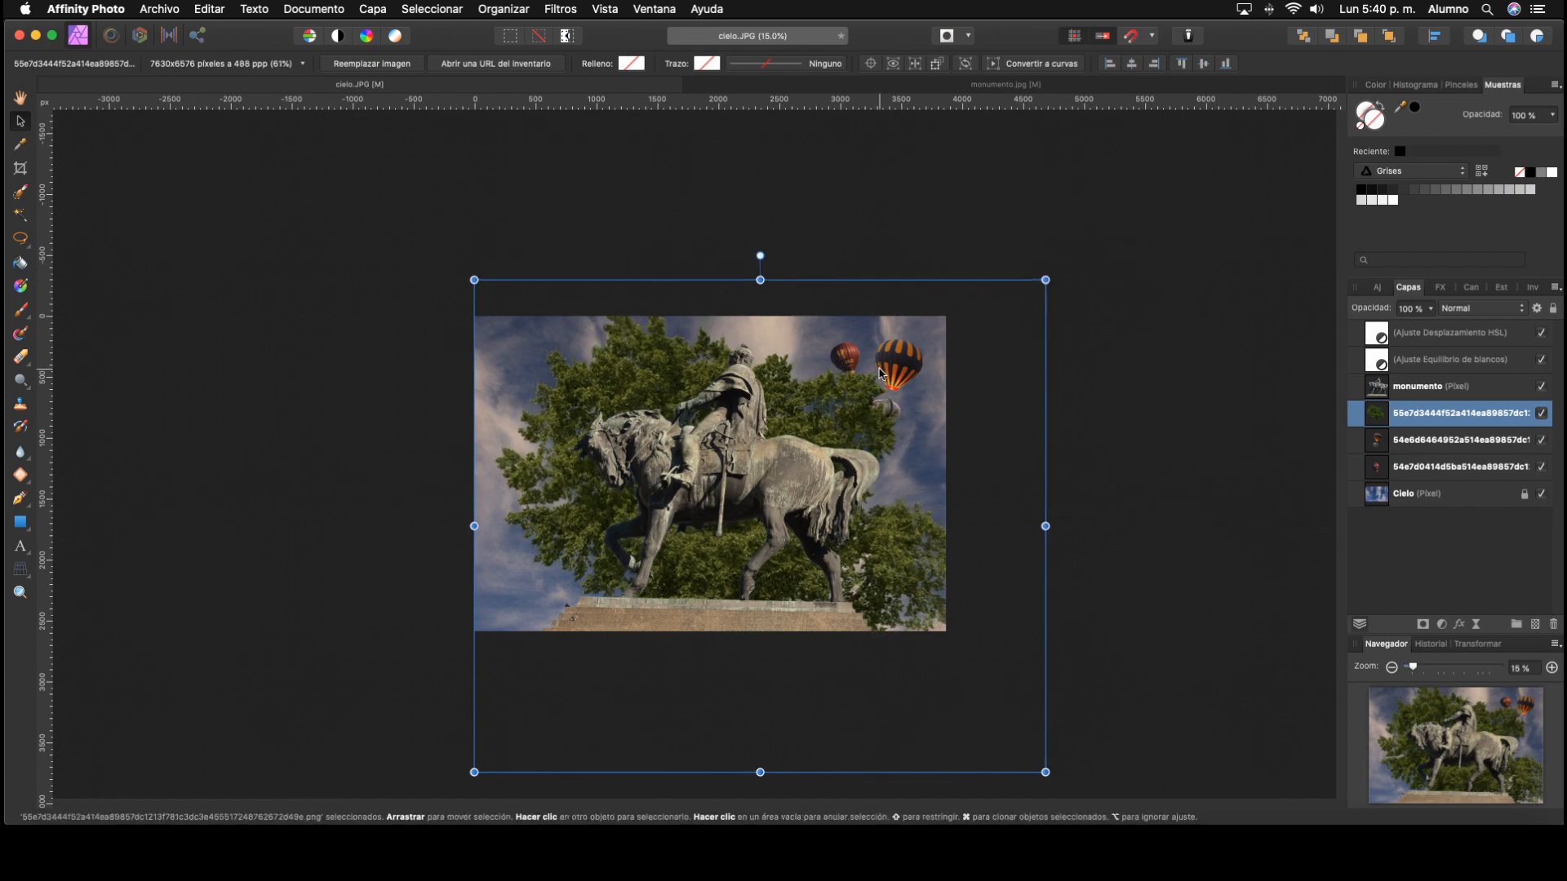
left_click(1074, 393)
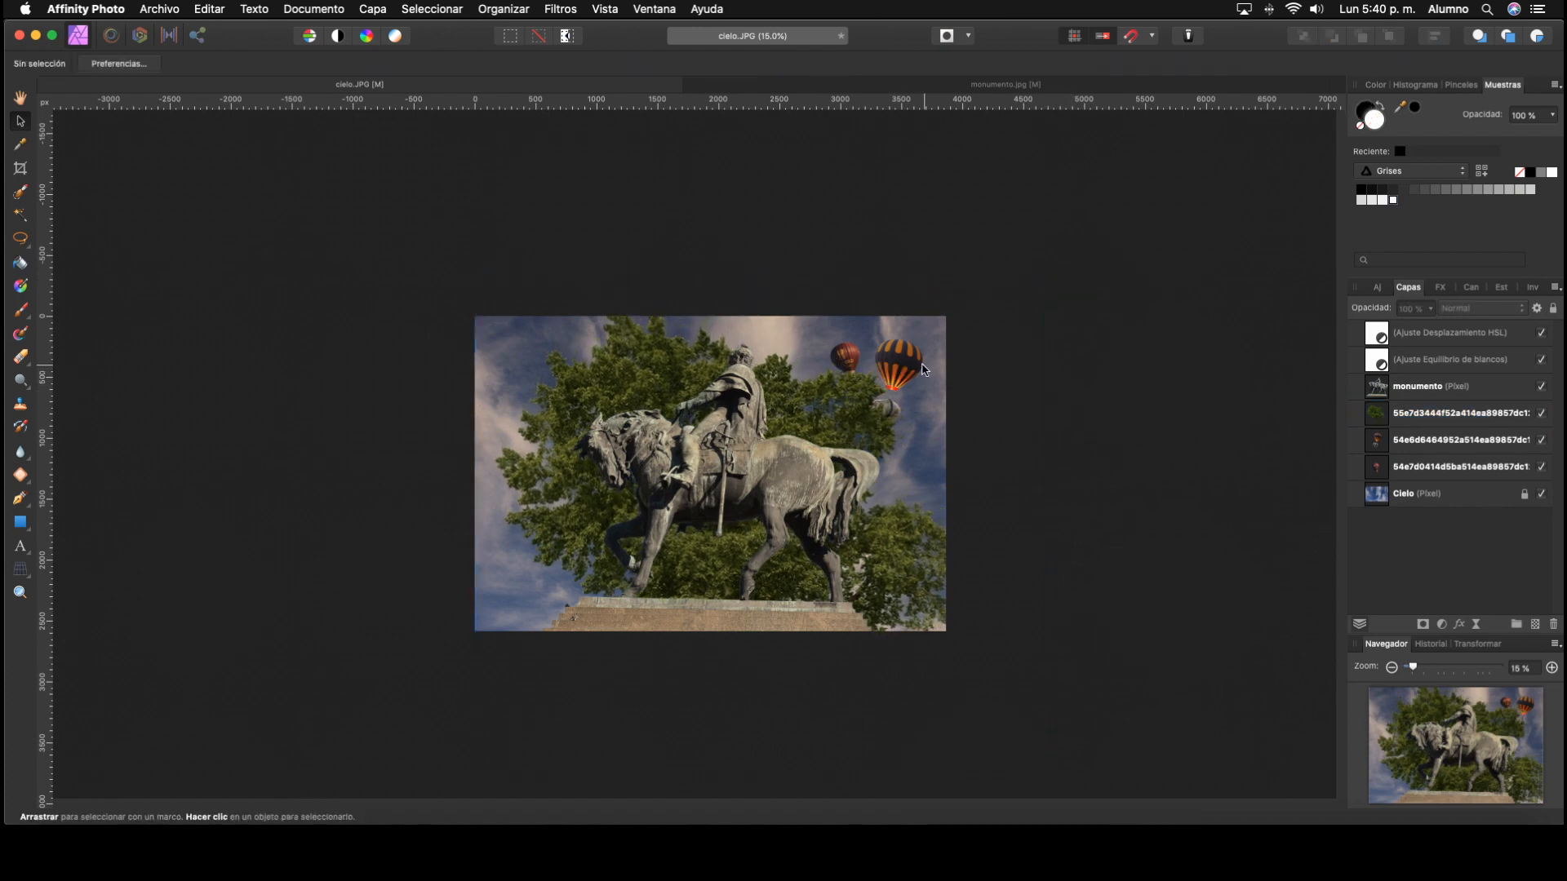
Step: Move the tree image down and left so its foliage clears the two balloons
left_click_drag(924, 370, 846, 415)
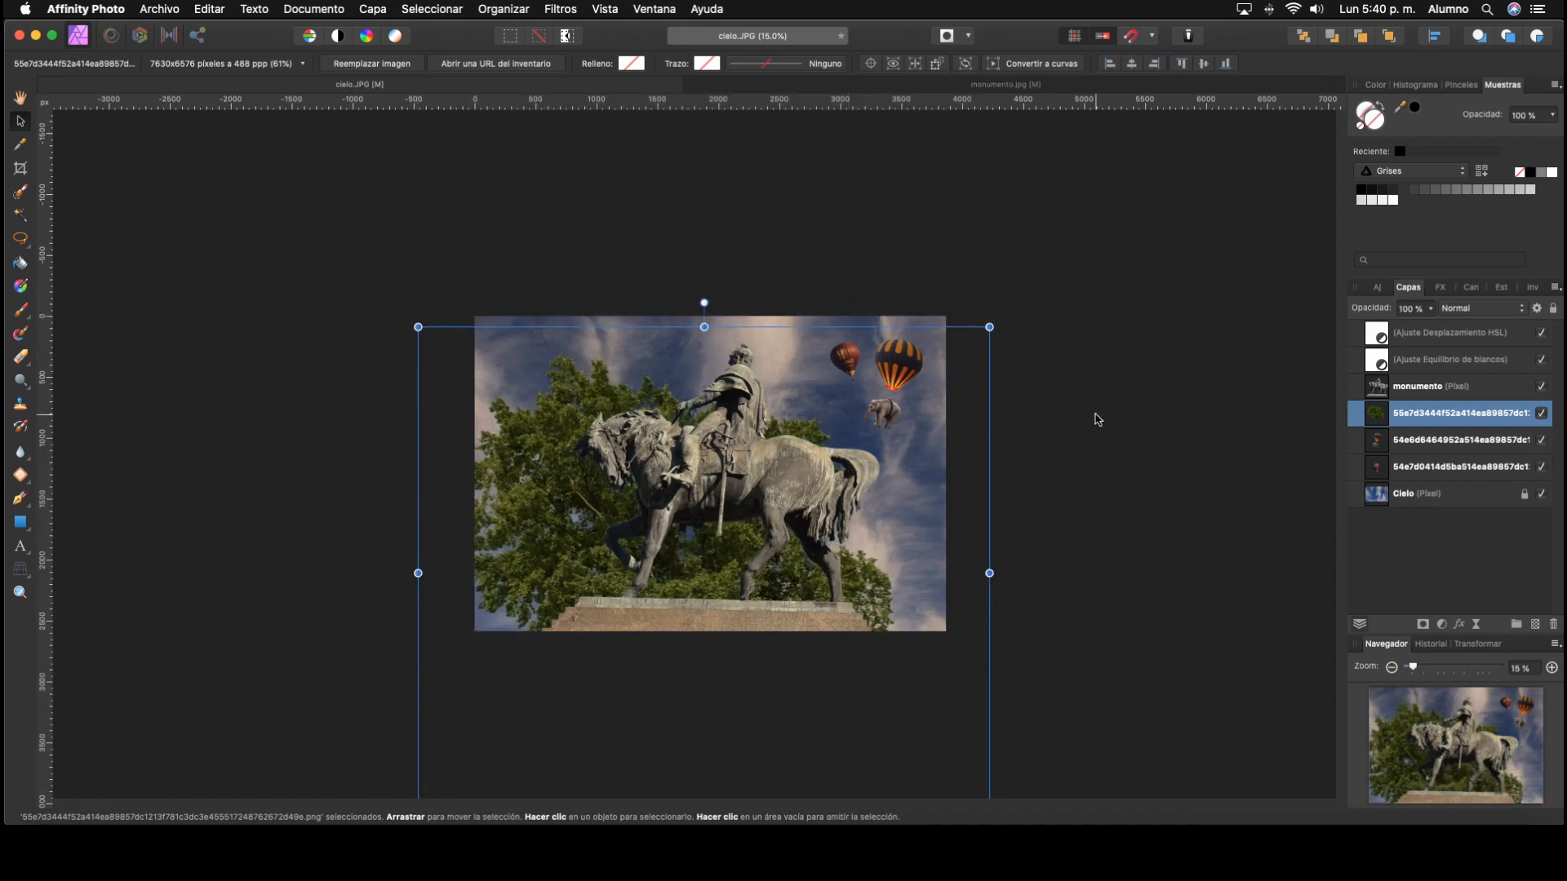
left_click(1097, 419)
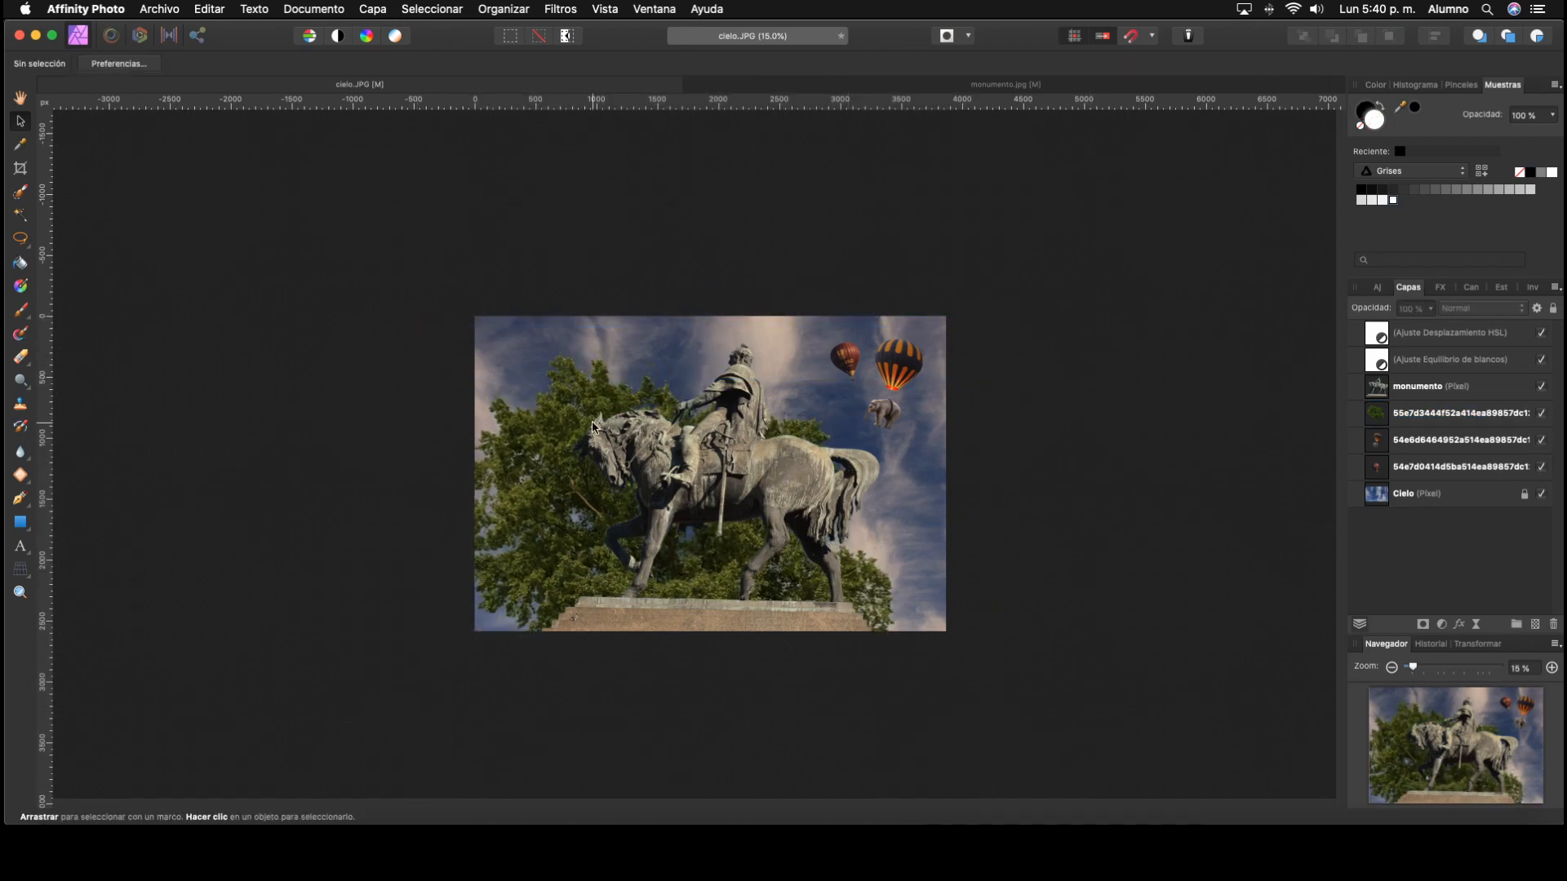
left_click(555, 488)
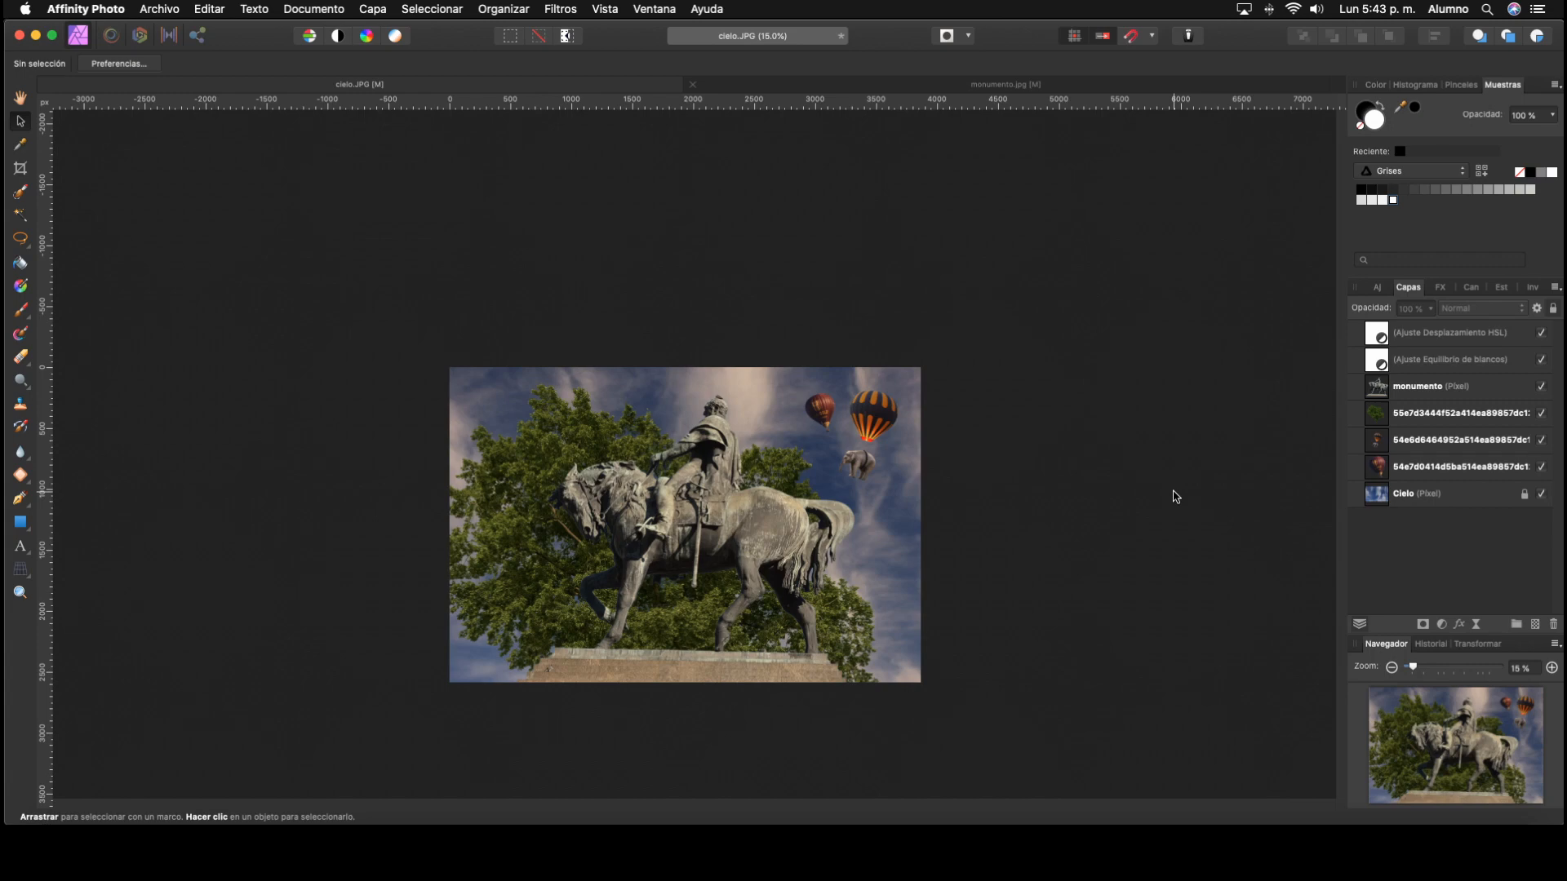
Step: Apply a Gaussian blur with a radius of about 9.1 px to the Cielo layer
scroll(1176, 497, "right", 1)
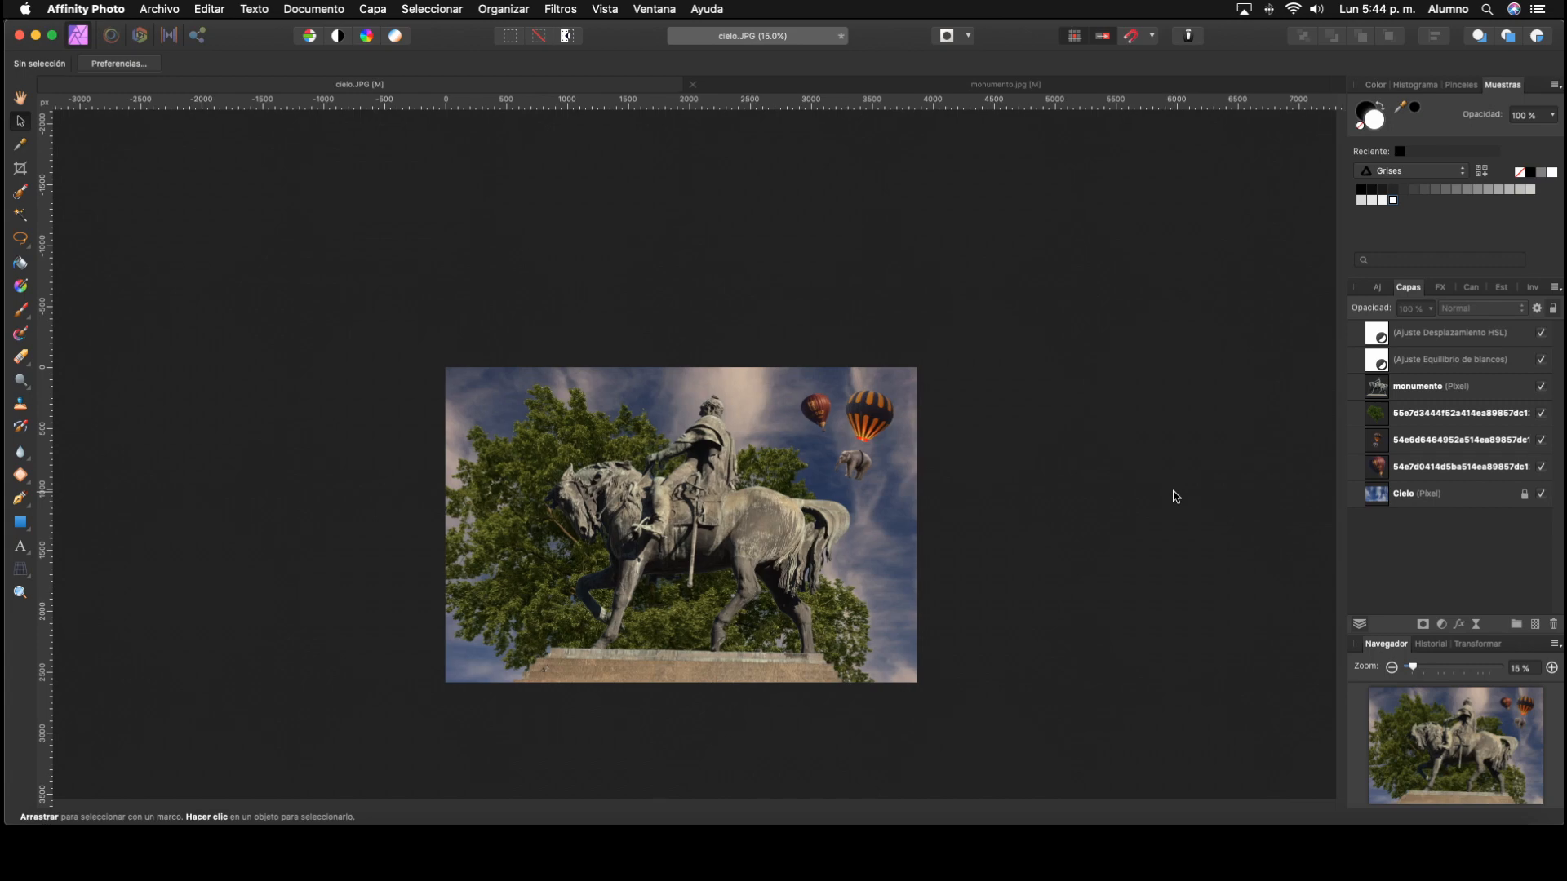
left_click(1405, 497)
scroll(1061, 326, "up", 1)
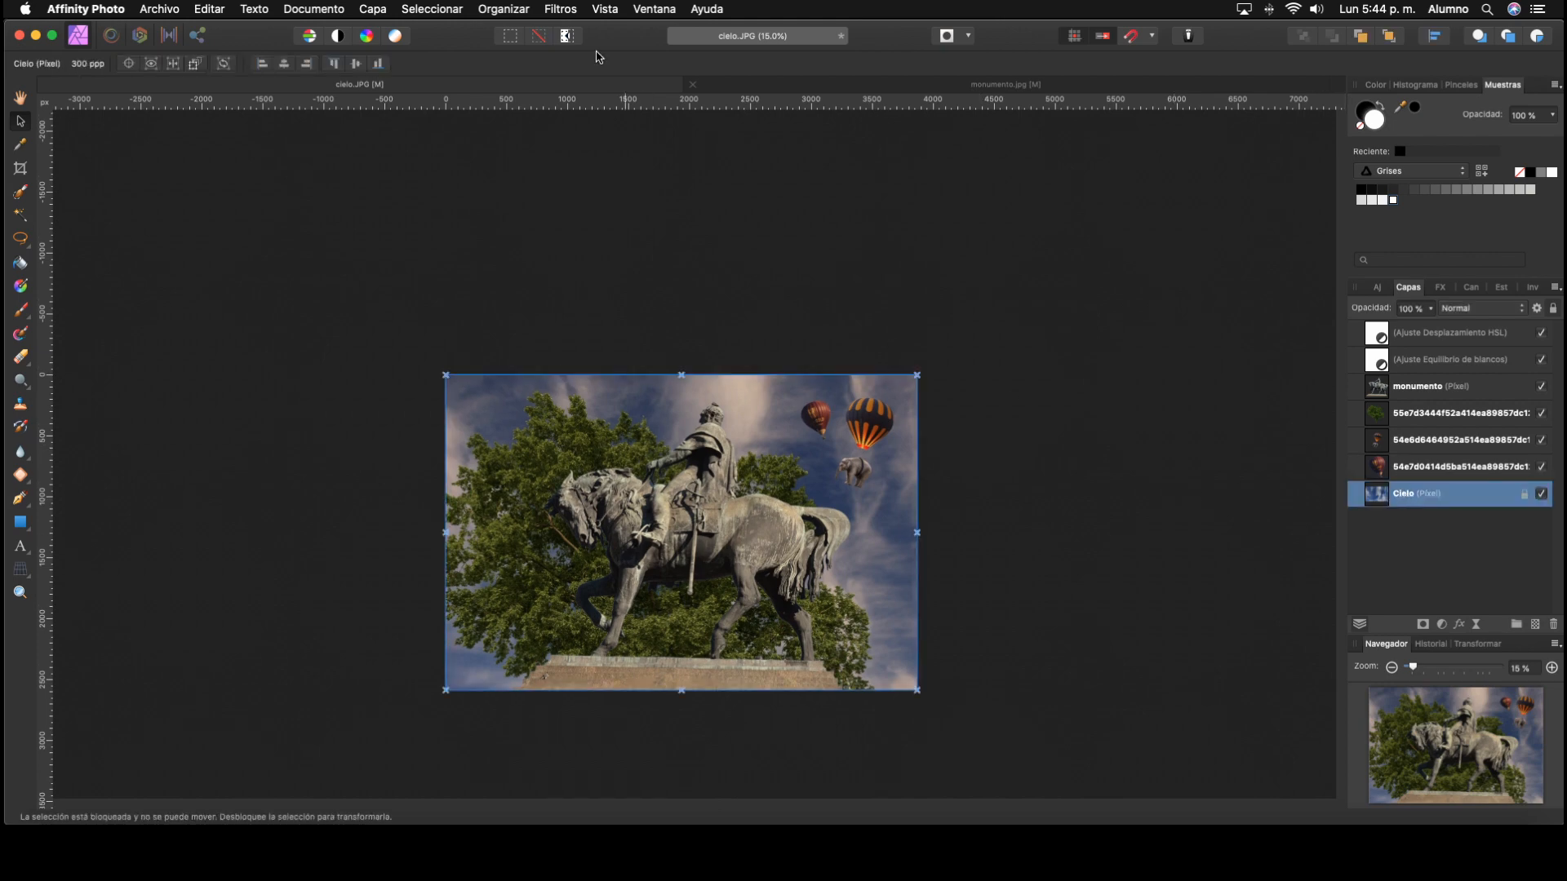
left_click(558, 10)
mouse_move(584, 54)
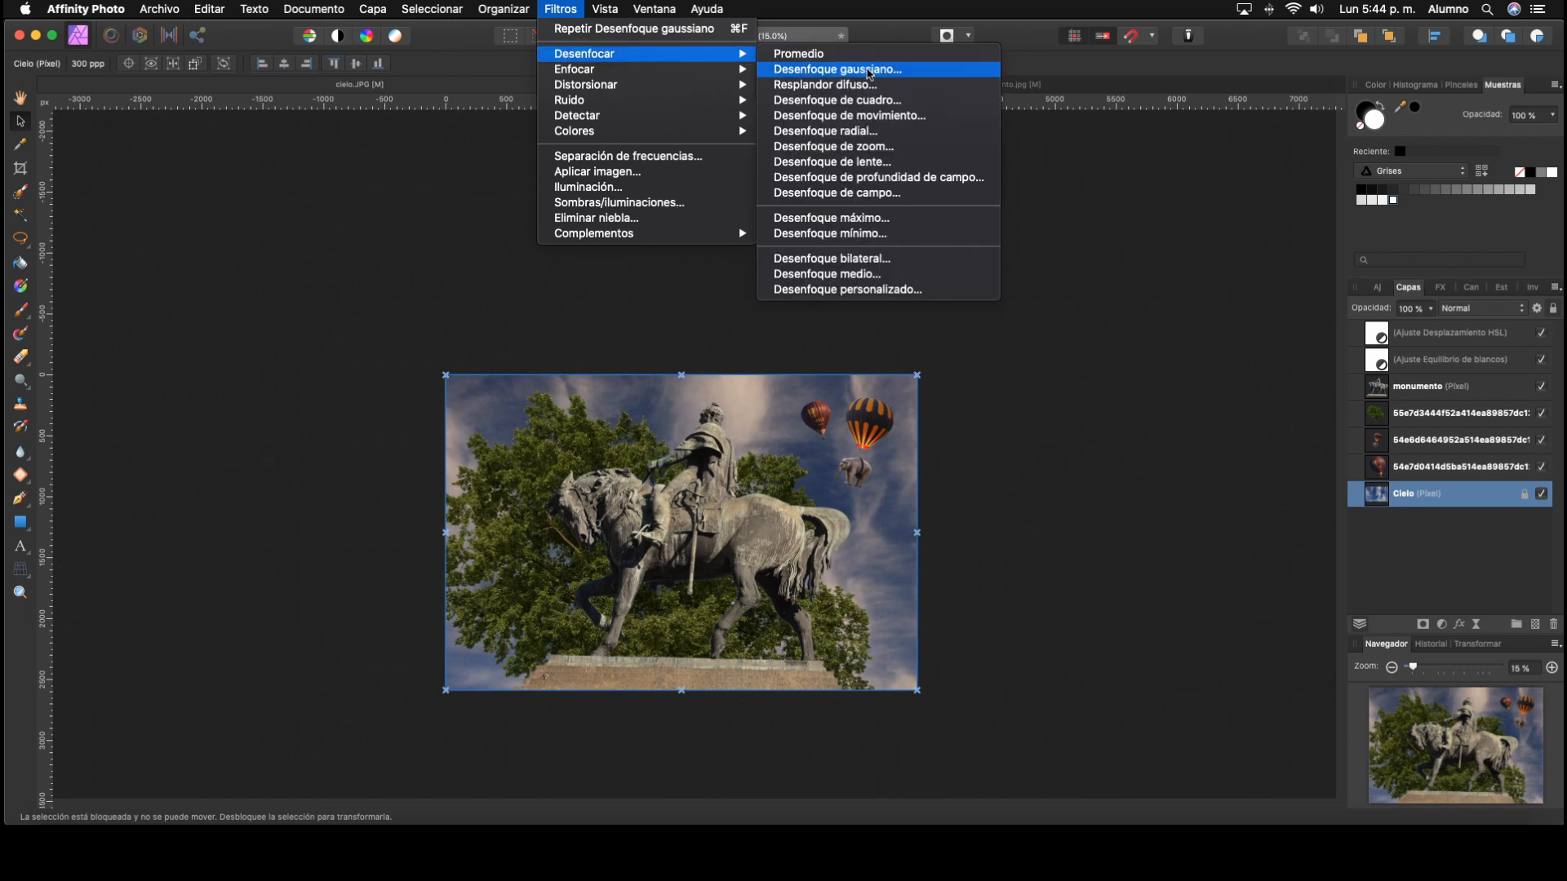
left_click(870, 70)
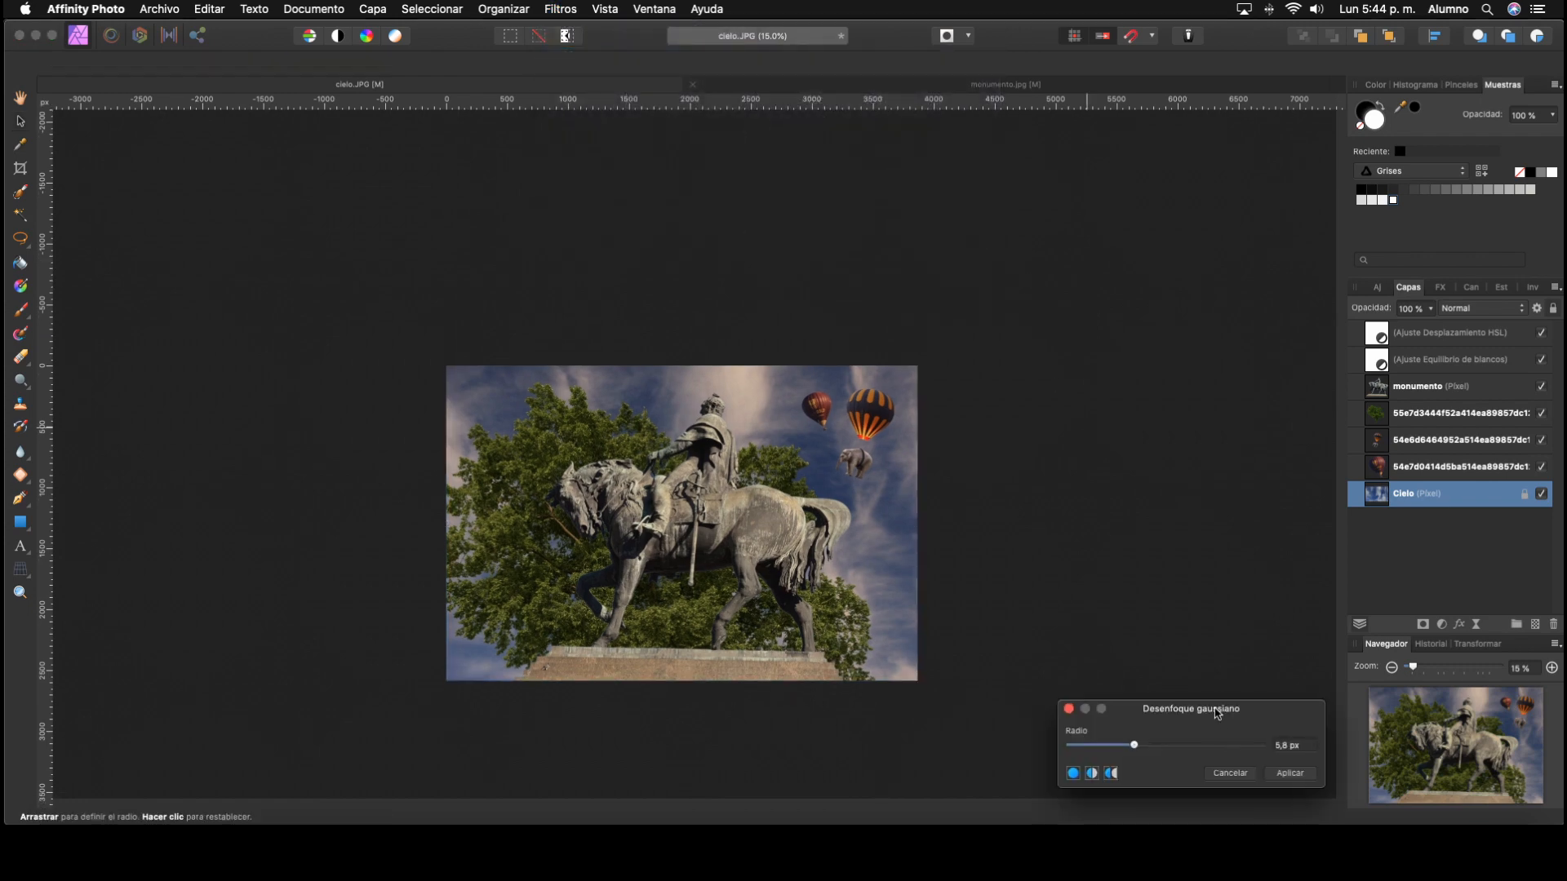
left_click_drag(1216, 713, 1177, 434)
left_click_drag(1093, 466, 1113, 470)
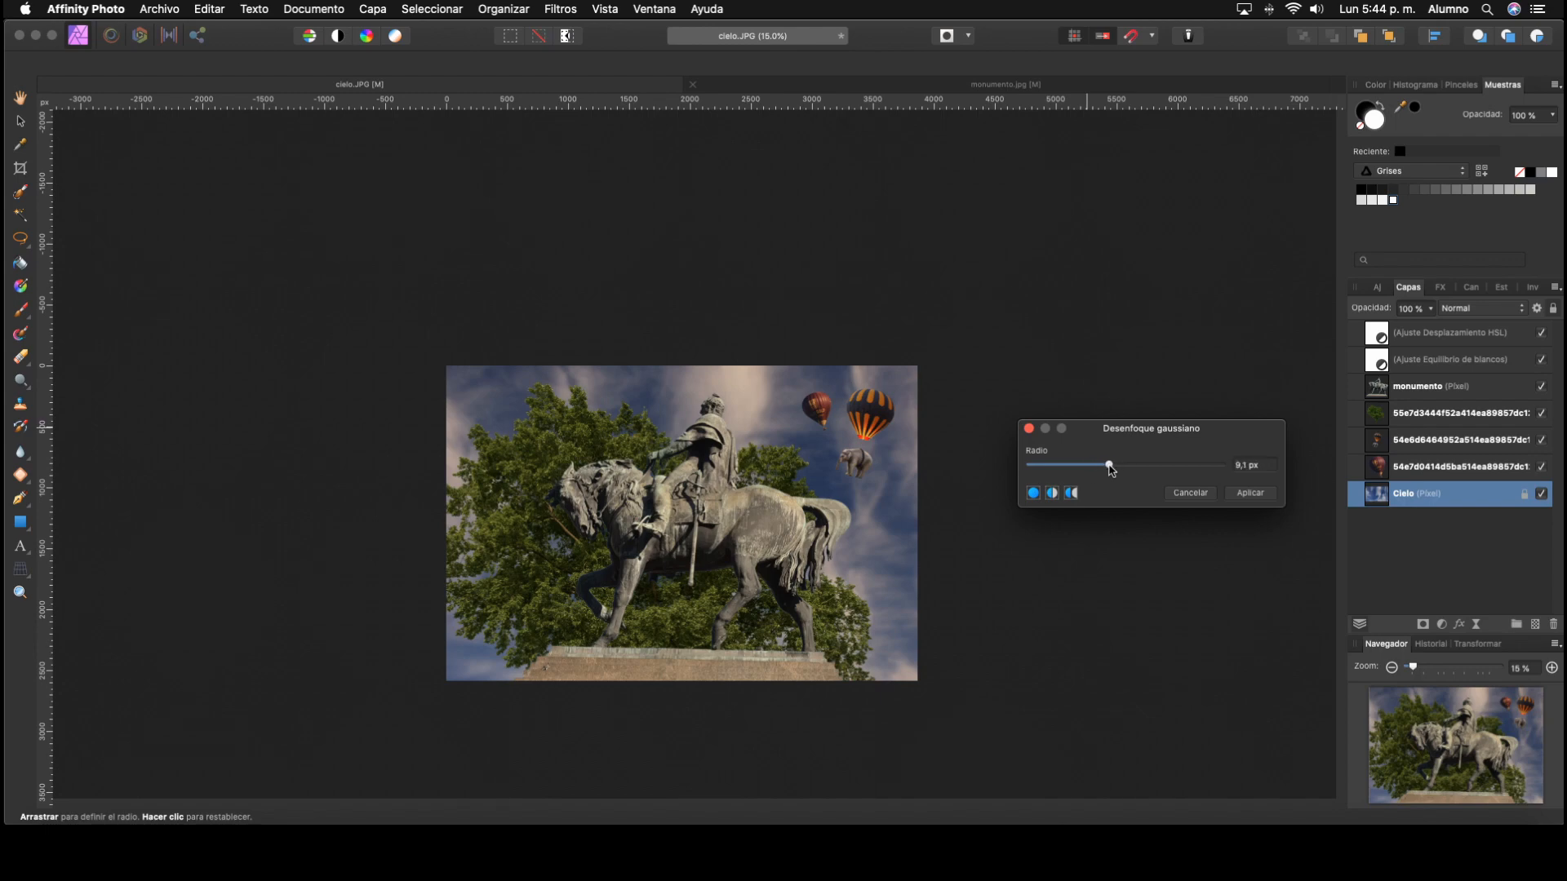
left_click(1246, 493)
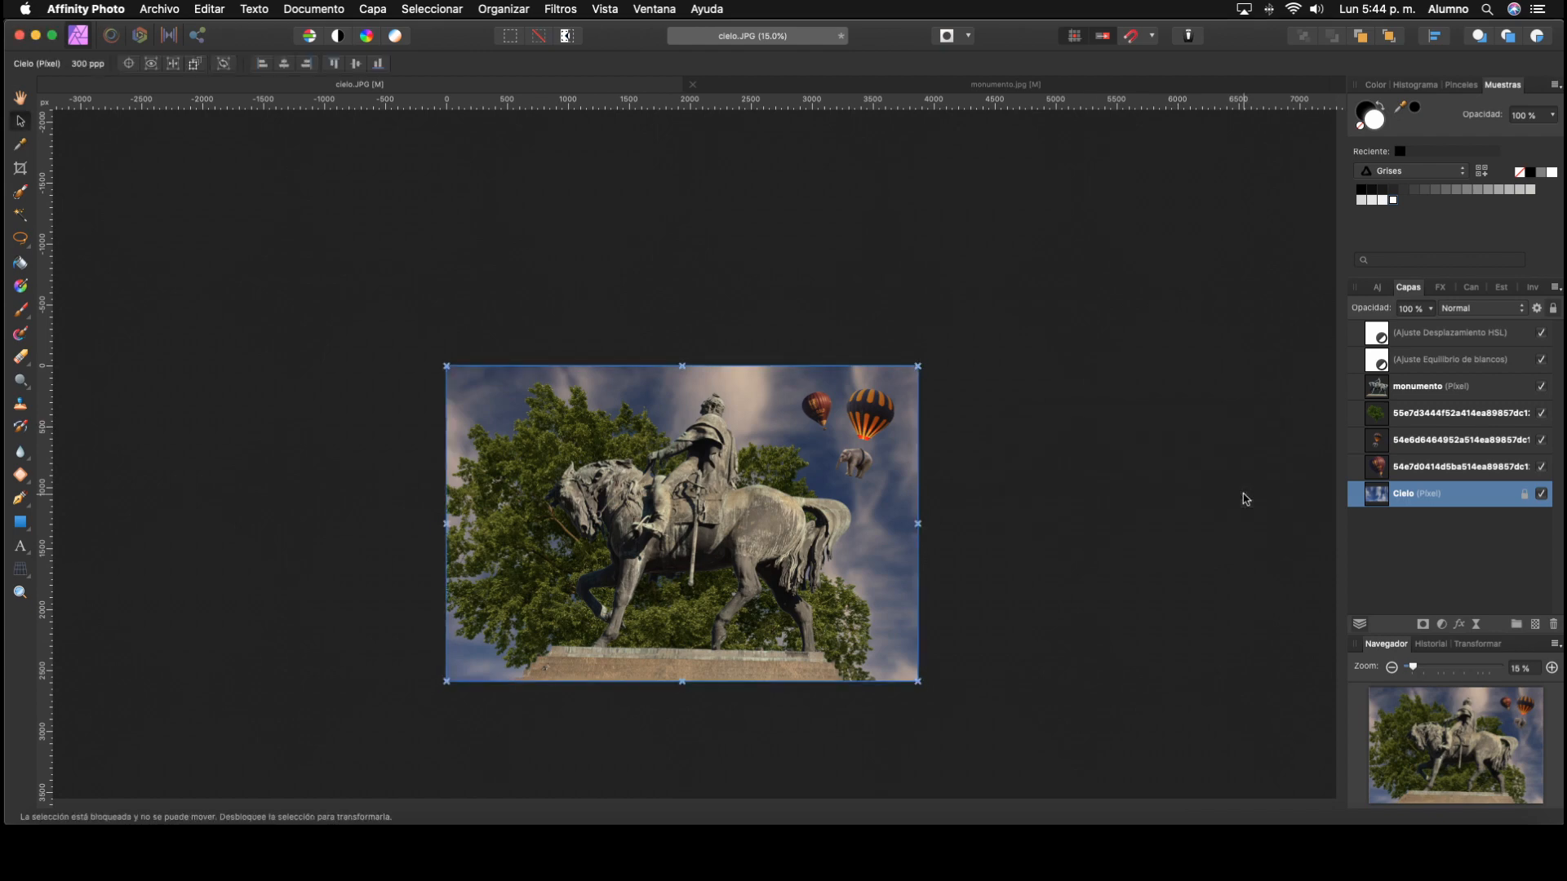
left_click(1238, 504)
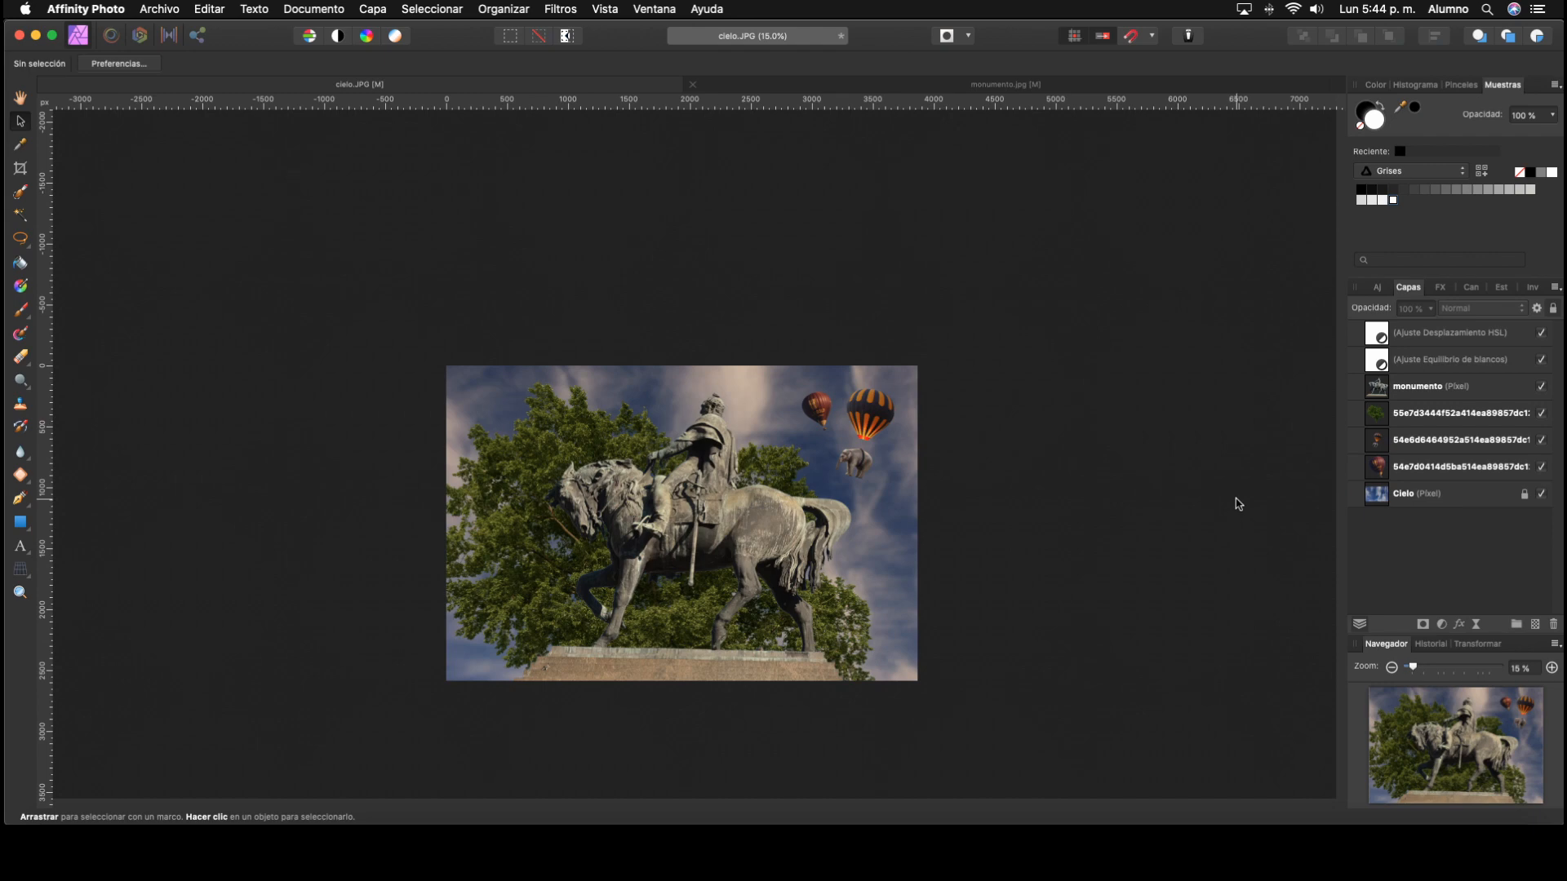
Step: Apply a Gaussian blur with a radius of about 1.8 px to the small red balloon's layer
left_click(1401, 471)
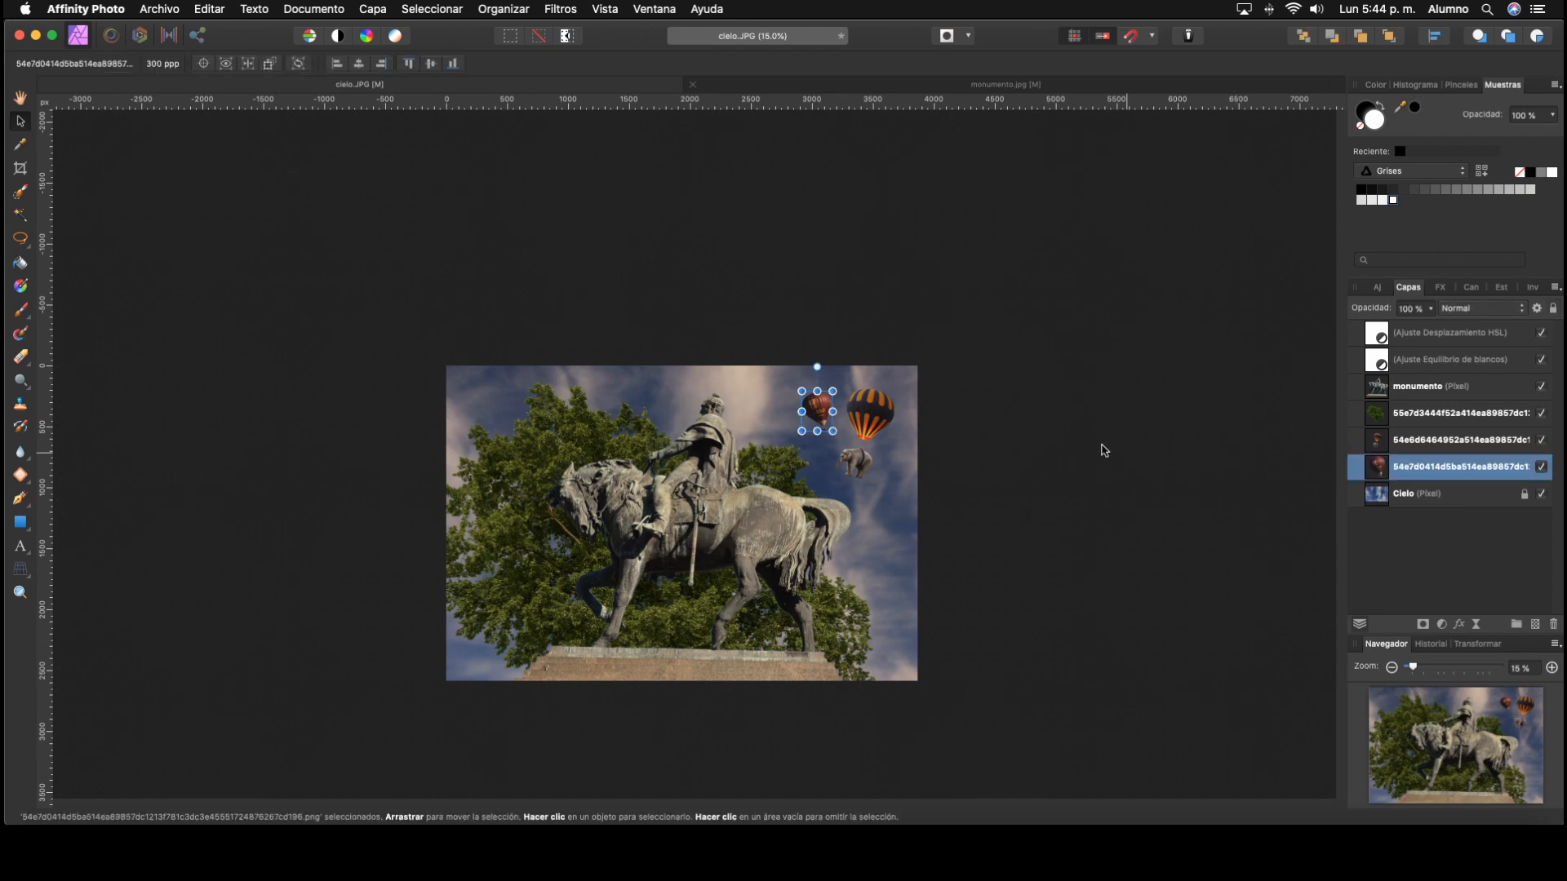
left_click(613, 12)
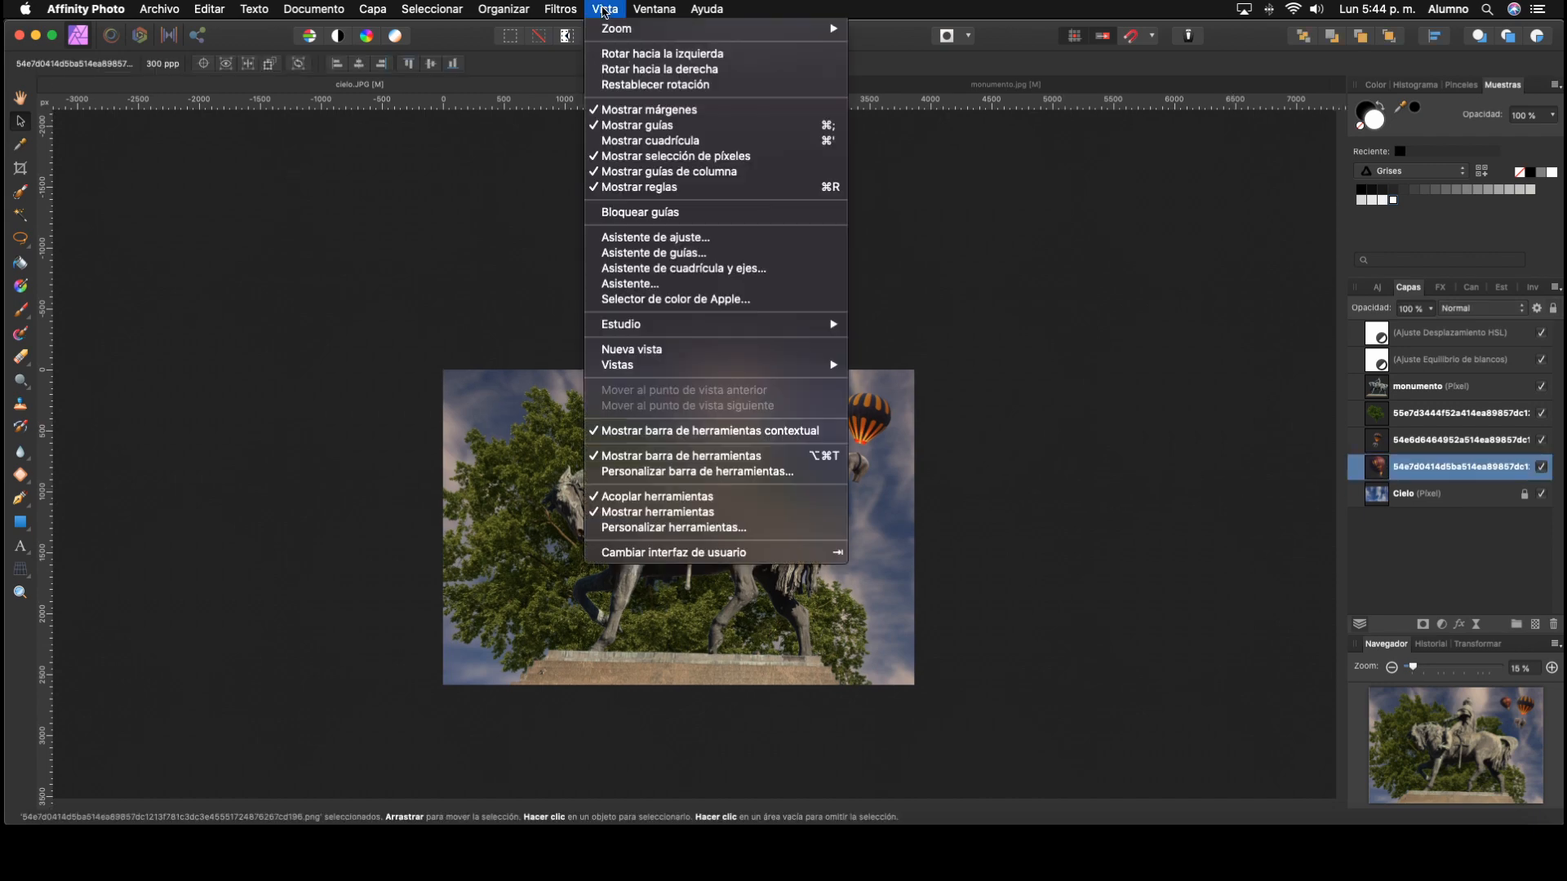
mouse_move(560, 10)
mouse_move(625, 59)
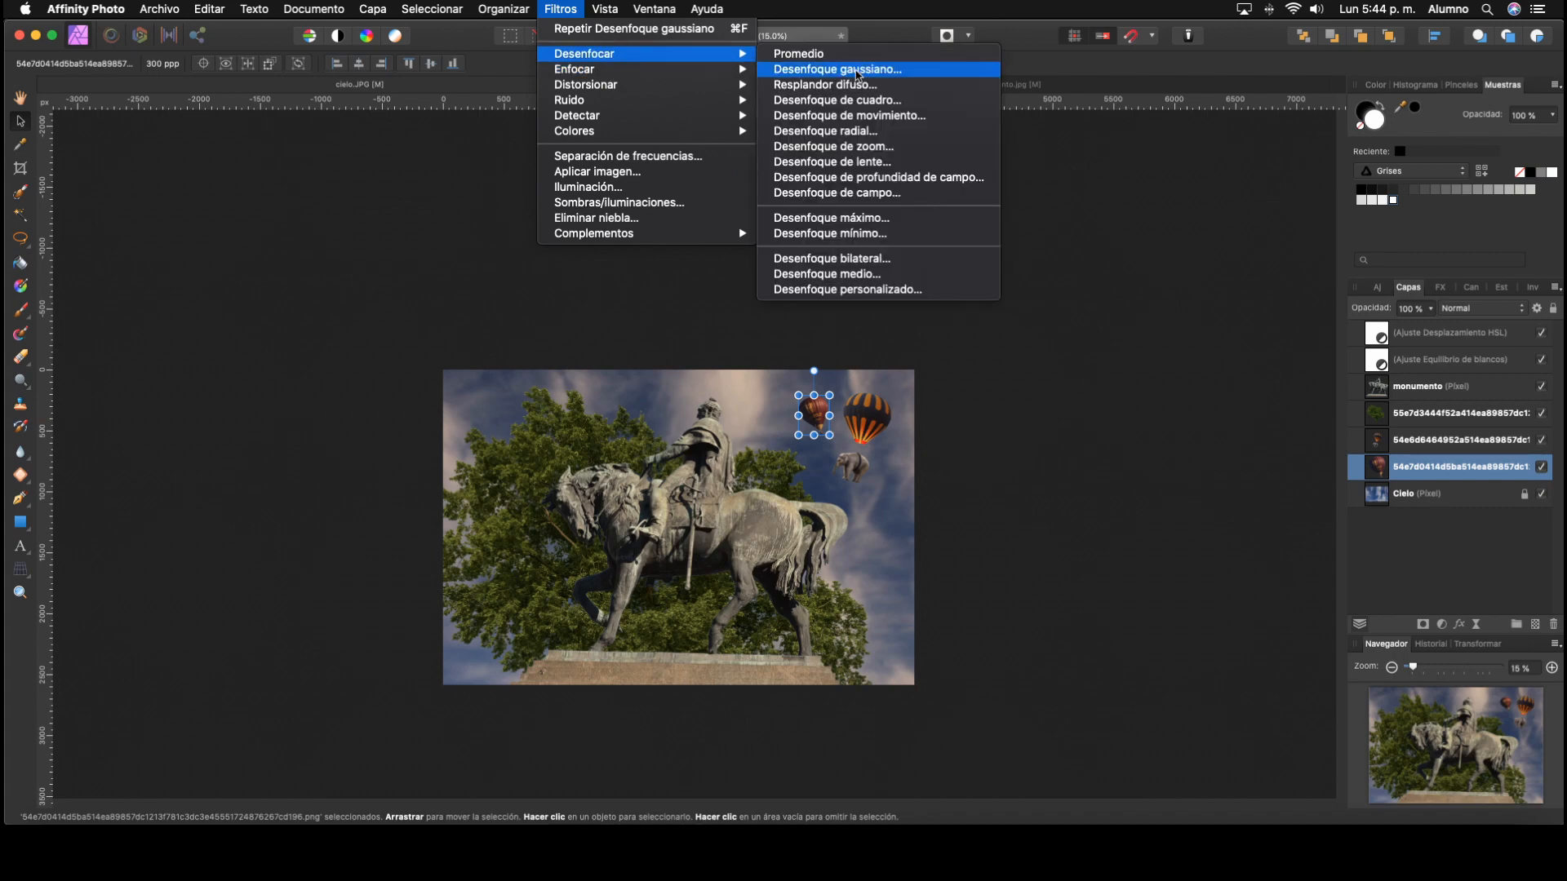
left_click(861, 70)
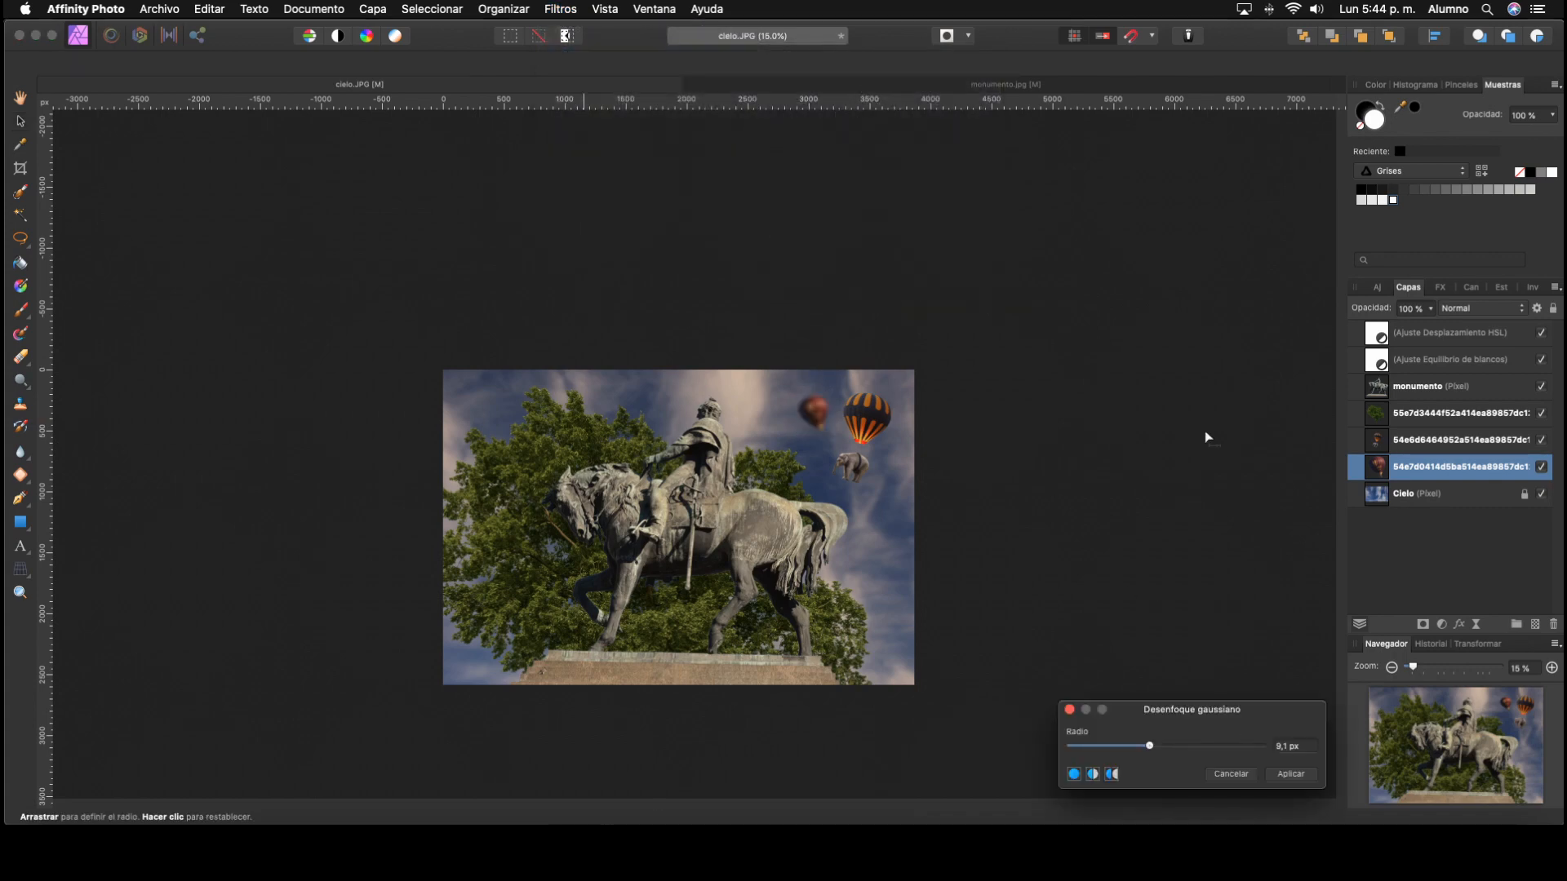
left_click_drag(1192, 709, 1085, 406)
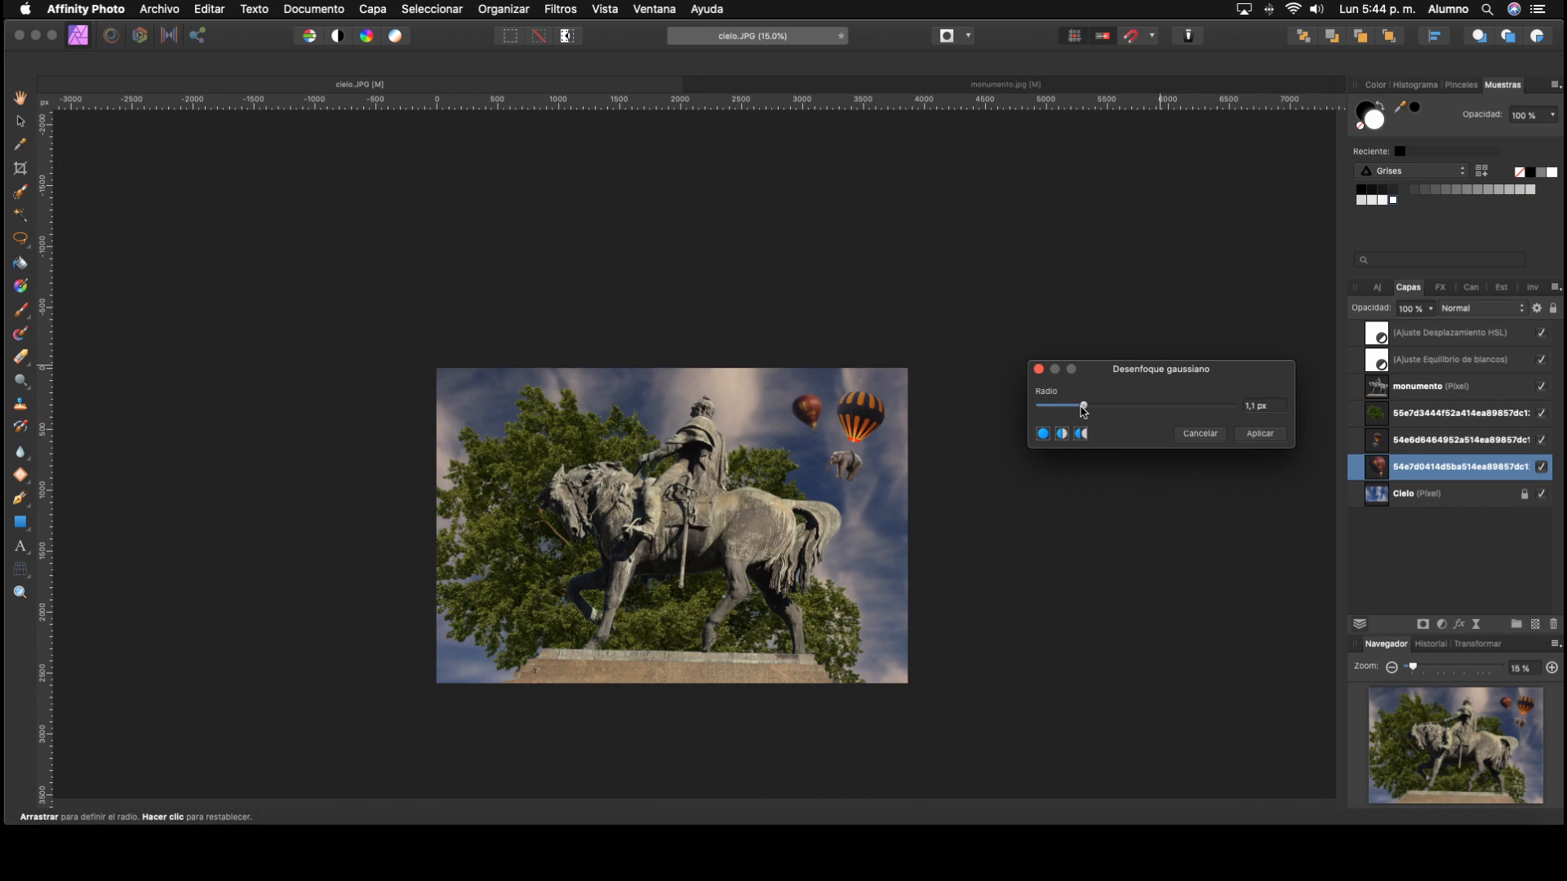
left_click(1260, 433)
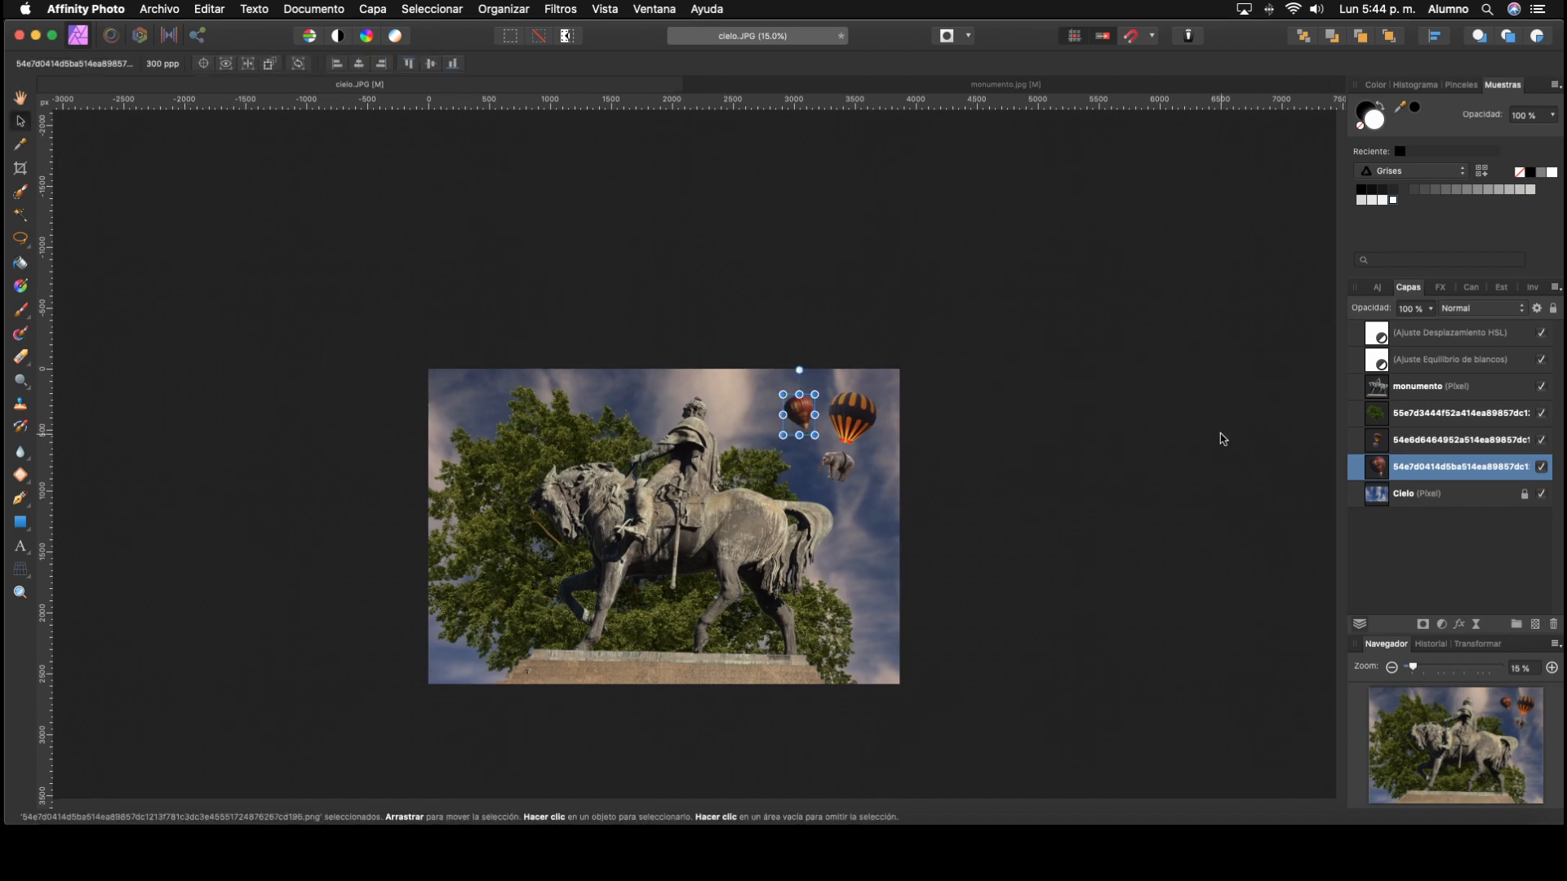
left_click(1224, 439)
Step: Apply a Gaussian blur with a radius of about 0.5 px to the layer of the striped balloon carrying the elephant
left_click(1423, 445)
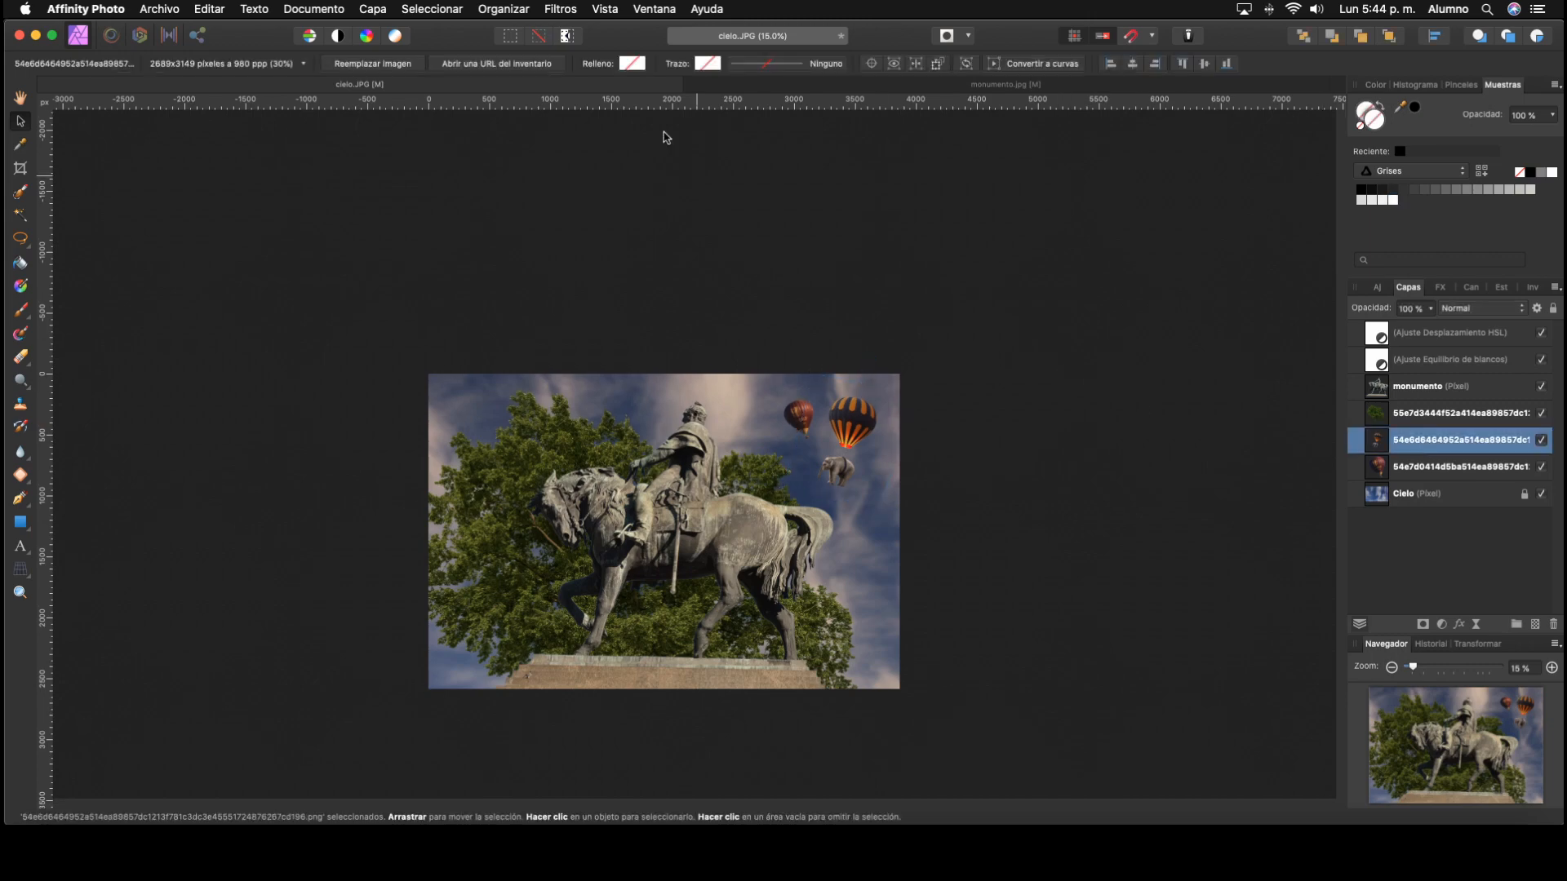
left_click(560, 8)
mouse_move(610, 58)
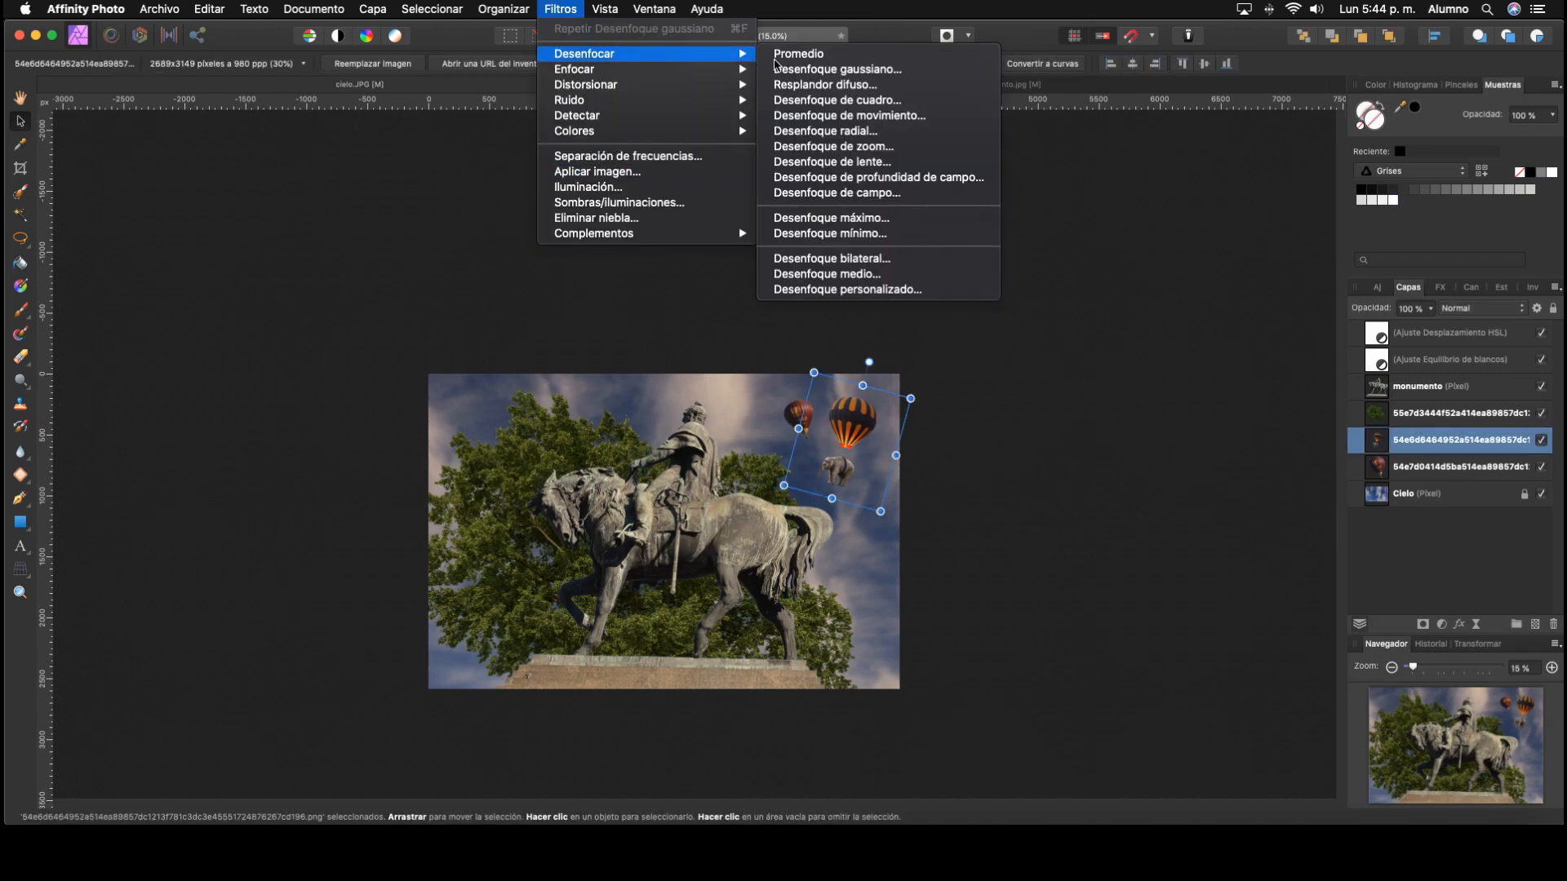
left_click(832, 69)
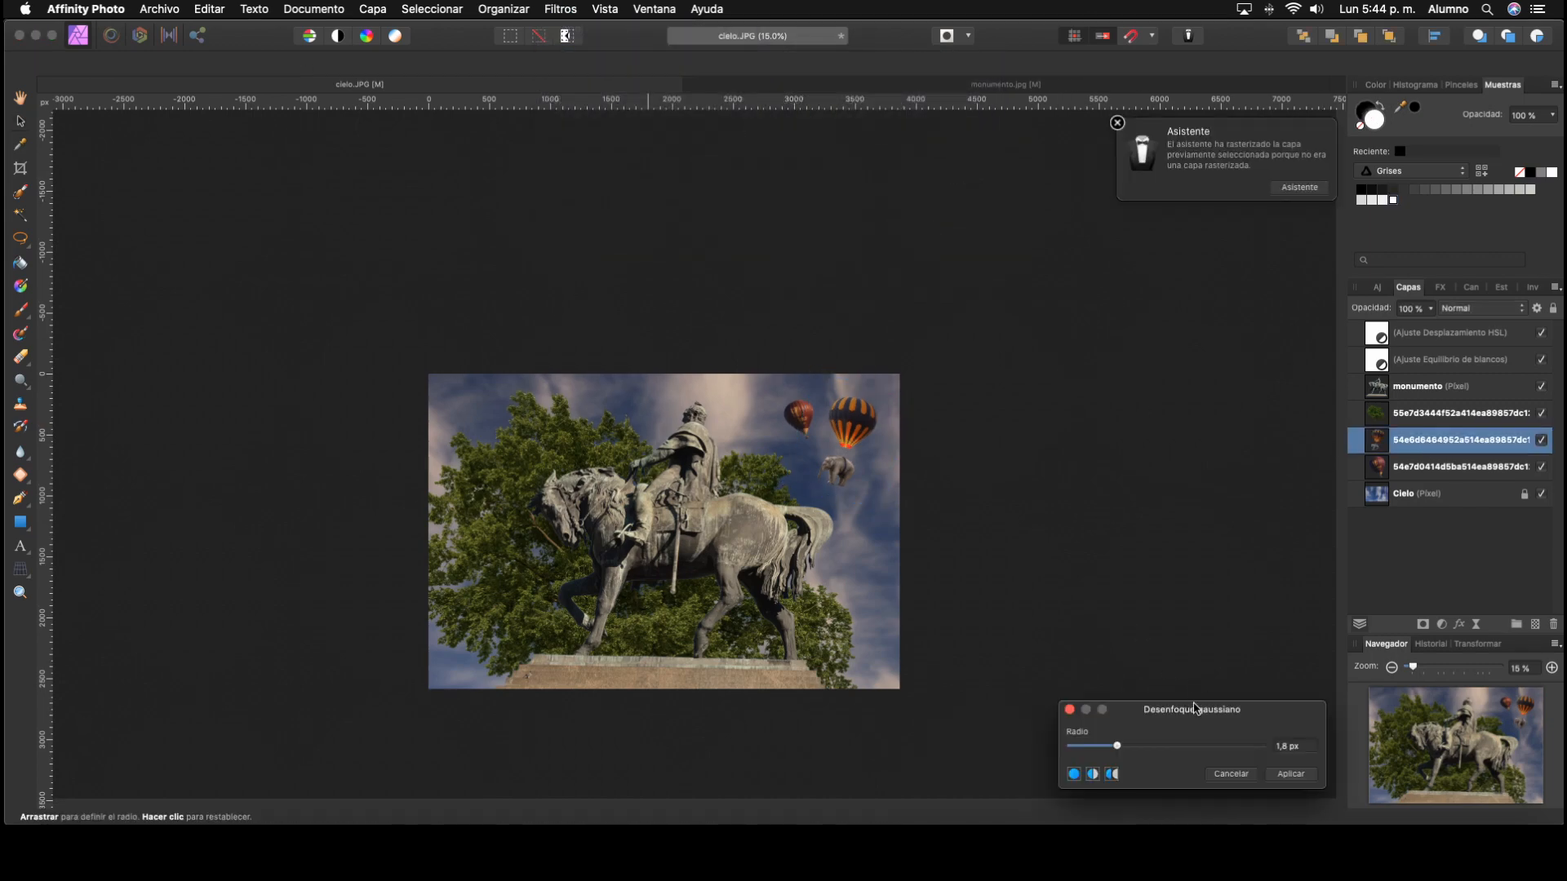
left_click_drag(1194, 707, 1171, 503)
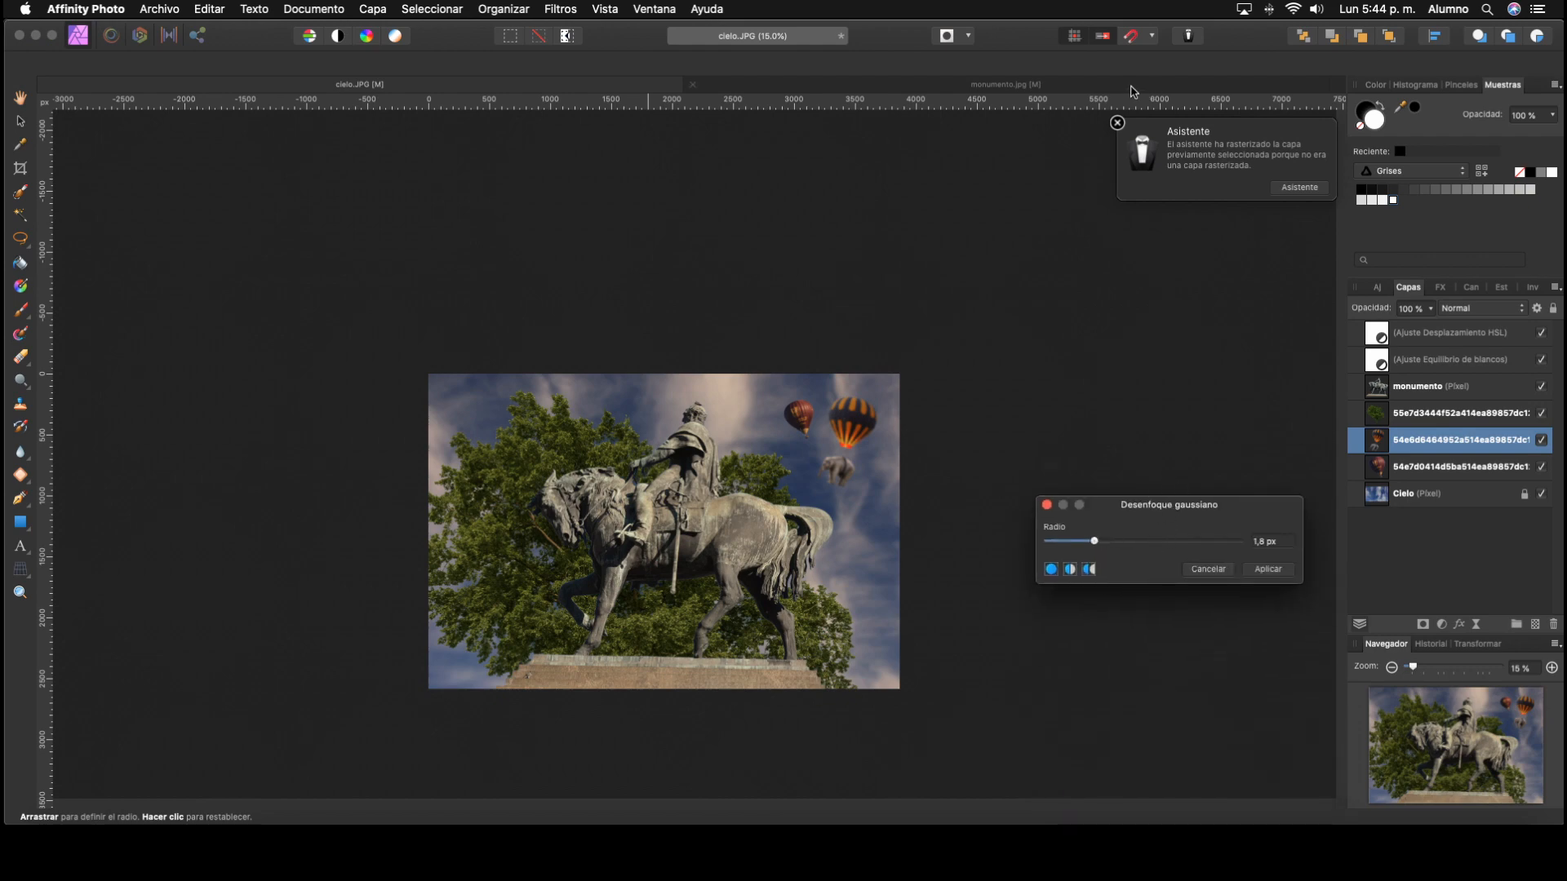
left_click(1117, 122)
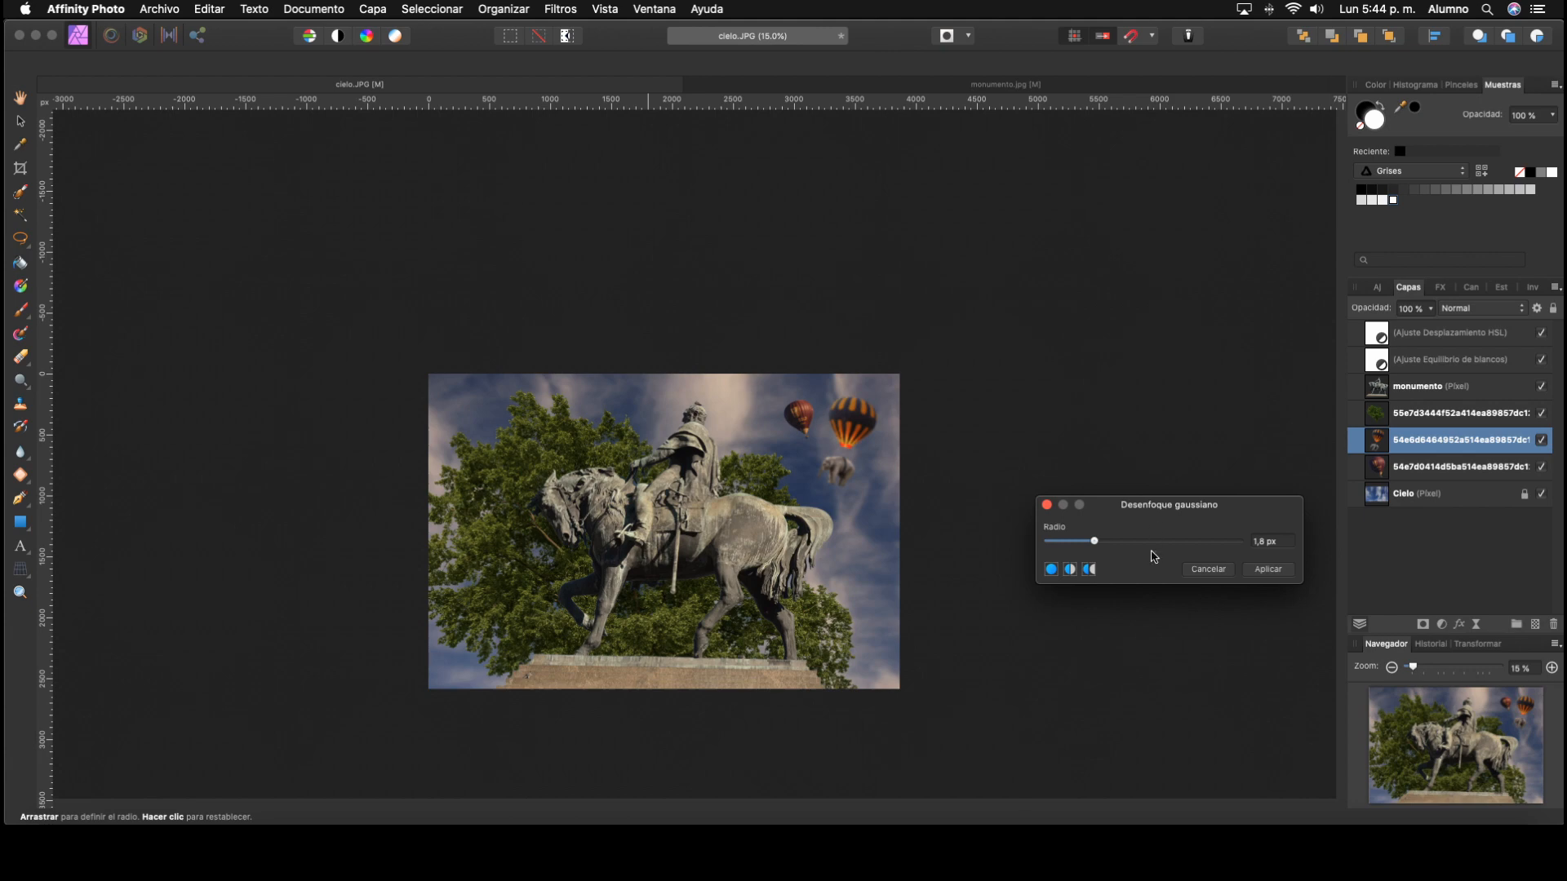
mouse_move(1095, 542)
left_mouse_down()
mouse_move(1053, 545)
mouse_move(1066, 546)
left_mouse_up()
left_click(1264, 570)
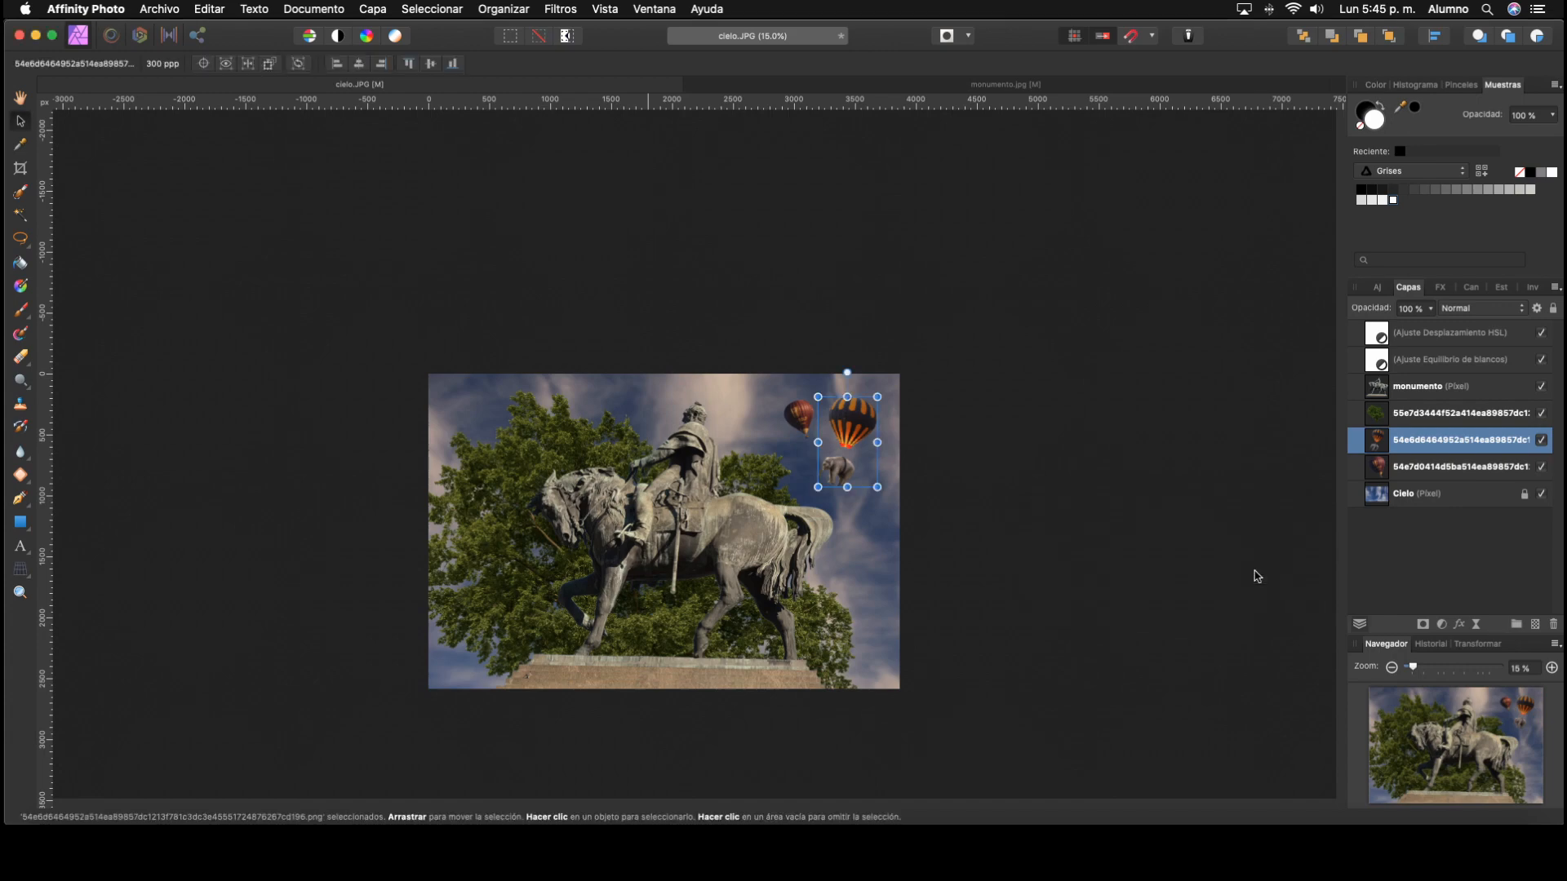
left_click(1137, 563)
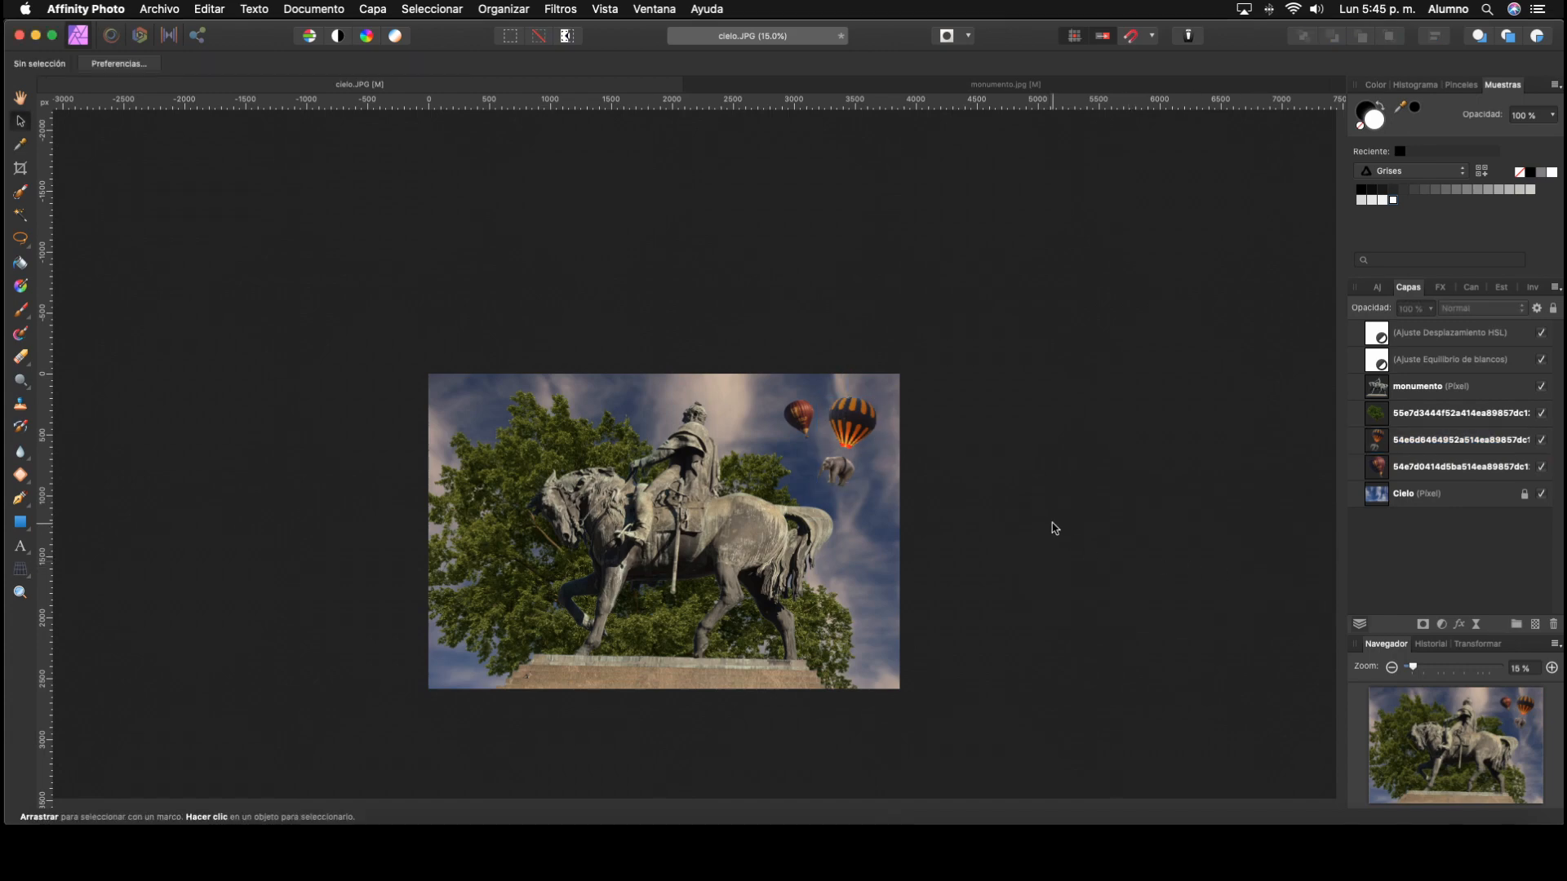
Step: Apply a second Gaussian blur of about 0.5 px to the striped balloon and elephant layer, and deselect it
left_click(1407, 441)
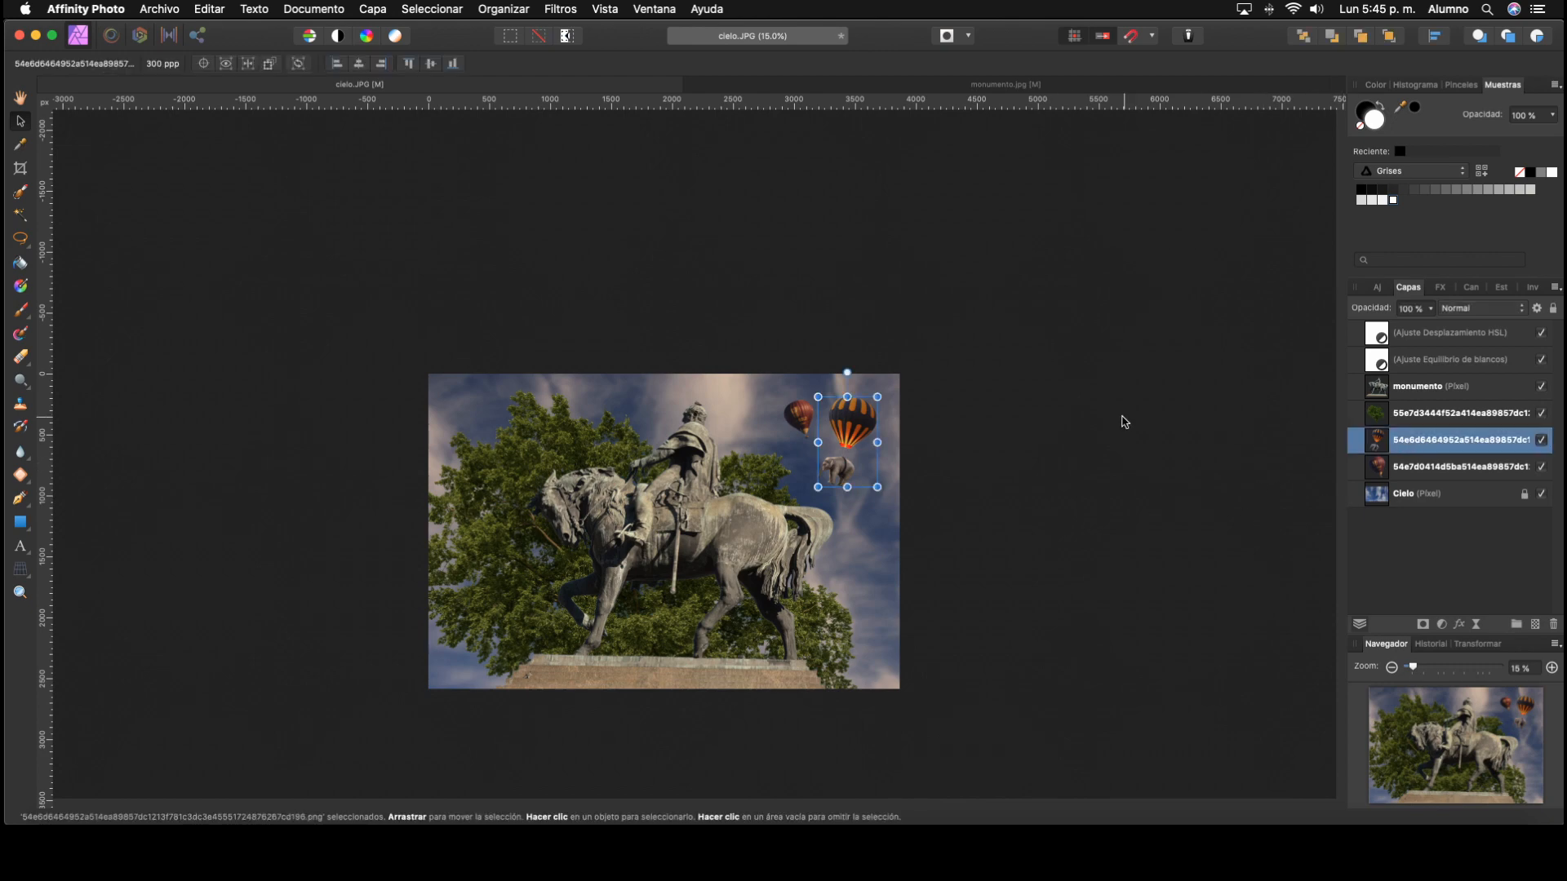
left_click(561, 9)
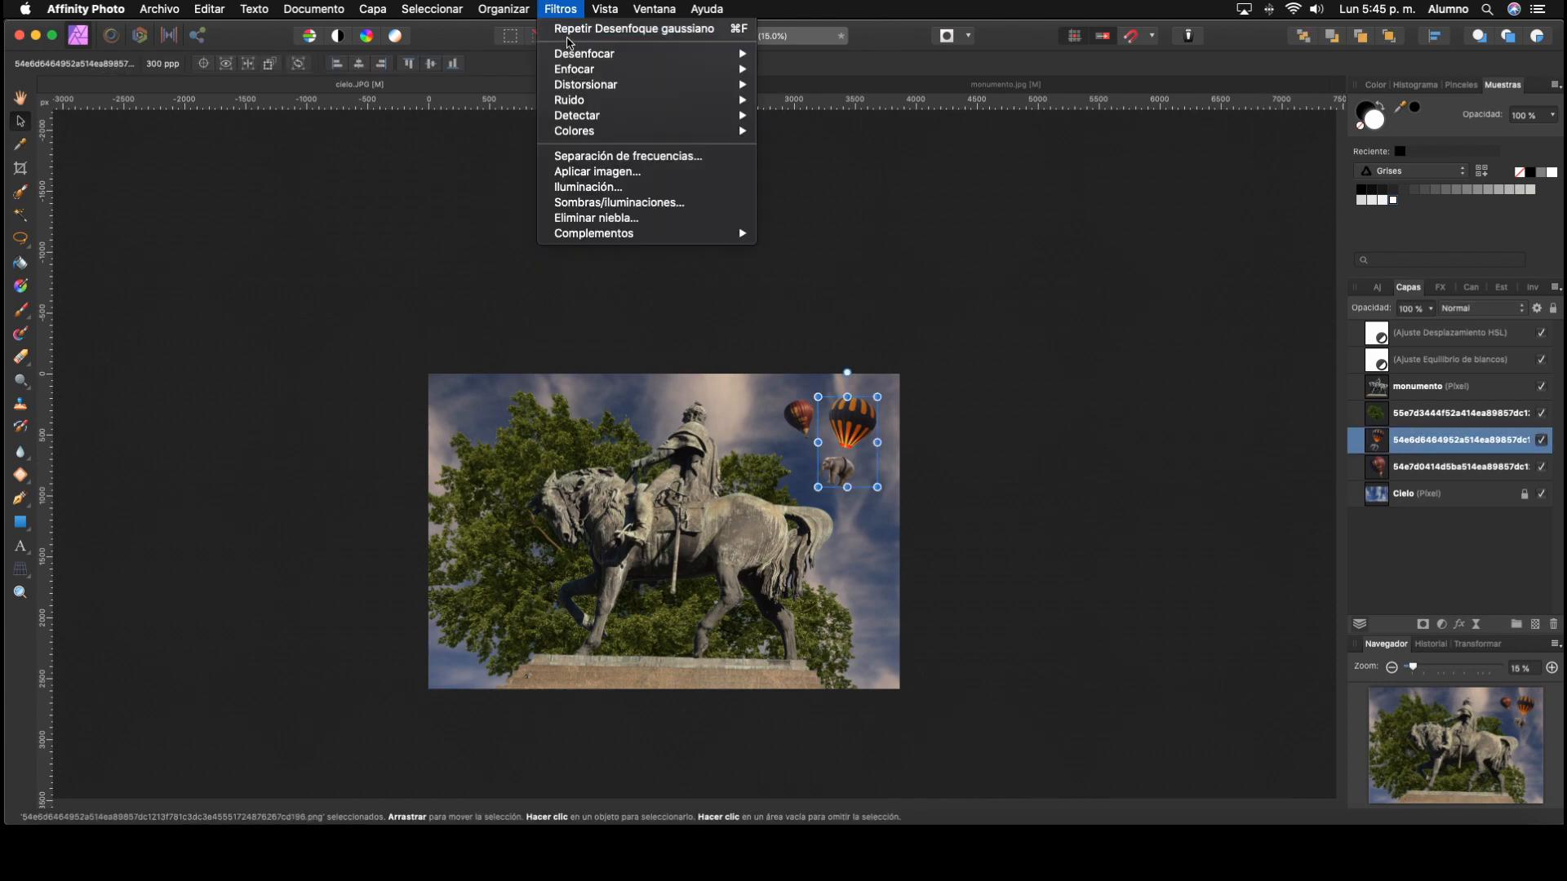
mouse_move(582, 54)
left_click(832, 69)
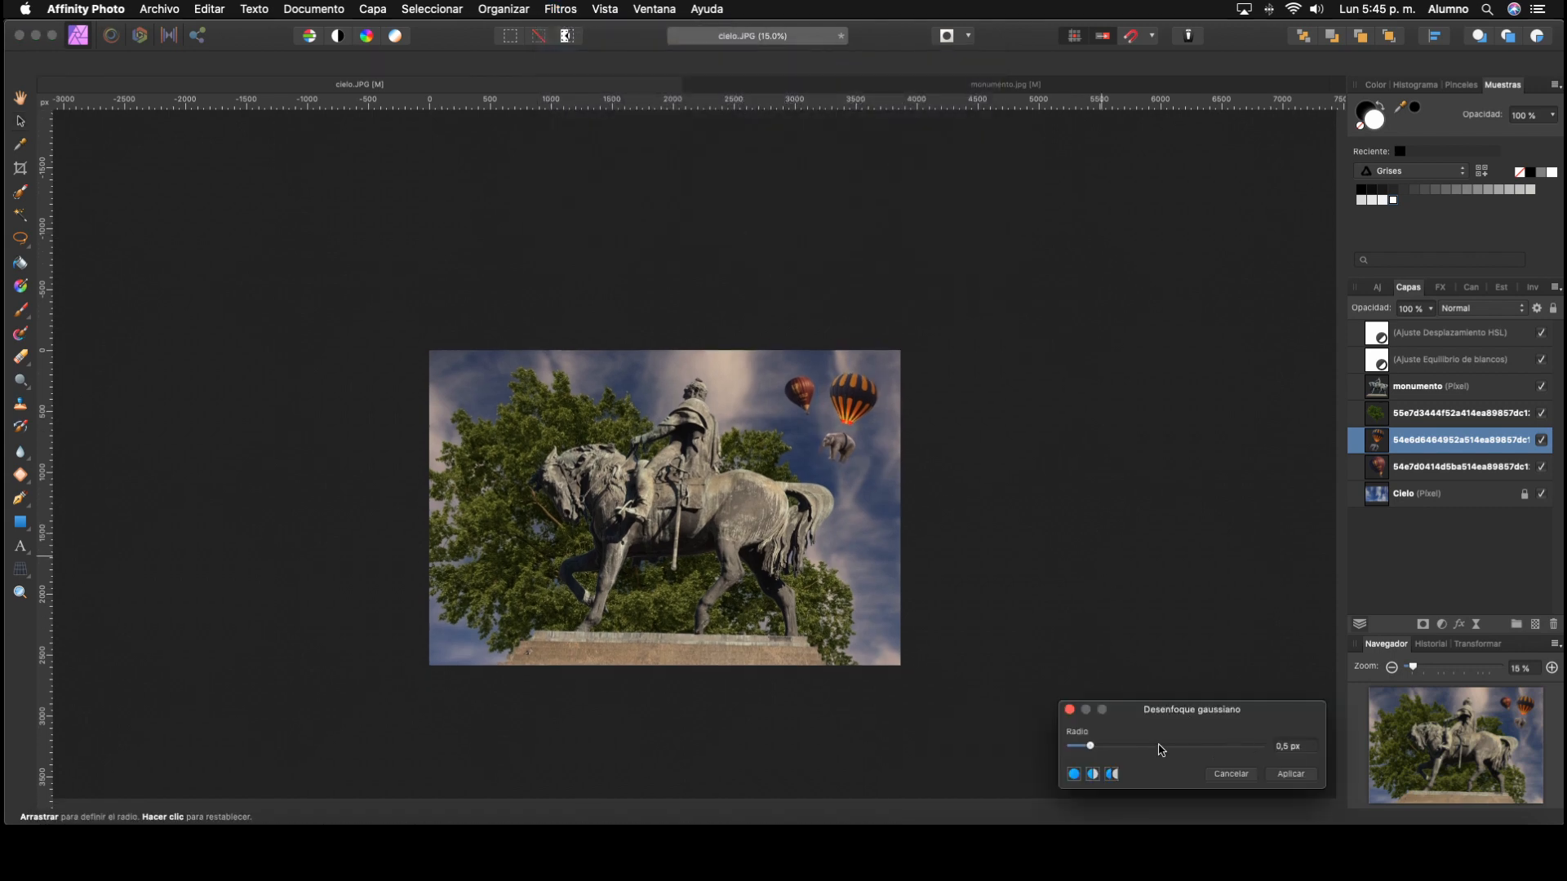
left_click(1289, 773)
left_click(1072, 574)
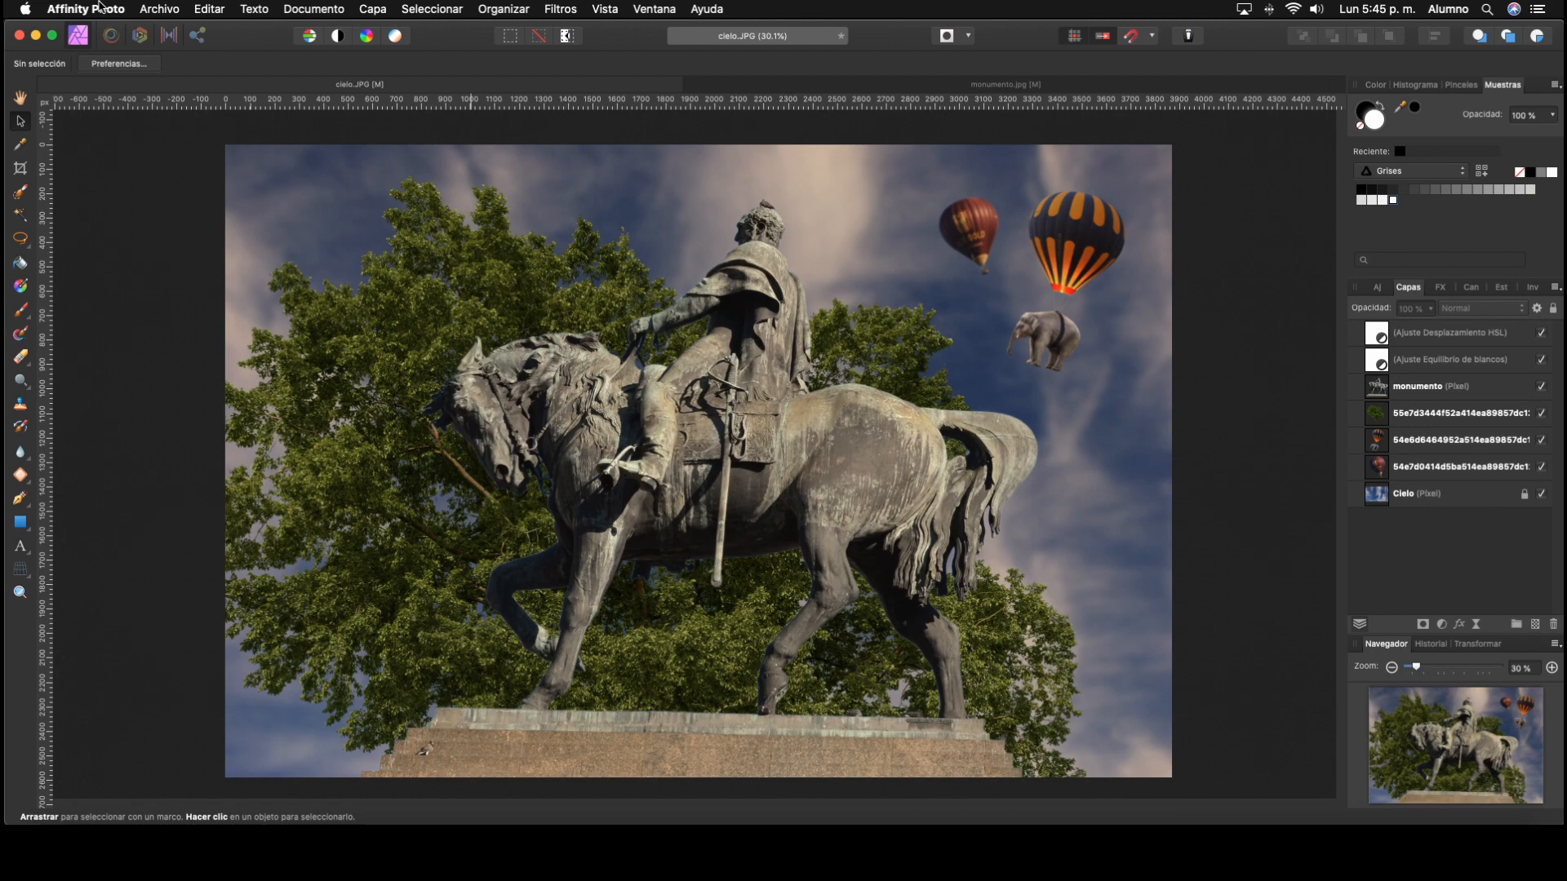
Step: Save the layered document under the new name fotocomposición in the 10 pp AF folder
left_click(160, 9)
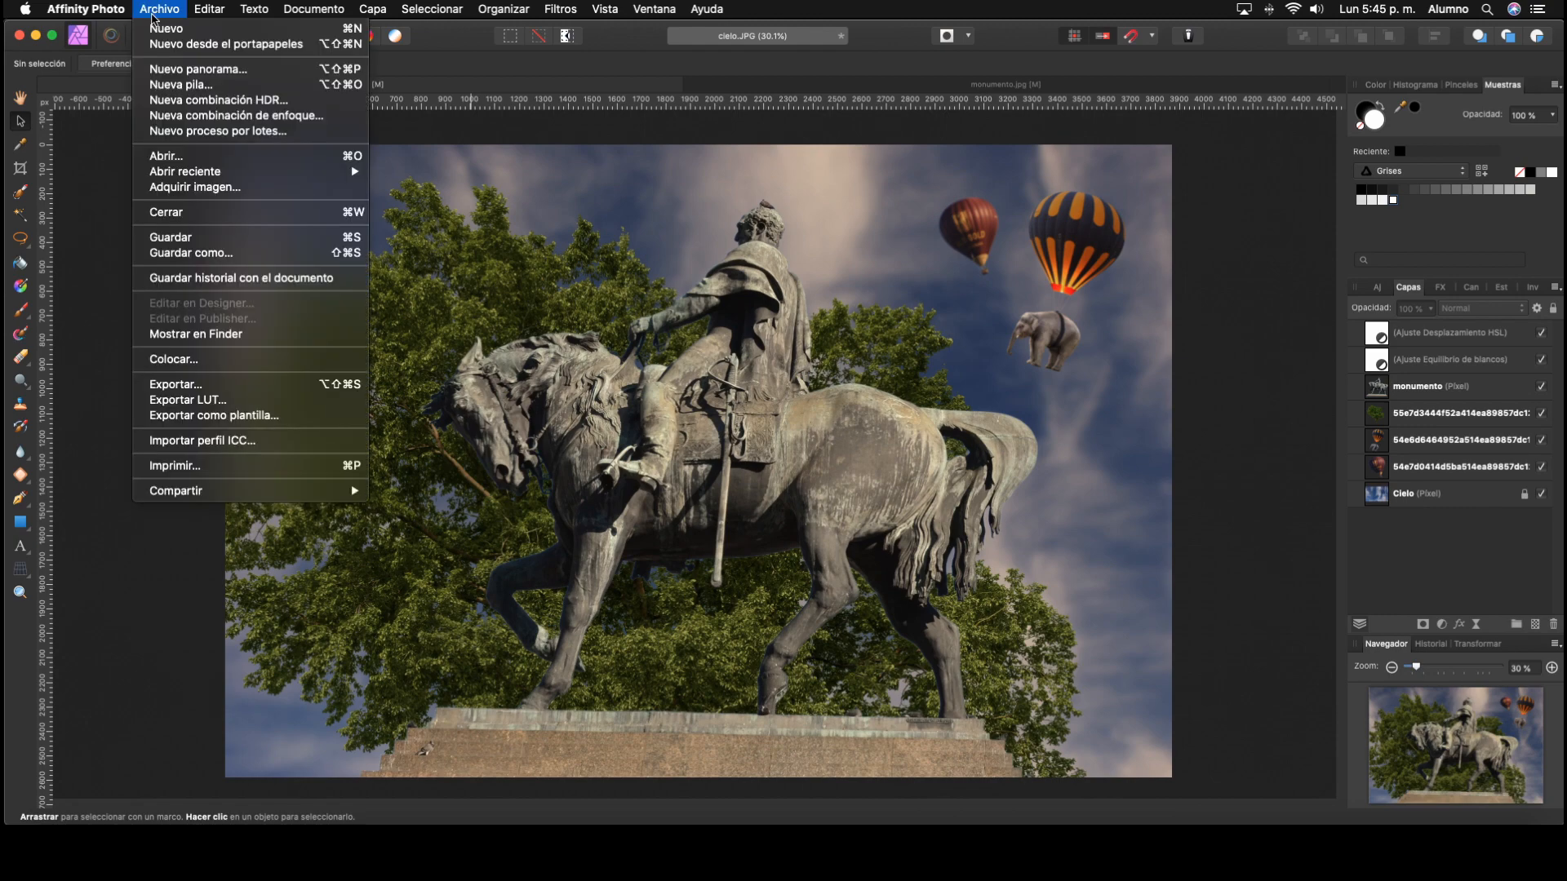
left_click(236, 254)
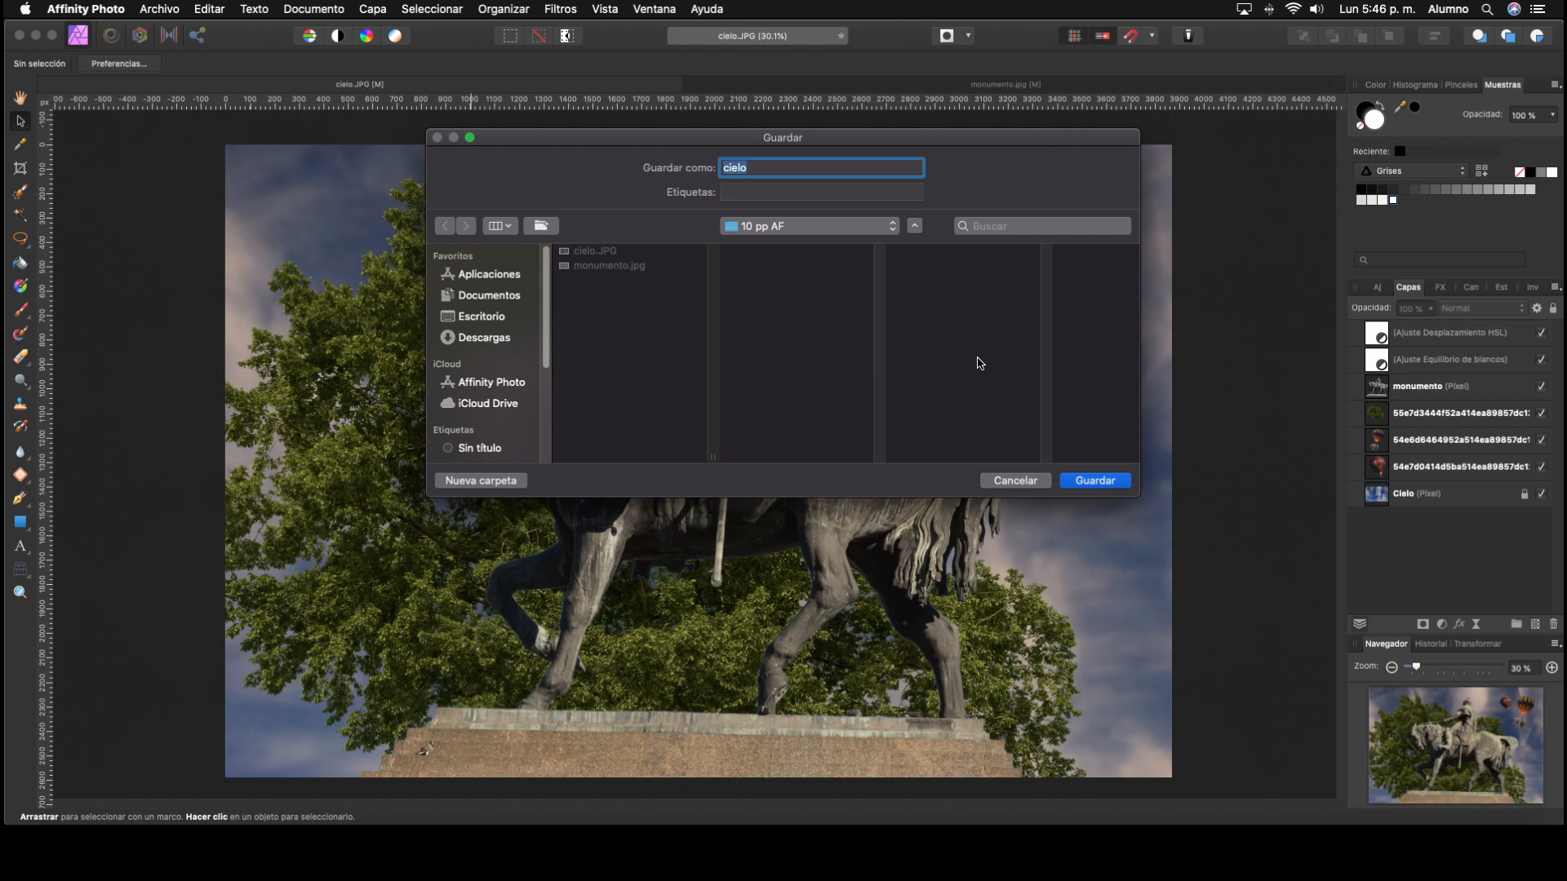
type("fotocomposición")
left_click(1104, 480)
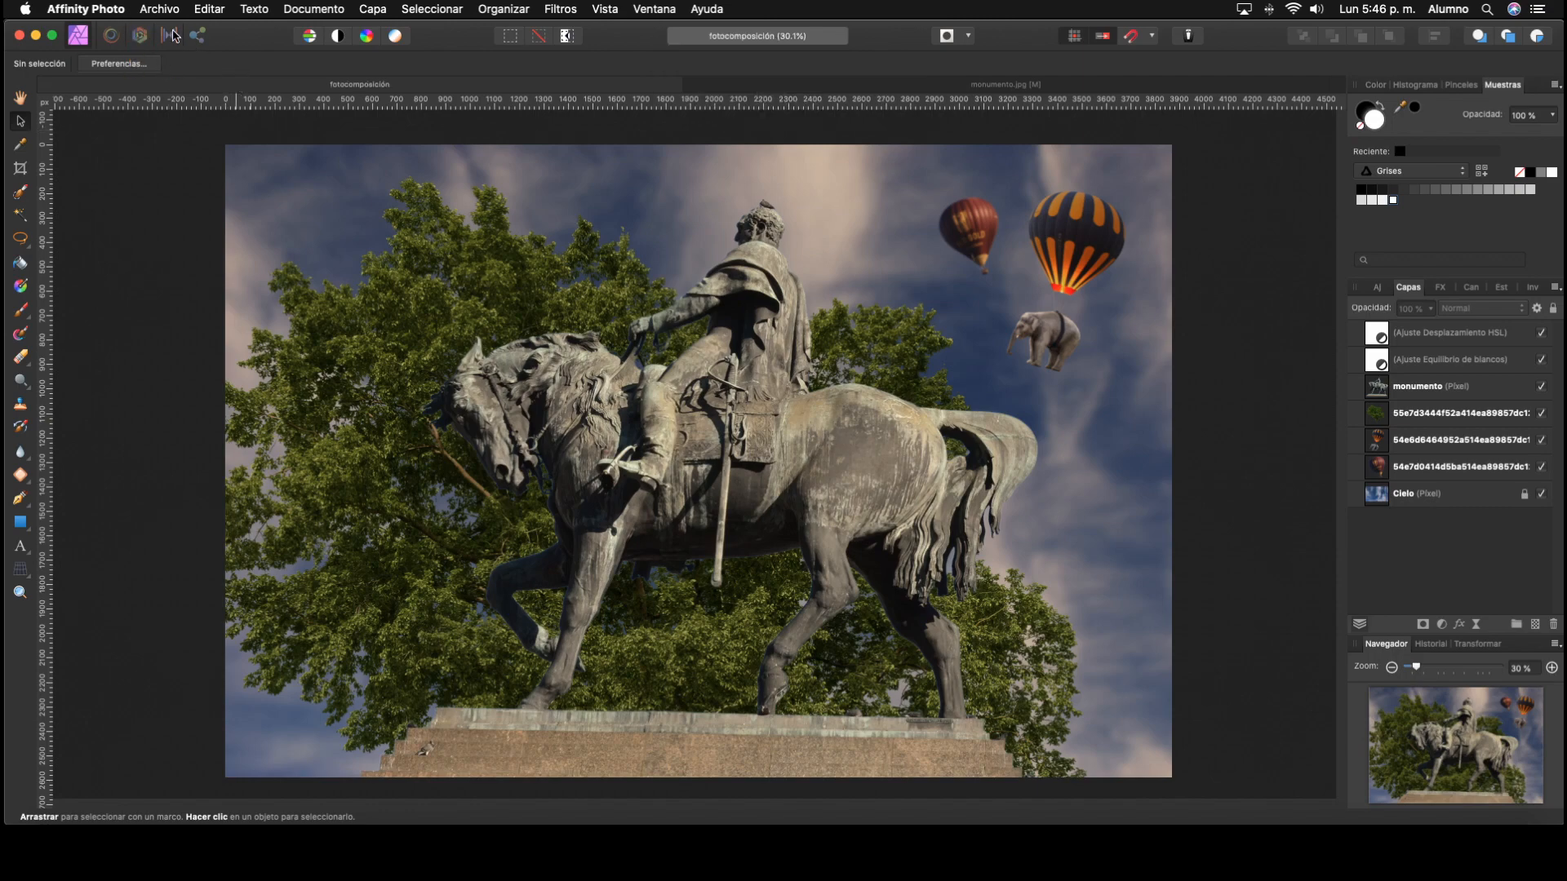
Step: Set up a JPEG export of the whole document with a width of 1080 px and a quality of 80
left_click(159, 9)
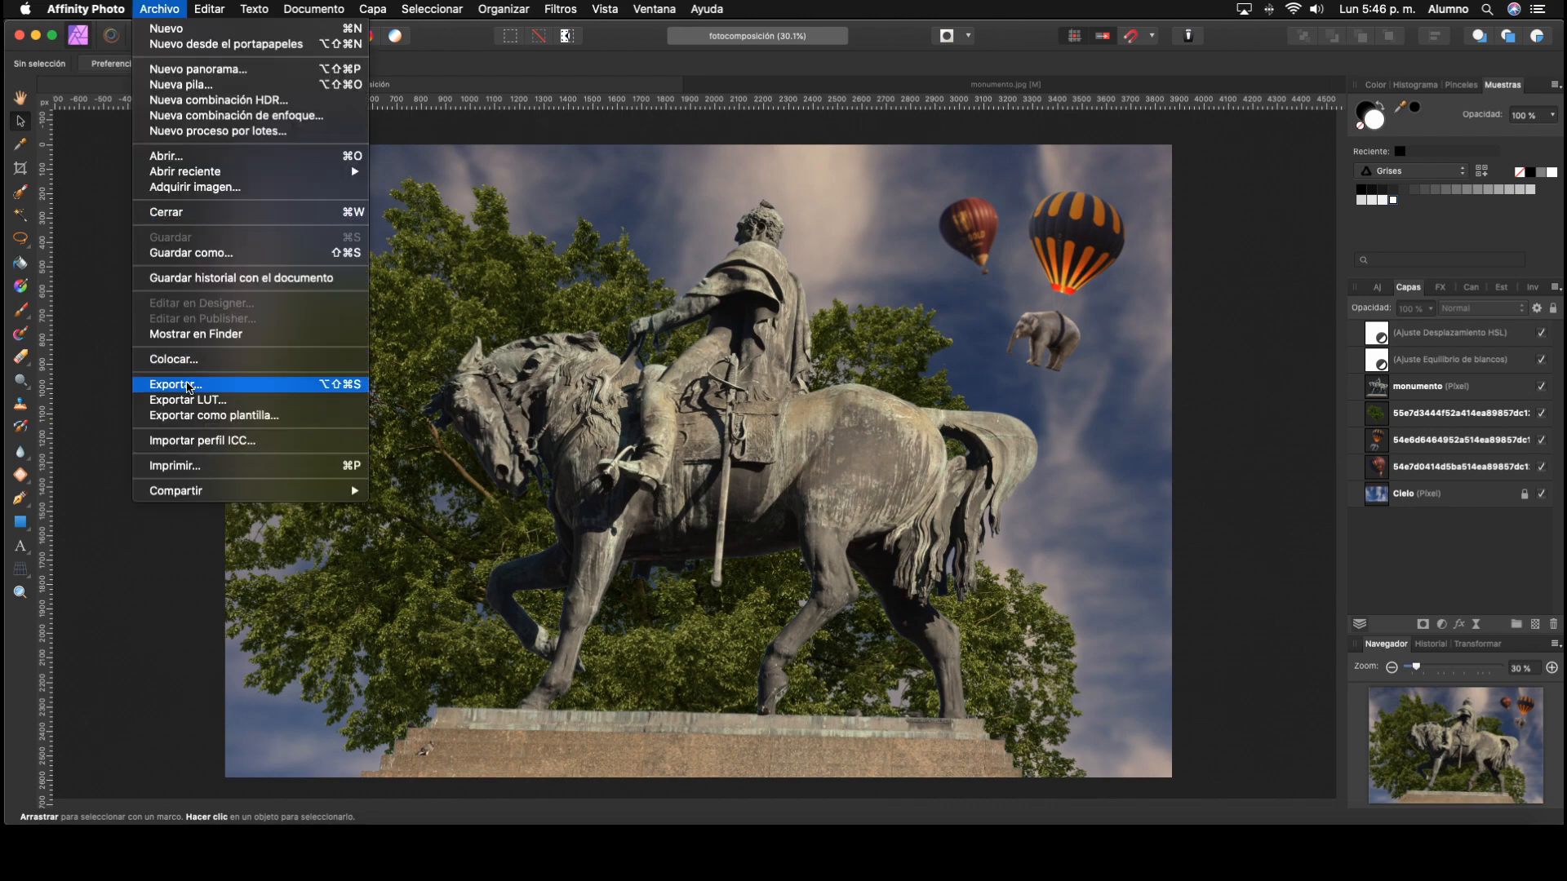
left_click(187, 388)
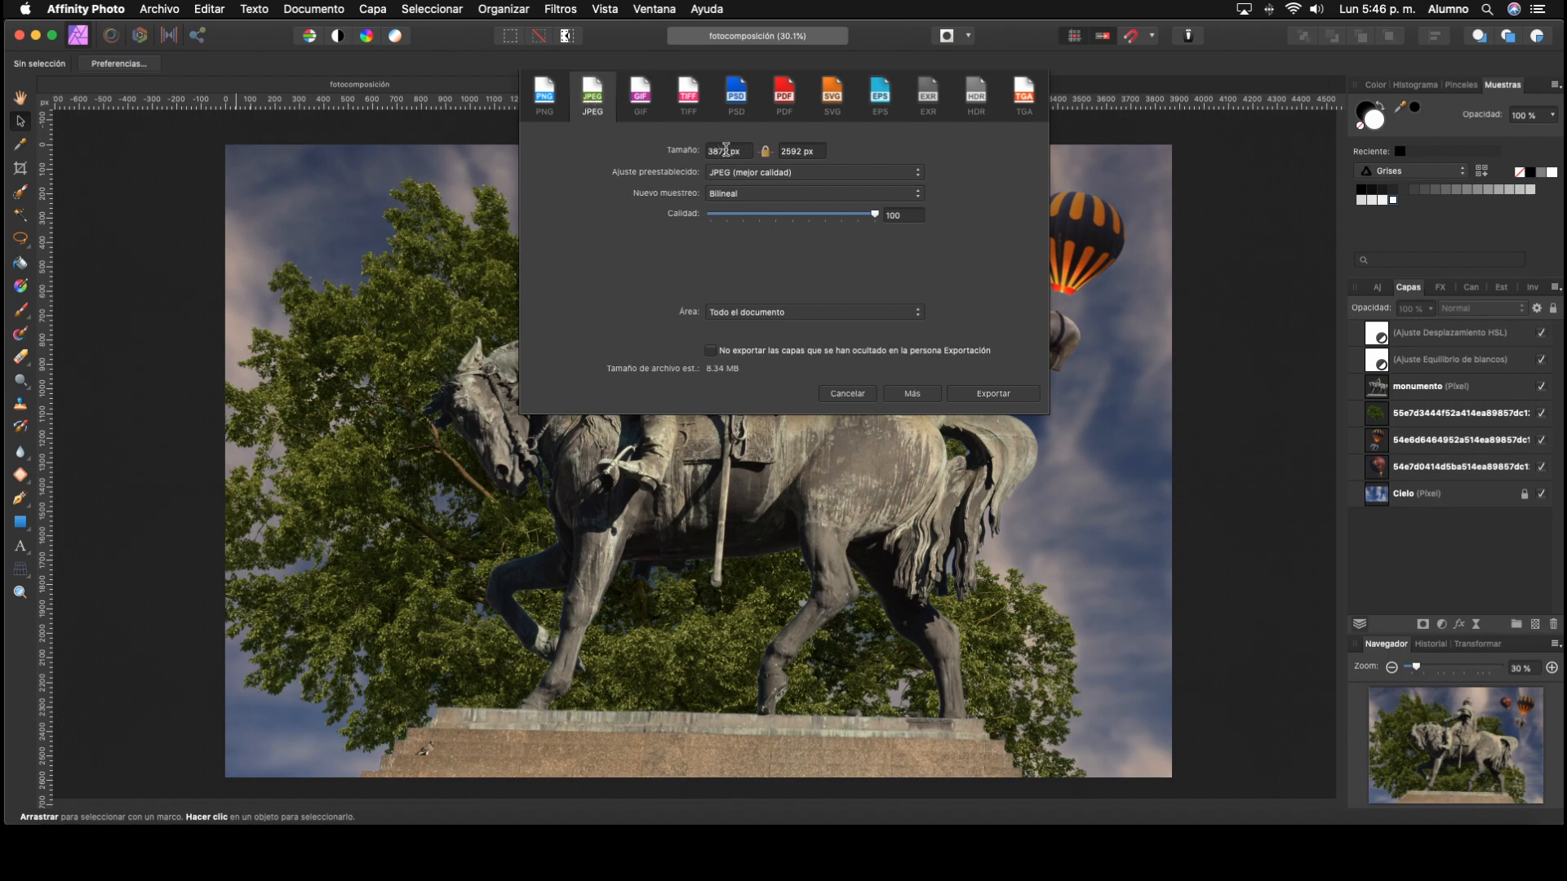
left_click_drag(728, 151, 669, 150)
type("1080")
left_click(905, 216)
left_click_drag(875, 216, 844, 237)
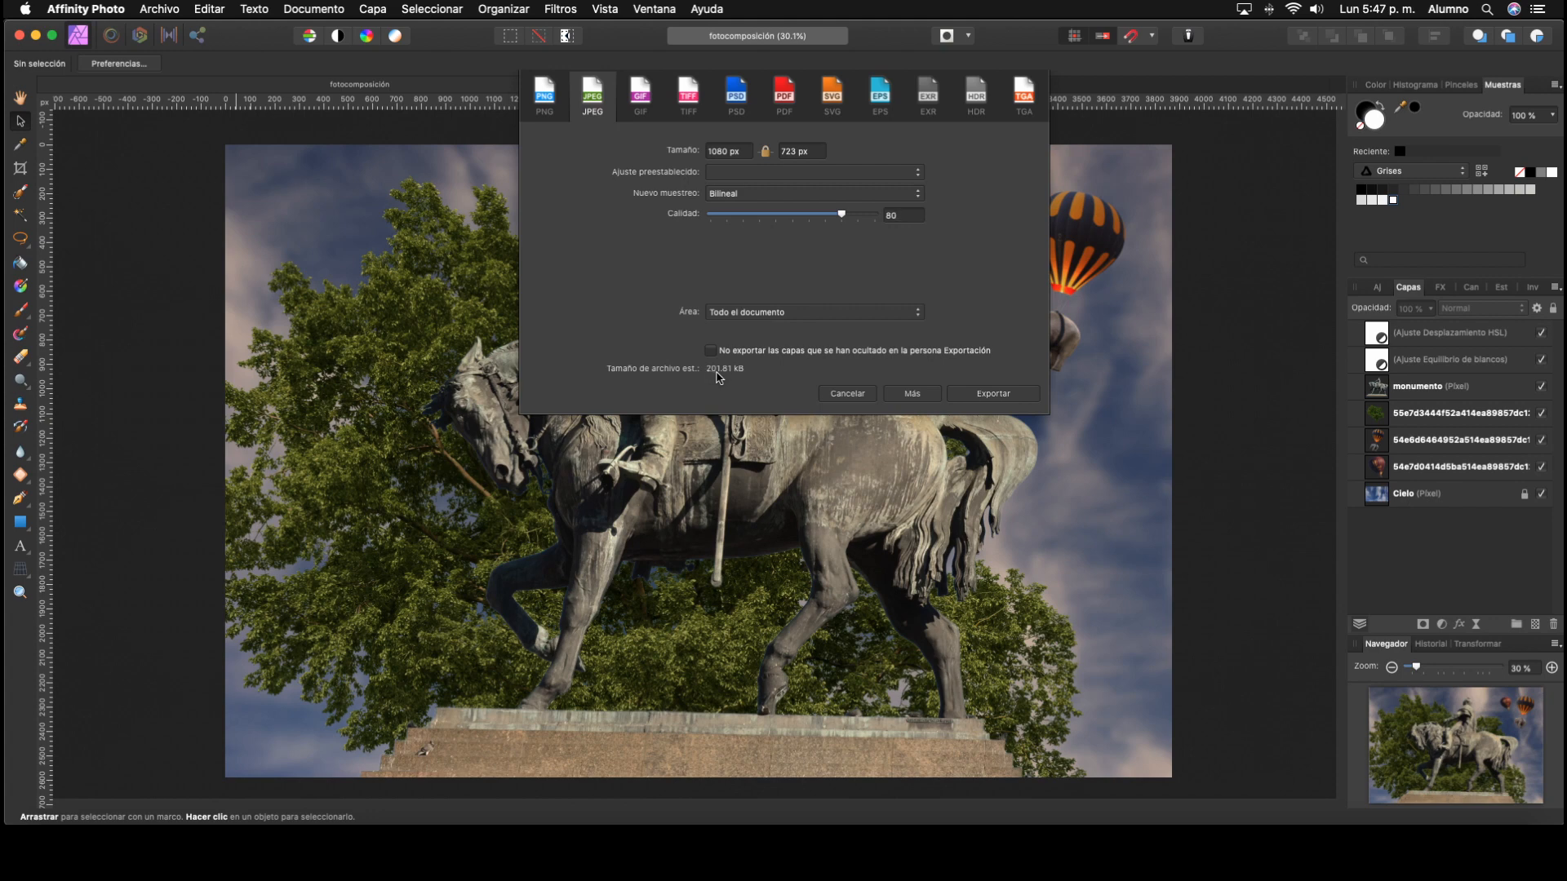
Step: Export the JPEG as fotocomposición_ig into the 10 pp AF folder
left_click(990, 395)
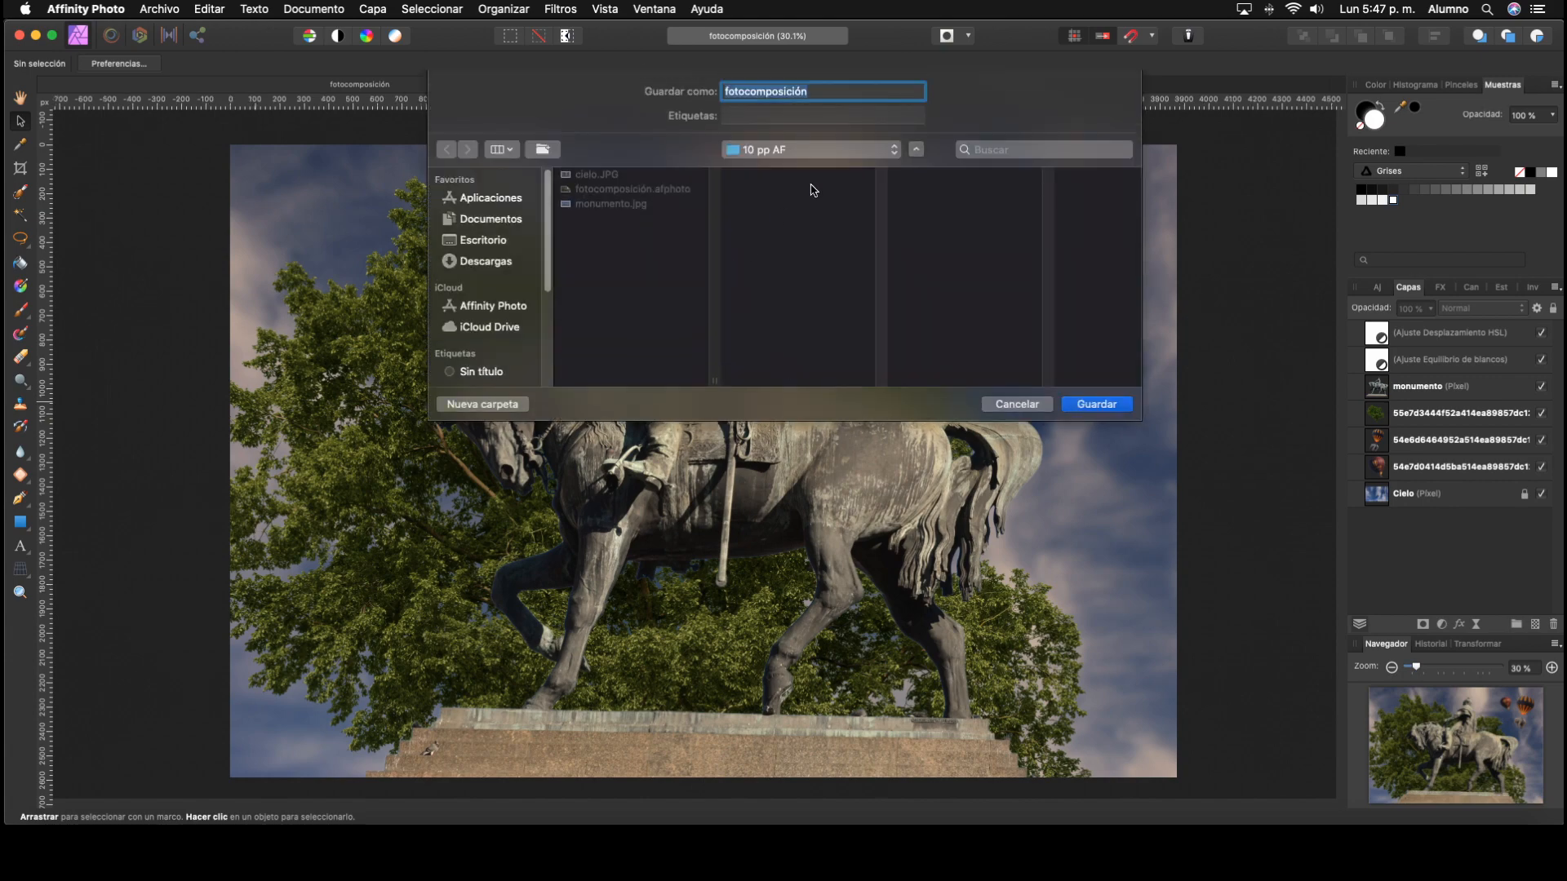
key("Right")
type("_ig")
left_click(1096, 405)
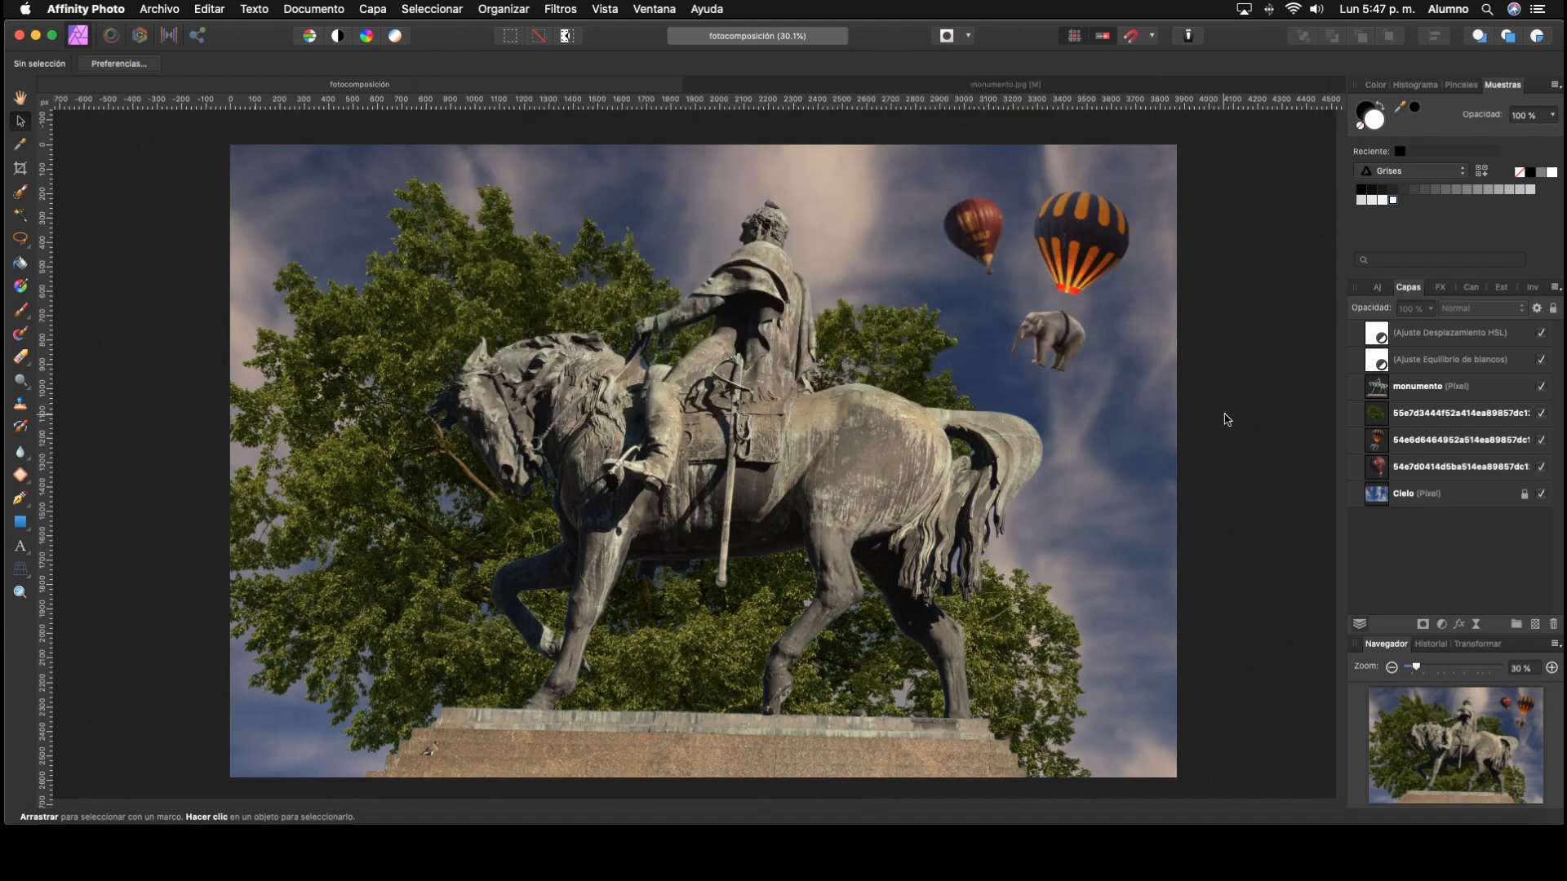